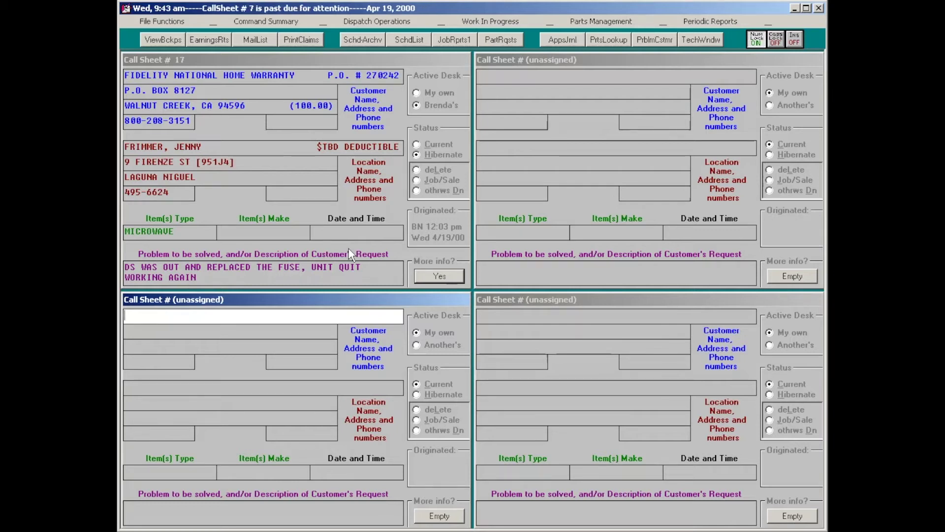
Browse the last pages of the Journal of Sales, going back to page 1596 and forward to page 1600, and close it.
{"action": "key", "text": "shift+F3"}
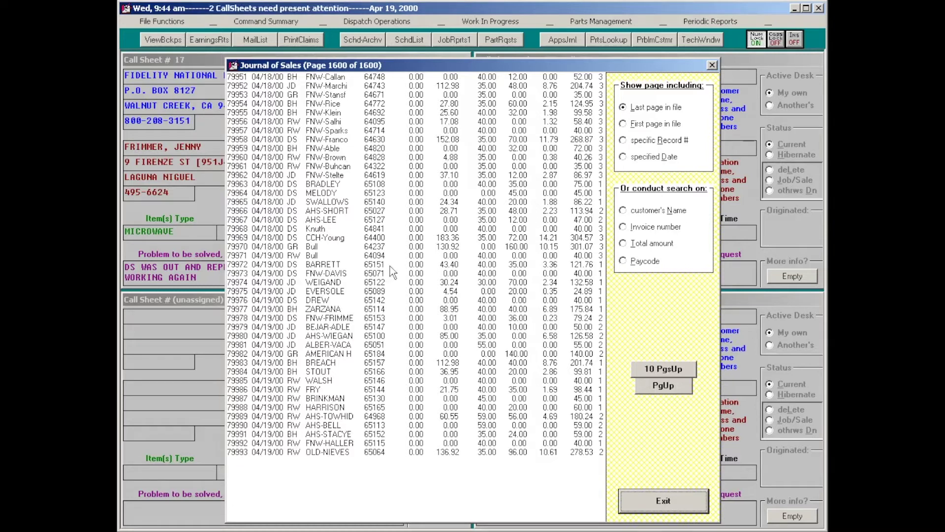
{"action": "key", "text": "Page_Up"}
{"action": "key", "text": "Page_Up"}
{"action": "key", "text": "Page_Up"}
{"action": "key", "text": "Page_Up"}
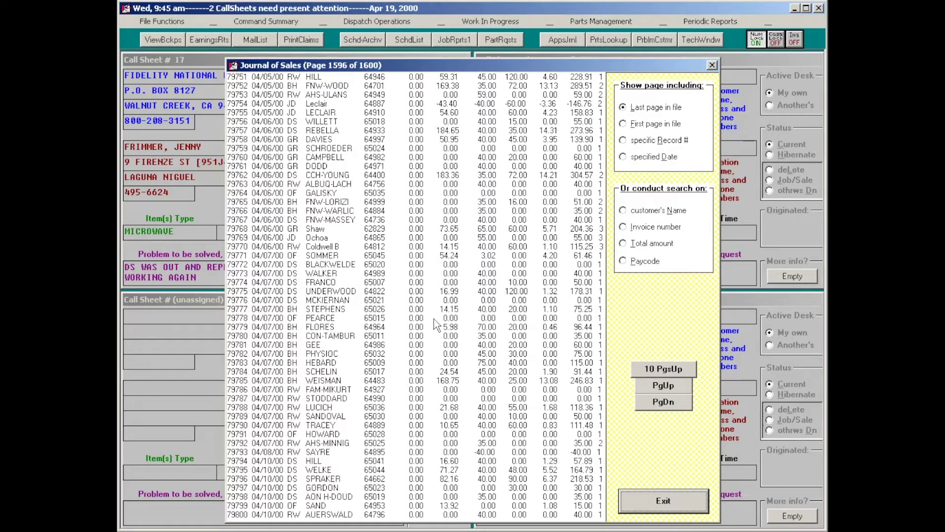
{"action": "key", "text": "Page_Down"}
{"action": "key", "text": "Page_Down"}
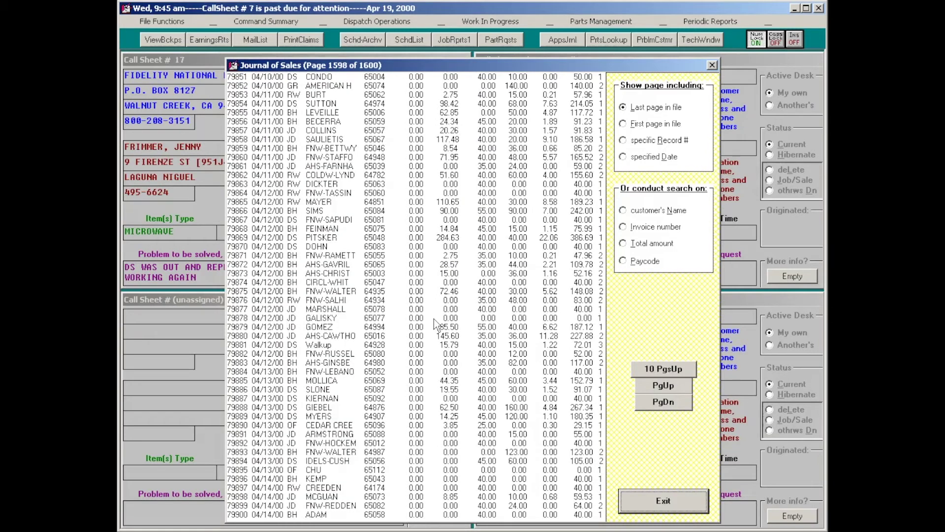
{"action": "key", "text": "Page_Down"}
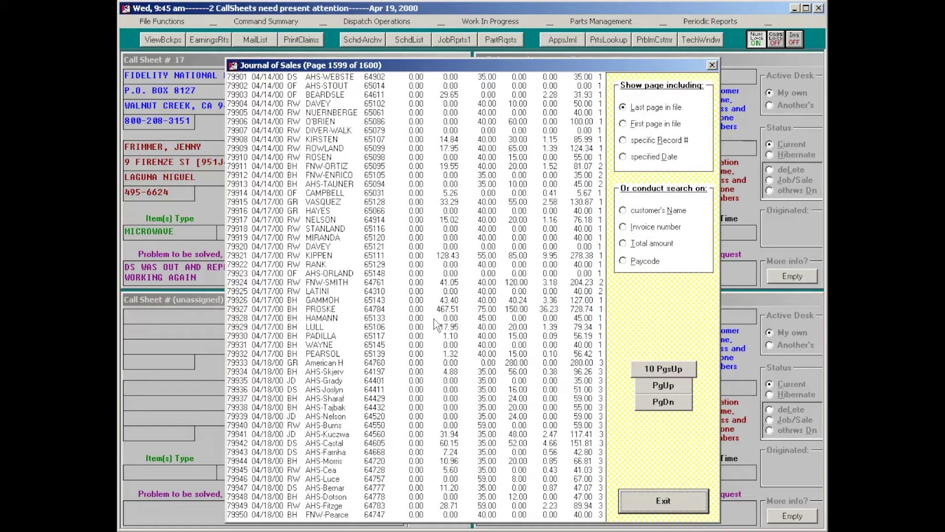
{"action": "key", "text": "Page_Down"}
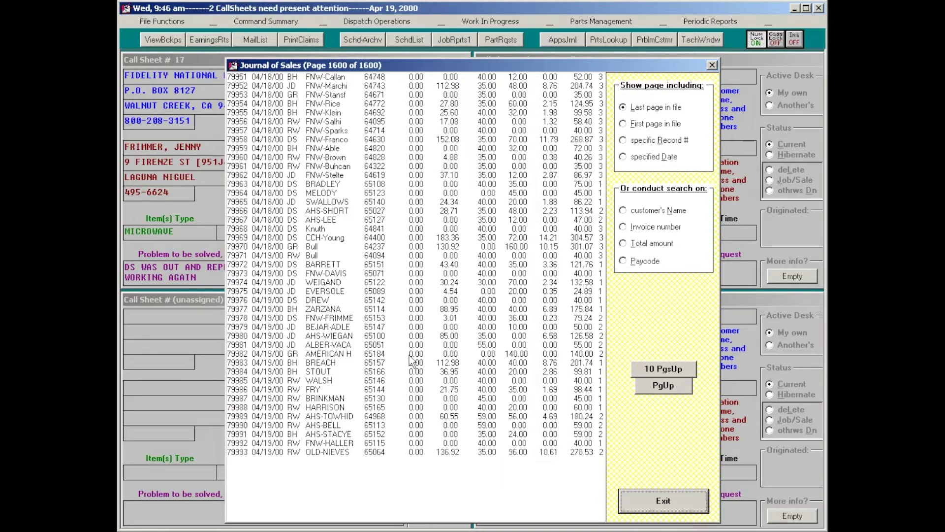
{"action": "key", "text": "Escape"}
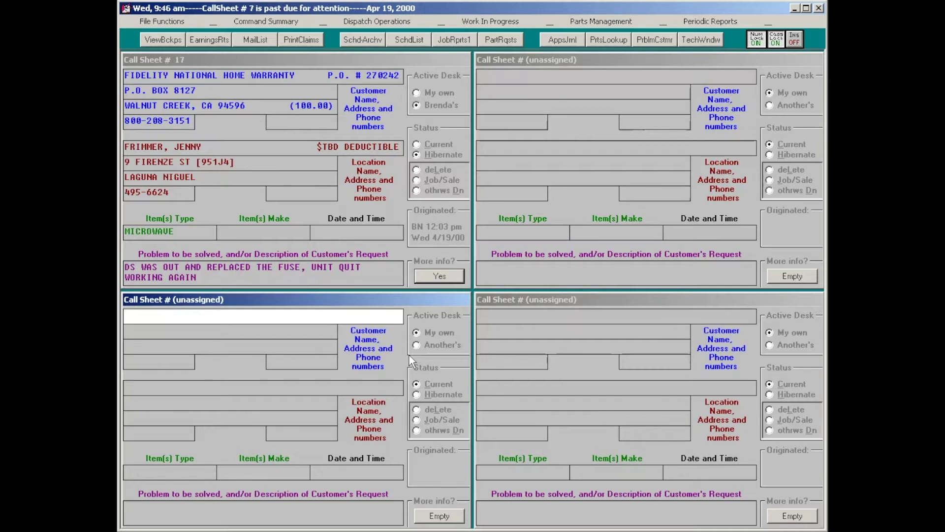
Open the sales entry form and review the last page of the Journal of Sales before returning to the form.
{"action": "key", "text": "Caps_Lock"}
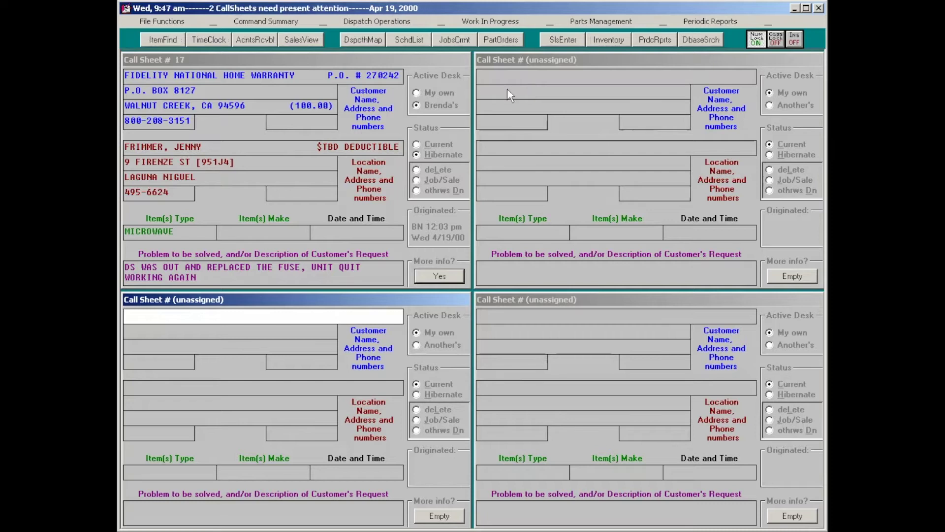
{"action": "left_click", "coordinate": [569, 42]}
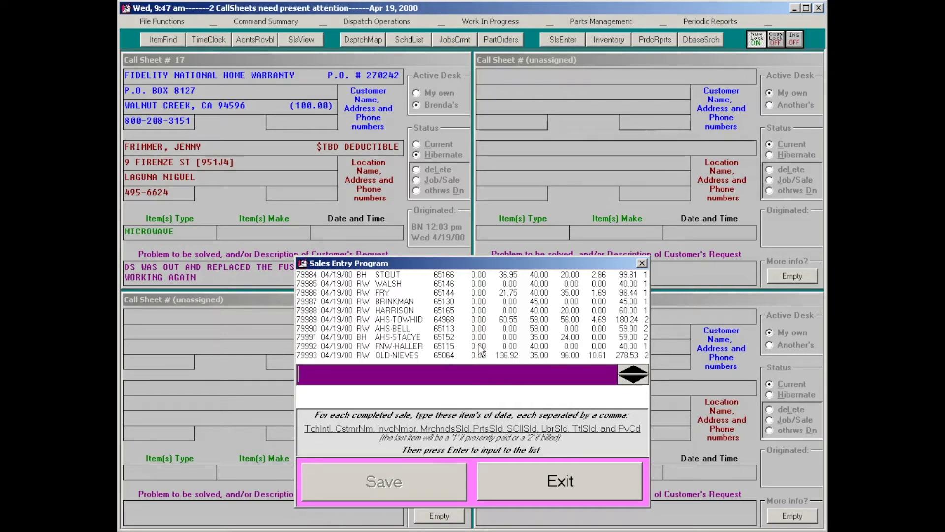
{"action": "key", "text": "F4"}
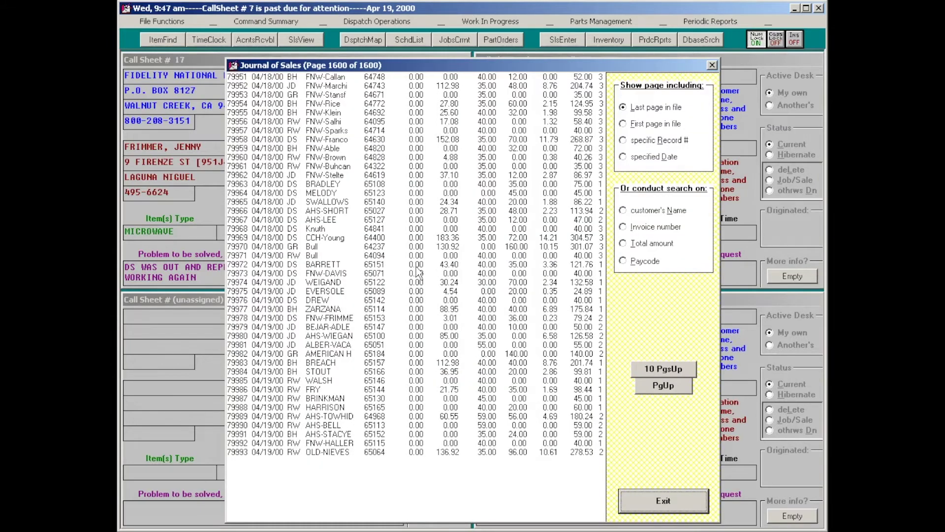
{"action": "key", "text": "Escape"}
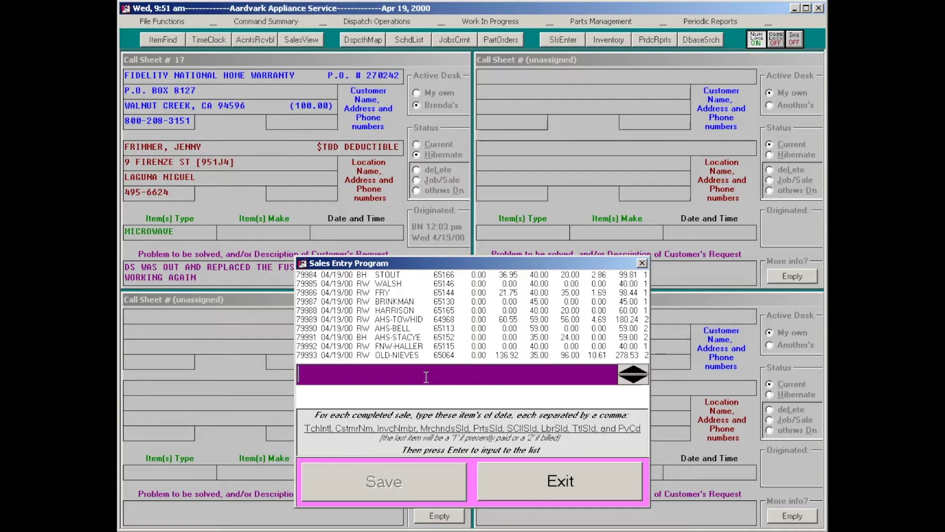
Submit a sale for technician GR with the customer's surname, invoice number, merchandise 0, parts 30.79, service call 50, labor 40, total 123.18 and paycode 1.
{"action": "key", "text": "Caps_Lock"}
{"action": "type", "text": "GR"}
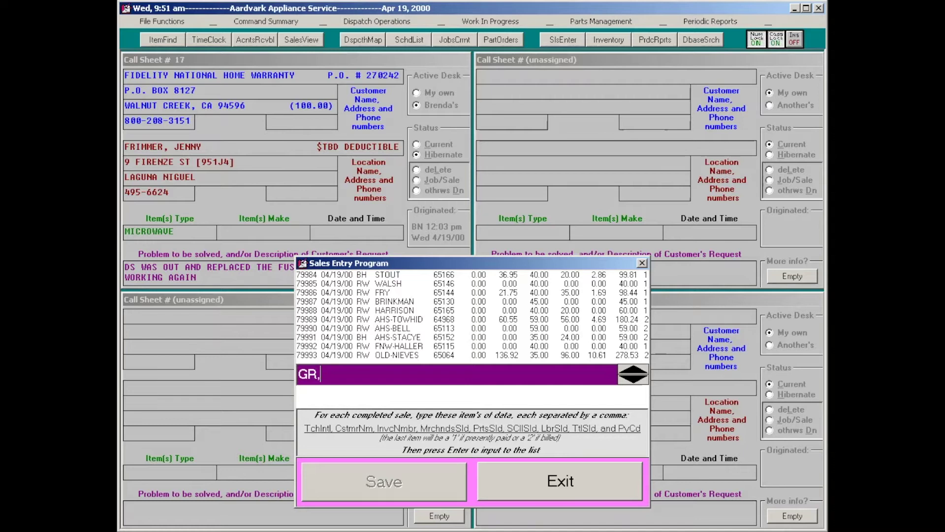
{"action": "type", "text": ",SCHULMAN"}
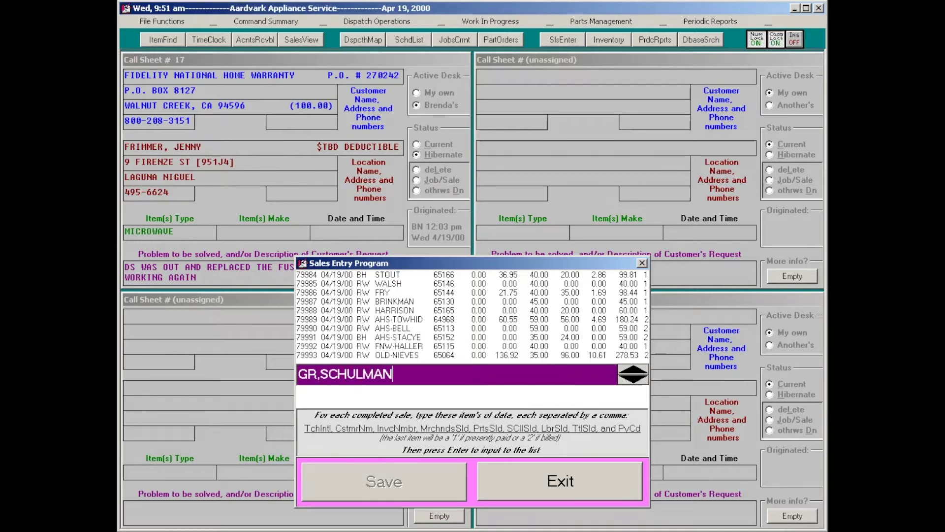
{"action": "type", "text": ",65179,0,"}
{"action": "type", "text": "30.79,"}
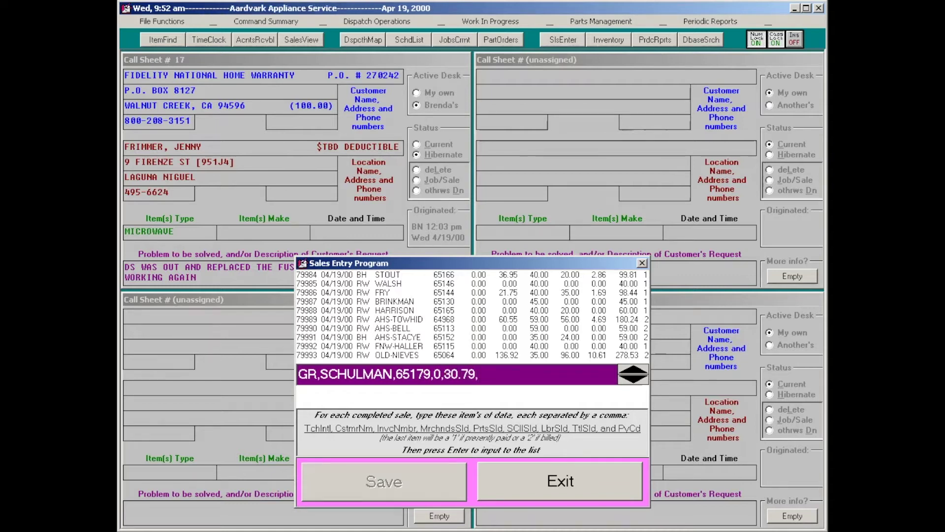
{"action": "type", "text": "50,"}
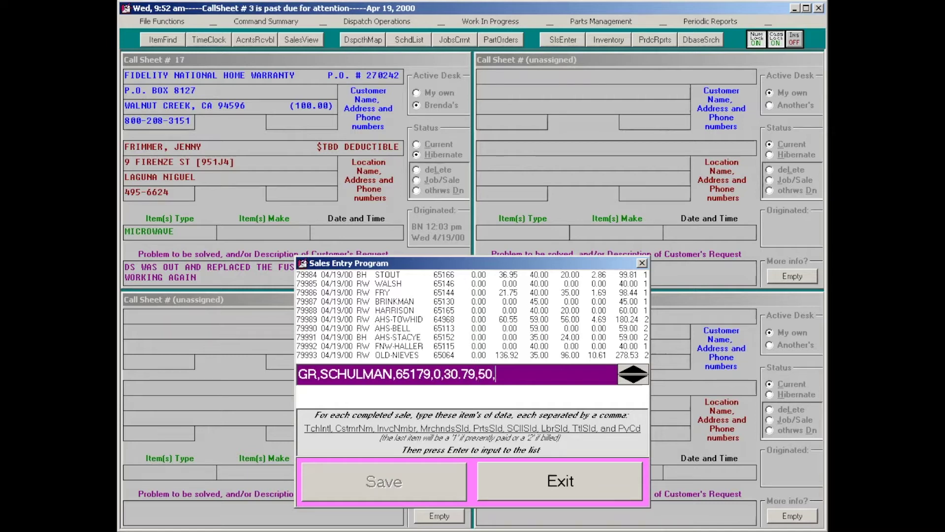
{"action": "type", "text": "40"}
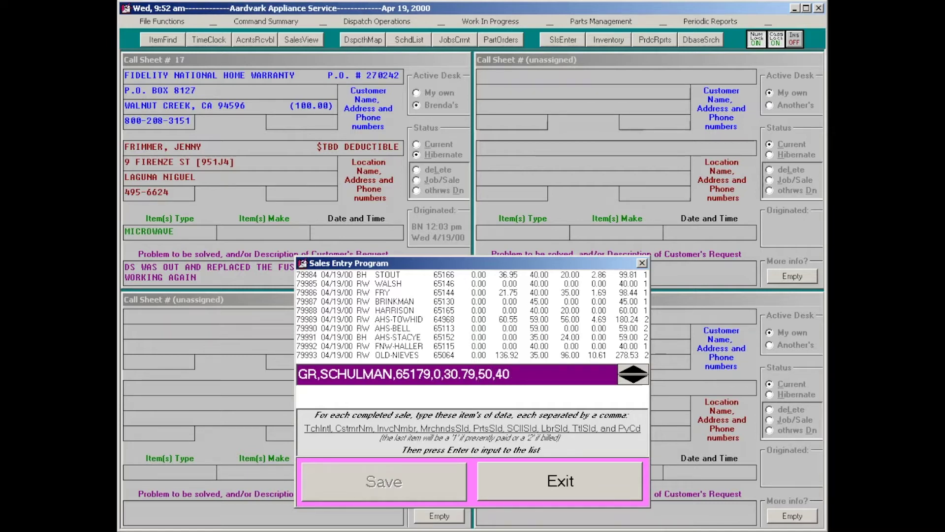
{"action": "type", "text": ",123.18,1"}
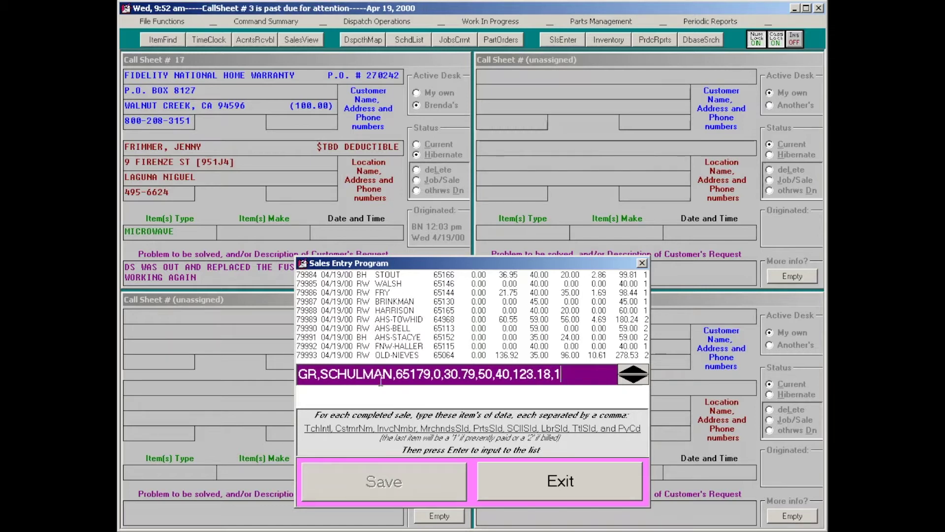
{"action": "key", "text": "Return"}
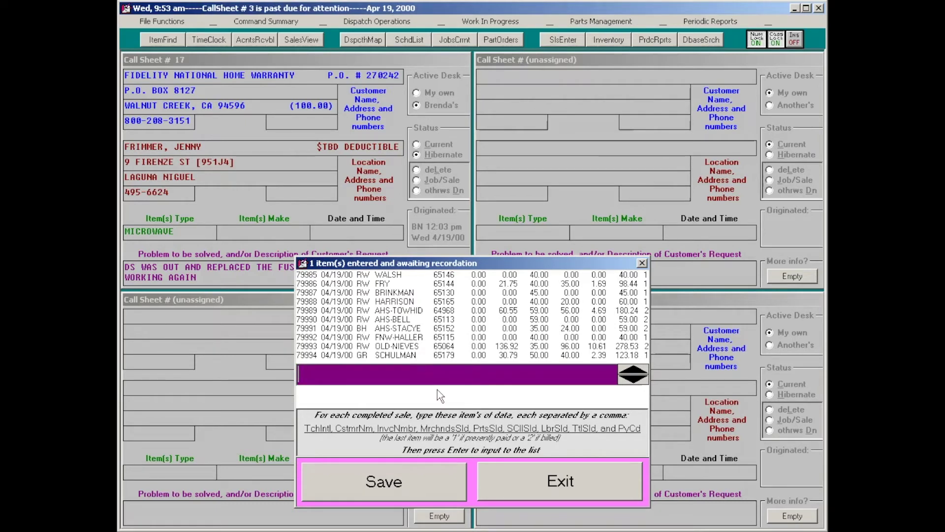
Save the pending sale while leaving the entry form, and check it in the Journal of Sales.
{"action": "key", "text": "Escape"}
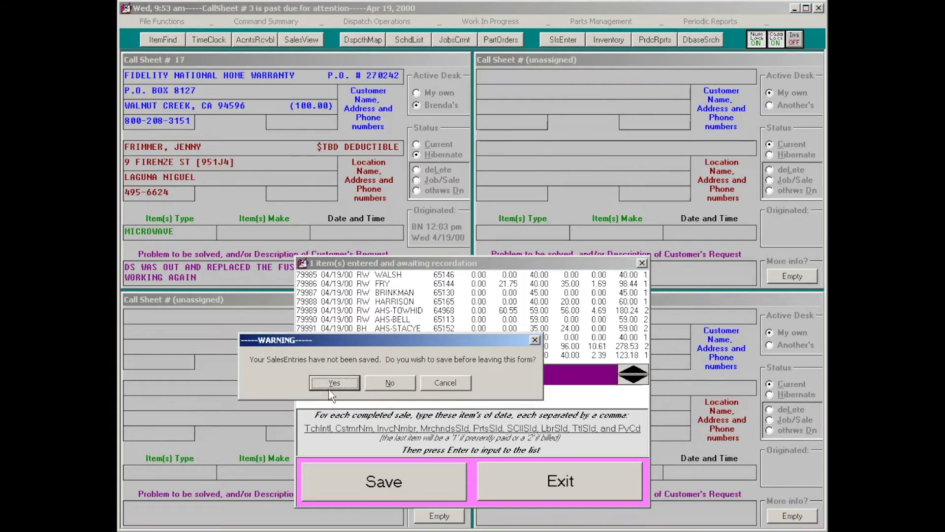
{"action": "left_click", "coordinate": [330, 387]}
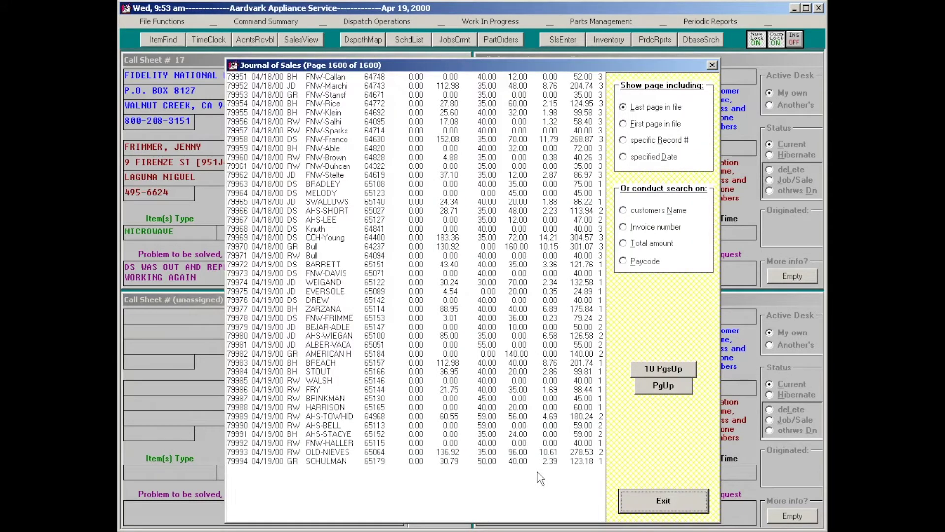
{"action": "key", "text": "Escape"}
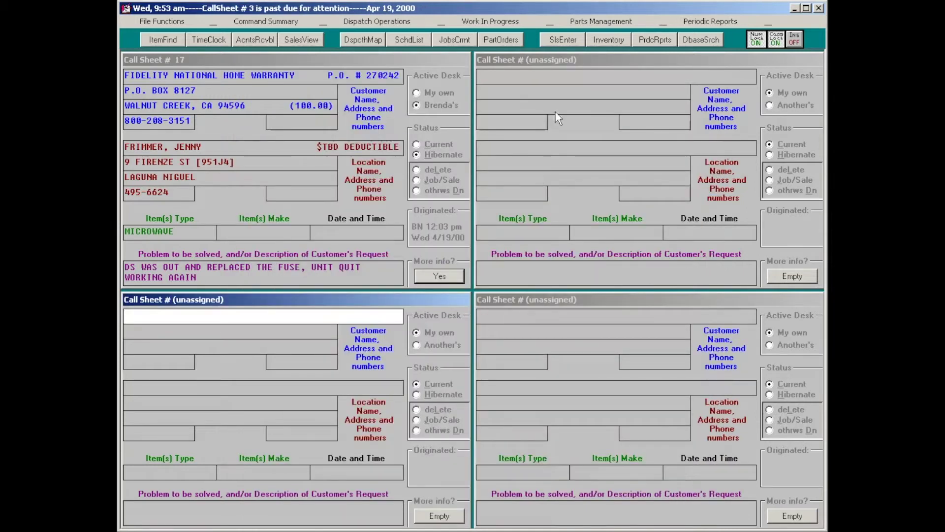
Reopen the sales entry form.
{"action": "left_click", "coordinate": [569, 41]}
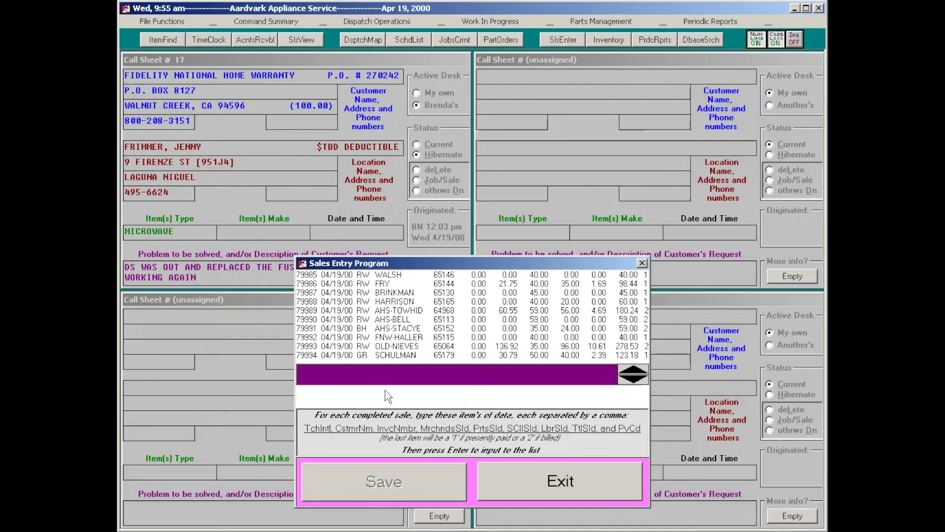
{"action": "type", "text": "JKLJKL"}
{"action": "key", "text": "BackSpace"}
{"action": "key", "text": "BackSpace"}
{"action": "key", "text": "BackSpace"}
{"action": "key", "text": "BackSpace"}
{"action": "key", "text": "BackSpace"}
{"action": "key", "text": "BackSpace"}
Submit a sale for technician DS with the customer's surname, invoice number, merchandise 0, parts 0, service call 50, labor 0, total 50 and paycode 1.
{"action": "type", "text": "DS,T"}
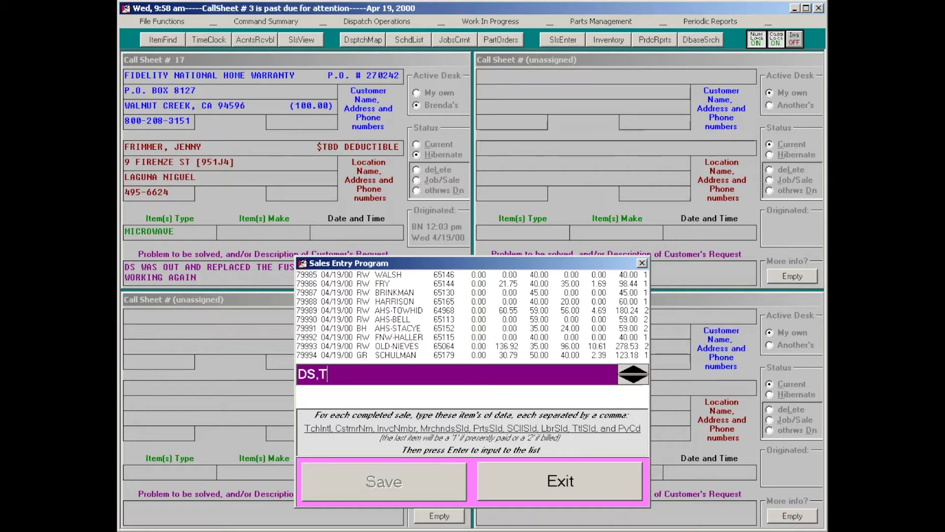
{"action": "type", "text": "URNER,65192"}
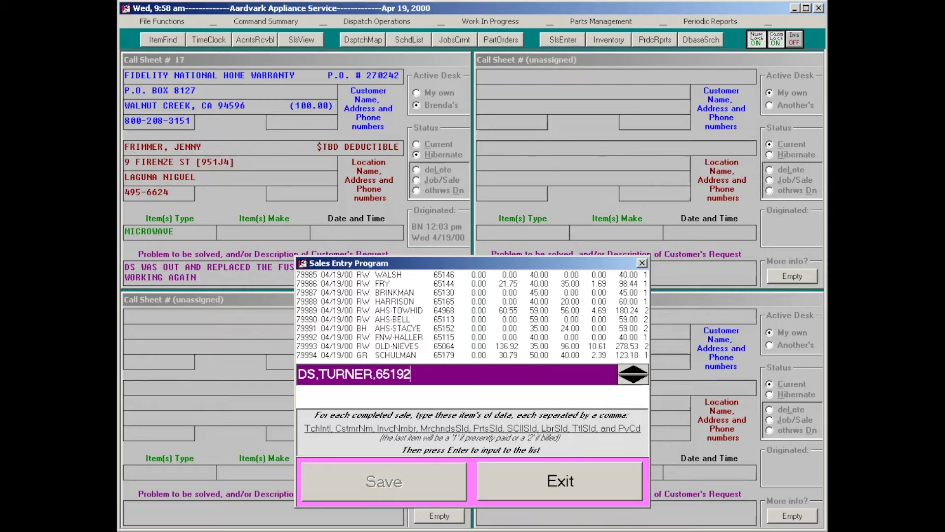
{"action": "type", "text": ",0,0,50,0,50,"}
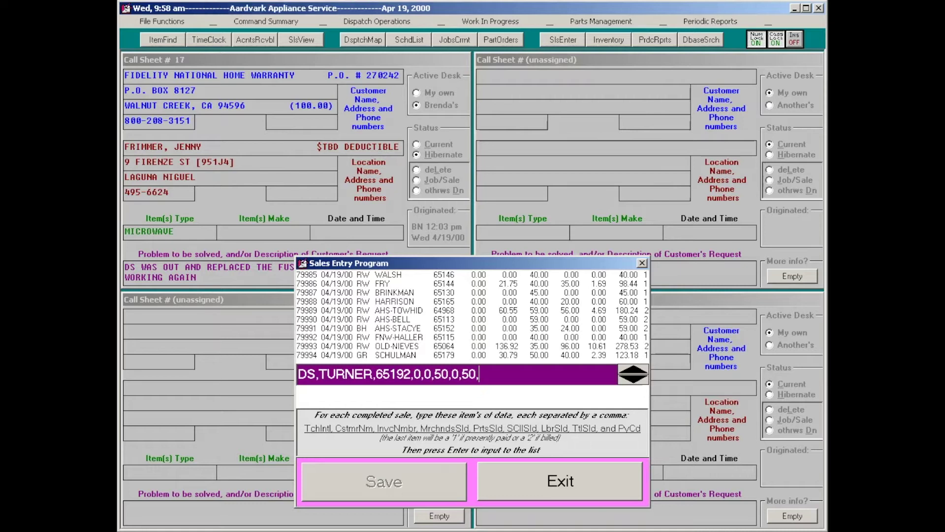
{"action": "type", "text": "1"}
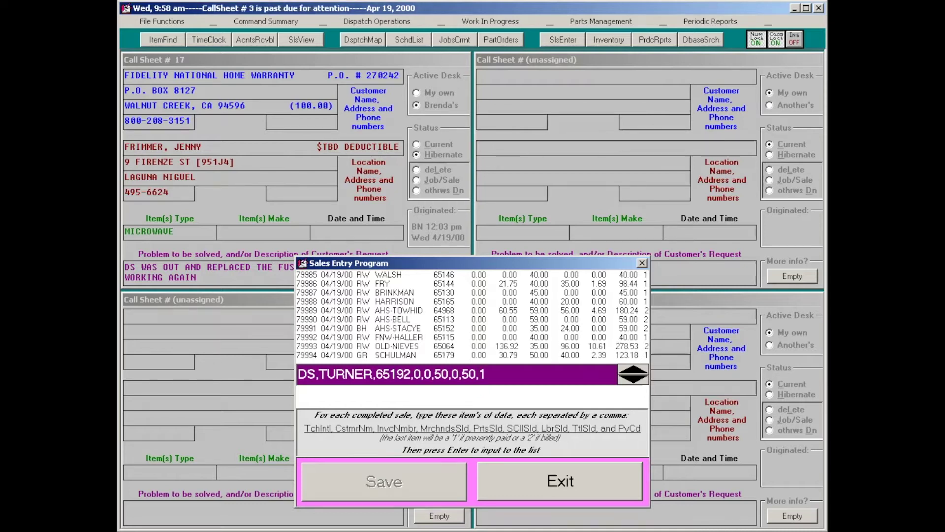
{"action": "key", "text": "Return"}
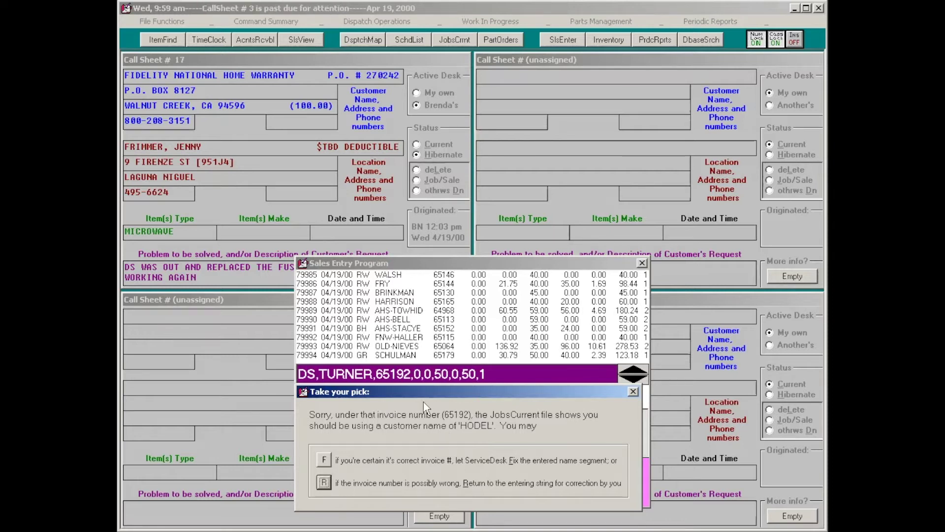
Return to the entry string for correction, change the fourth digit of the invoice number to 6, and resubmit the sale.
{"action": "key", "text": "Return"}
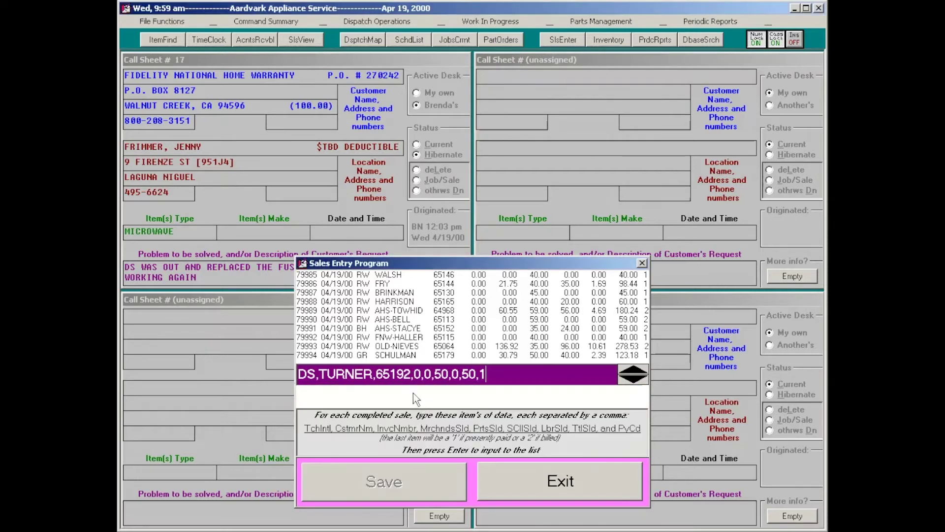
{"action": "left_click", "coordinate": [404, 374]}
{"action": "key", "text": "BackSpace"}
{"action": "type", "text": "6"}
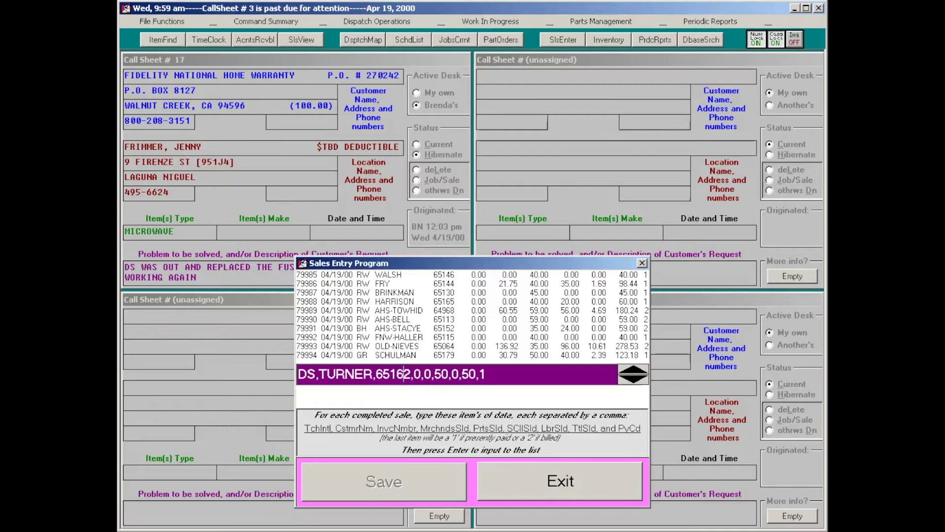
{"action": "key", "text": "Return"}
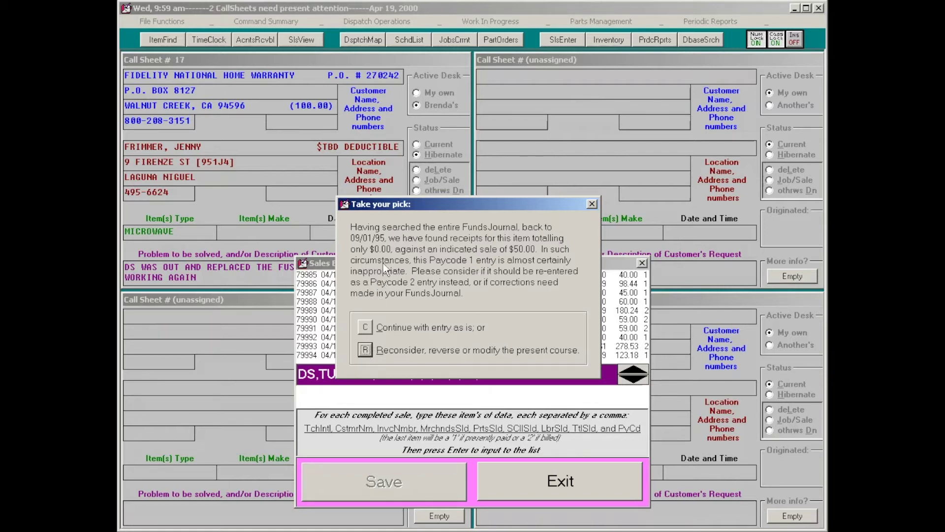
Continue with the paycode 1 entry as is, accept the deficiency warning, and authorize it with the manager/controller password.
{"action": "left_click", "coordinate": [368, 330]}
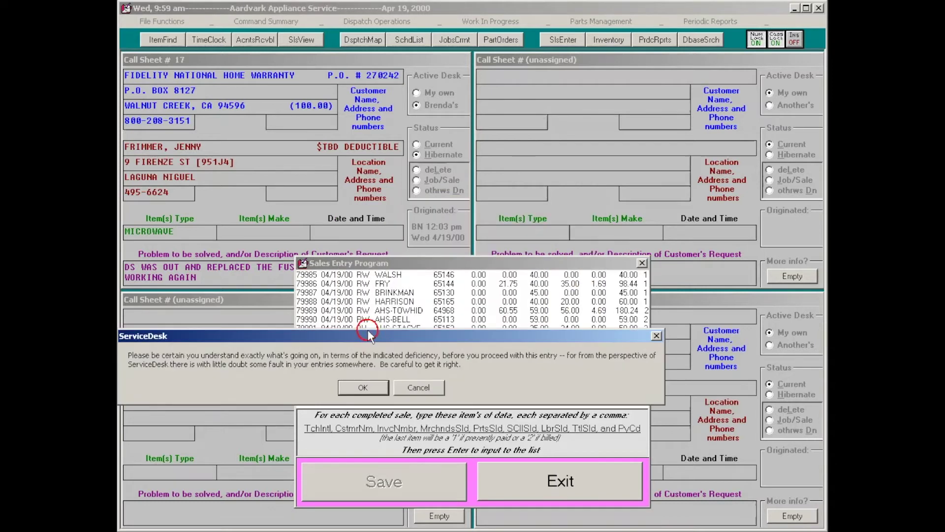
{"action": "left_click", "coordinate": [375, 387]}
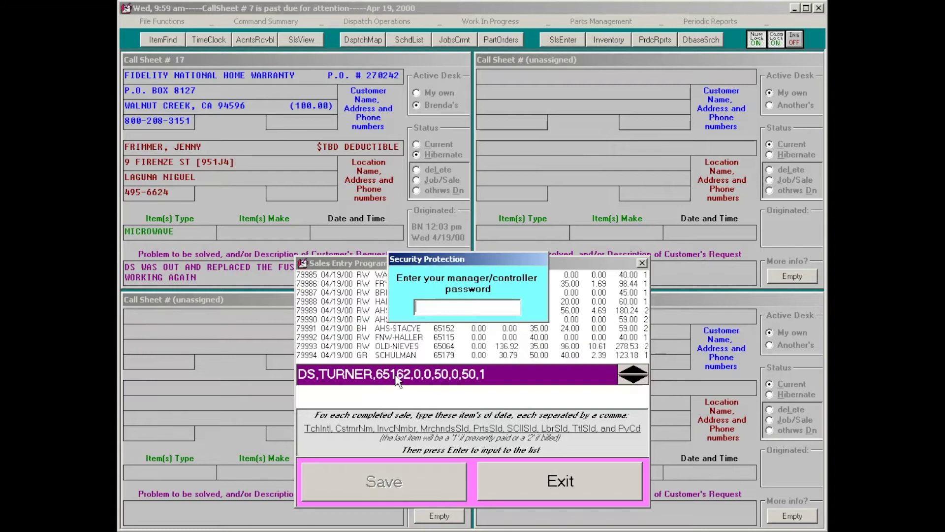
{"action": "type", "text": "******"}
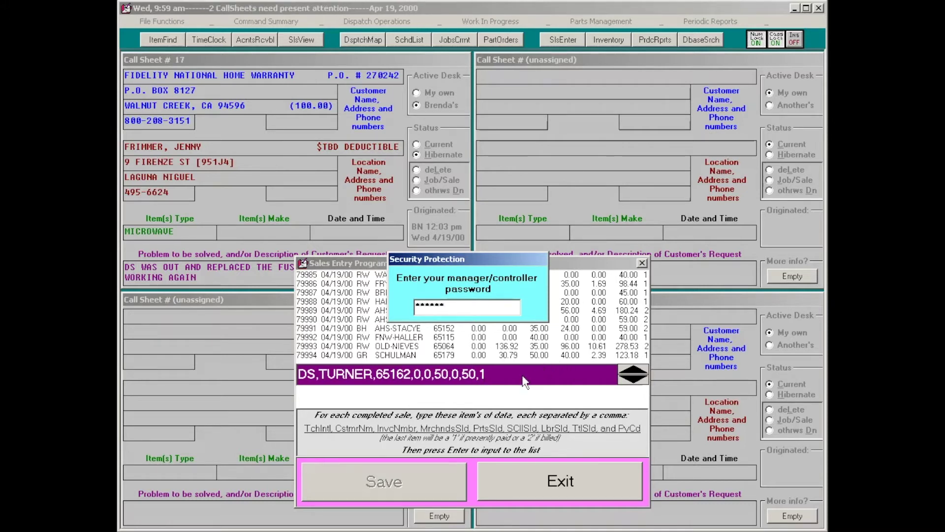
{"action": "key", "text": "Return"}
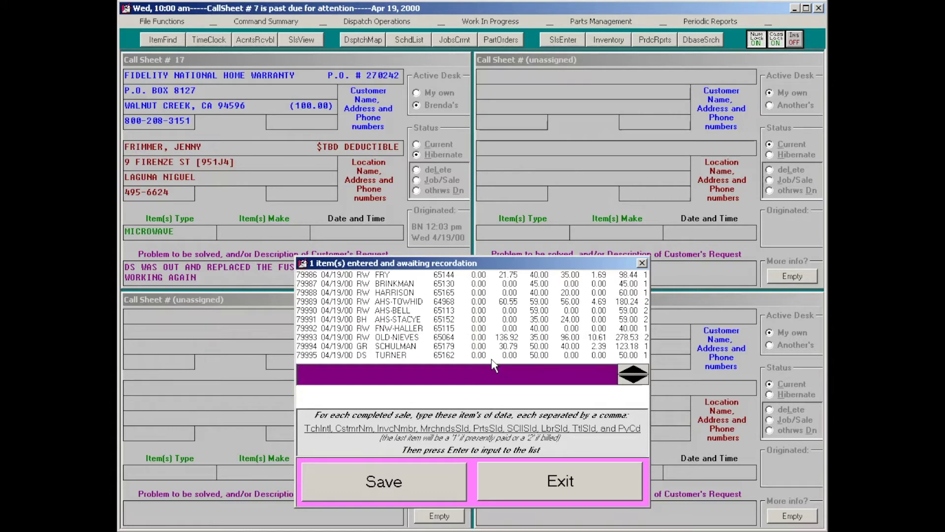
Enter a sale for technician JD with the customer's surname, service call 50, labor 35, total 85 and paycode 2.
{"action": "type", "text": "JD,"}
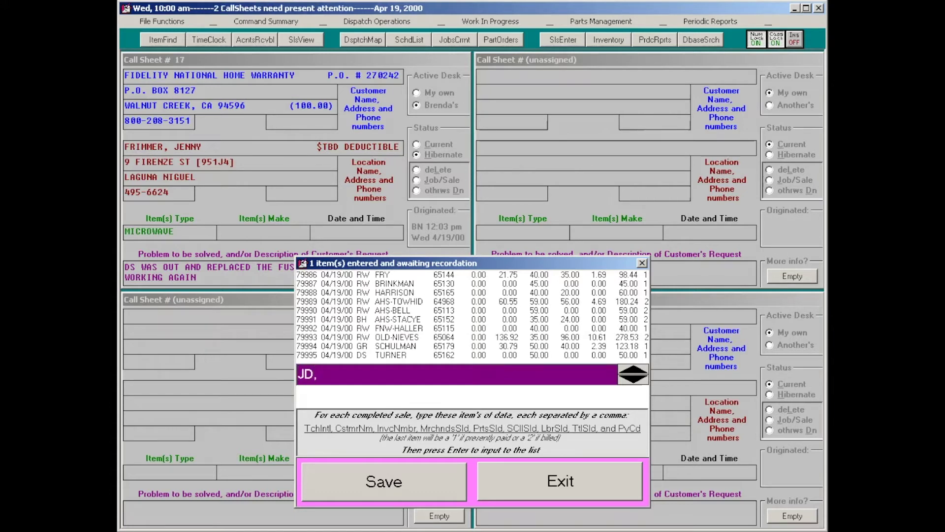
{"action": "type", "text": "TORE"}
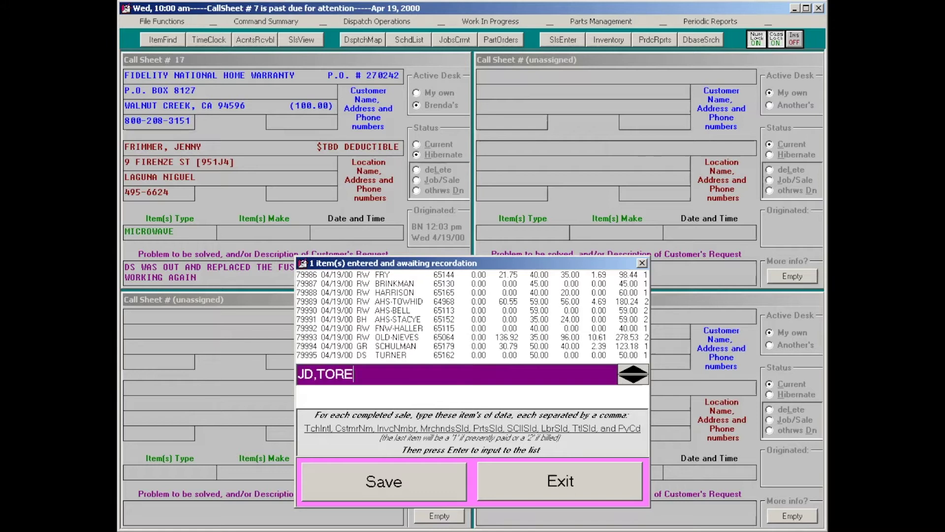
{"action": "type", "text": "GREASE,"}
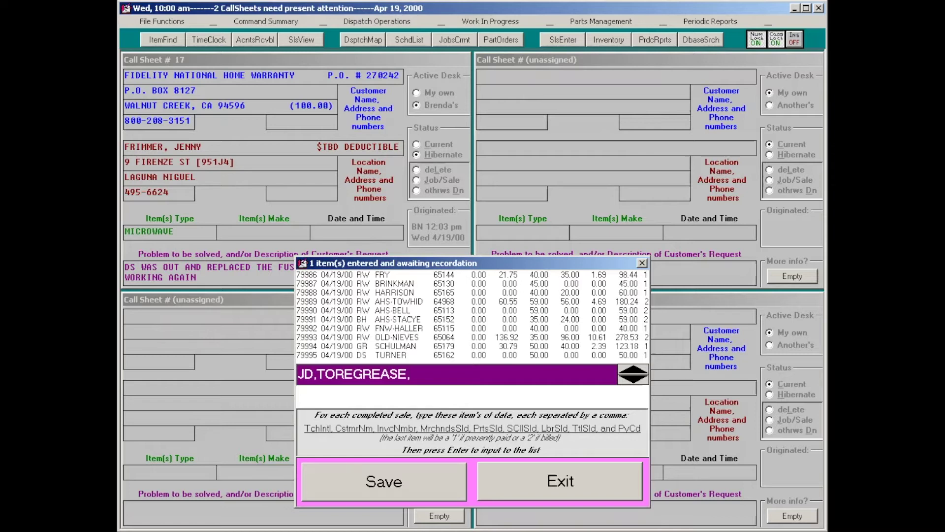
{"action": "type", "text": "50"}
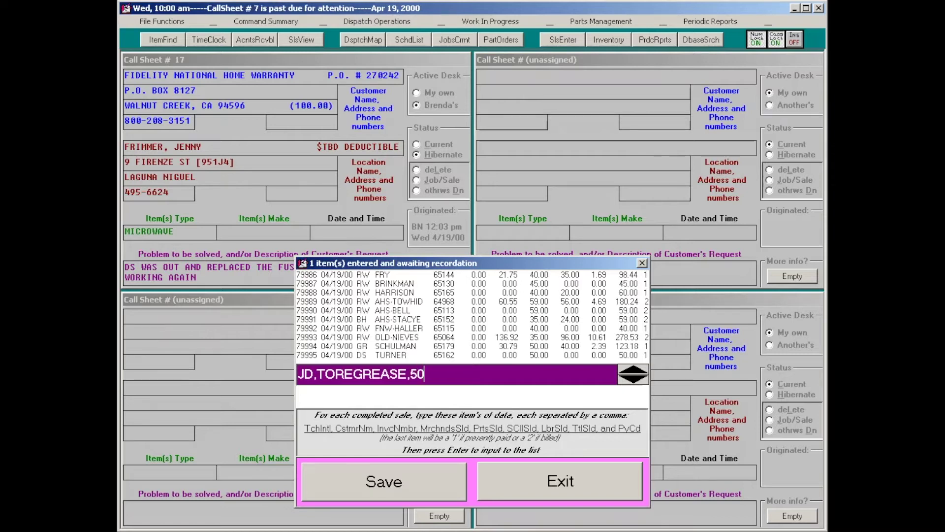
{"action": "type", "text": ","}
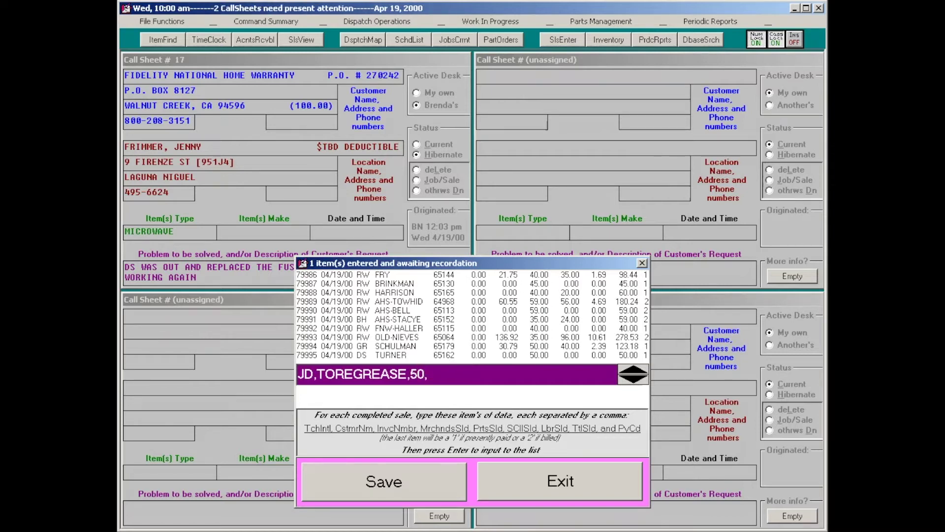
{"action": "type", "text": "35,"}
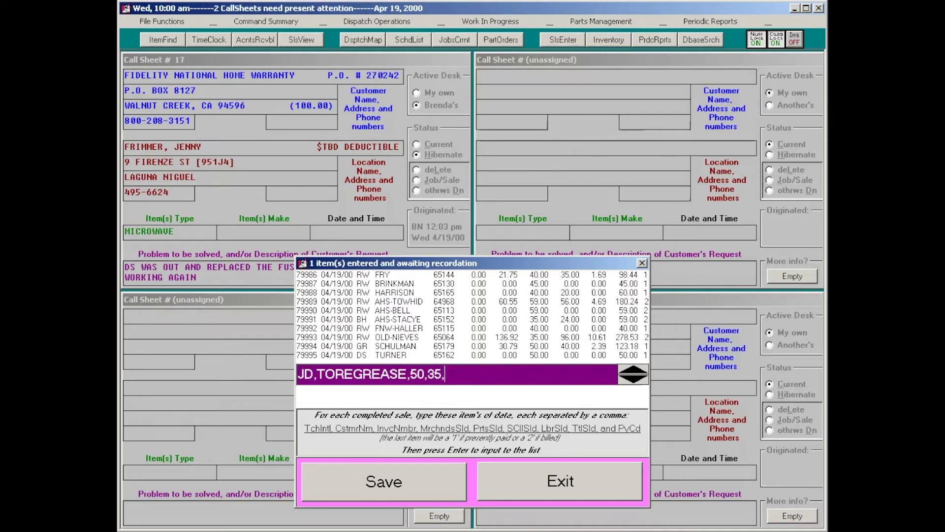
{"action": "type", "text": "85,2"}
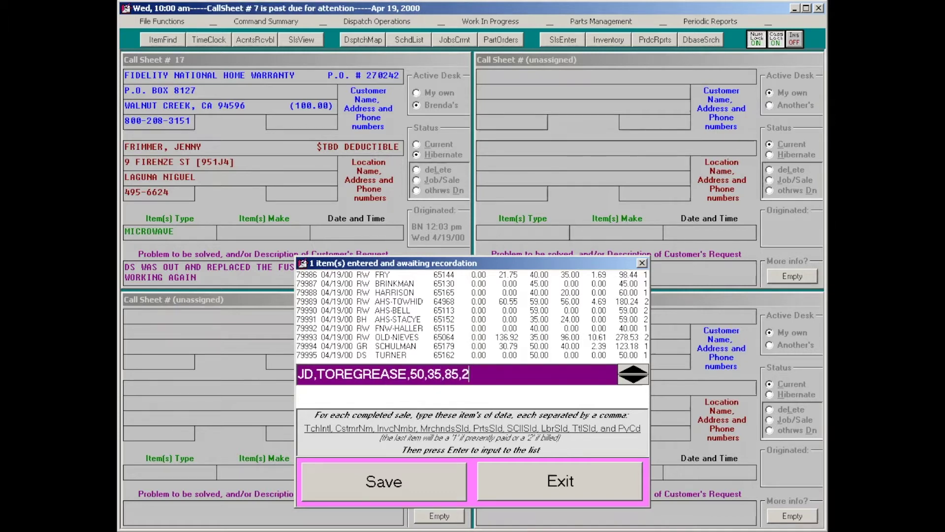
{"action": "key", "text": "Return"}
{"action": "key", "text": "Return"}
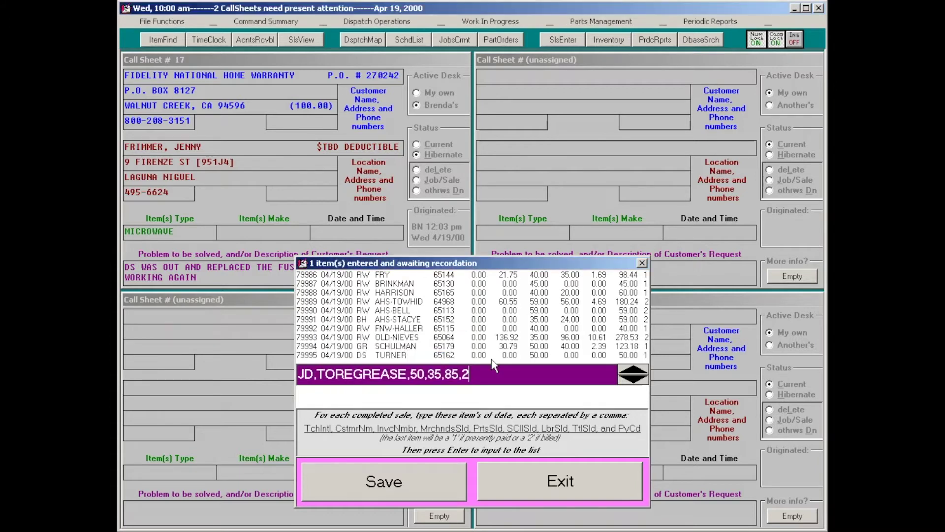
Insert three zero items ahead of the 50 service call amount and submit the sale.
{"action": "key", "text": "Left"}
{"action": "key", "text": "Left"}
{"action": "key", "text": "Left"}
{"action": "key", "text": "Left"}
{"action": "key", "text": "Left"}
{"action": "key", "text": "Left"}
{"action": "key", "text": "Left"}
{"action": "key", "text": "Left"}
{"action": "key", "text": "Left"}
{"action": "key", "text": "Left"}
{"action": "type", "text": "0,0"}
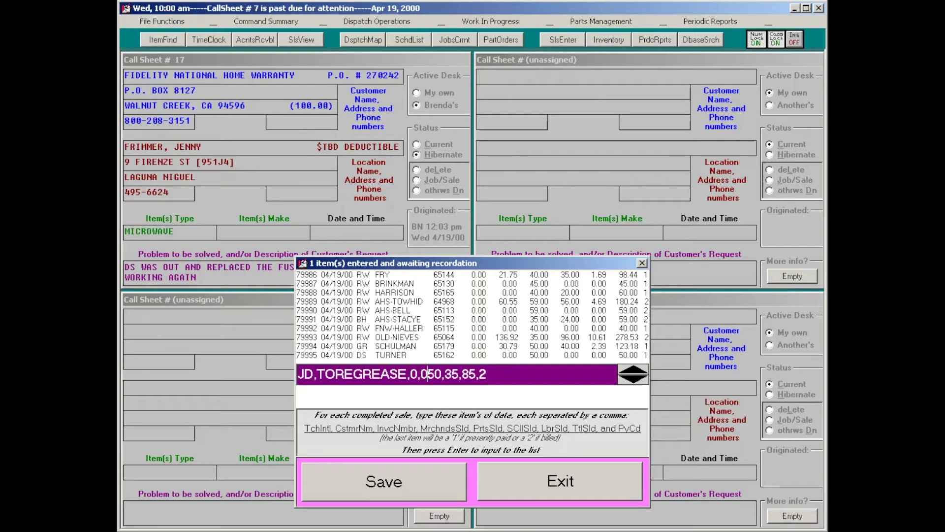
{"action": "type", "text": ","}
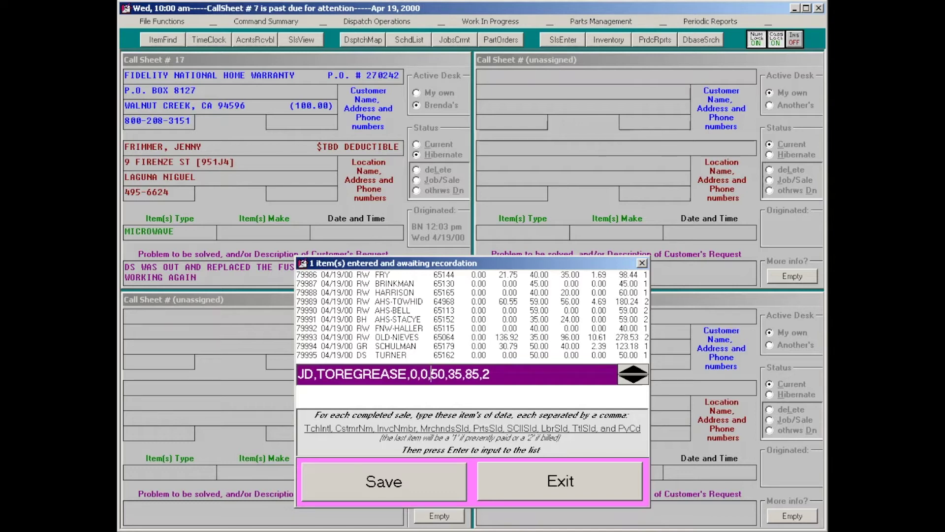
{"action": "key", "text": "BackSpace"}
{"action": "key", "text": "BackSpace"}
{"action": "key", "text": "Return"}
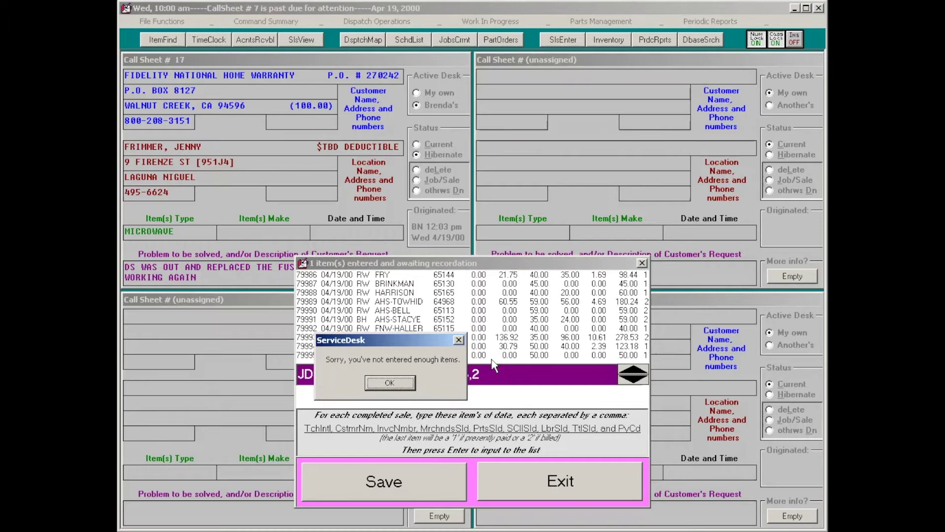
{"action": "key", "text": "Return"}
{"action": "type", "text": "0,"}
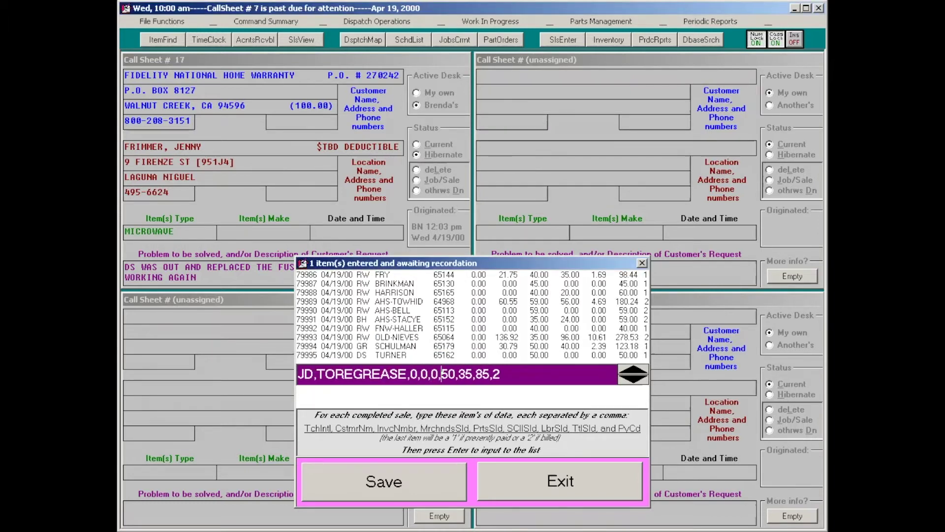
{"action": "key", "text": "Return"}
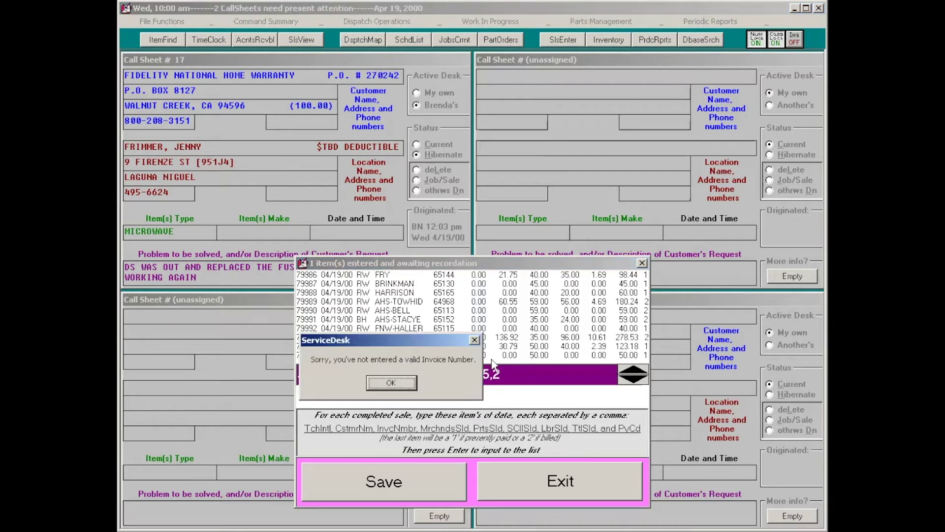
{"action": "key", "text": "Return"}
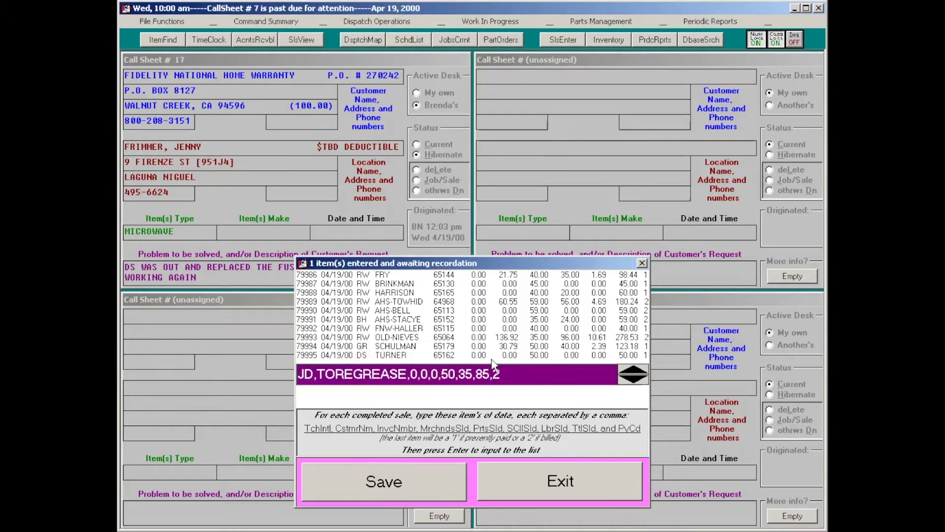
Insert the invoice number after the customer's surname in the entry string and resubmit the sale.
{"action": "key", "text": "Left"}
{"action": "key", "text": "Left"}
{"action": "key", "text": "Left"}
{"action": "key", "text": "Left"}
{"action": "key", "text": "Left"}
{"action": "key", "text": "Left"}
{"action": "key", "text": "Left"}
{"action": "type", "text": "64510"}
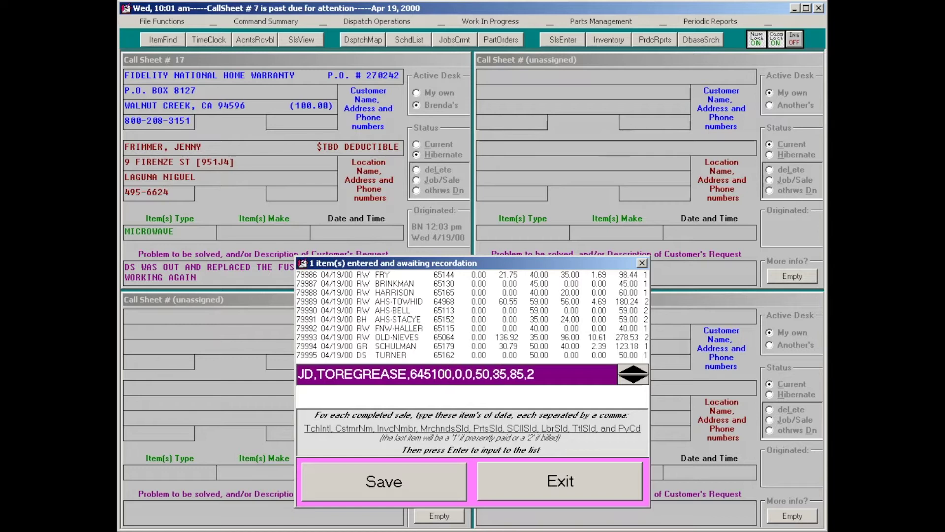
{"action": "key", "text": "Return"}
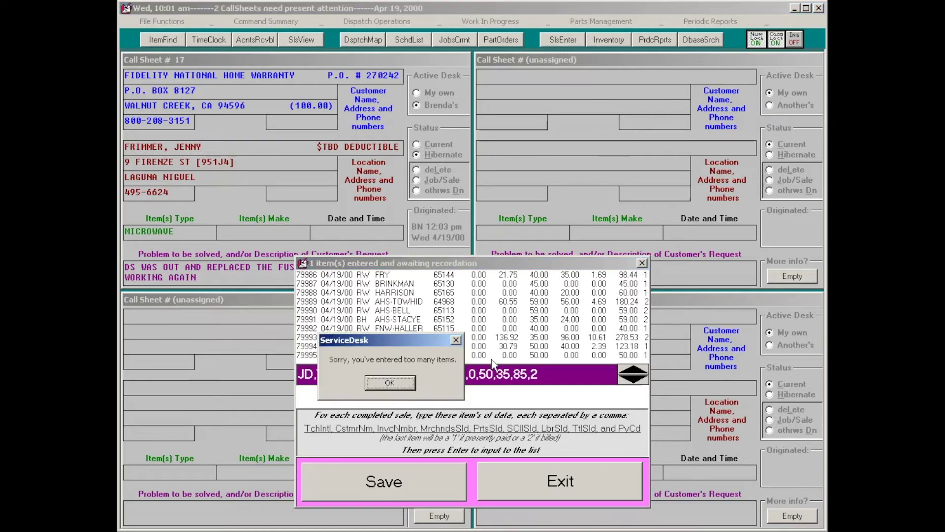
Remove the extra zero item after the invoice number and resubmit the sale.
{"action": "key", "text": "Return"}
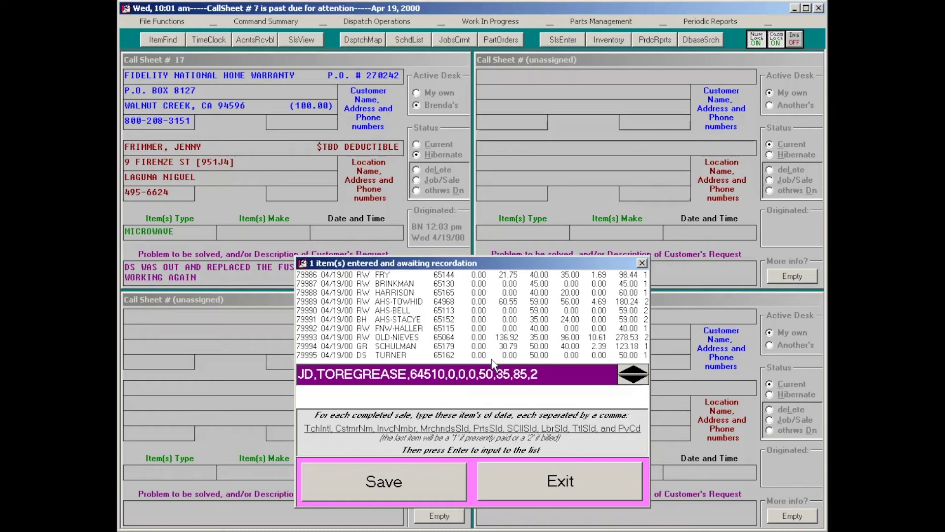
{"action": "key", "text": "Delete"}
{"action": "key", "text": "Delete"}
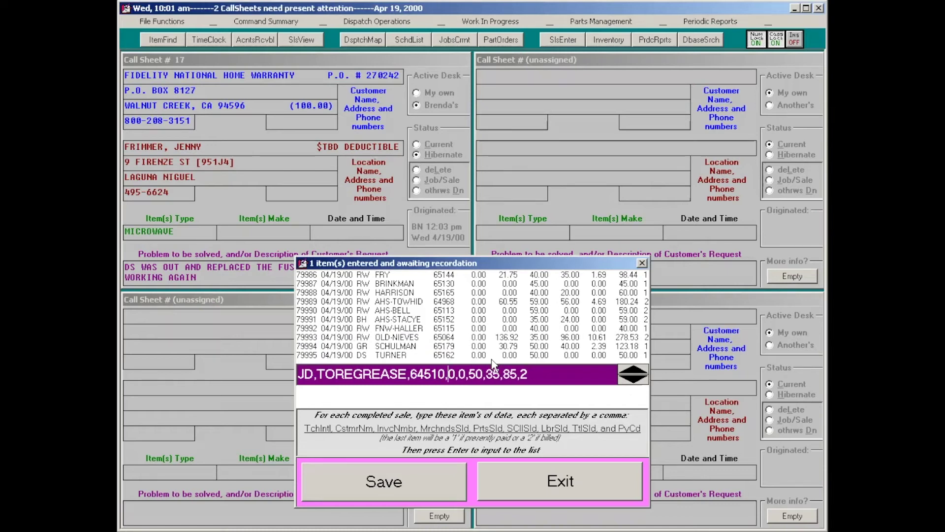
{"action": "key", "text": "Return"}
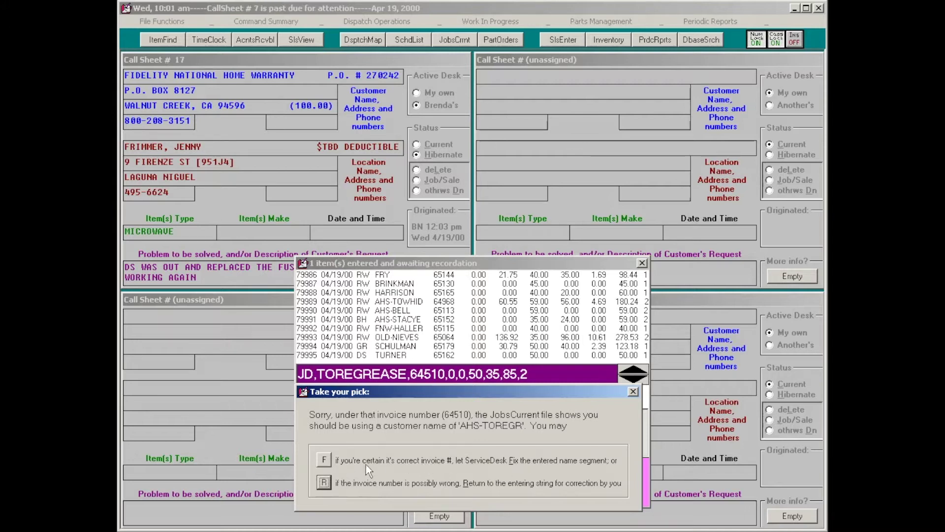
Have the entered customer name fixed automatically and accept the accounts receivable info with 35 paid to date and completion date 04/18/00.
{"action": "left_click", "coordinate": [326, 464]}
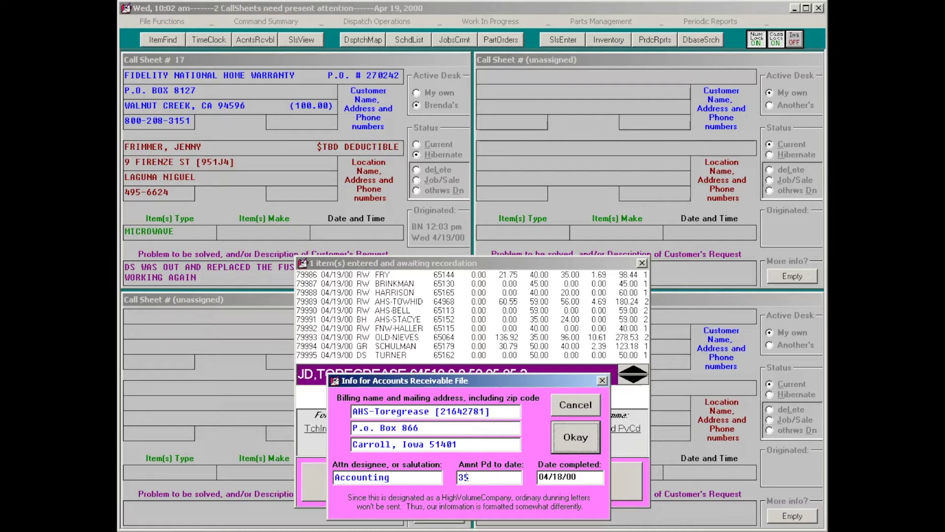
{"action": "left_click", "coordinate": [565, 438]}
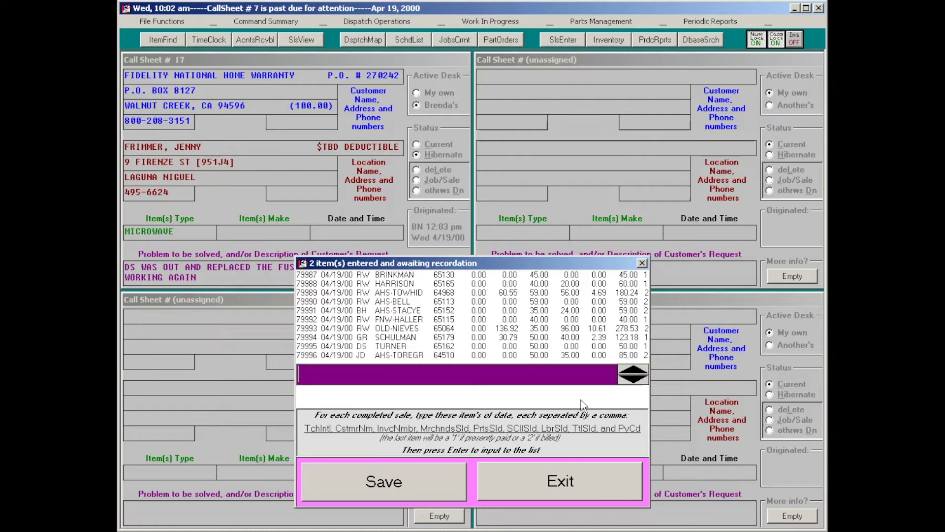
Leave the sales entry form and save the pending sales entries.
{"action": "key", "text": "Escape"}
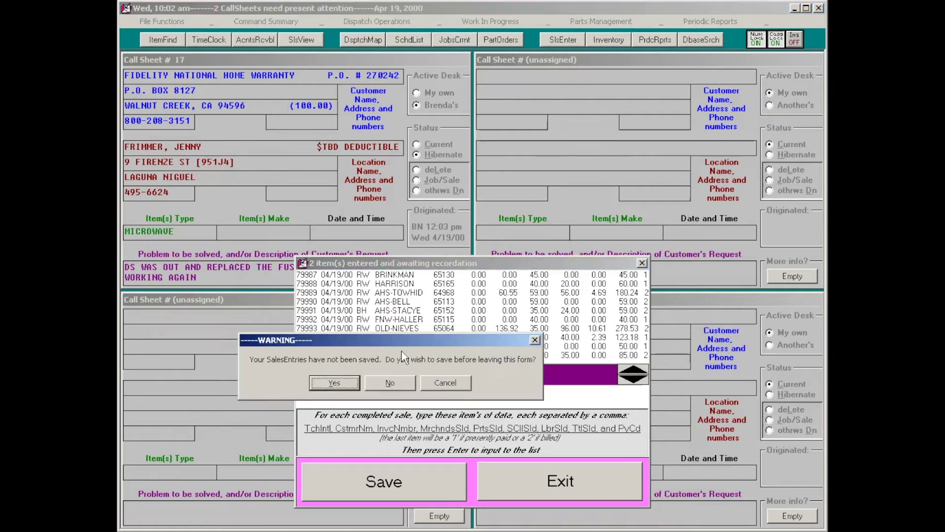
{"action": "key", "text": "Return"}
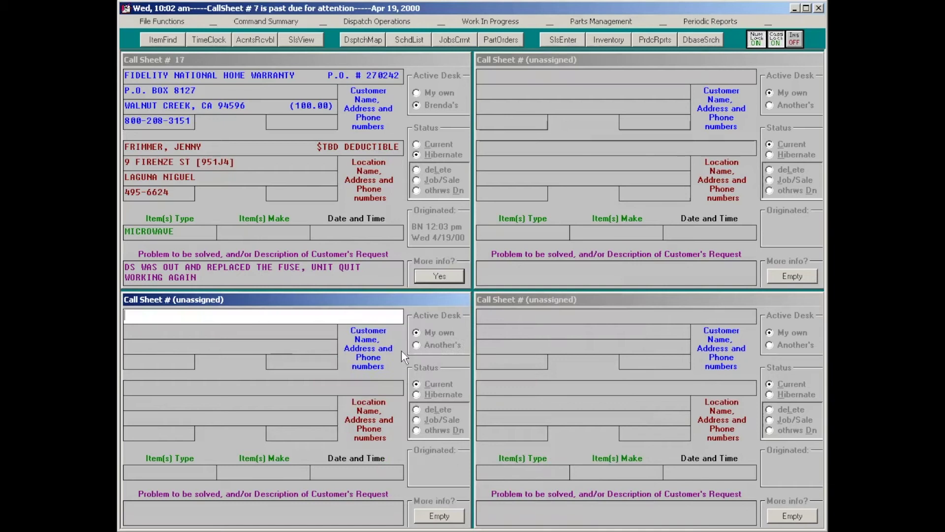
View the accounts receivable record of the last JD sale from the Journal of Sales.
{"action": "key", "text": "F4"}
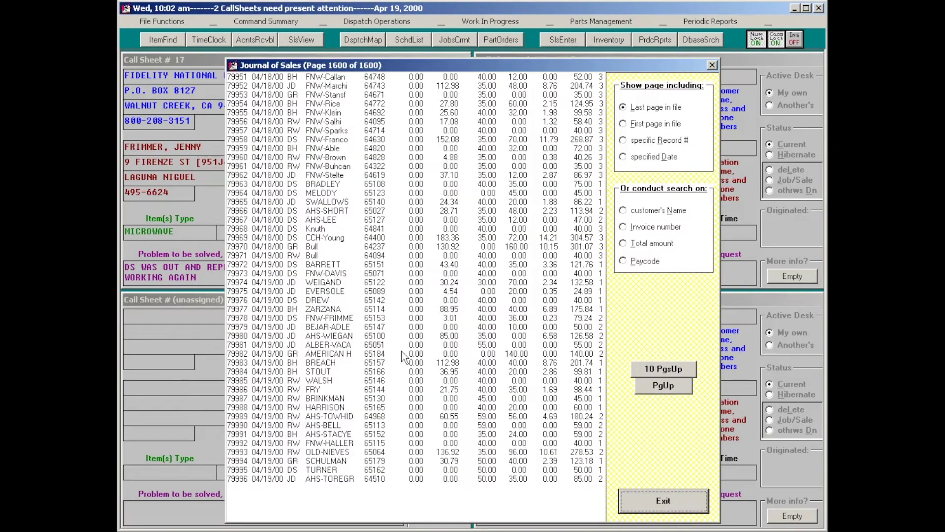
{"action": "double_click", "coordinate": [338, 476]}
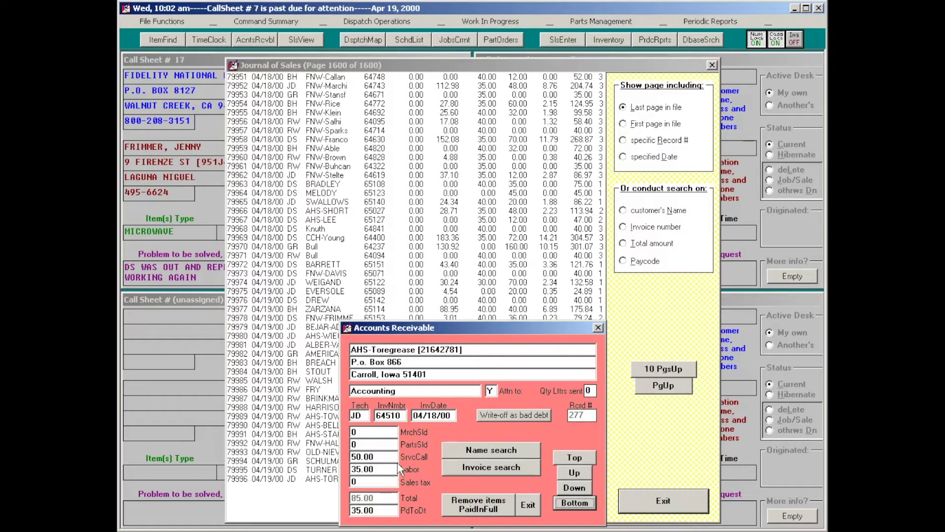
{"action": "key", "text": "Escape"}
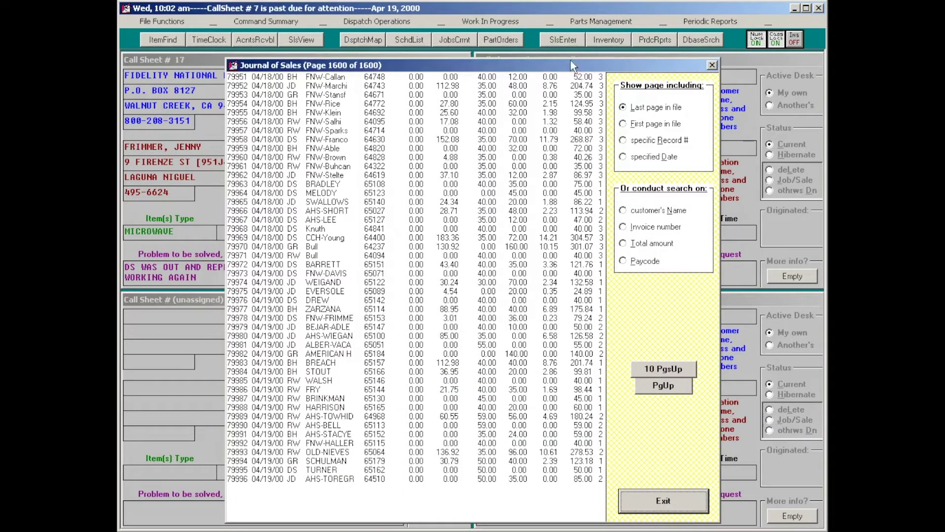
Look at the sales entry form again, close it and return to the Journal of Sales.
{"action": "left_click", "coordinate": [559, 40]}
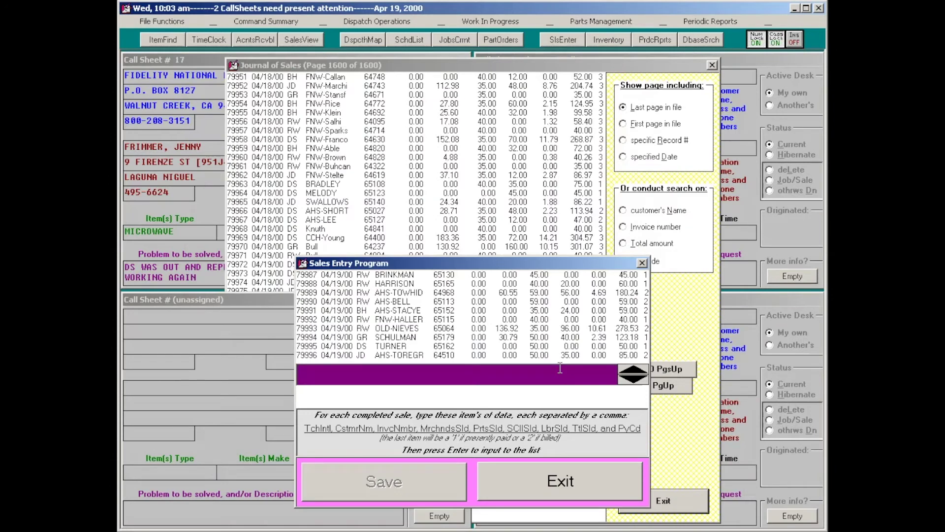
{"action": "key", "text": "Escape"}
{"action": "left_click", "coordinate": [576, 65]}
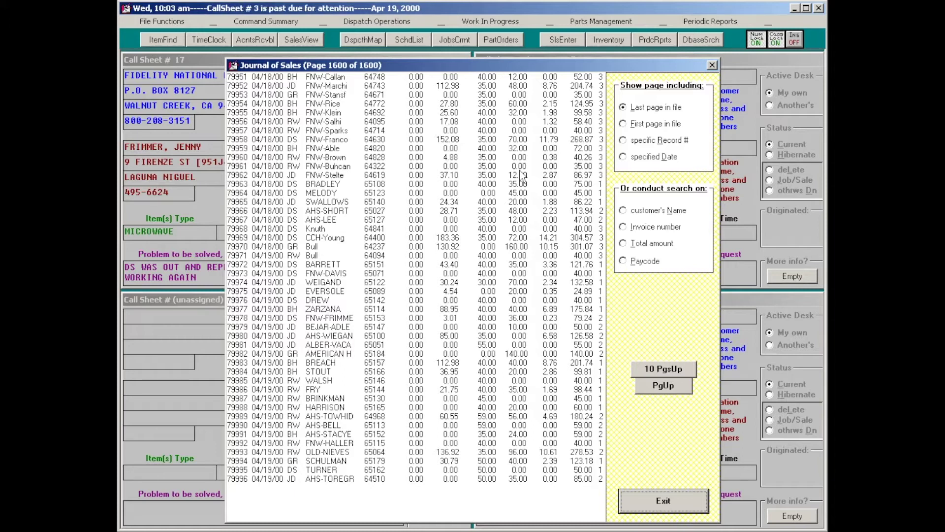
Find the billed sale's job in the JobsCurrent file by part of the customer's surname and read its history to the end.
{"action": "key", "text": "F7"}
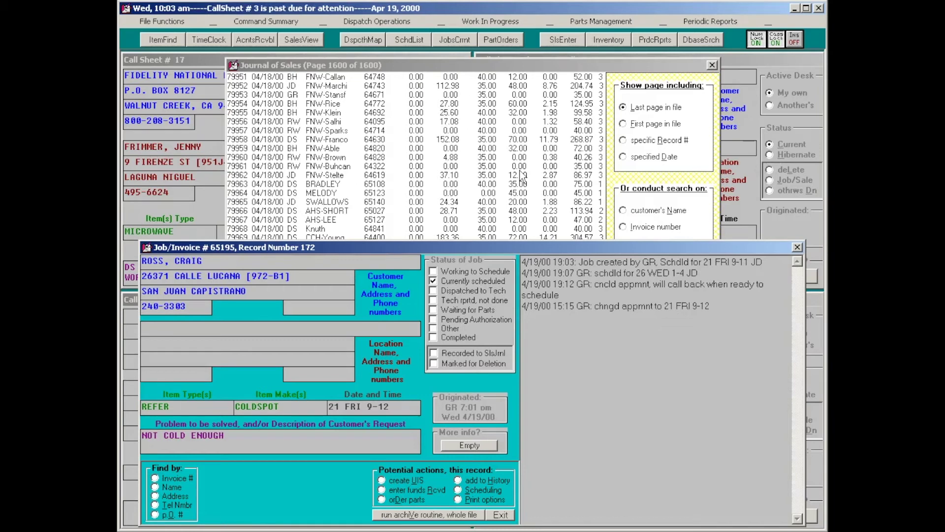
{"action": "key", "text": "alt+n"}
{"action": "type", "text": "TORR"}
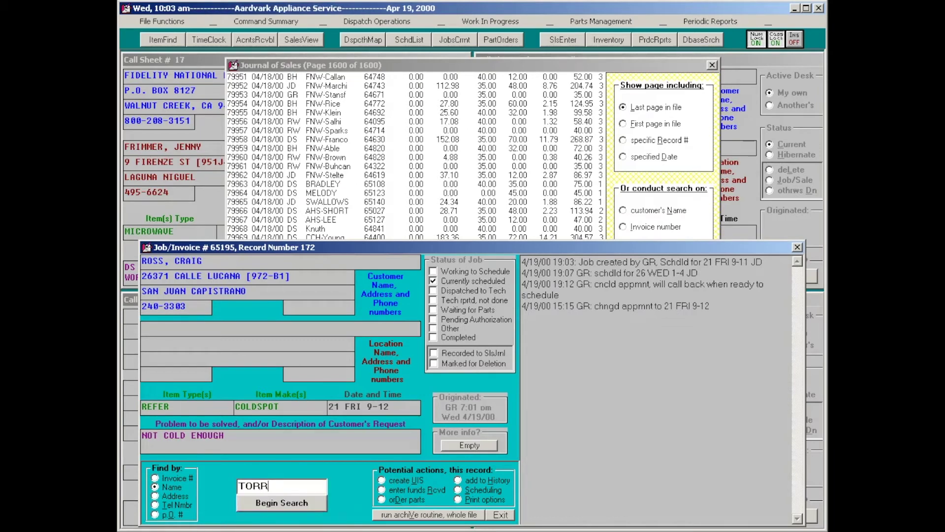
{"action": "key", "text": "Return"}
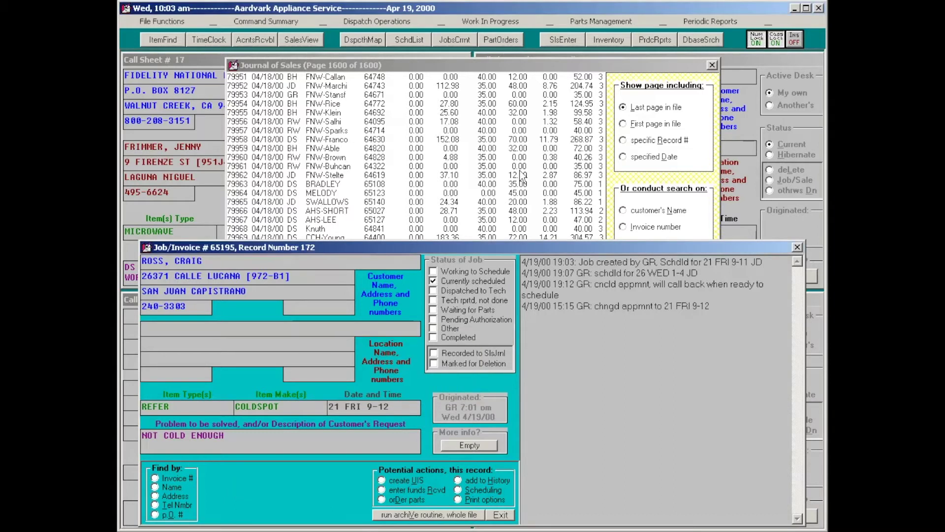
{"action": "type", "text": "TOR"}
{"action": "key", "text": "Return"}
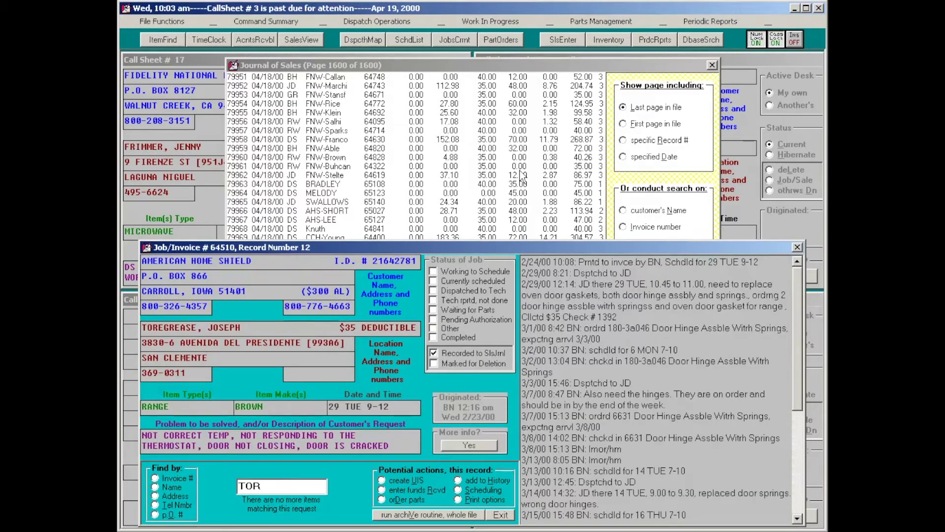
{"action": "scroll", "coordinate": [788, 402], "scroll_direction": "down", "scroll_amount": 5}
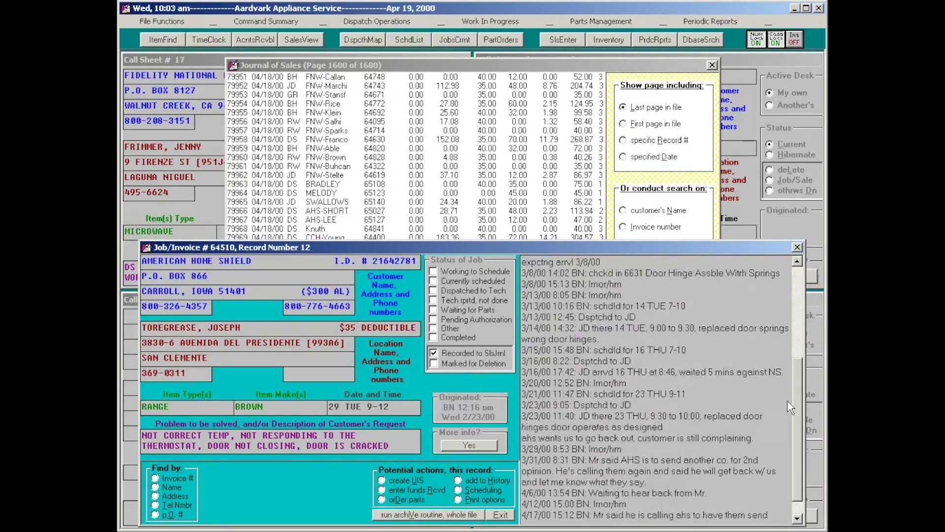
{"action": "scroll", "coordinate": [788, 401], "scroll_direction": "down", "scroll_amount": 1}
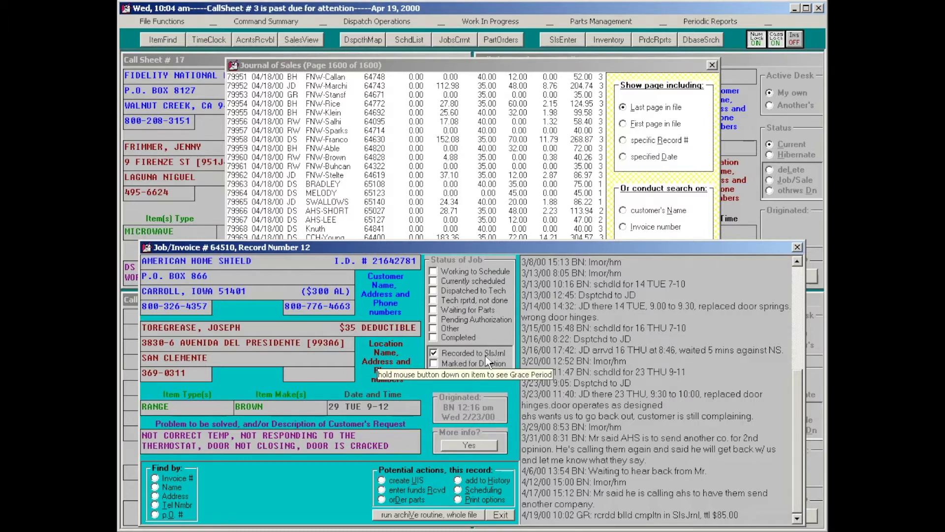
Open the archived job records.
{"action": "key", "text": "ctrl+F7"}
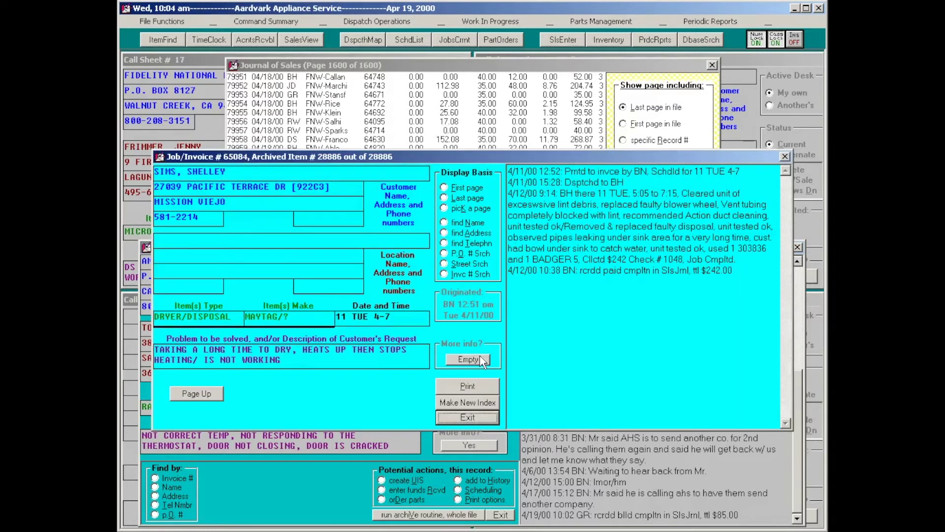
Close the archived jobs, JobsCurrent and Journal of Sales windows, and look briefly at the sales entry form before closing it.
{"action": "key", "text": "Escape"}
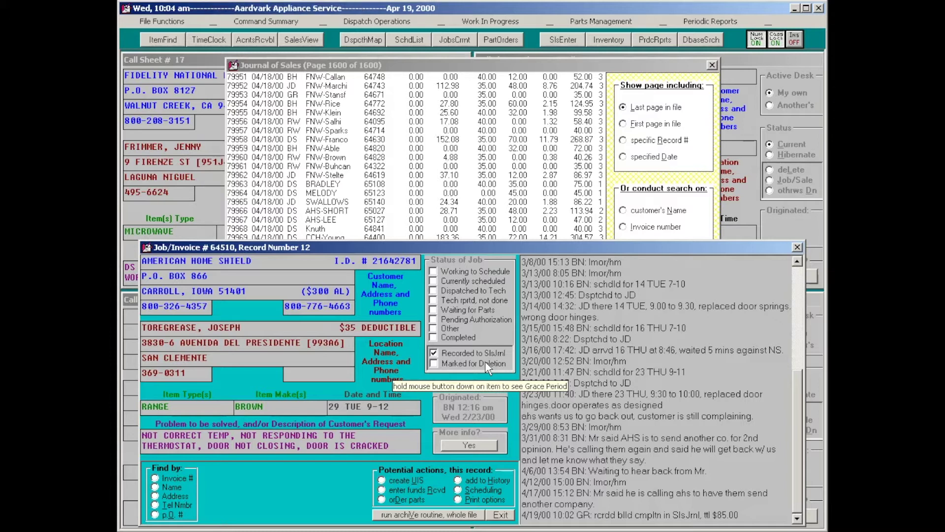
{"action": "key", "text": "Escape"}
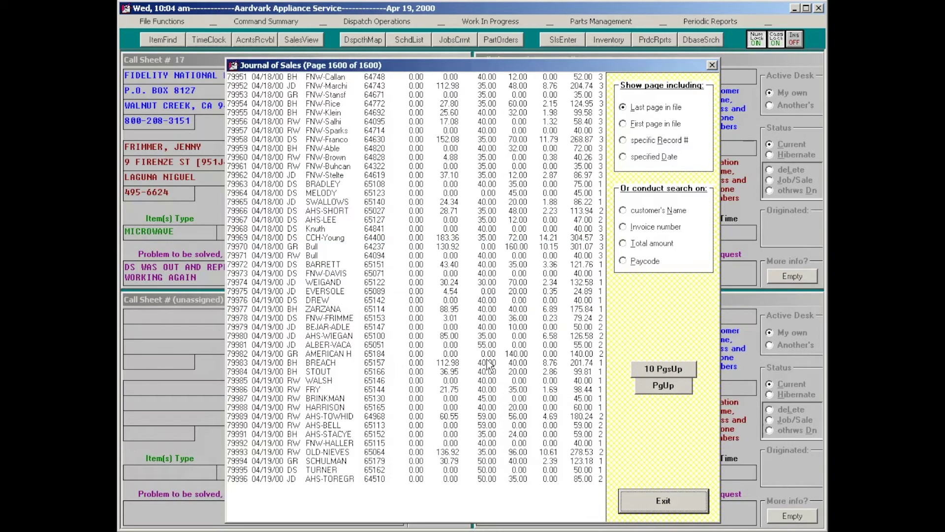
{"action": "key", "text": "Escape"}
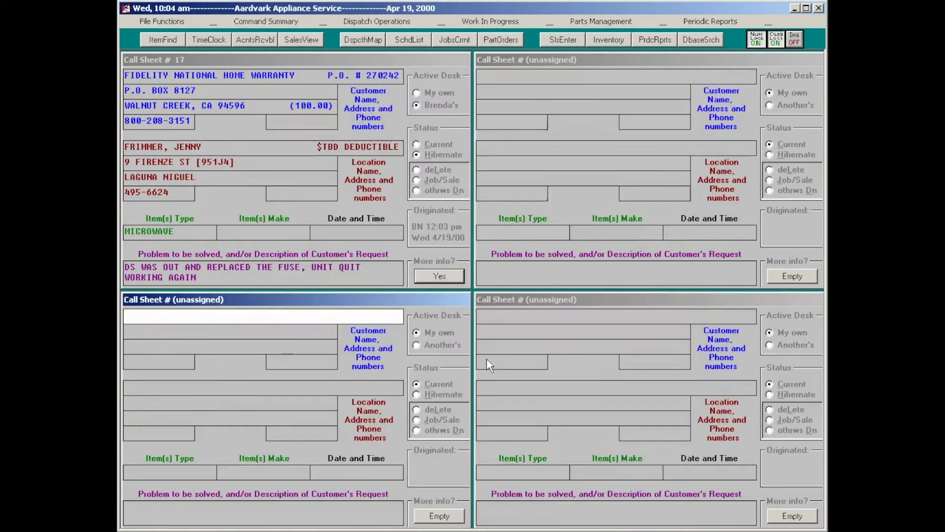
{"action": "left_click", "coordinate": [564, 39]}
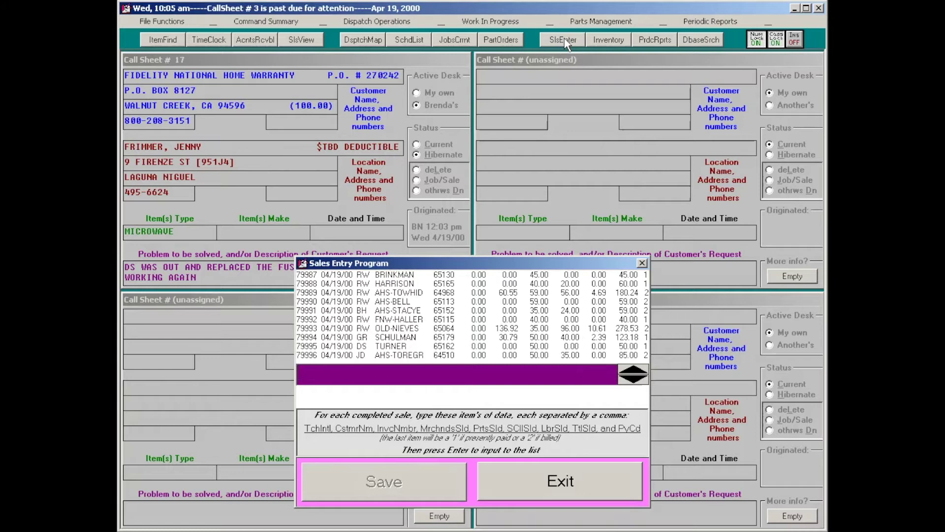
{"action": "key", "text": "Escape"}
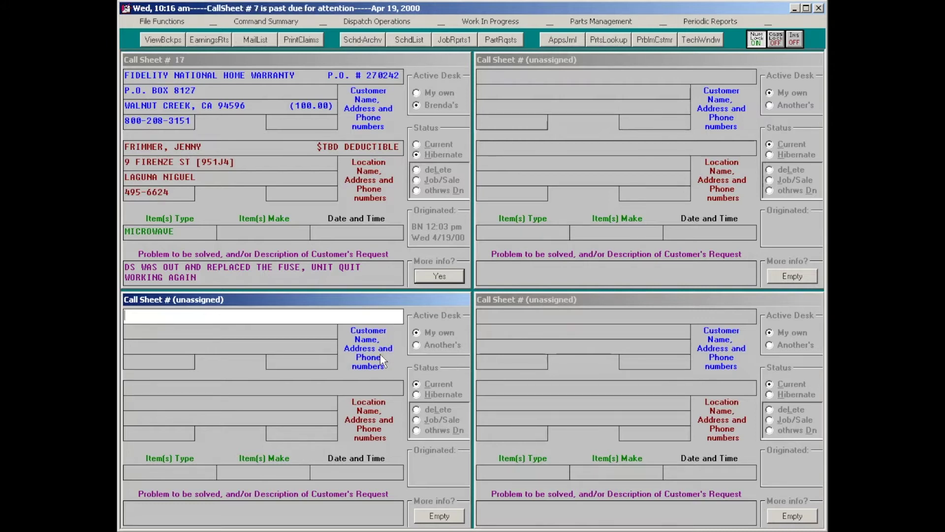
Look over the blank Narda form in the finished-forms setup and return to the call sheets.
{"action": "key", "text": "alt+F4"}
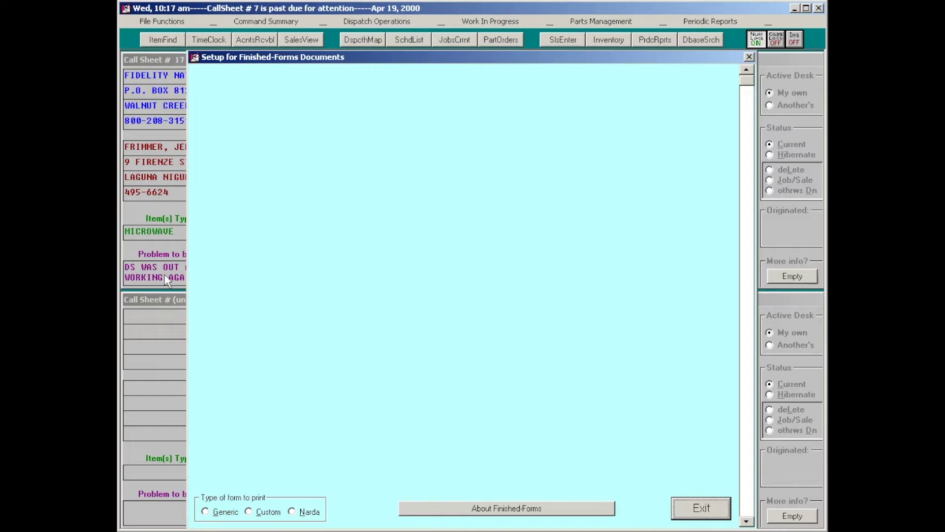
{"action": "key", "text": "Escape"}
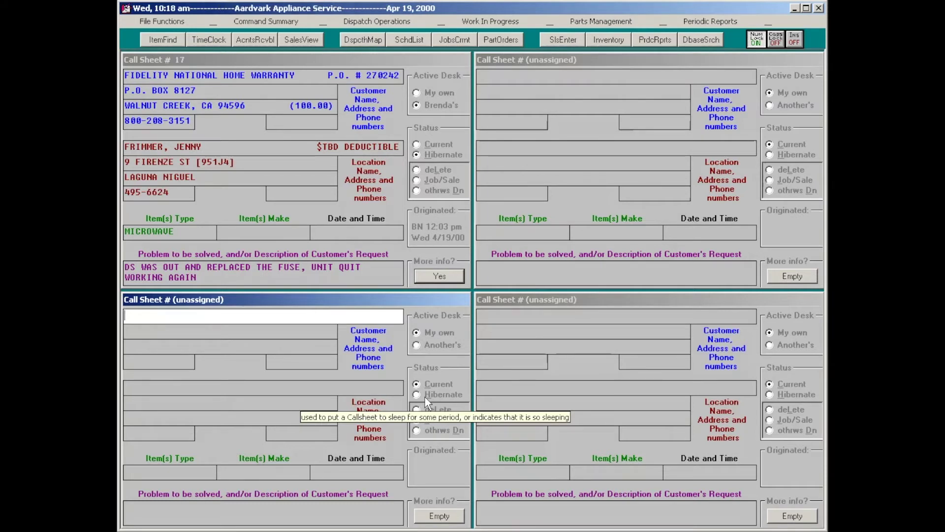
{"action": "key", "text": "alt+F4"}
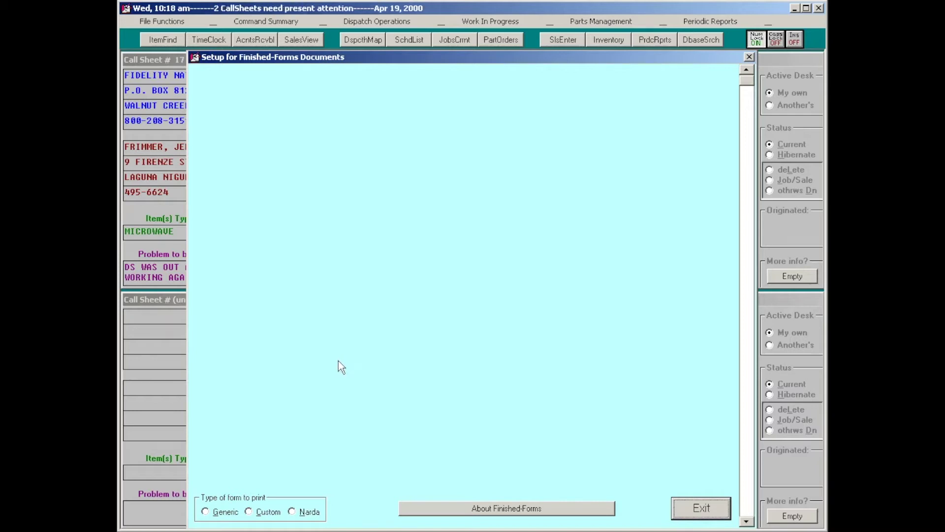
{"action": "left_click", "coordinate": [300, 512]}
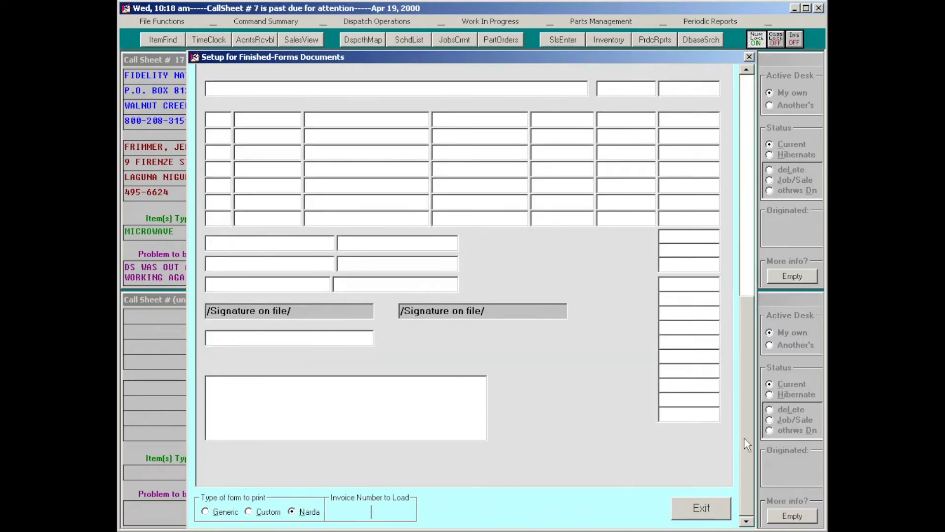
{"action": "scroll", "coordinate": [752, 440], "scroll_direction": "up", "scroll_amount": 5}
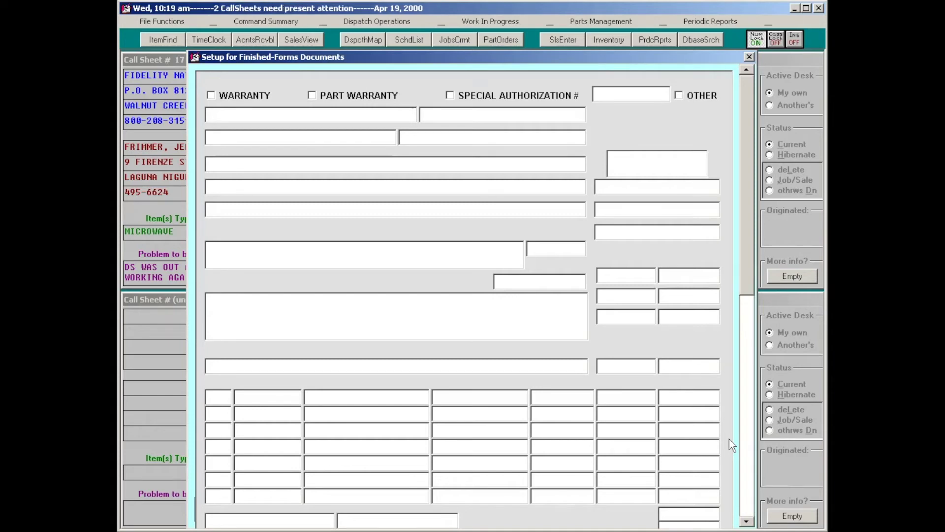
{"action": "key", "text": "Escape"}
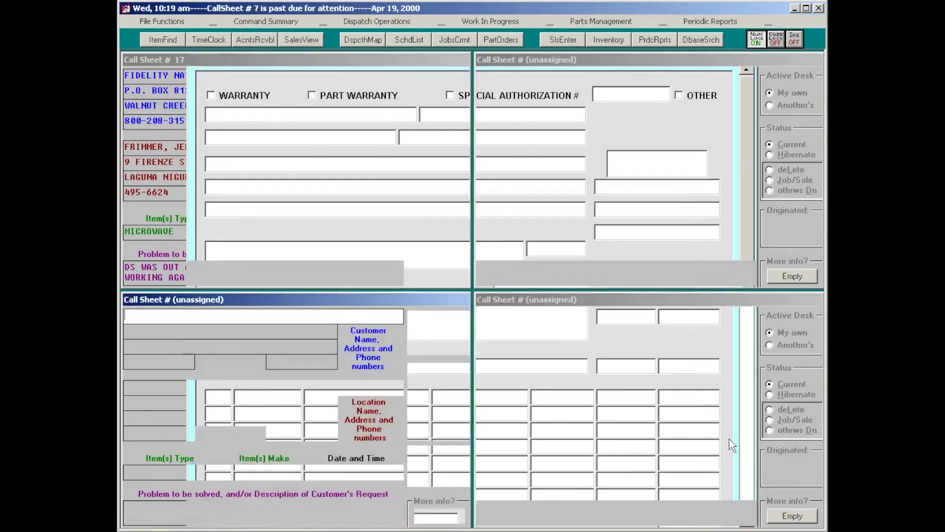
{"action": "key", "text": "alt+F4"}
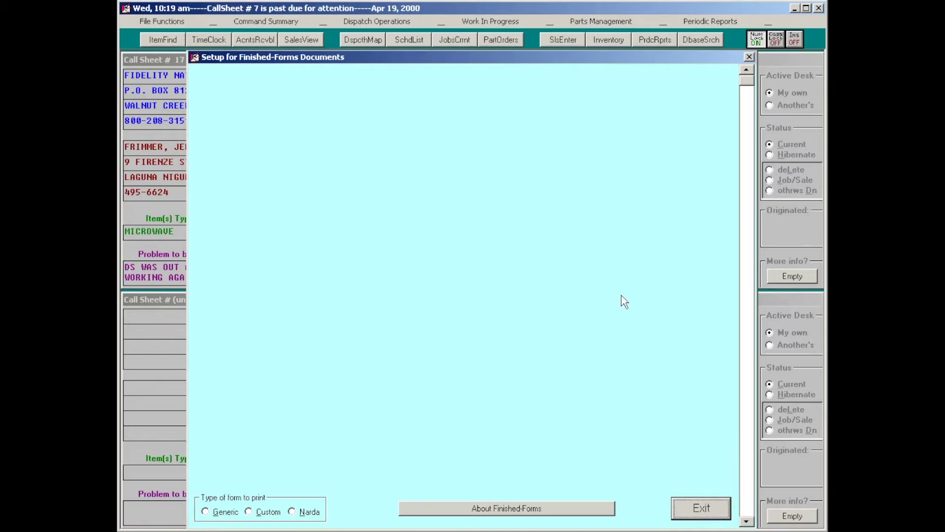
{"action": "key", "text": "Escape"}
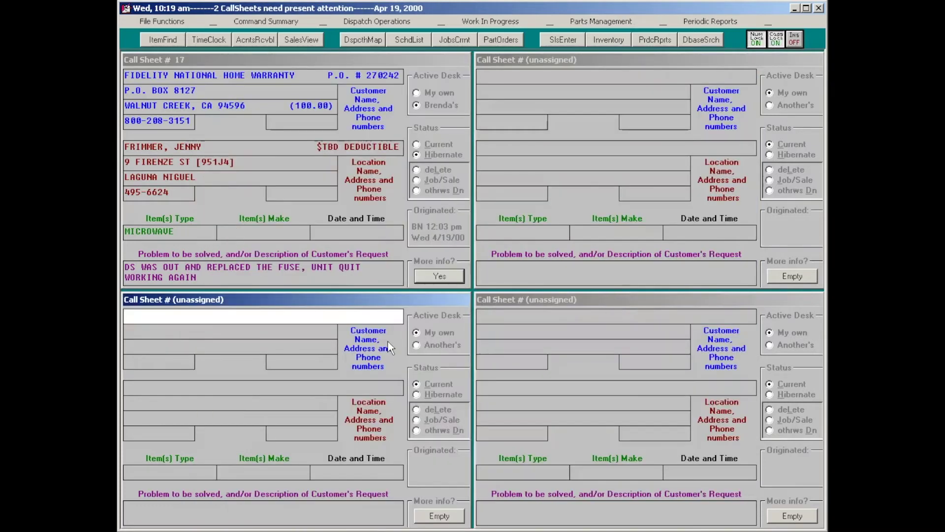
Start a call sheet with COUNTER SALE as the customer name and enter the customer's phone number.
{"action": "type", "text": "coun"}
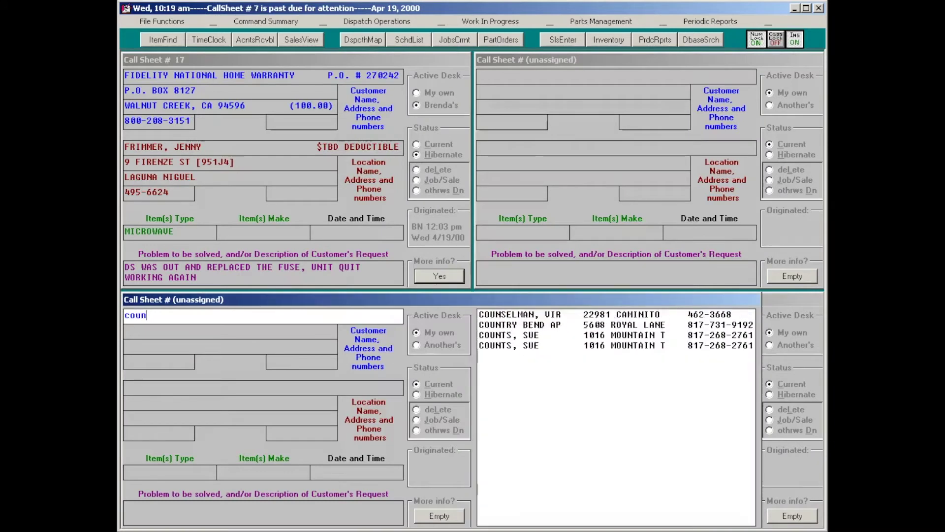
{"action": "key", "text": "Escape"}
{"action": "type", "text": "c"}
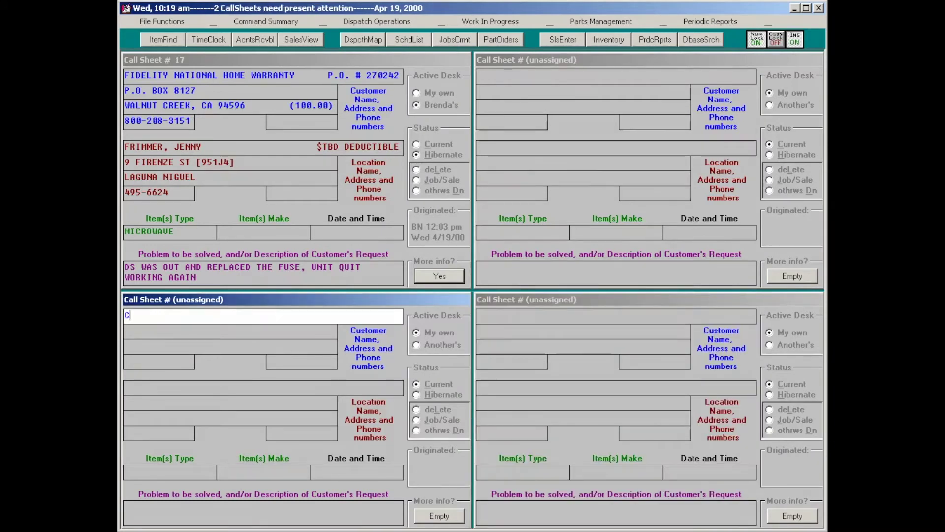
{"action": "type", "text": "ounter sales"}
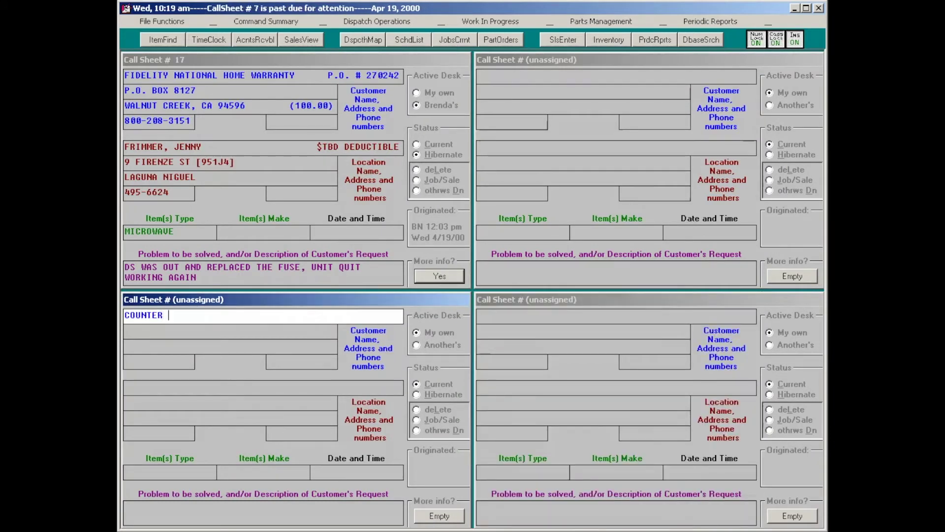
{"action": "key", "text": "BackSpace"}
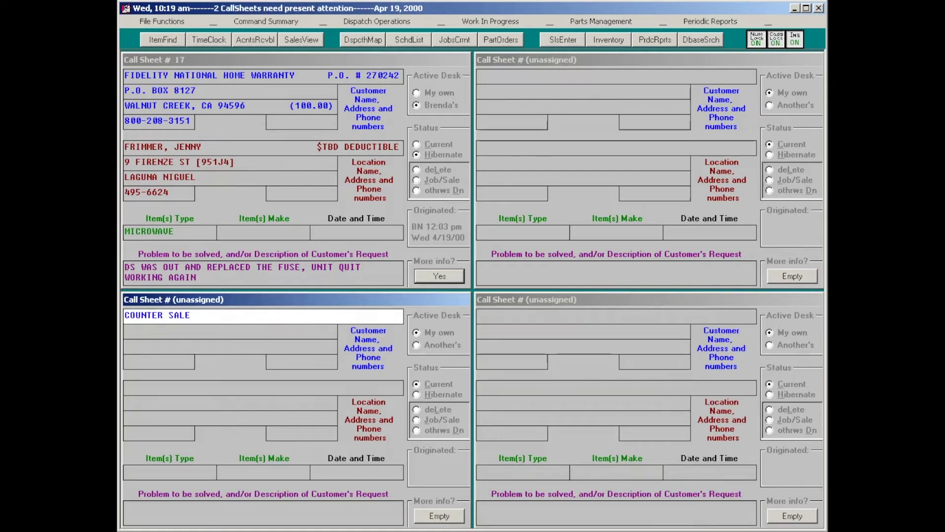
{"action": "left_click", "coordinate": [271, 507]}
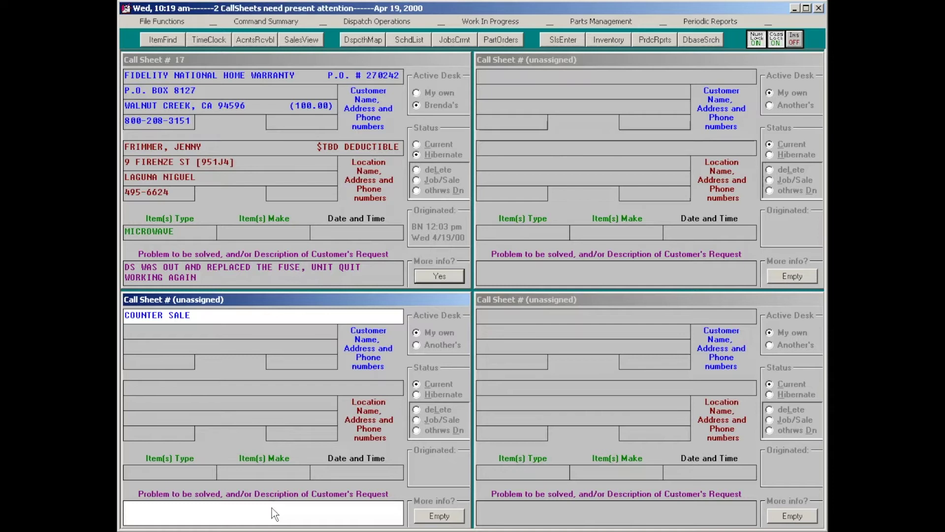
{"action": "left_click", "coordinate": [177, 363]}
{"action": "type", "text": "555-20"}
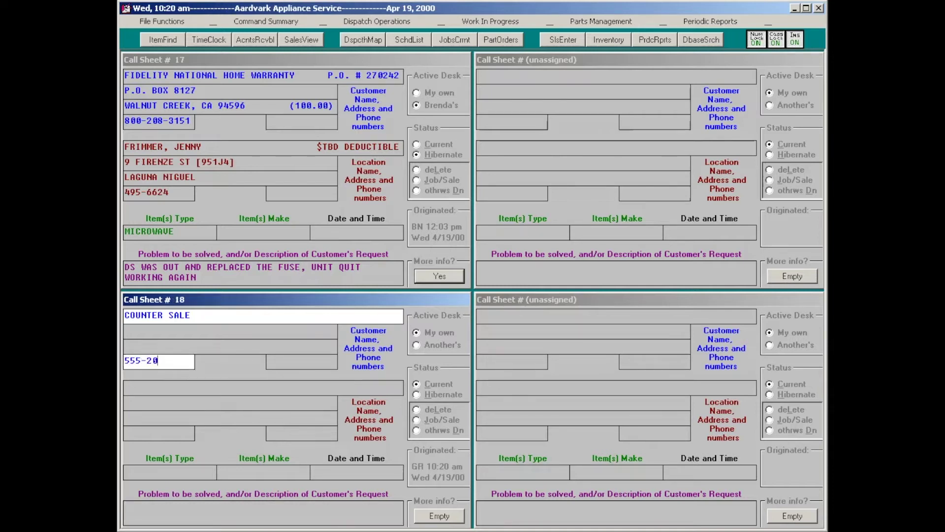
{"action": "type", "text": "0-2222"}
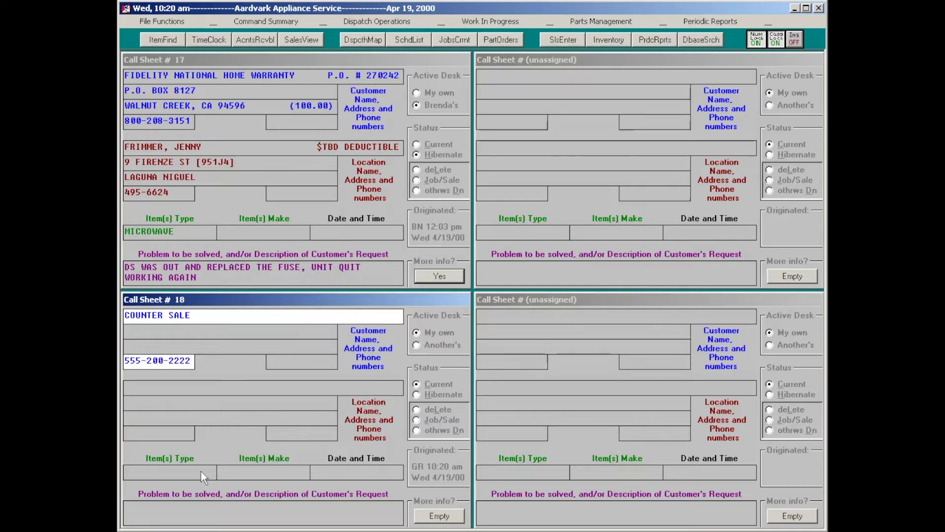
Enter PURCHASE ITEM as the description of the customer's request on the counter sale's call sheet.
{"action": "left_click", "coordinate": [214, 507]}
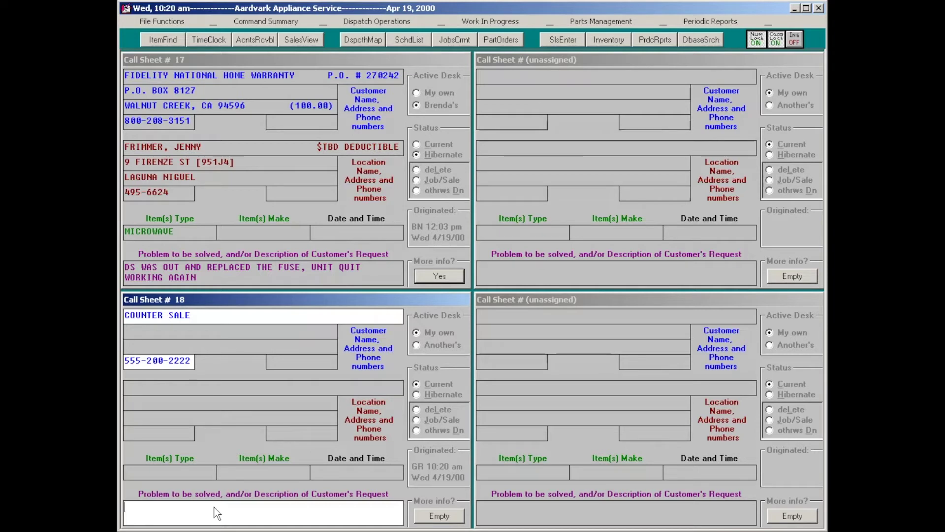
{"action": "type", "text": "PURCHASE ITEM"}
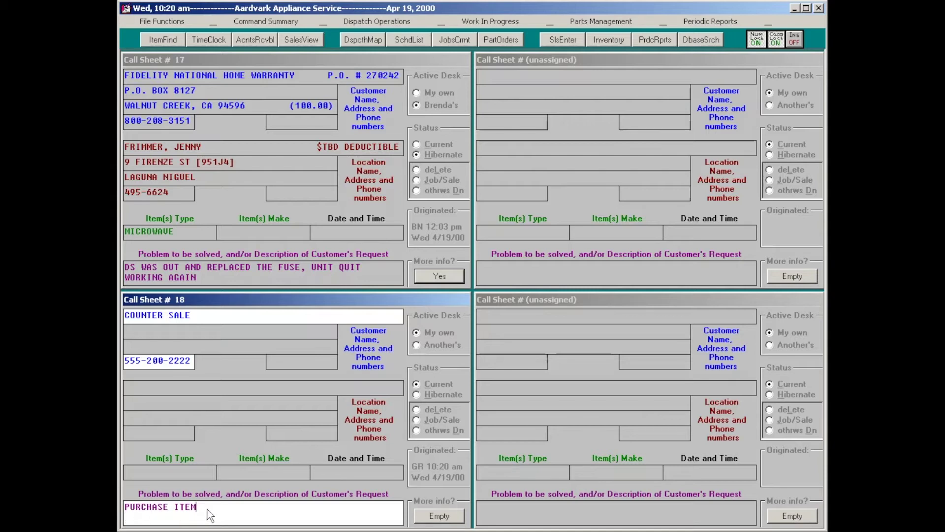
{"action": "key", "text": "Insert"}
{"action": "type", "text": "PARTS"}
{"action": "key", "text": "BackSpace"}
{"action": "key", "text": "BackSpace"}
{"action": "key", "text": "BackSpace"}
{"action": "key", "text": "BackSpace"}
{"action": "key", "text": "BackSpace"}
{"action": "key", "text": "Insert"}
Create the job/sale from the call sheet with the print-invoice option and load it into the Generic invoice form.
{"action": "left_click", "coordinate": [437, 421]}
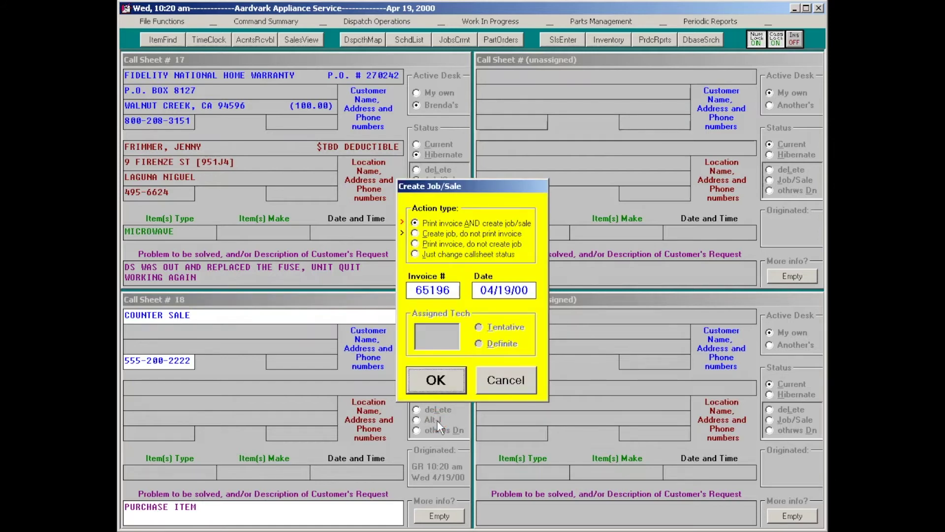
{"action": "left_click", "coordinate": [439, 387]}
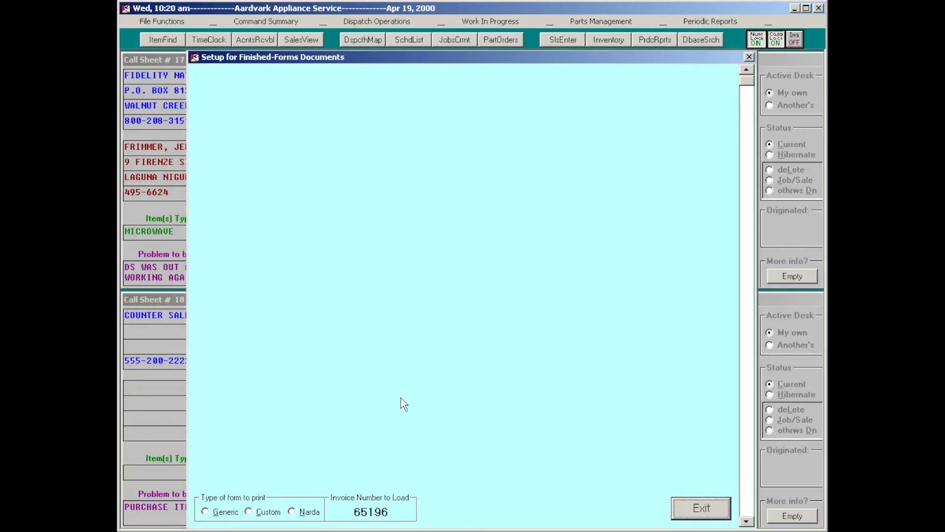
{"action": "left_click", "coordinate": [205, 512]}
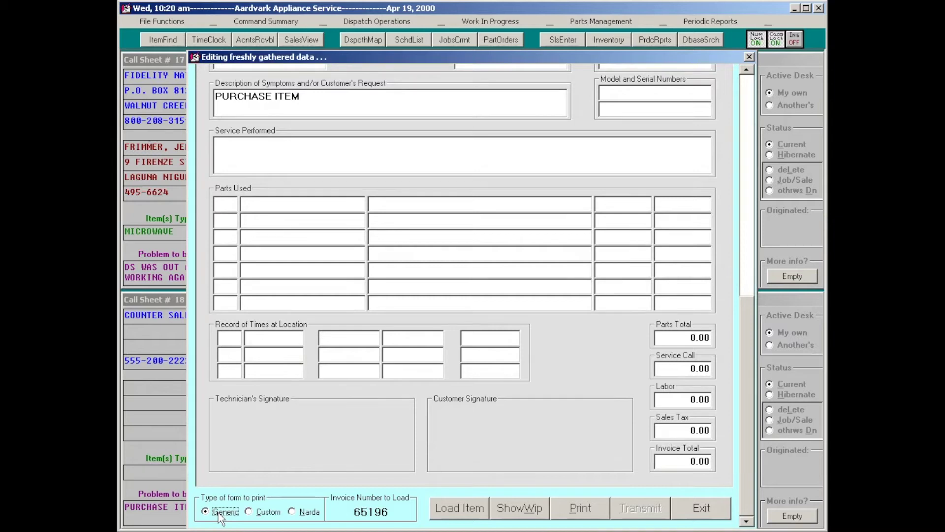
Fill the first Parts Used line with quantity 2, part number 5566655, description DRUM ROLLERS and unit price 5.49.
{"action": "left_click", "coordinate": [750, 285]}
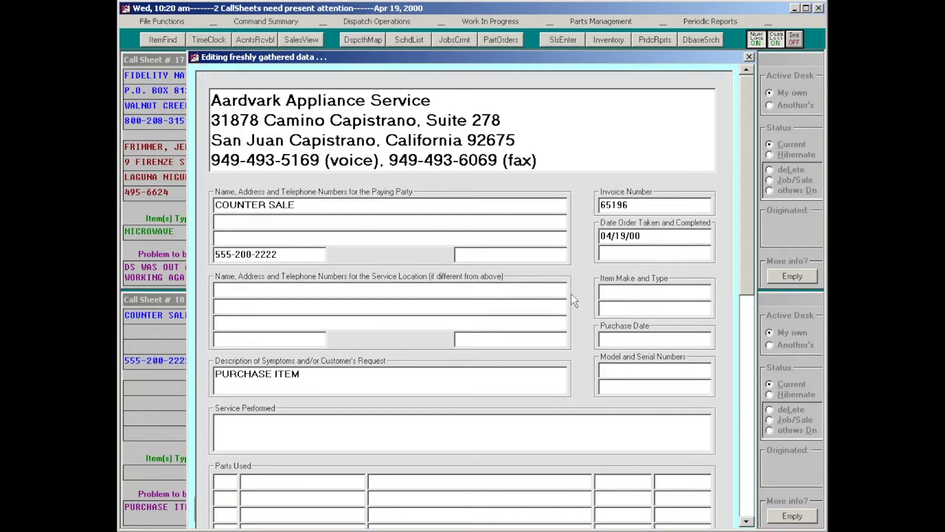
{"action": "left_click", "coordinate": [742, 343]}
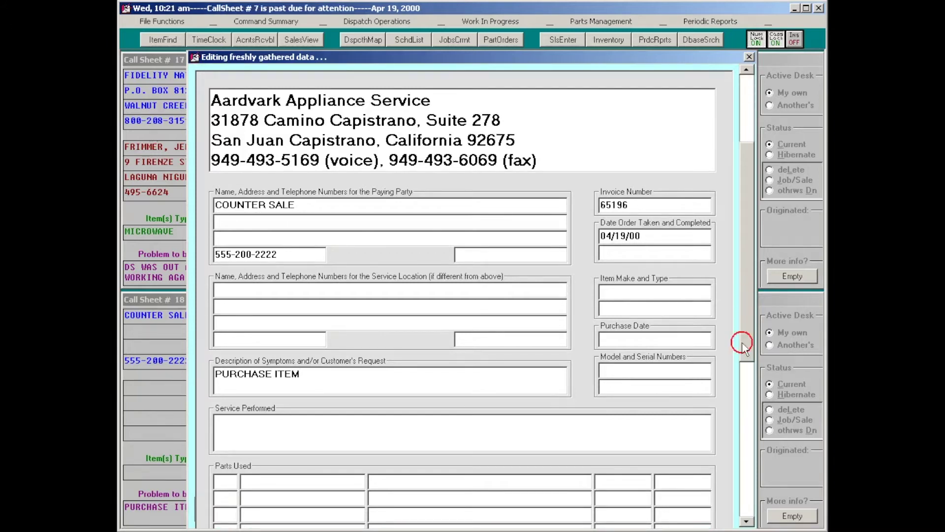
{"action": "left_click", "coordinate": [228, 398]}
{"action": "type", "text": "2"}
{"action": "key", "text": "Tab"}
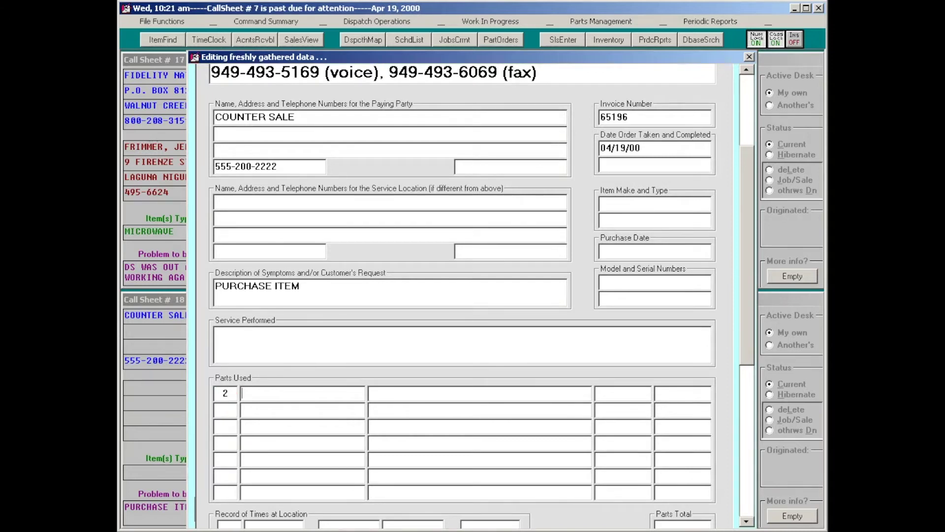
{"action": "type", "text": "5"}
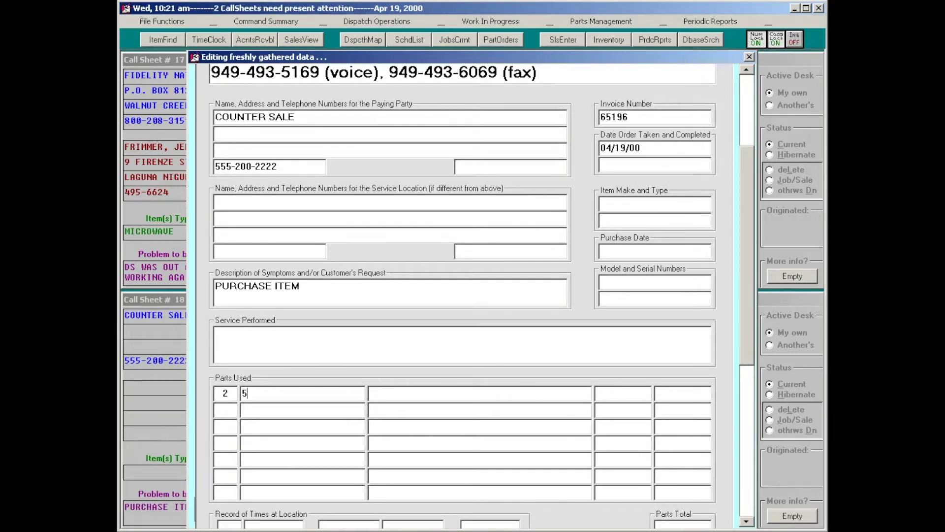
{"action": "type", "text": "566655"}
{"action": "key", "text": "Tab"}
{"action": "type", "text": "DRUM ROLLERS"}
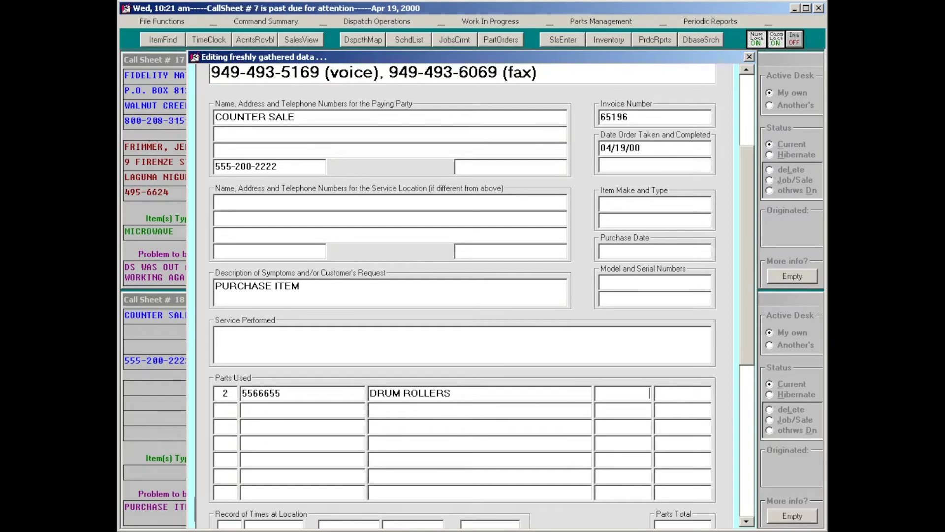
{"action": "type", "text": "5.49"}
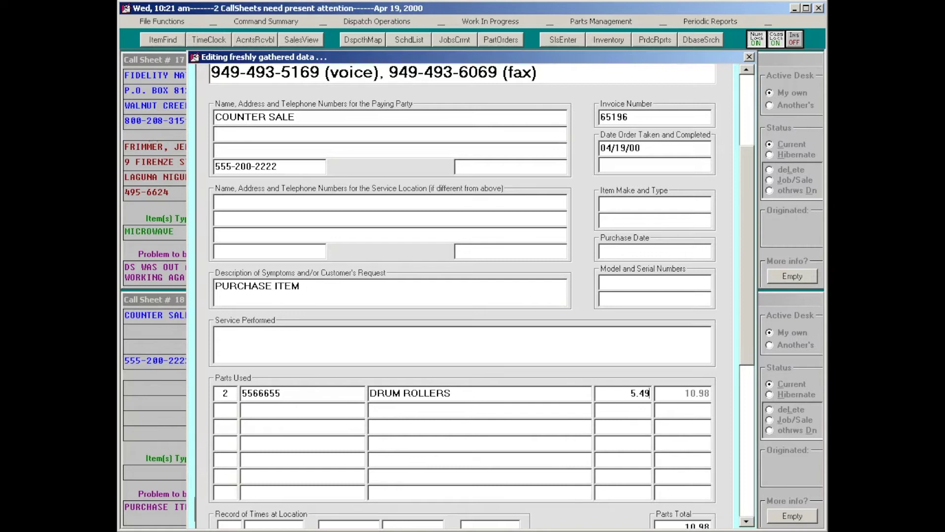
Examine the parts total, sales tax and invoice total on the counter sale's invoice form.
{"action": "left_click", "coordinate": [746, 373]}
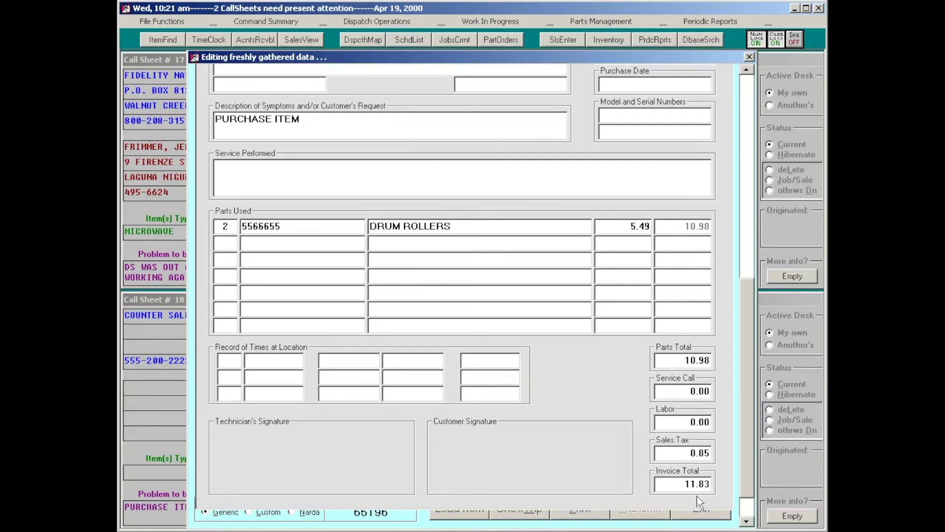
{"action": "left_click_drag", "start_coordinate": [744, 472], "coordinate": [748, 489]}
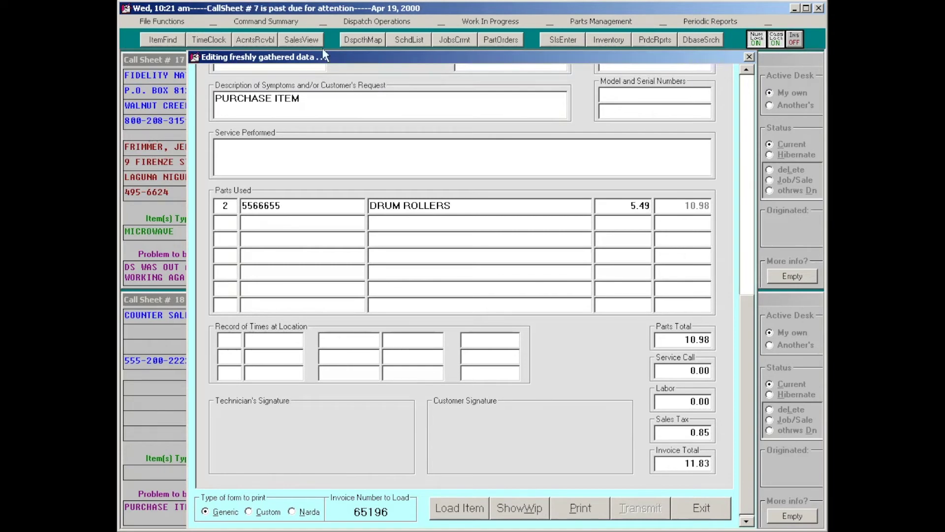
{"action": "left_click", "coordinate": [746, 253]}
{"action": "scroll", "coordinate": [745, 253], "scroll_direction": "down", "scroll_amount": 1}
{"action": "scroll", "coordinate": [745, 253], "scroll_direction": "up", "scroll_amount": 1}
{"action": "scroll", "coordinate": [745, 252], "scroll_direction": "down", "scroll_amount": 2}
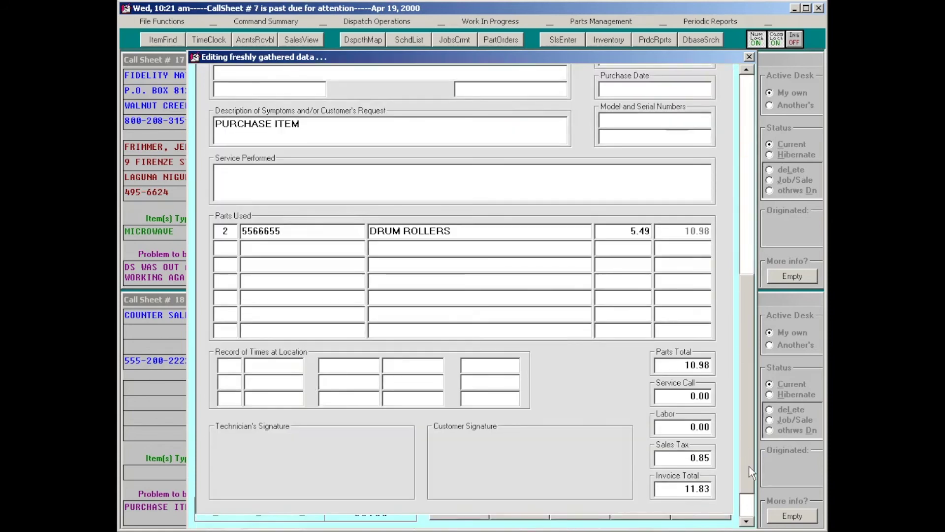
{"action": "scroll", "coordinate": [752, 471], "scroll_direction": "down", "scroll_amount": 1}
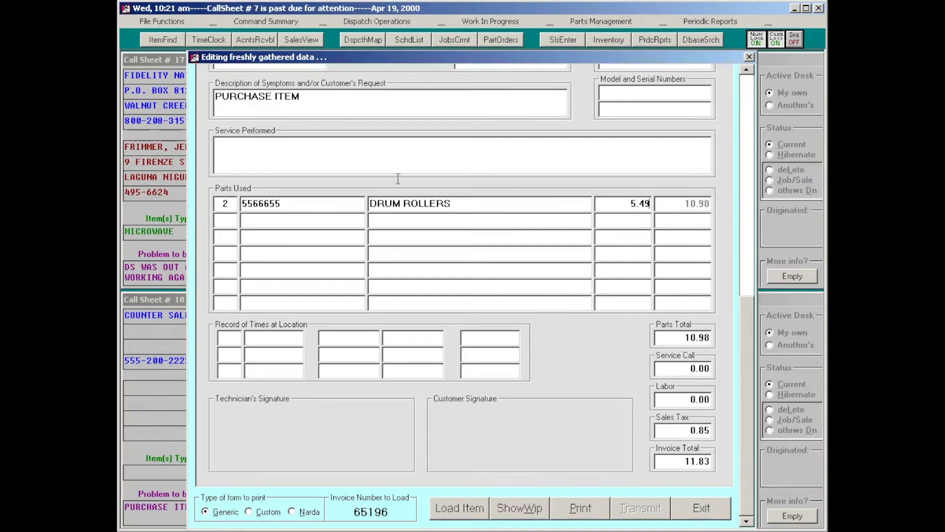
Review the counter sale's invoice form from the company heading to the totals and close it.
{"action": "scroll", "coordinate": [748, 251], "scroll_direction": "up", "scroll_amount": 3}
{"action": "scroll", "coordinate": [748, 251], "scroll_direction": "down", "scroll_amount": 3}
{"action": "left_click", "coordinate": [748, 294]}
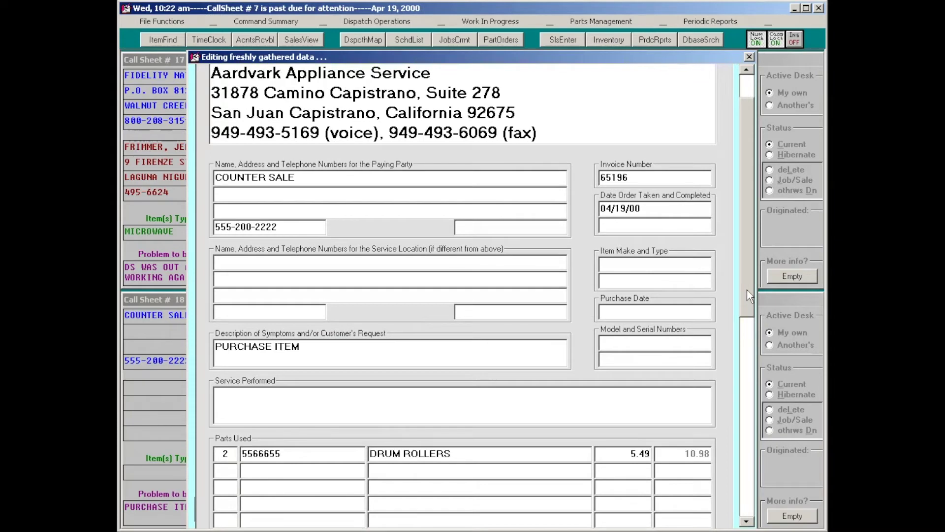
{"action": "key", "text": "Escape"}
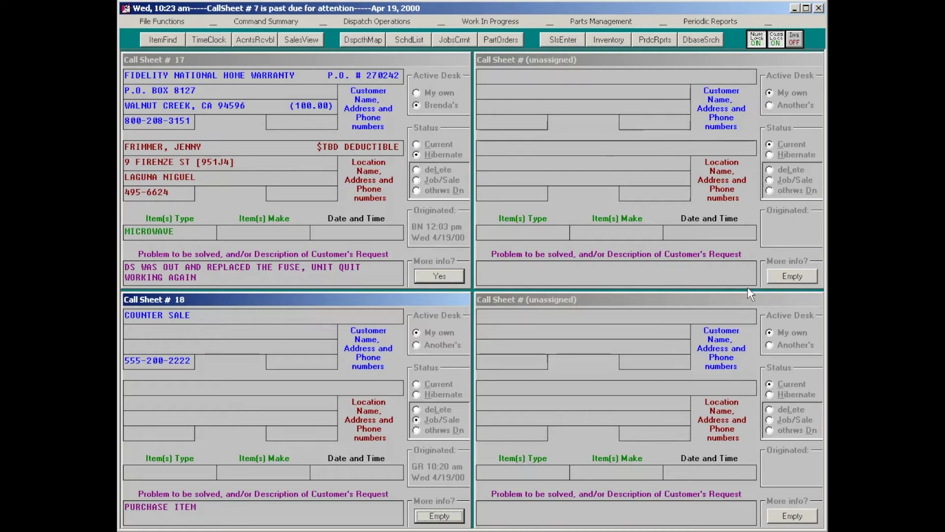
Open the archived job records and go back six records to the Kenmore washer job.
{"action": "key", "text": "ctrl+F7"}
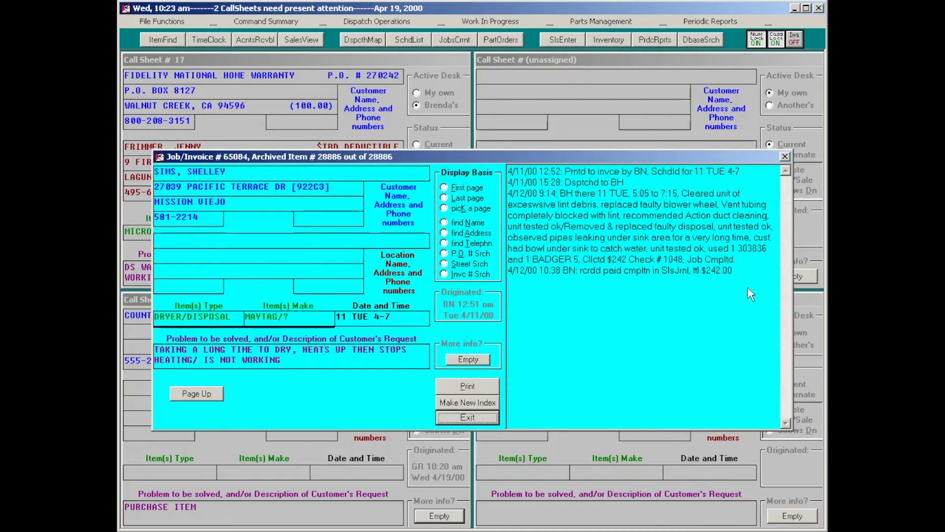
{"action": "key", "text": "Page_Up"}
{"action": "key", "text": "Page_Up"}
{"action": "key", "text": "Page_Up"}
{"action": "key", "text": "Page_Up"}
{"action": "key", "text": "Page_Up"}
{"action": "key", "text": "Page_Up"}
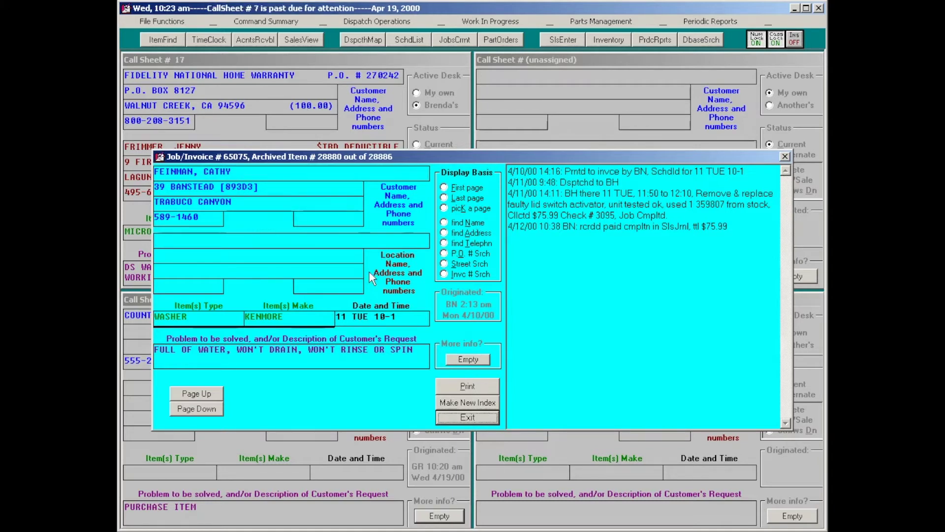
Print the archived washer job as a Finished-Form Document and load it into the Narda form.
{"action": "left_click", "coordinate": [473, 387]}
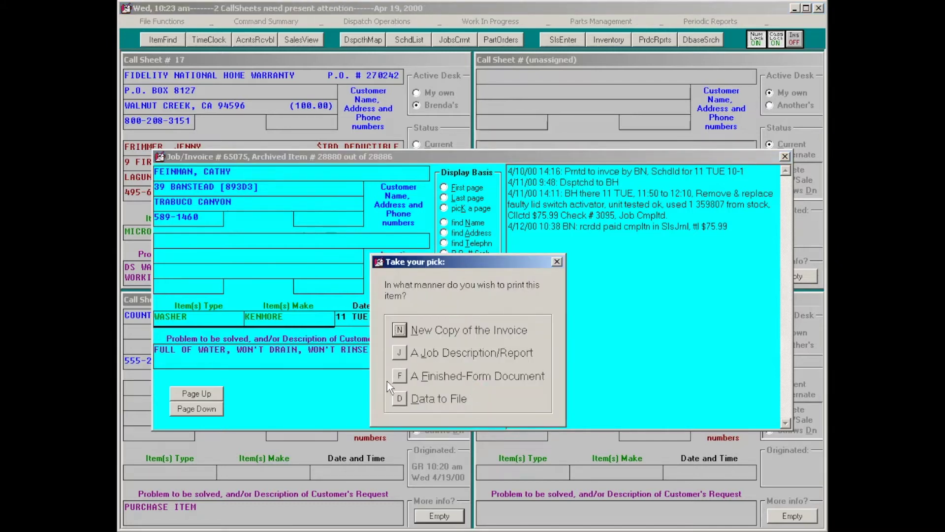
{"action": "left_click", "coordinate": [405, 380]}
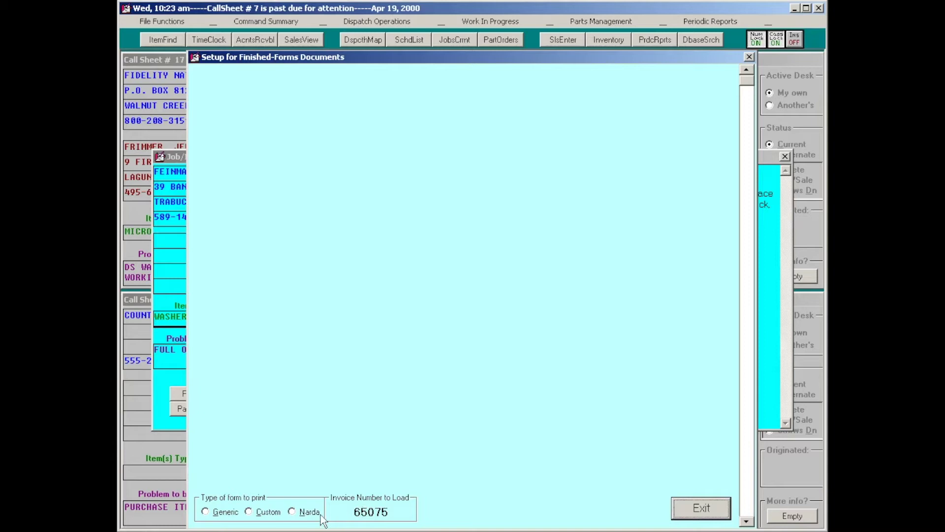
{"action": "left_click", "coordinate": [303, 511]}
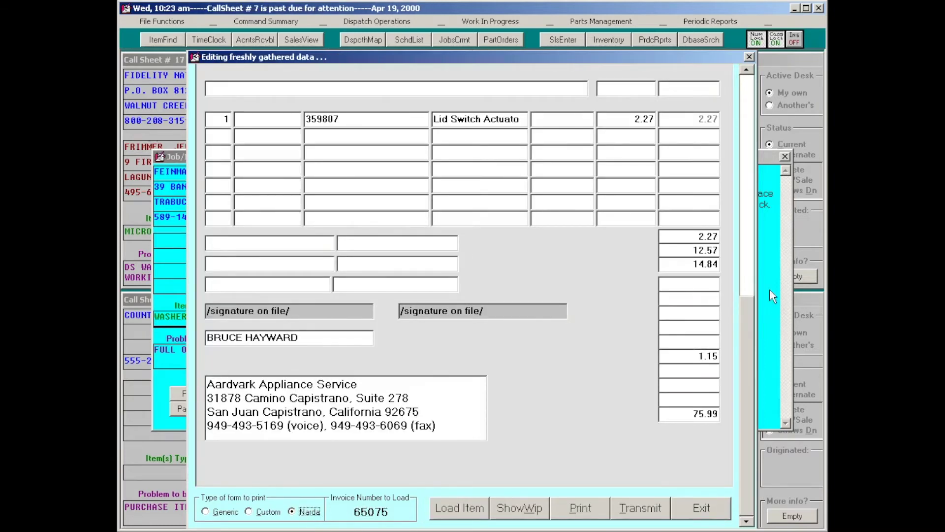
Examine the washer job's Narda form, covering its customer details, service performed, parts line, labor charges and totals.
{"action": "left_click", "coordinate": [748, 301]}
{"action": "left_click", "coordinate": [748, 301]}
{"action": "left_click", "coordinate": [748, 301]}
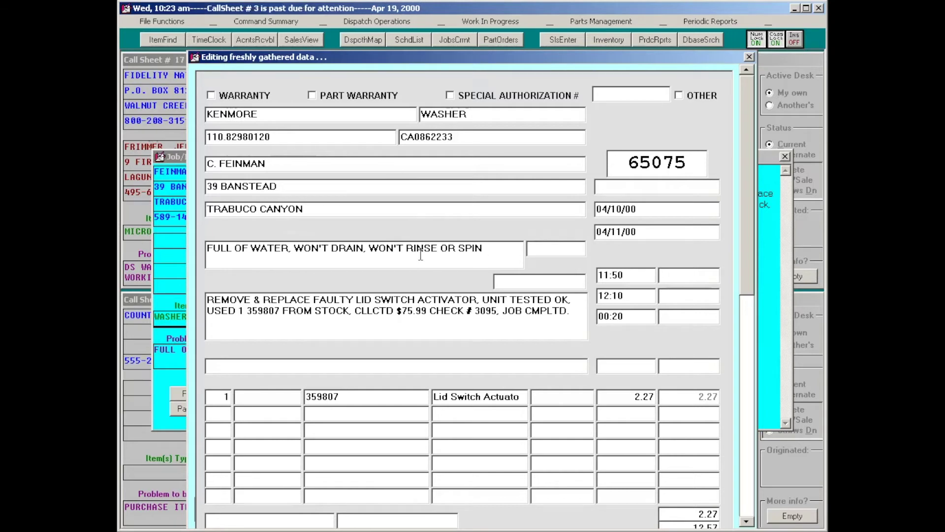
{"action": "left_click", "coordinate": [749, 400]}
{"action": "left_click", "coordinate": [748, 398]}
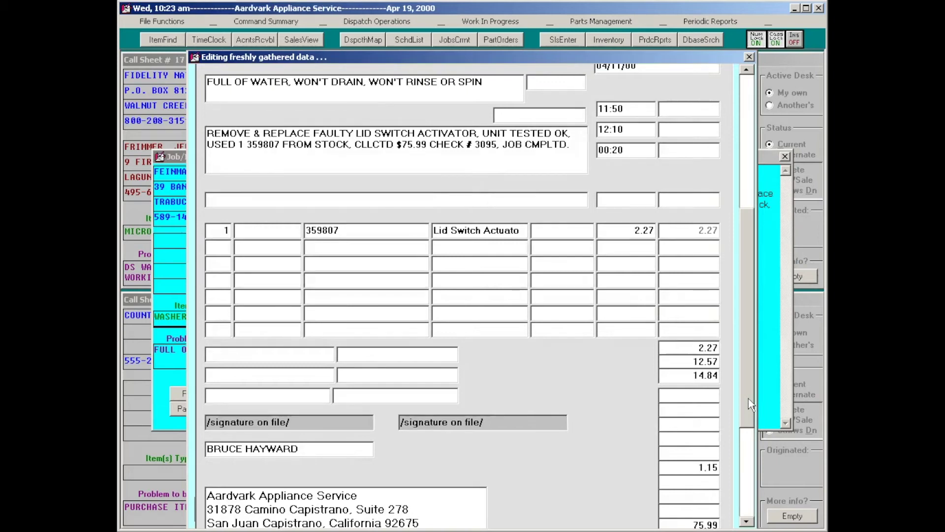
{"action": "scroll", "coordinate": [748, 397], "scroll_direction": "up", "scroll_amount": 3}
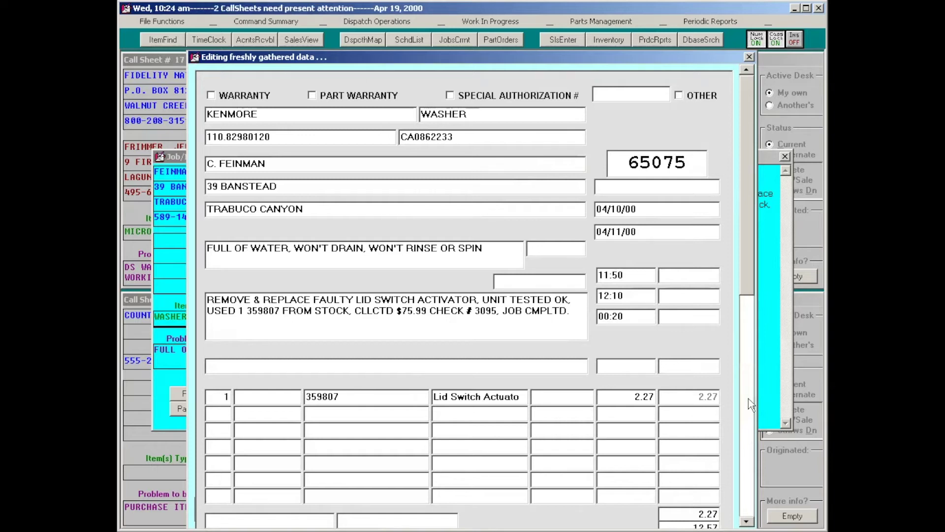
{"action": "scroll", "coordinate": [748, 398], "scroll_direction": "down", "scroll_amount": 3}
{"action": "scroll", "coordinate": [748, 397], "scroll_direction": "down", "scroll_amount": 2}
{"action": "scroll", "coordinate": [749, 398], "scroll_direction": "up", "scroll_amount": 2}
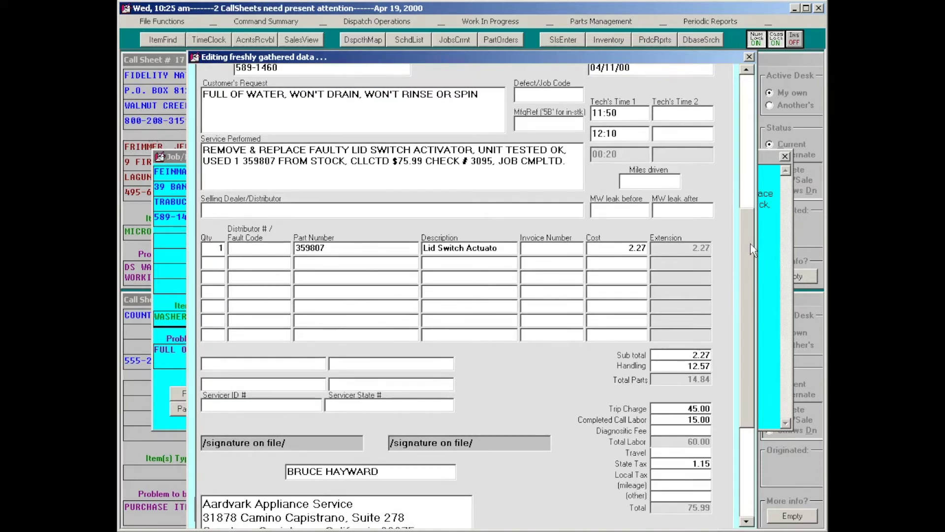
{"action": "scroll", "coordinate": [750, 243], "scroll_direction": "up", "scroll_amount": 3}
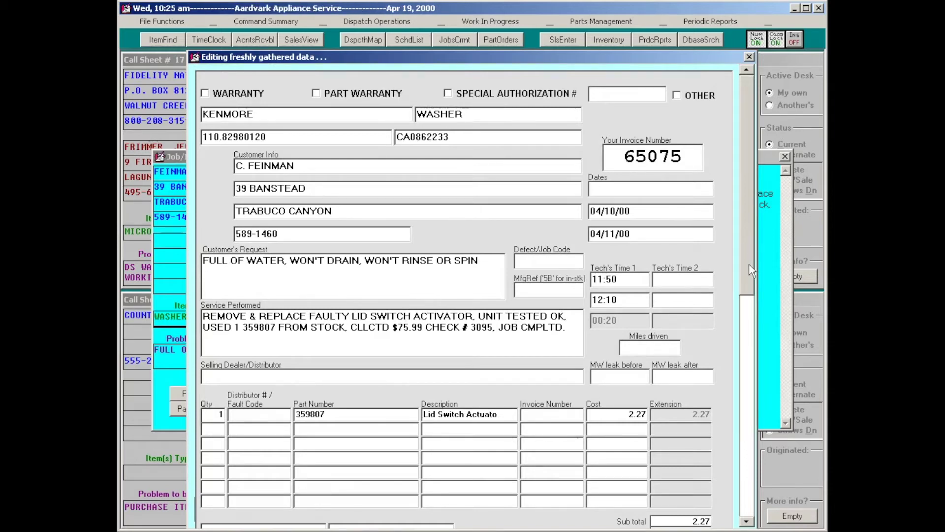
{"action": "scroll", "coordinate": [748, 275], "scroll_direction": "down", "scroll_amount": 4}
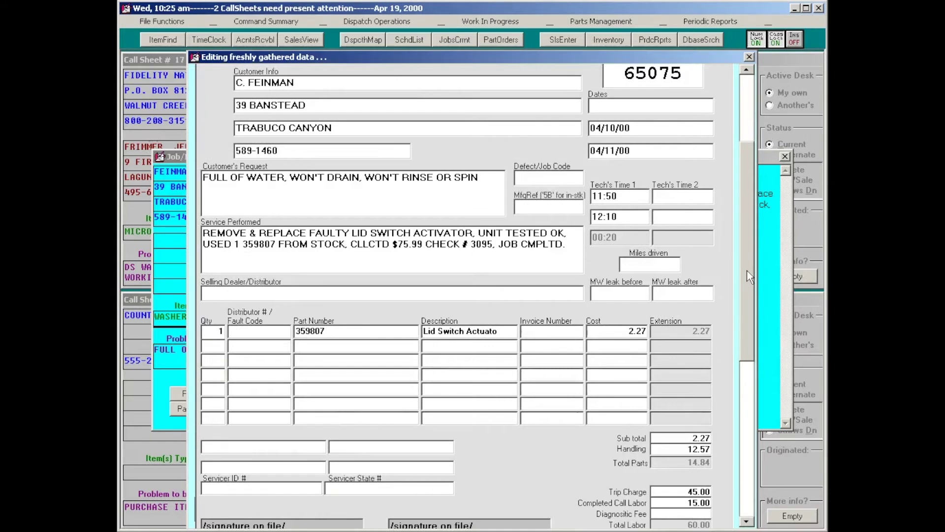
{"action": "scroll", "coordinate": [748, 275], "scroll_direction": "up", "scroll_amount": 4}
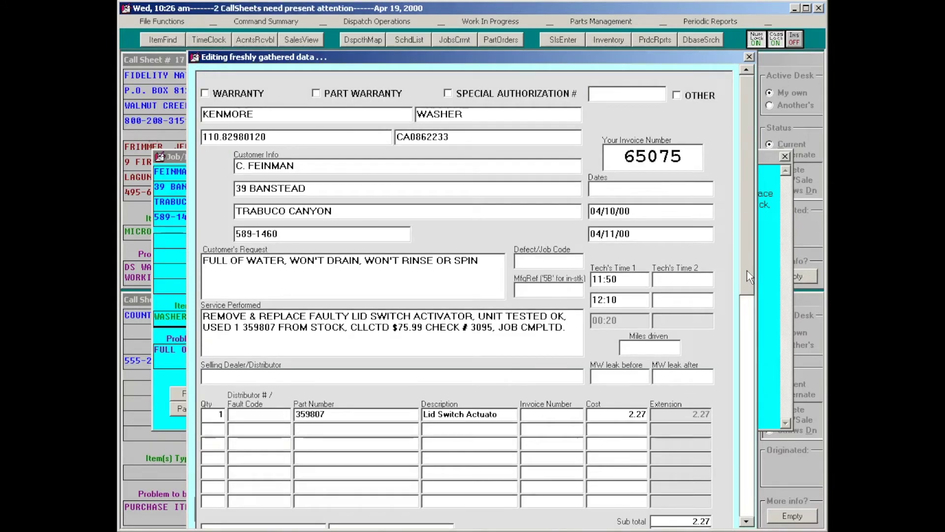
{"action": "scroll", "coordinate": [751, 339], "scroll_direction": "down", "scroll_amount": 3}
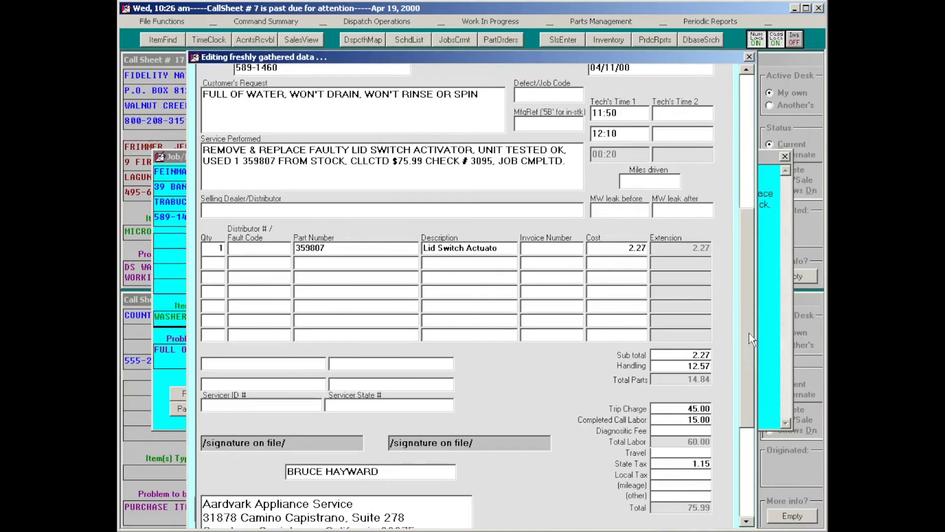
{"action": "scroll", "coordinate": [751, 338], "scroll_direction": "down", "scroll_amount": 2}
{"action": "scroll", "coordinate": [752, 339], "scroll_direction": "down", "scroll_amount": 1}
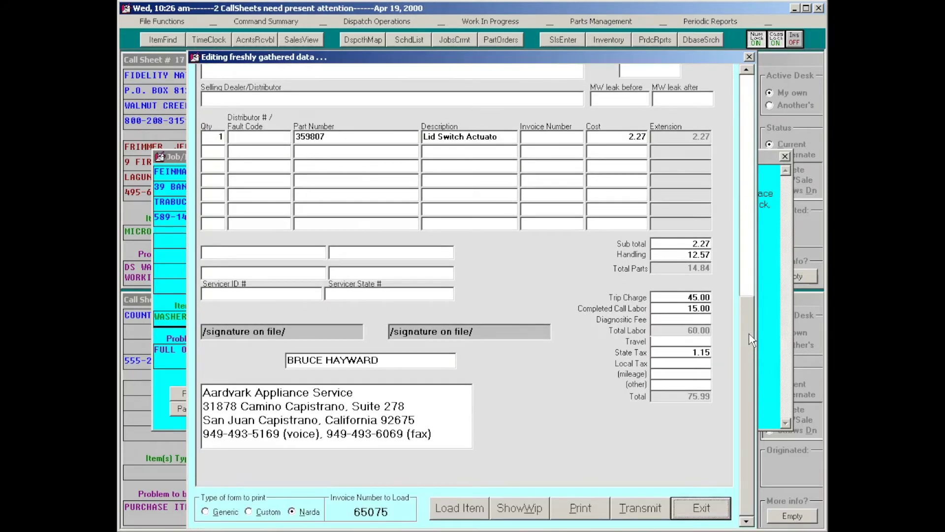
{"action": "scroll", "coordinate": [752, 339], "scroll_direction": "up", "scroll_amount": 5}
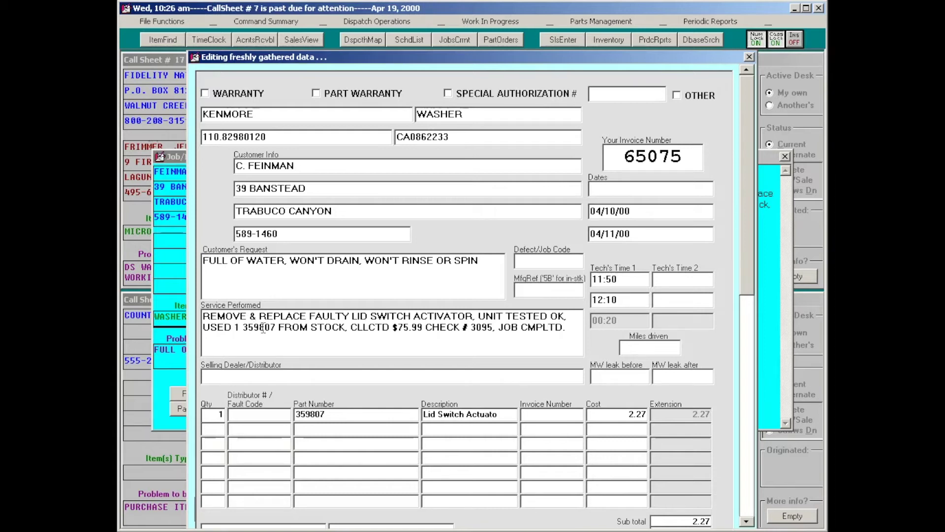
Delete the payment collection and job-completed wording after FROM STOCK in the Narda form's Service Performed text.
{"action": "left_click_drag", "start_coordinate": [348, 328], "coordinate": [566, 327]}
{"action": "key", "text": "Delete"}
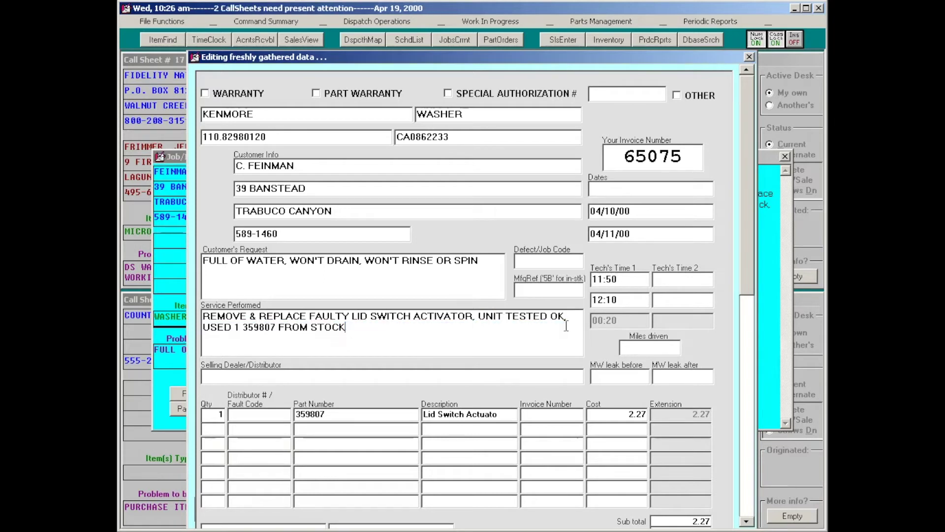
{"action": "scroll", "coordinate": [498, 355], "scroll_direction": "down", "scroll_amount": 3}
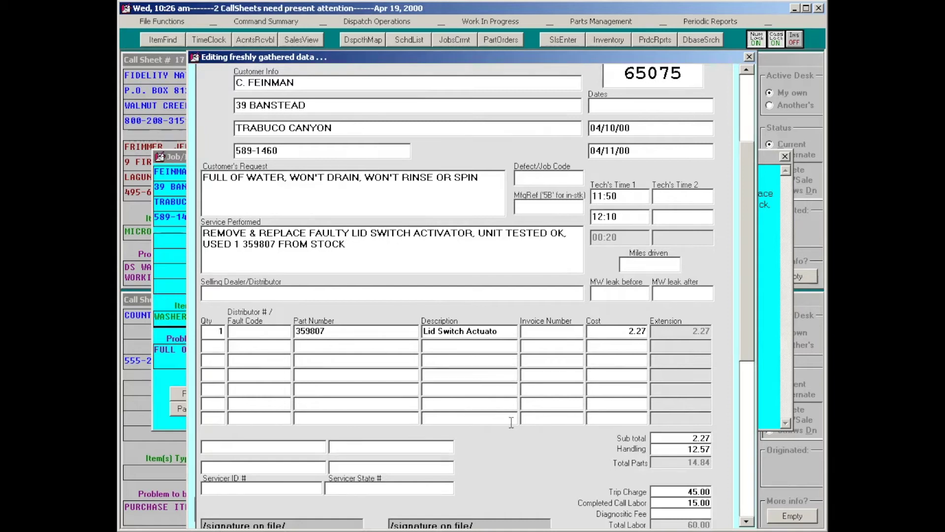
{"action": "left_click", "coordinate": [748, 388]}
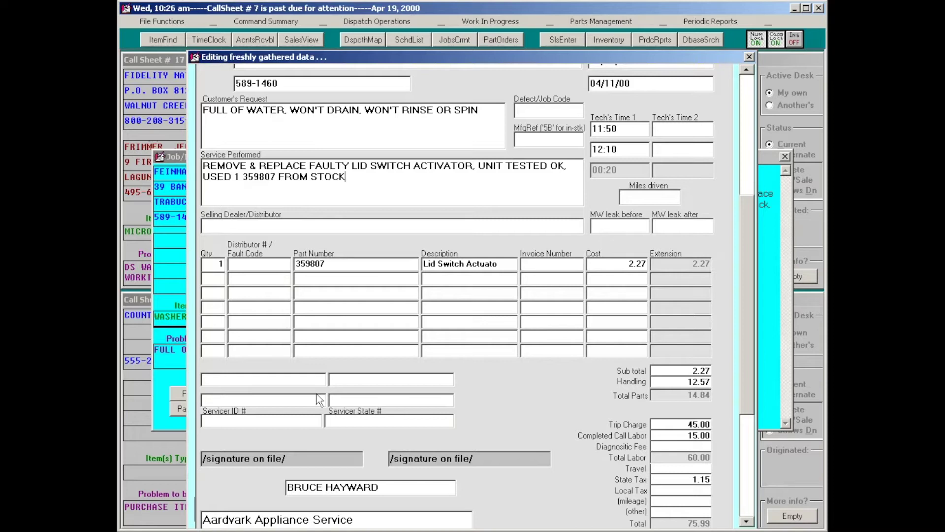
Check the servicer ID and state number fields in the GENERAL ELECTRIC quick entry template, and leave it unedited.
{"action": "left_click", "coordinate": [133, 304]}
{"action": "key", "text": "alt+q"}
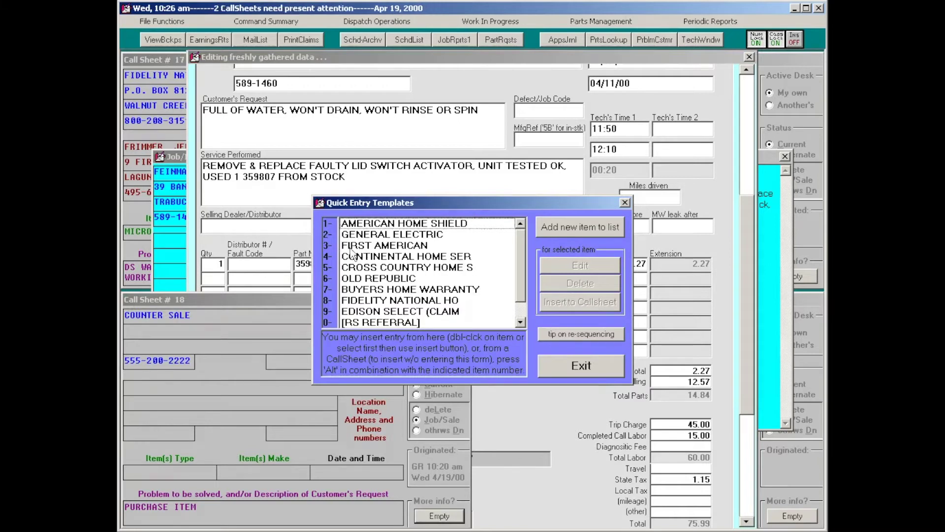
{"action": "left_click", "coordinate": [382, 235]}
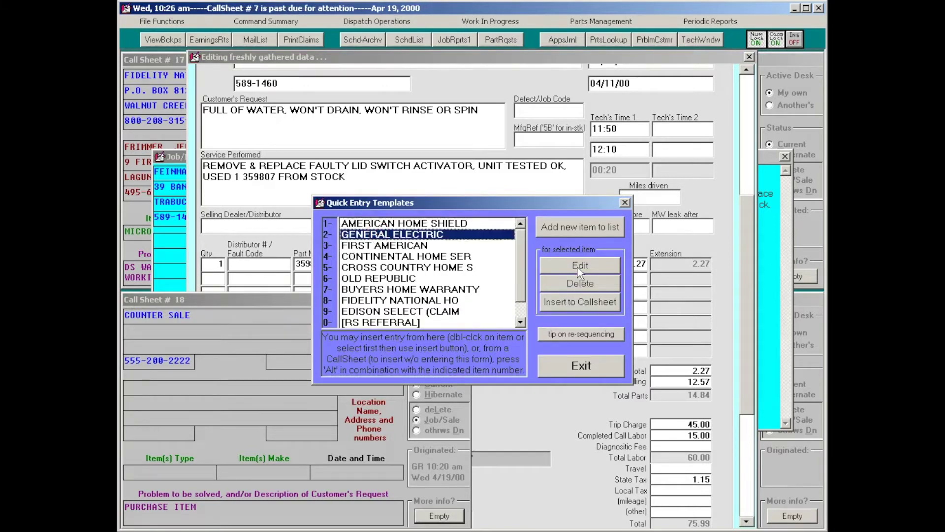
{"action": "left_click", "coordinate": [580, 265]}
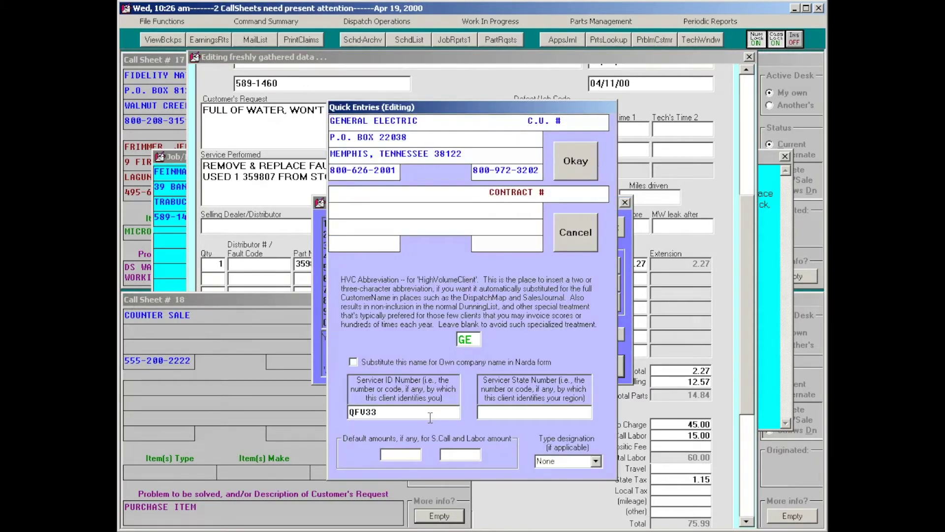
{"action": "left_click", "coordinate": [478, 412]}
{"action": "left_click", "coordinate": [575, 235]}
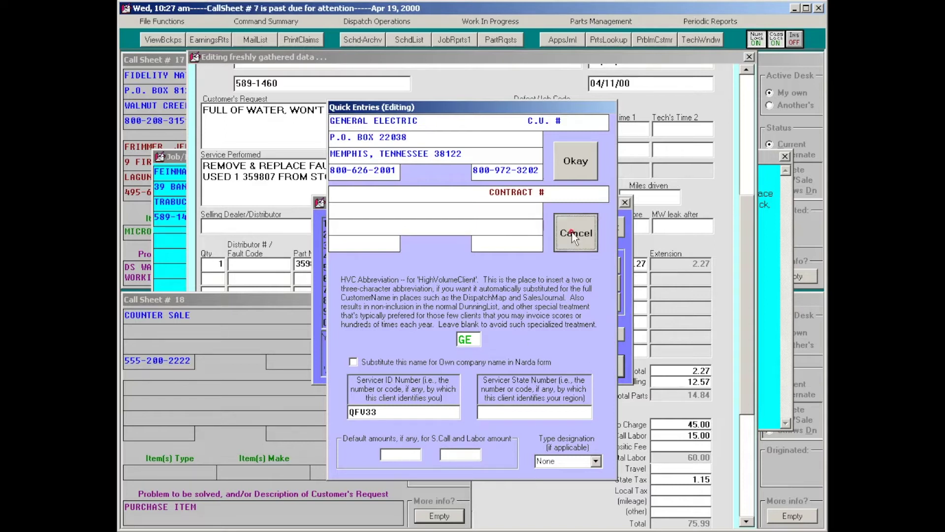
{"action": "left_click", "coordinate": [581, 366]}
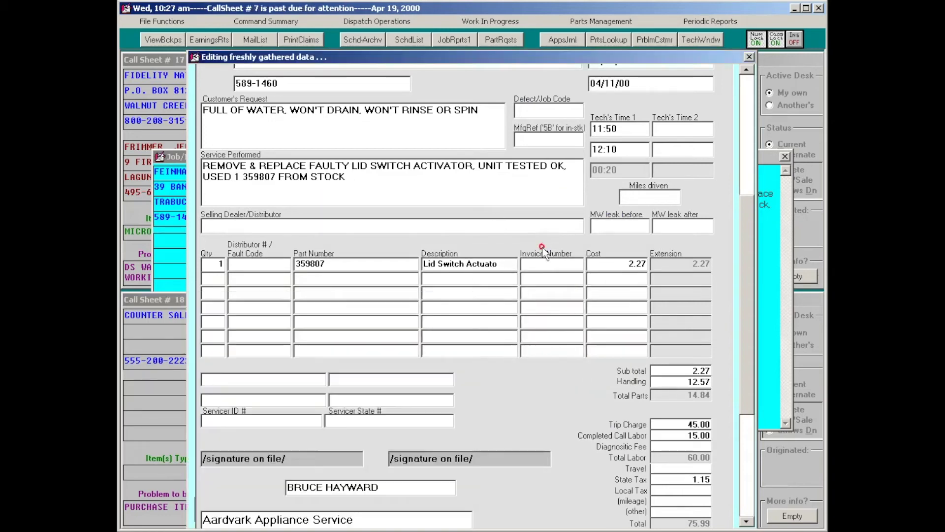
Check the archived washer job record, and examine the servicer number fields and charges on its Narda form.
{"action": "left_click", "coordinate": [180, 159]}
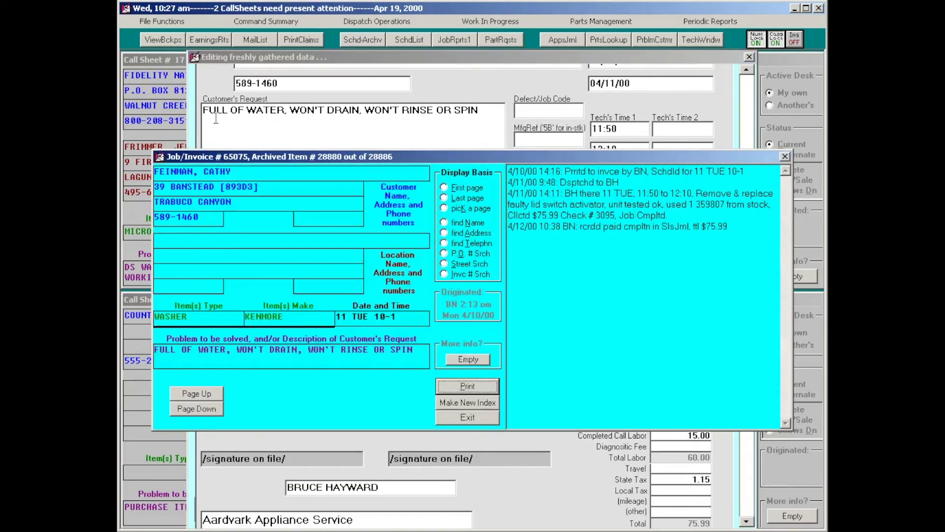
{"action": "left_click", "coordinate": [246, 64]}
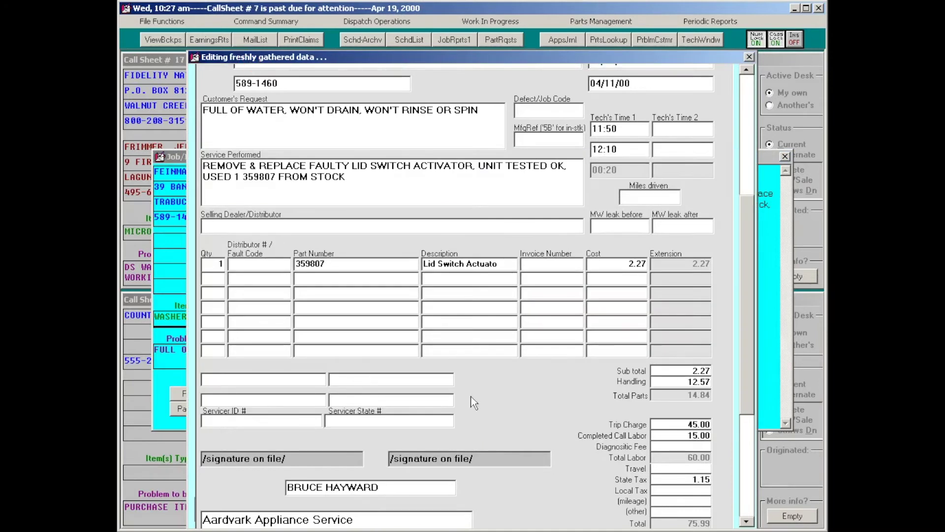
{"action": "scroll", "coordinate": [521, 429], "scroll_direction": "down", "scroll_amount": 3}
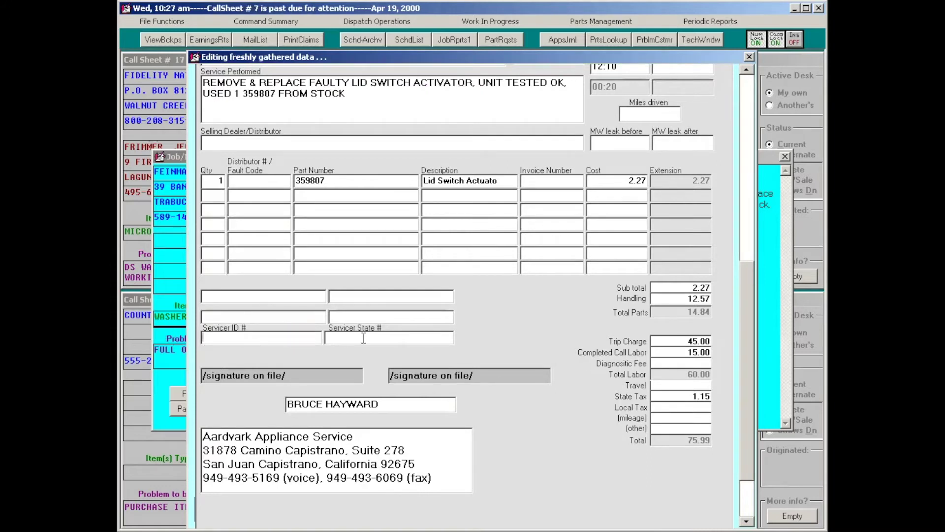
{"action": "left_click_drag", "start_coordinate": [747, 399], "coordinate": [749, 439]}
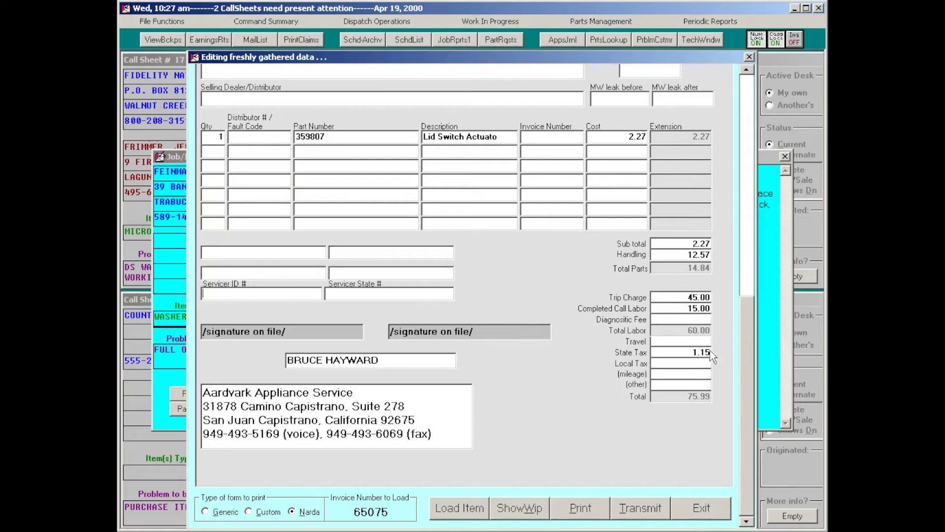
{"action": "mouse_move", "coordinate": [749, 352]}
{"action": "left_mouse_down"}
{"action": "mouse_move", "coordinate": [743, 299]}
{"action": "mouse_move", "coordinate": [747, 351]}
{"action": "left_mouse_up"}
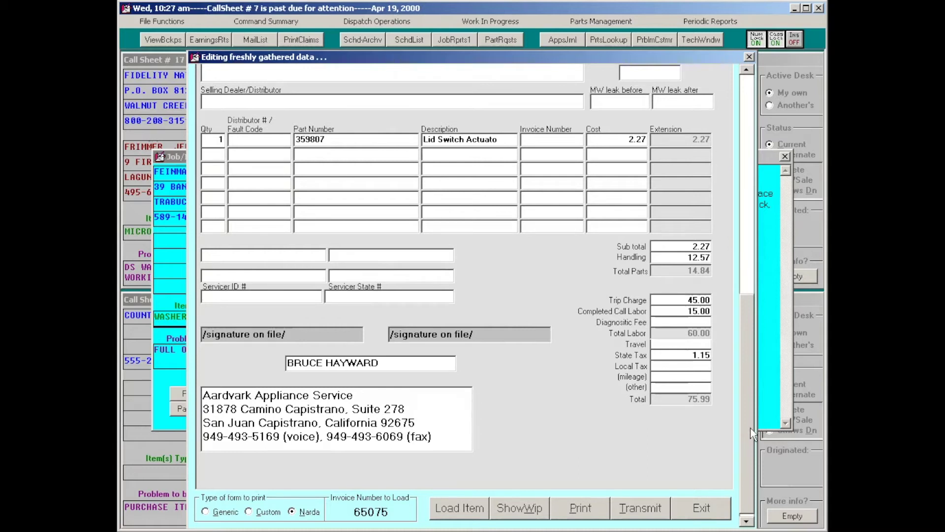
Transmit the Narda claim to the ServiceBench processor, saving it as ServiceBench.Clm in the lcldata folder.
{"action": "left_click", "coordinate": [640, 510]}
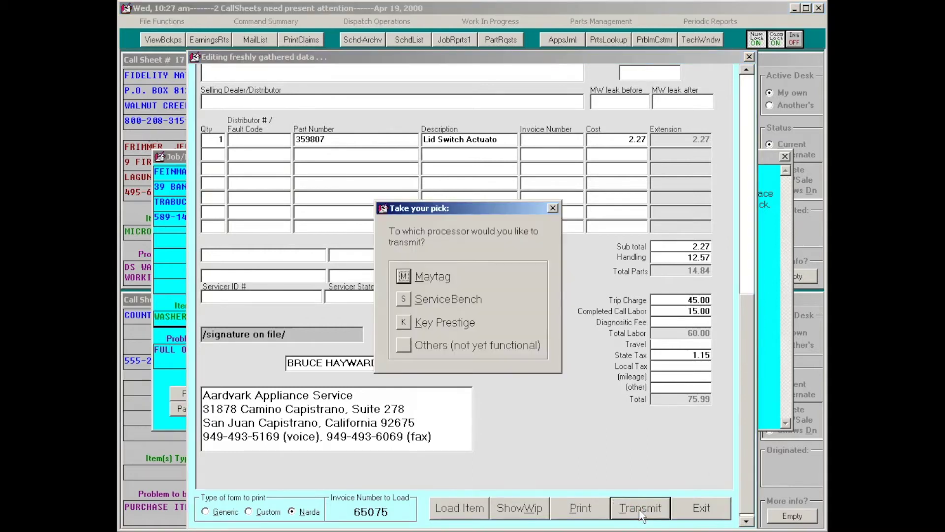
{"action": "left_click", "coordinate": [405, 299]}
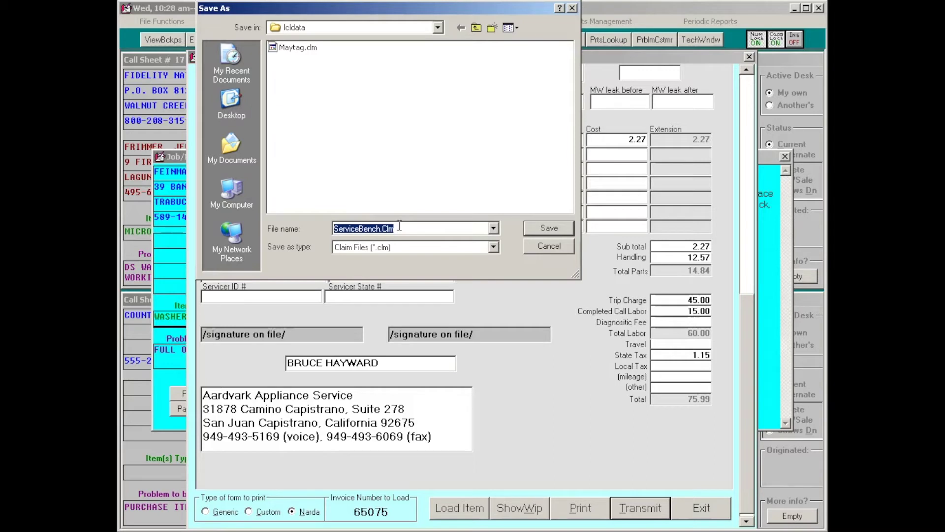
{"action": "left_click", "coordinate": [543, 228]}
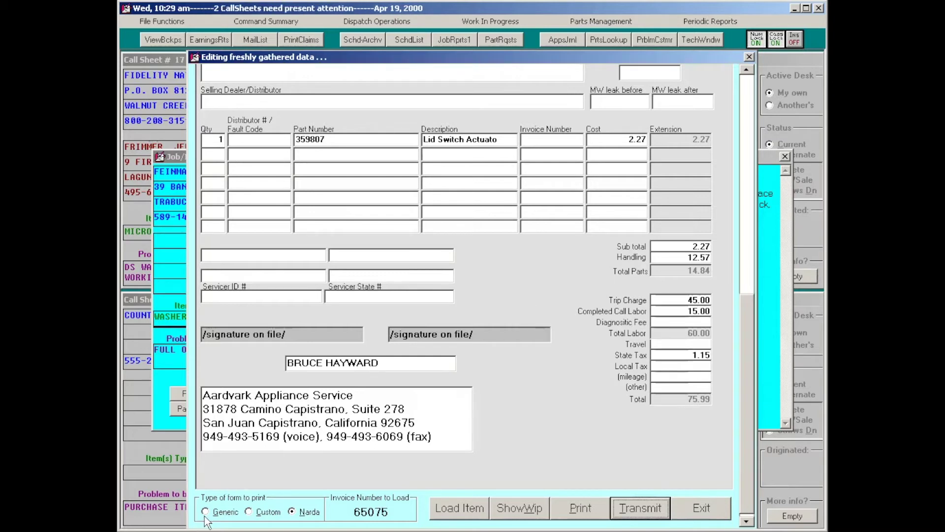
Switch the washer job to the Custom form and import fresh data from the various records.
{"action": "left_click", "coordinate": [249, 512]}
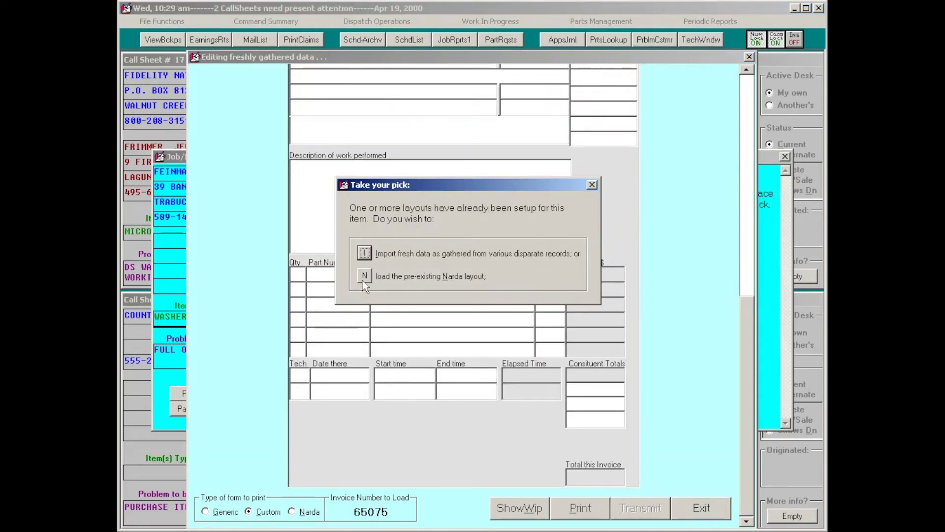
{"action": "left_click", "coordinate": [365, 253]}
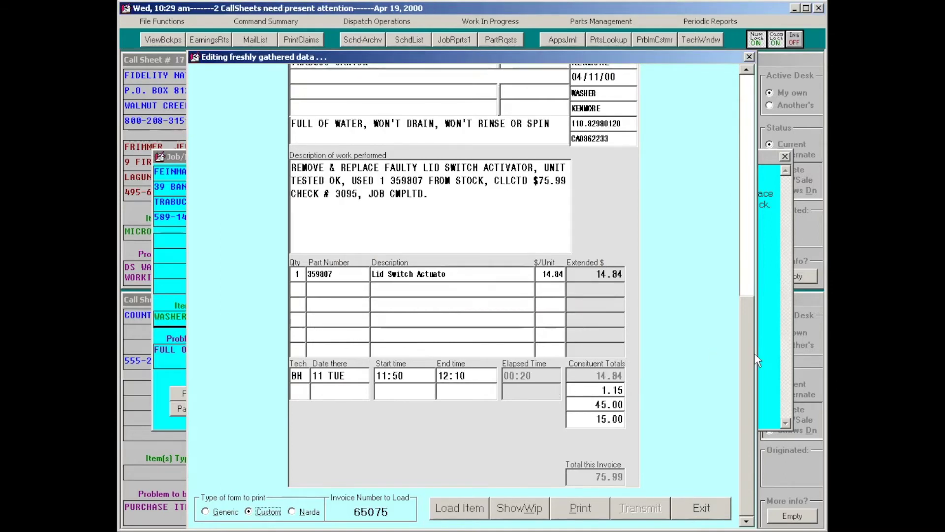
Check the imported Custom form, and switch the washer job to the Generic form with fresh data imported from the various records.
{"action": "scroll", "coordinate": [752, 365], "scroll_direction": "up", "scroll_amount": 3}
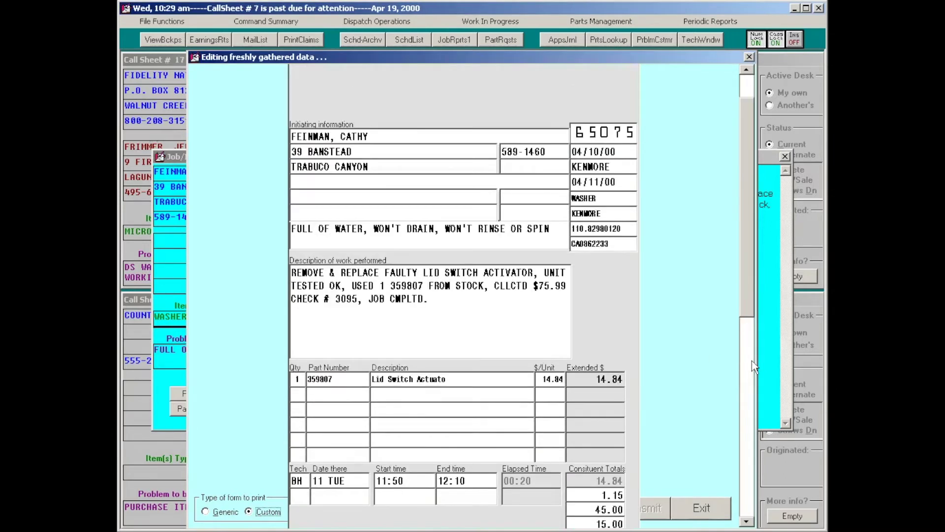
{"action": "scroll", "coordinate": [752, 361], "scroll_direction": "down", "scroll_amount": 1}
{"action": "scroll", "coordinate": [752, 362], "scroll_direction": "down", "scroll_amount": 1}
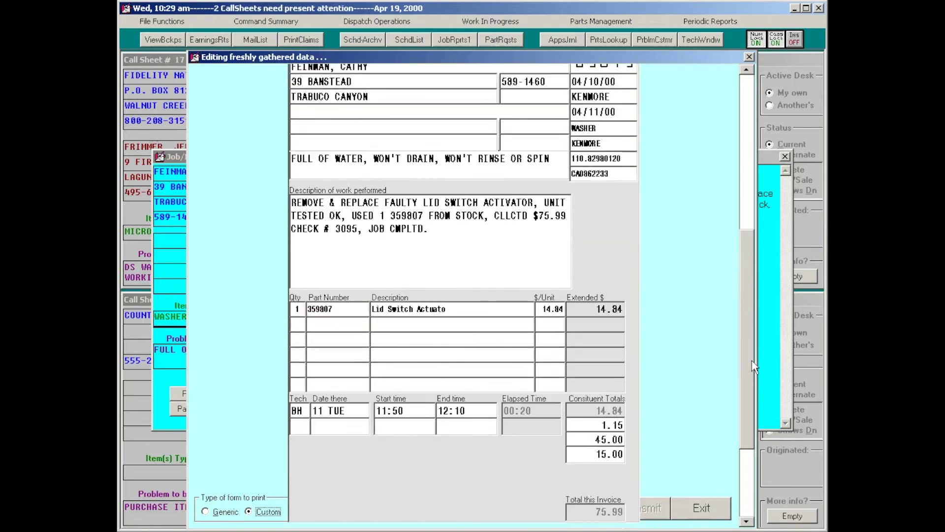
{"action": "scroll", "coordinate": [751, 361], "scroll_direction": "down", "scroll_amount": 1}
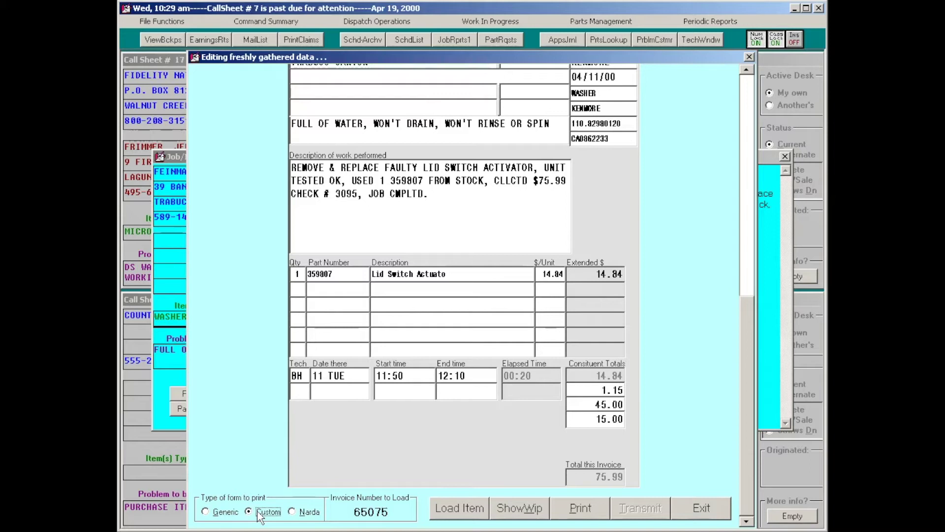
{"action": "left_click", "coordinate": [216, 513]}
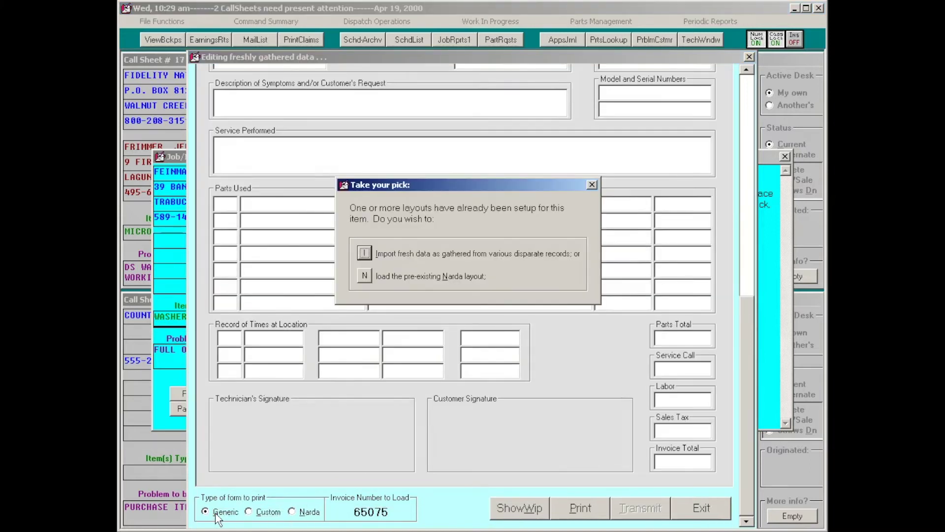
{"action": "left_click", "coordinate": [364, 253]}
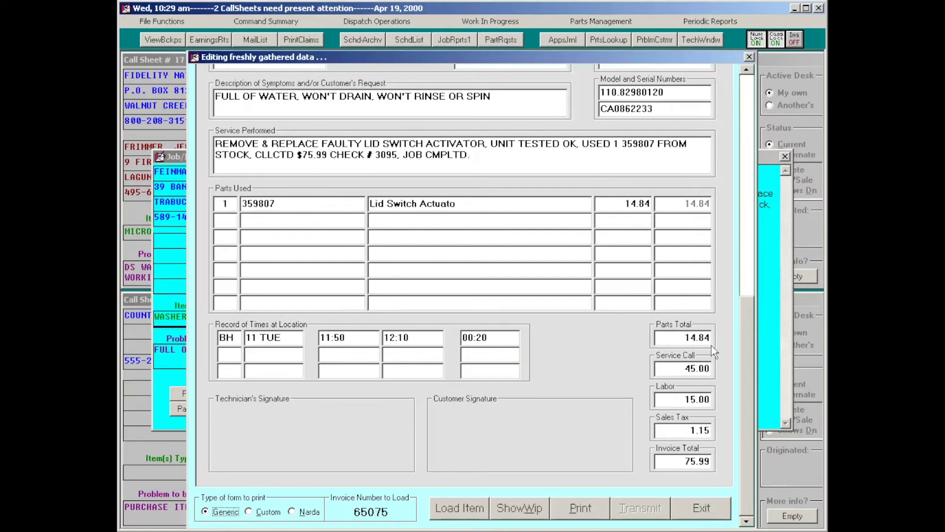
Examine the washer job's Generic form from company header to invoice totals, close it, and briefly view the blank Finished-Forms setup.
{"action": "key", "text": "Page_Up"}
{"action": "key", "text": "Page_Up"}
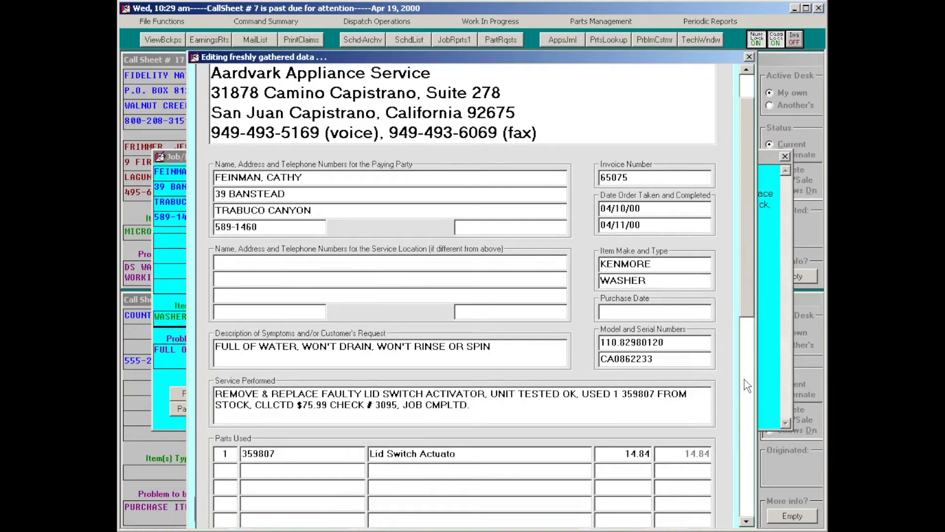
{"action": "key", "text": "Page_Down"}
{"action": "key", "text": "Page_Down"}
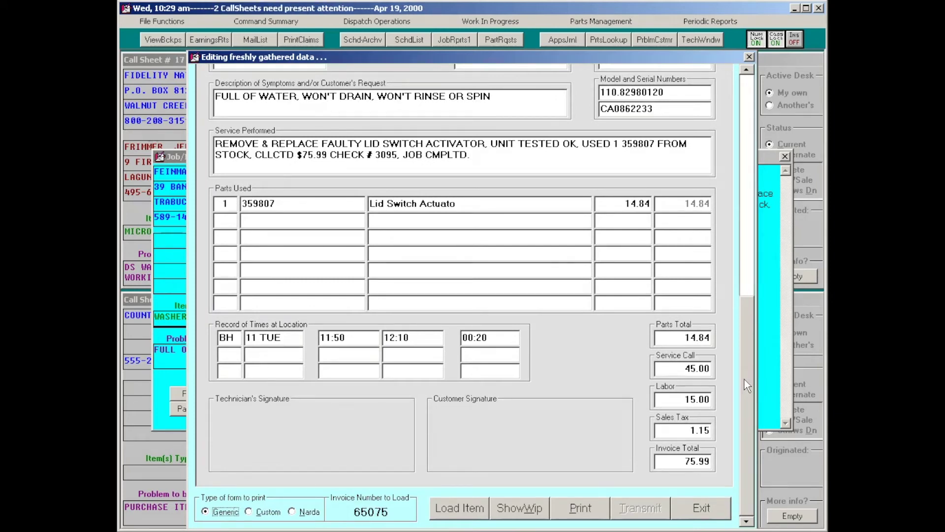
{"action": "scroll", "coordinate": [744, 379], "scroll_direction": "up", "scroll_amount": 5}
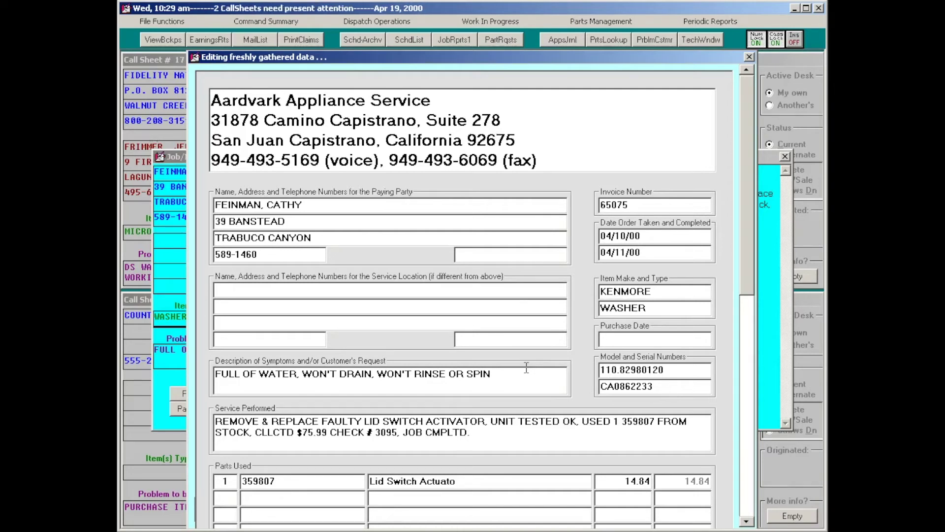
{"action": "left_click", "coordinate": [746, 308]}
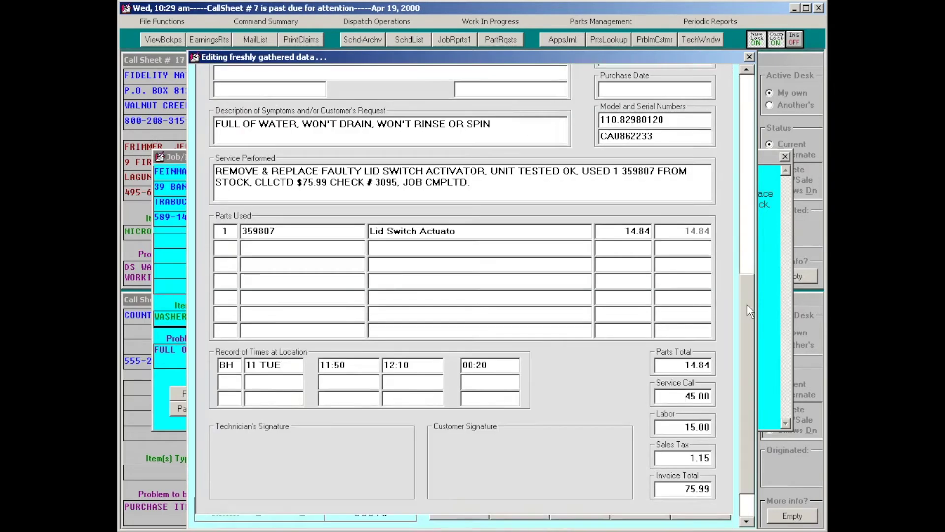
{"action": "scroll", "coordinate": [746, 305], "scroll_direction": "down", "scroll_amount": 1}
{"action": "scroll", "coordinate": [746, 305], "scroll_direction": "up", "scroll_amount": 6}
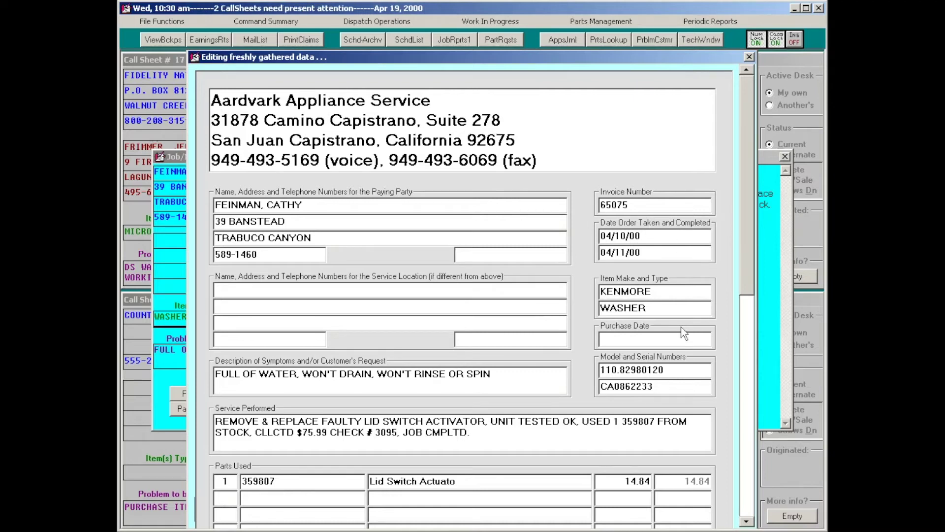
{"action": "key", "text": "Escape"}
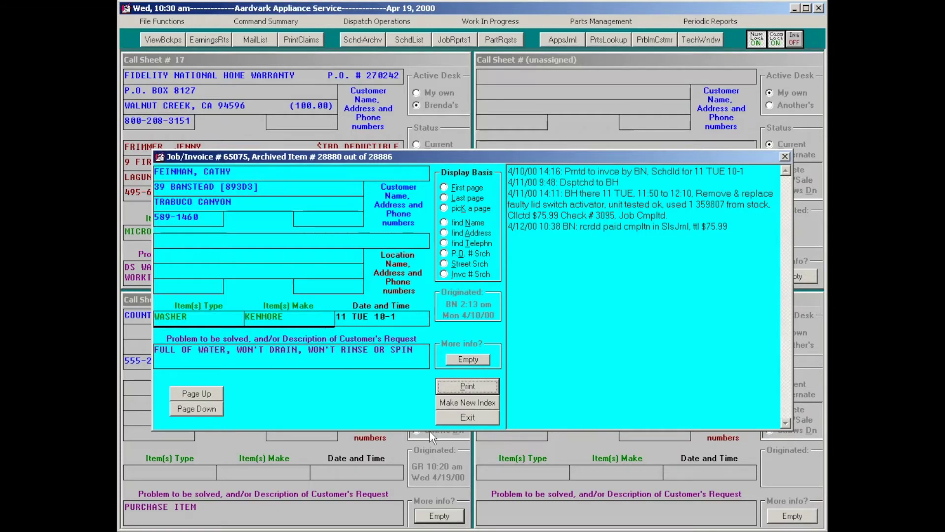
{"action": "key", "text": "alt+F4"}
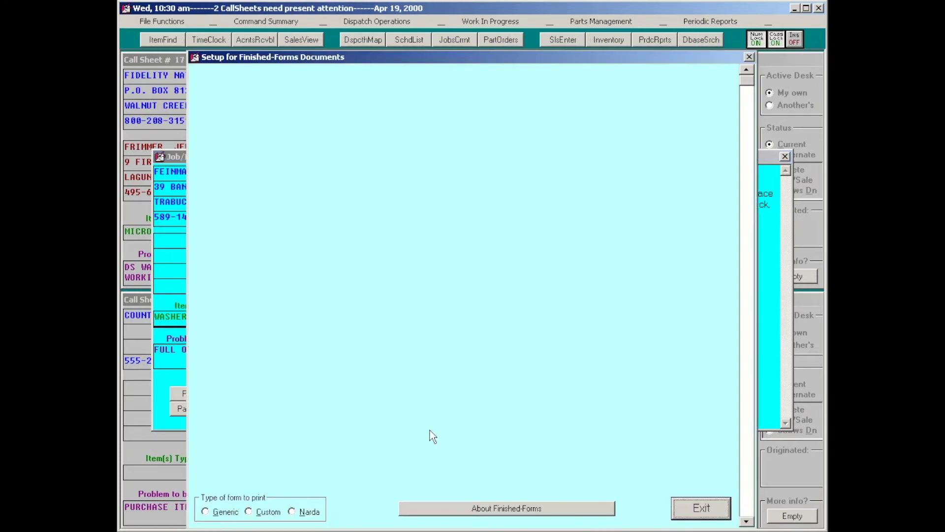
{"action": "key", "text": "Escape"}
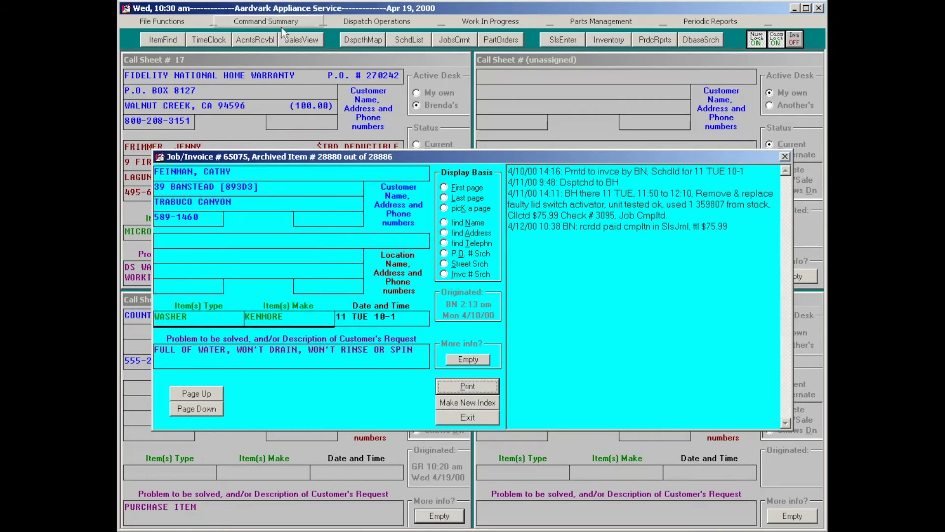
Look over the General Commands section of the command summary, and close the archived washer job record.
{"action": "left_click", "coordinate": [276, 21]}
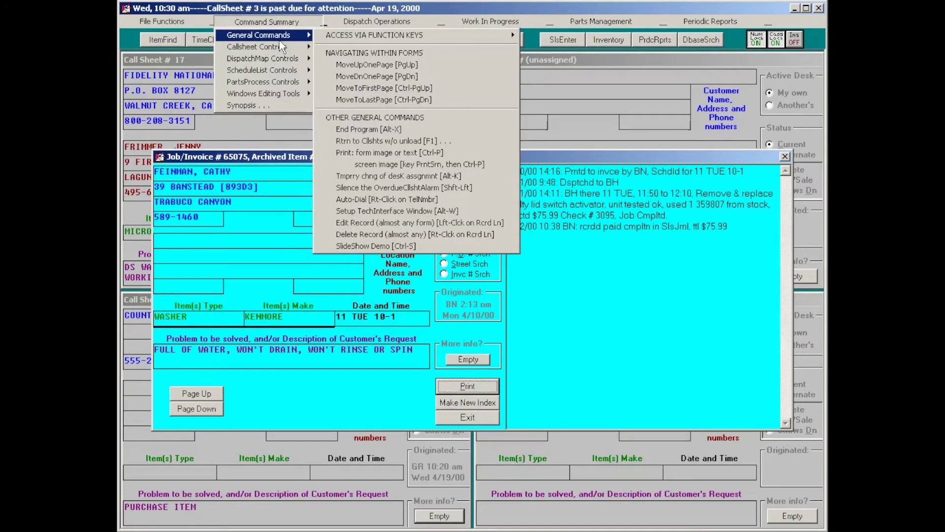
{"action": "mouse_move", "coordinate": [362, 36]}
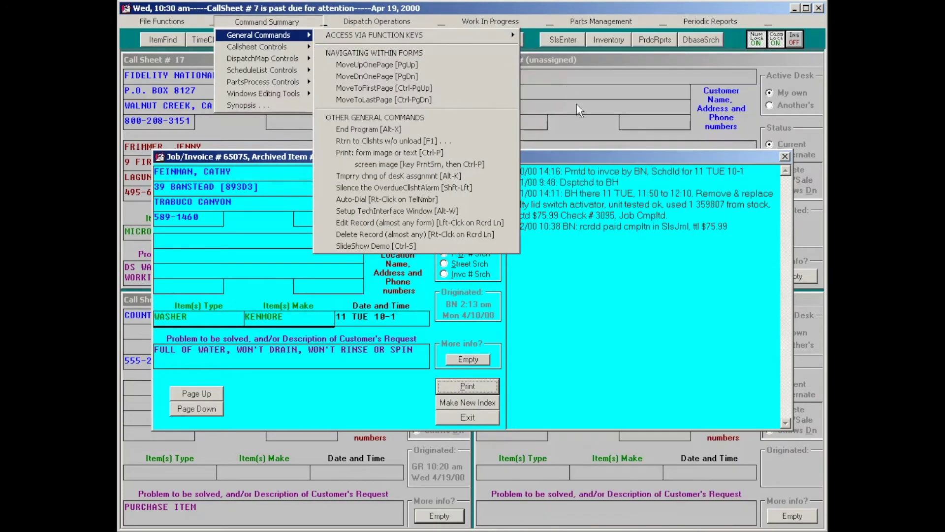
{"action": "key", "text": "Escape"}
{"action": "key", "text": "Escape"}
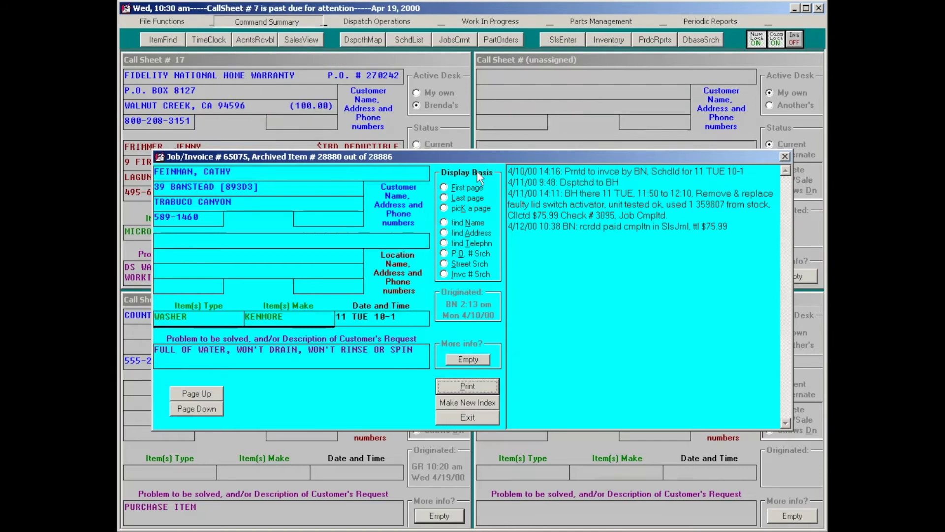
{"action": "key", "text": "Escape"}
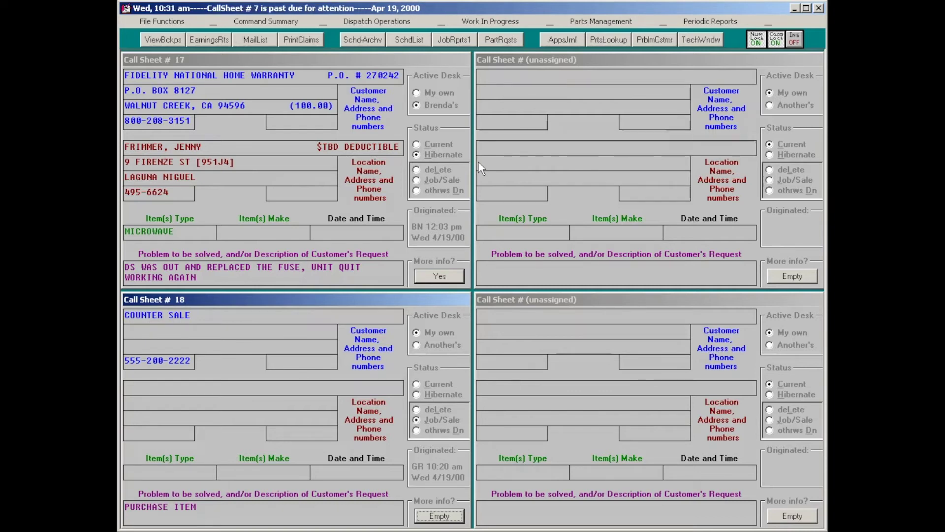
{"action": "key", "text": "alt+F7"}
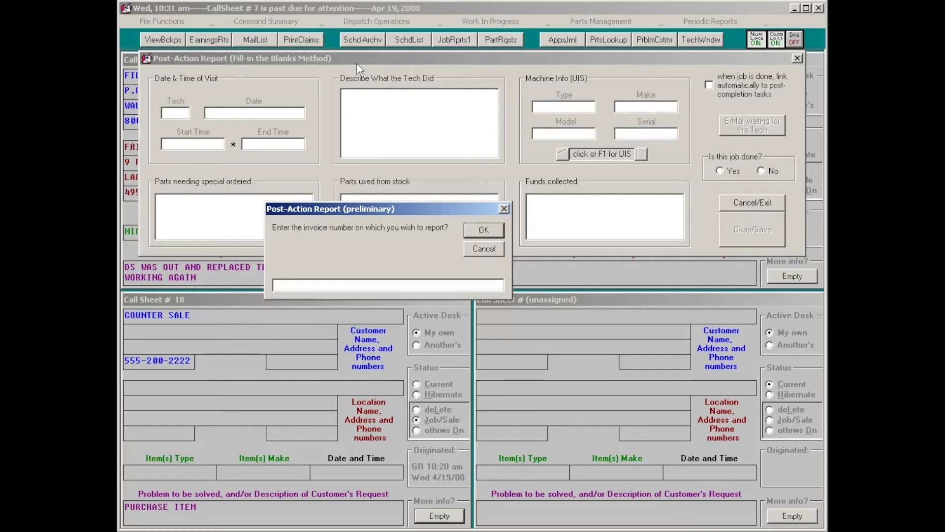
{"action": "type", "text": "29137"}
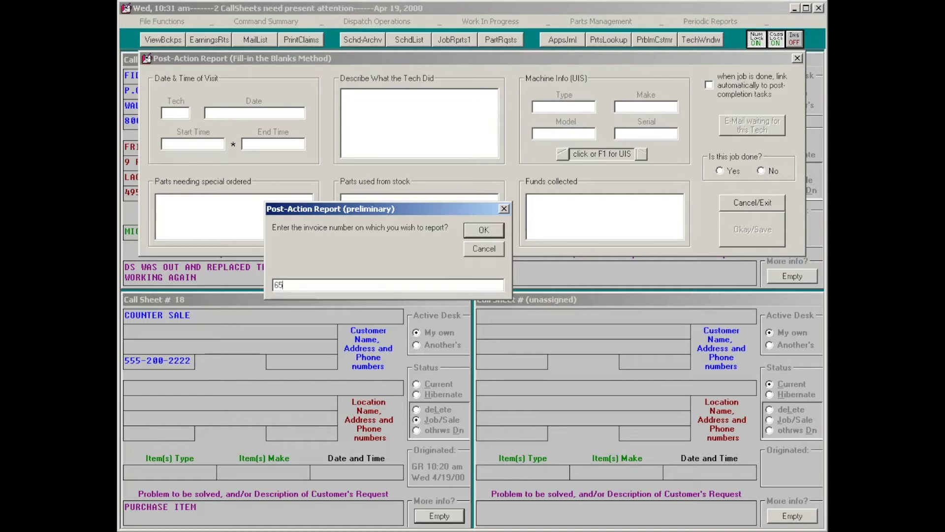
{"action": "key", "text": "Return"}
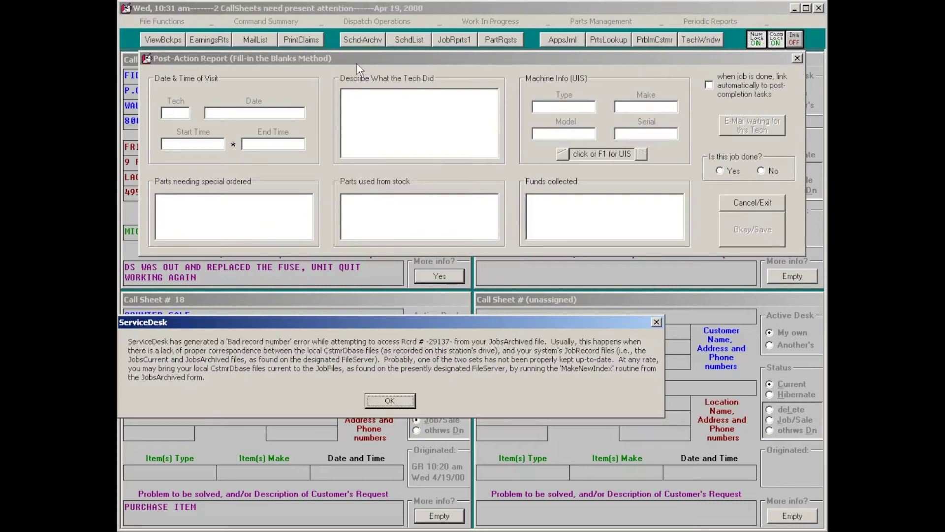
{"action": "key", "text": "Return"}
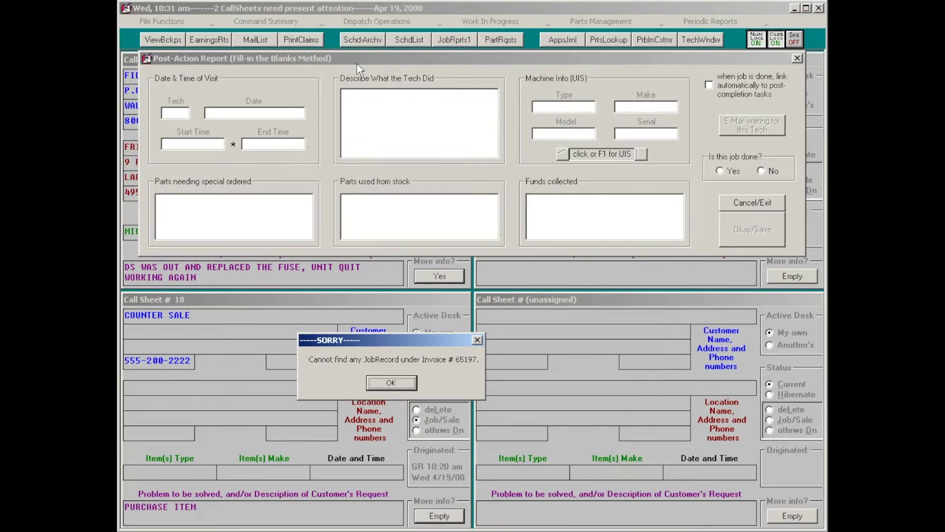
{"action": "key", "text": "Return"}
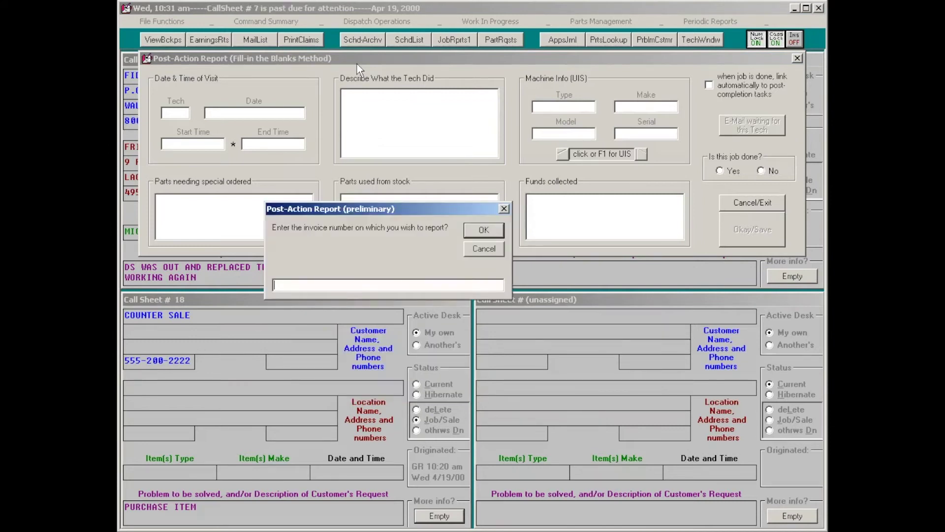
{"action": "key", "text": "Escape"}
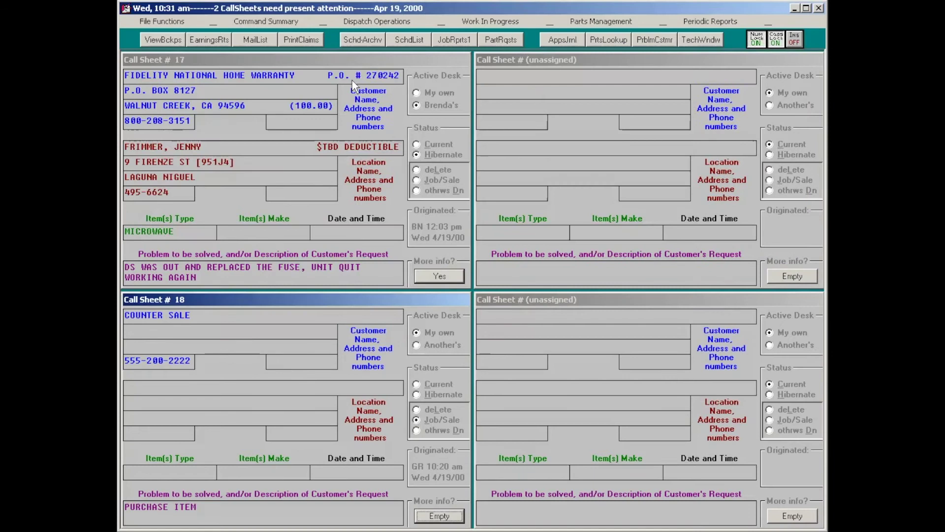
{"action": "key", "text": "alt+F7"}
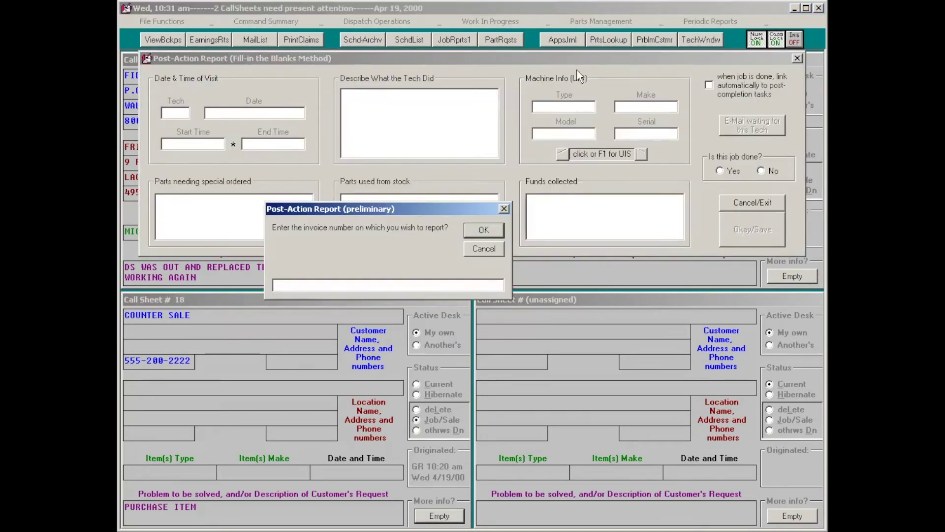
{"action": "key", "text": "Escape"}
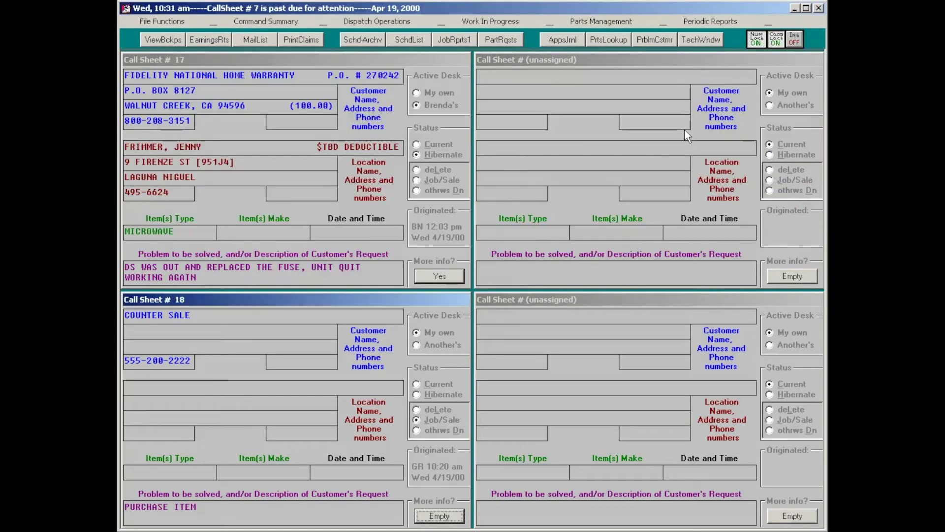
Start a Post-Action Report from the Coldspot refrigerator's current job record for the JD 21 FRI 9-12 appointment, with the job marked as done.
{"action": "key", "text": "F7"}
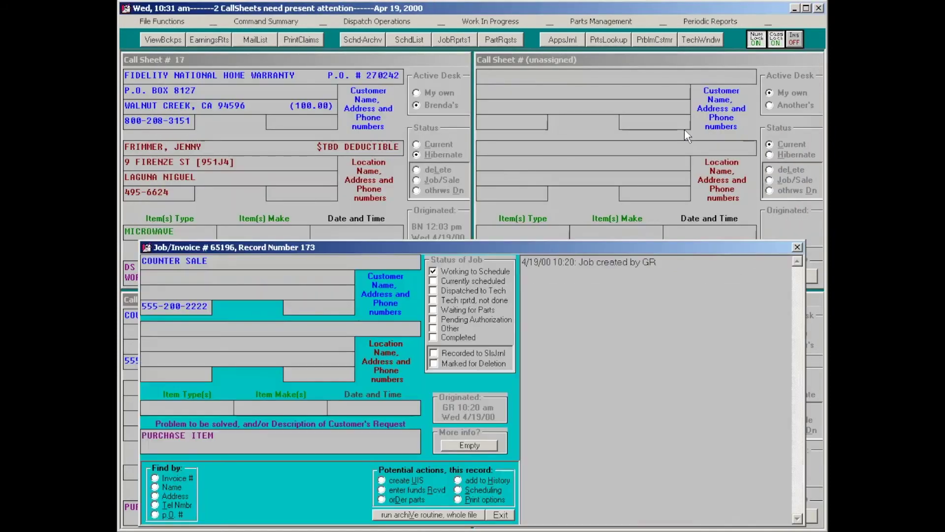
{"action": "key", "text": "Page_Up"}
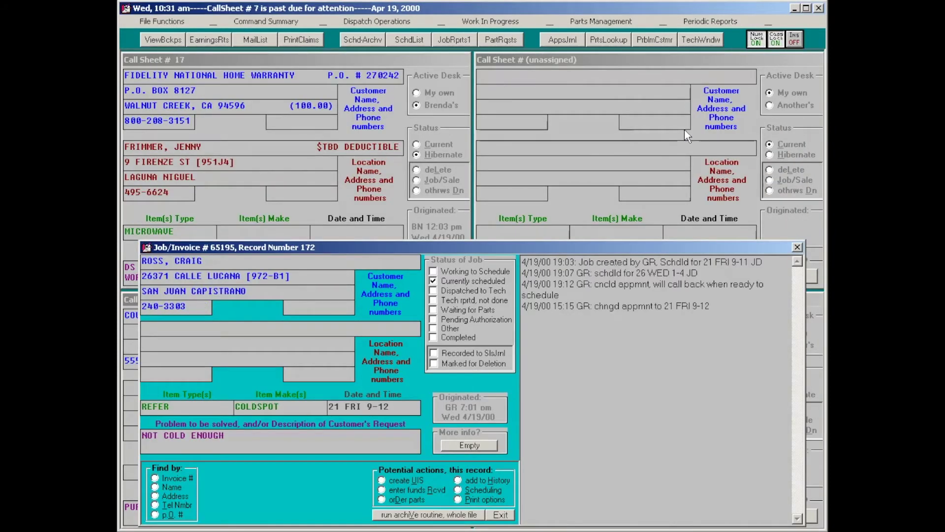
{"action": "key", "text": "alt+F7"}
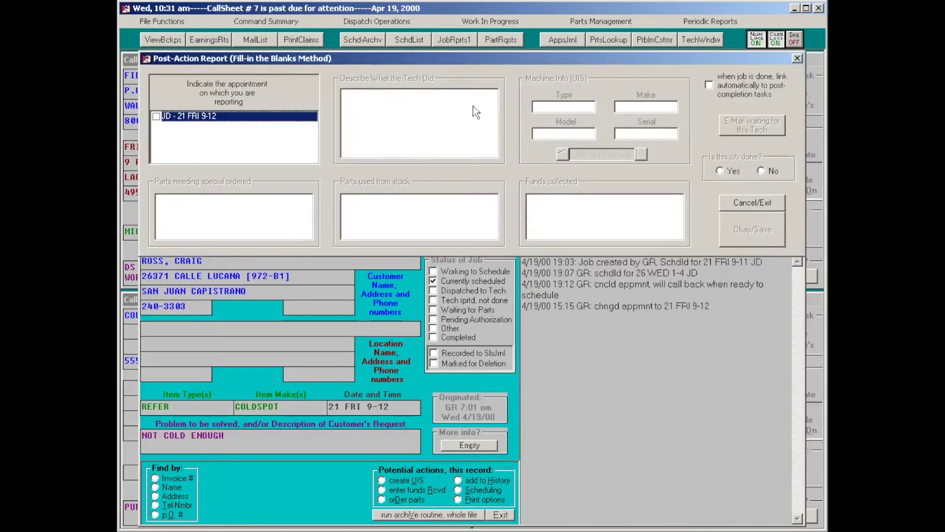
{"action": "key", "text": "Return"}
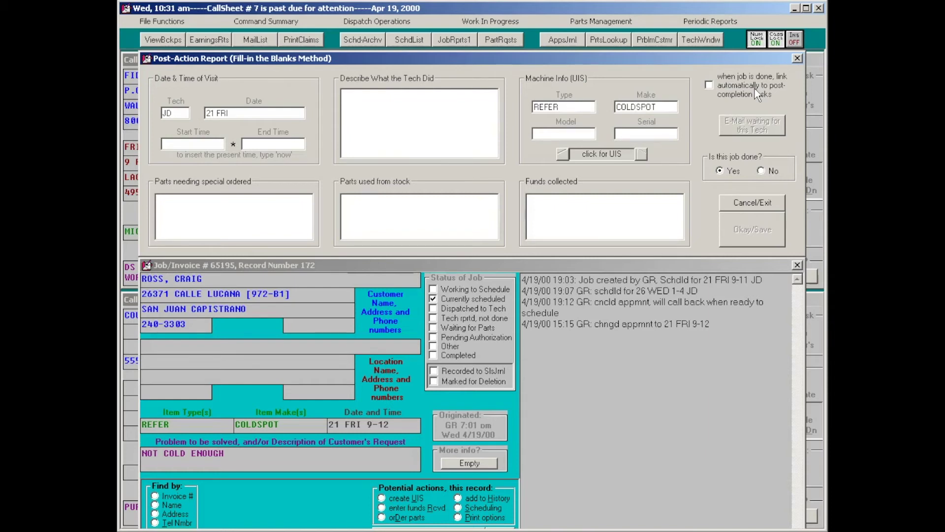
{"action": "left_click", "coordinate": [477, 115]}
{"action": "key", "text": "Caps_Lock"}
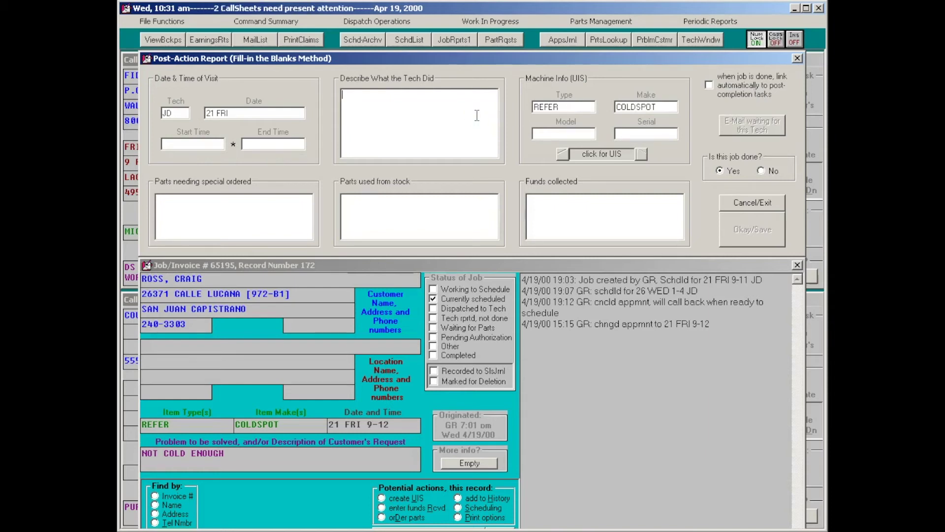
{"action": "key", "text": "Caps_Lock"}
Enable automatic linking to post-completion tasks when a job is done, authorizing it with the manager/controller password.
{"action": "left_click", "coordinate": [709, 86]}
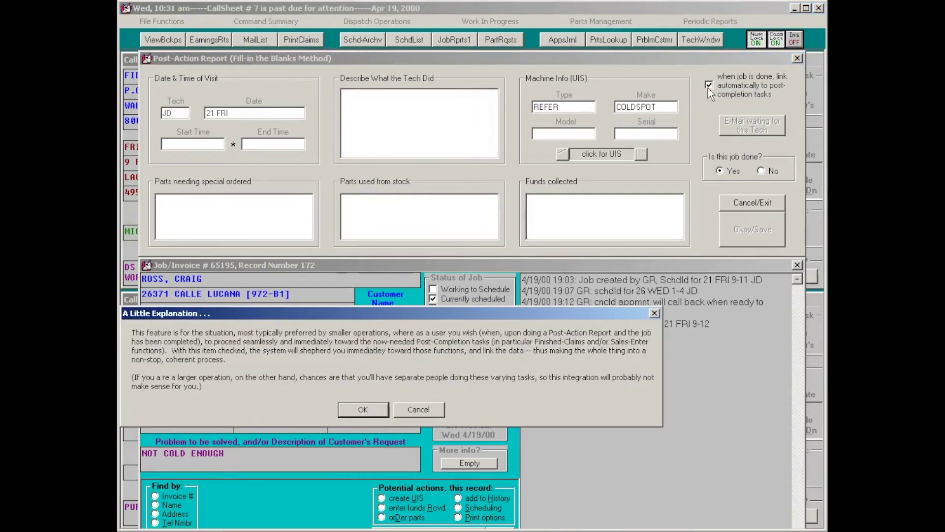
{"action": "left_click", "coordinate": [362, 410]}
{"action": "type", "text": "**"}
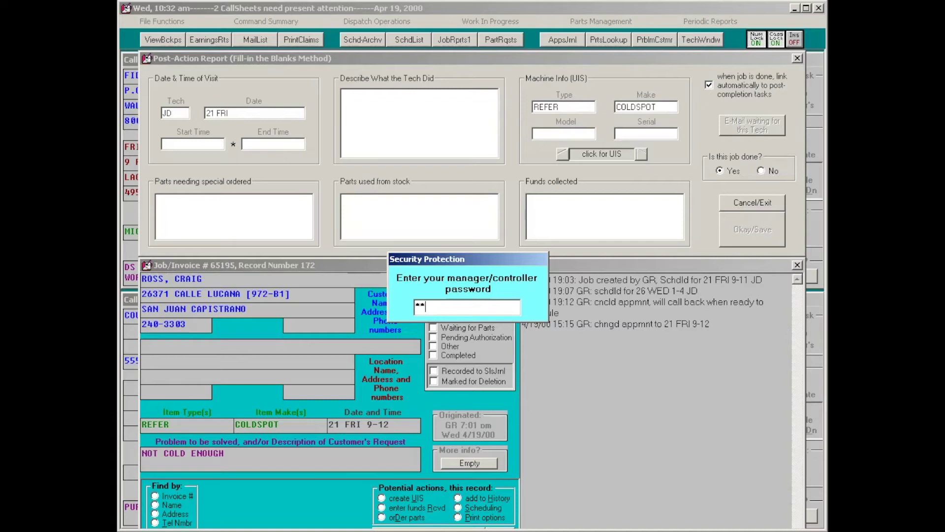
{"action": "type", "text": "****"}
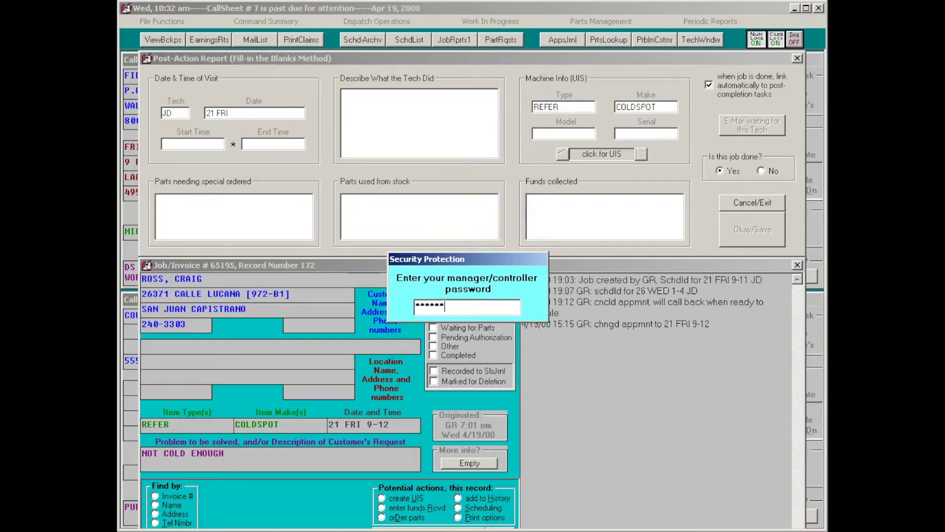
{"action": "key", "text": "Return"}
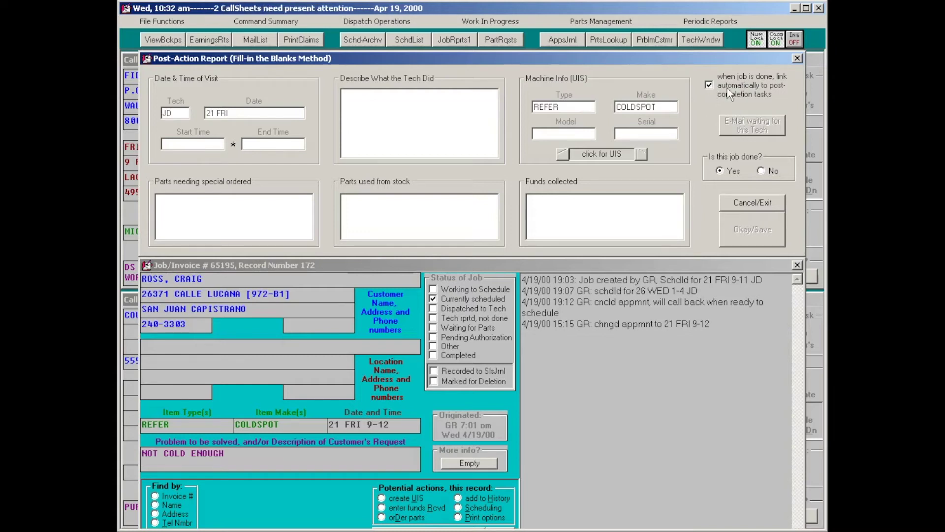
Look over the local and network-wide options in the program settings, and close them.
{"action": "key", "text": "ctrl+F1"}
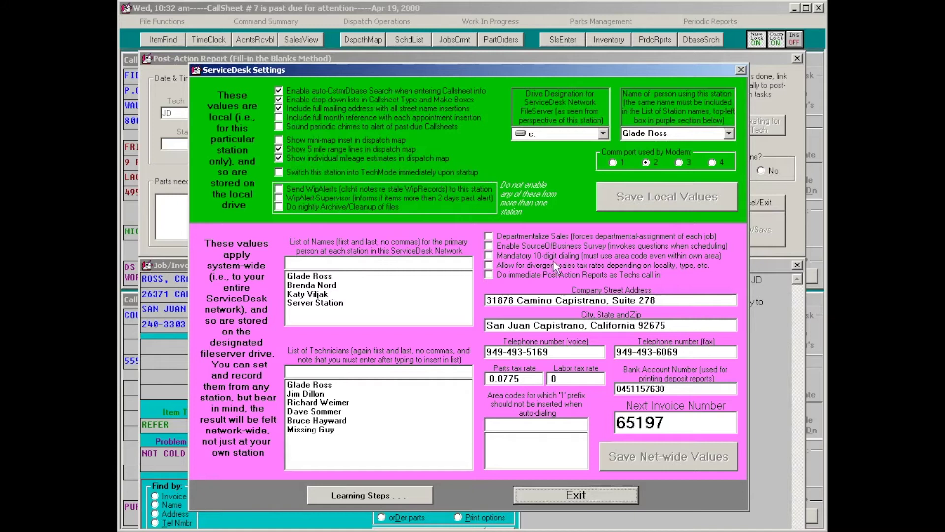
{"action": "key", "text": "Escape"}
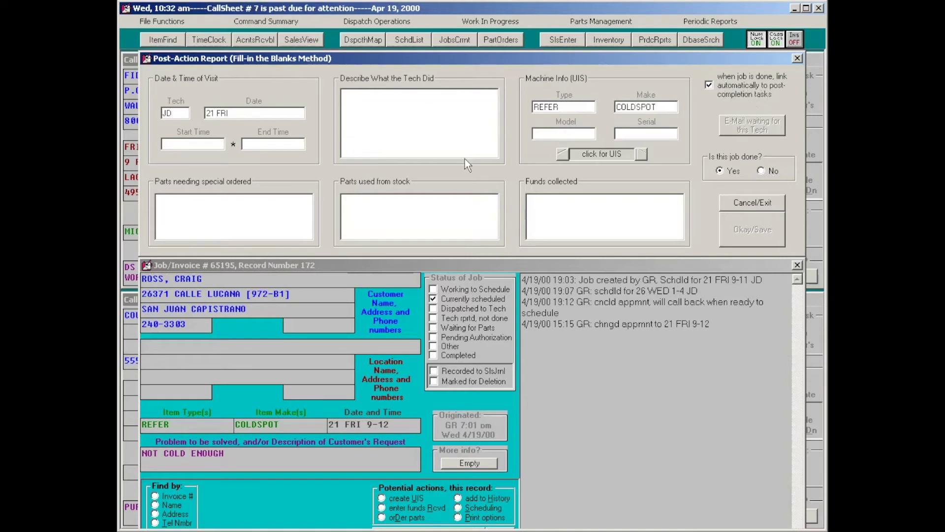
Describe the technician's work in the Post-Action Report as REPLACED DEFROST HEATER.
{"action": "left_click", "coordinate": [273, 147]}
{"action": "left_click", "coordinate": [354, 129]}
{"action": "key", "text": "Caps_Lock"}
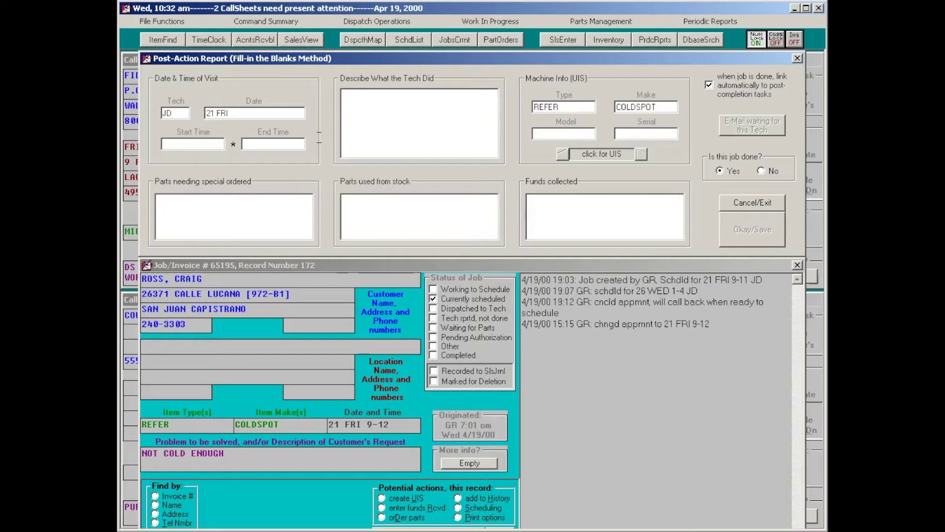
{"action": "key", "text": "Caps_Lock"}
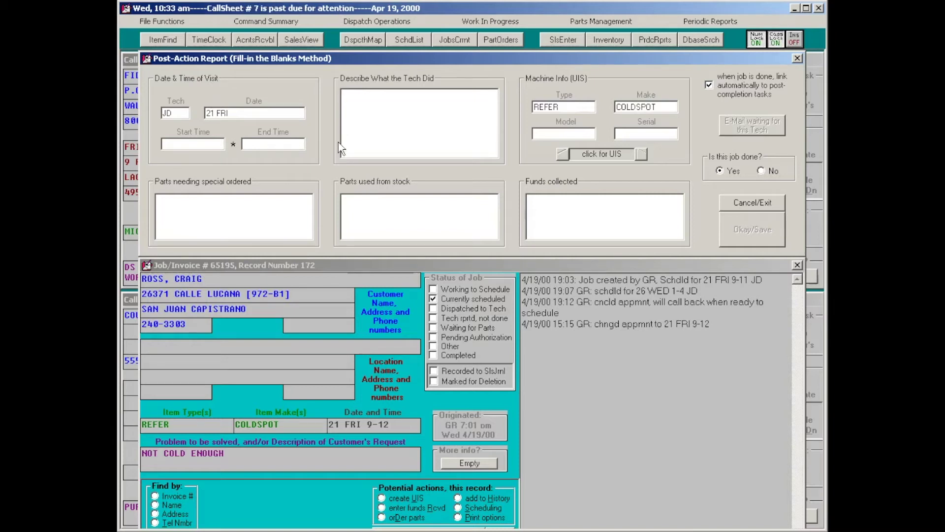
{"action": "type", "text": "REPLACED DE"}
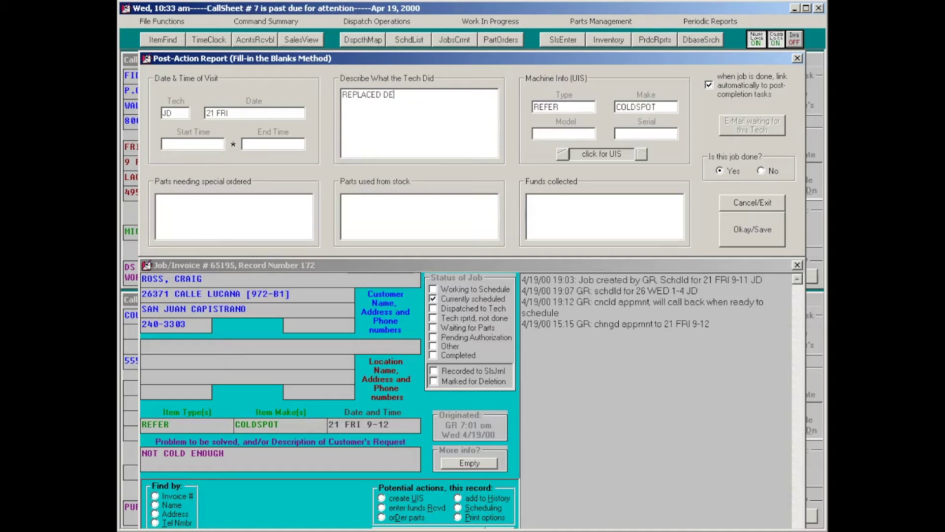
{"action": "type", "text": "FROST HEATER"}
{"action": "key", "text": "Tab"}
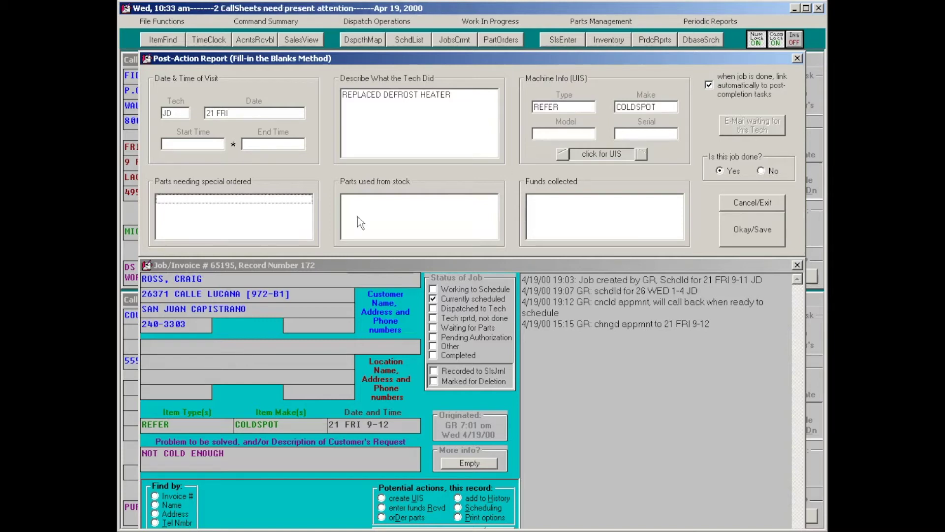
Add one B11466 defrost element to the report's parts used from stock.
{"action": "key", "text": "Tab"}
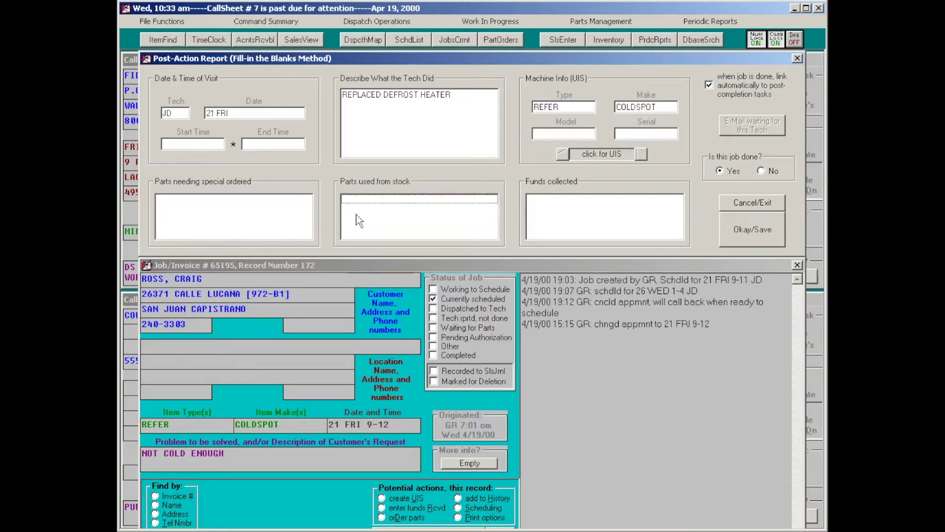
{"action": "key", "text": "Tab"}
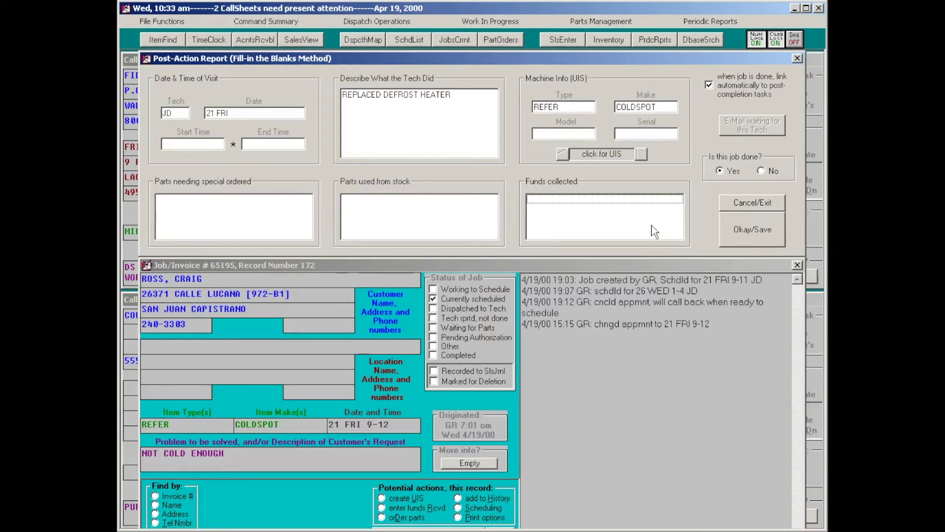
{"action": "left_click", "coordinate": [274, 221]}
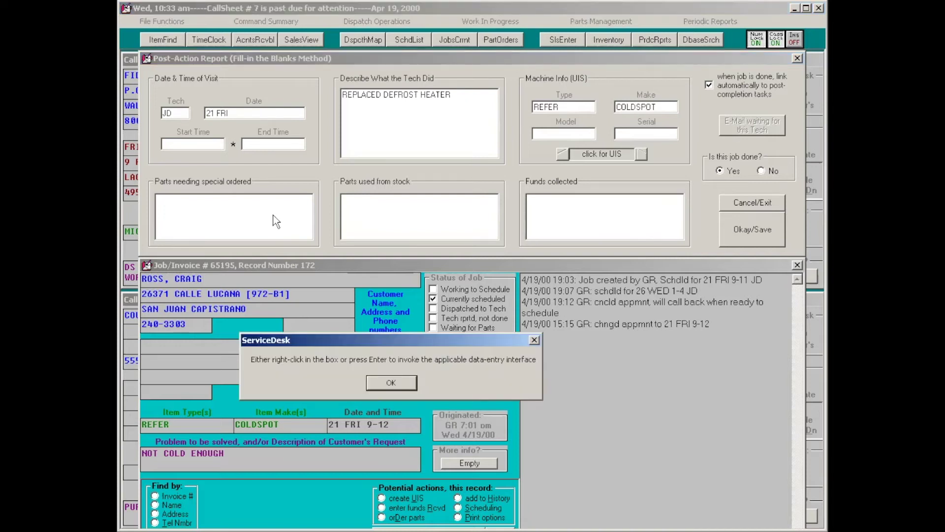
{"action": "key", "text": "Return"}
{"action": "left_click", "coordinate": [383, 217]}
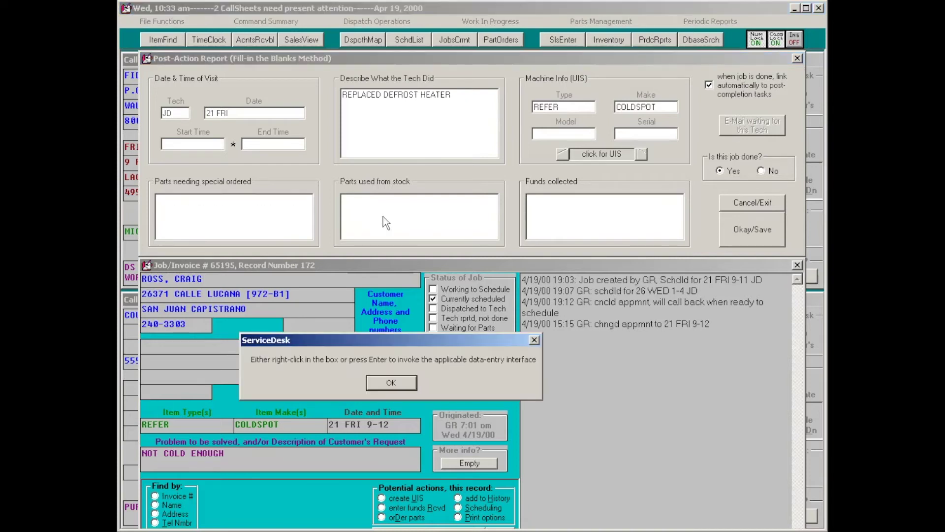
{"action": "key", "text": "Return"}
{"action": "key", "text": "Return"}
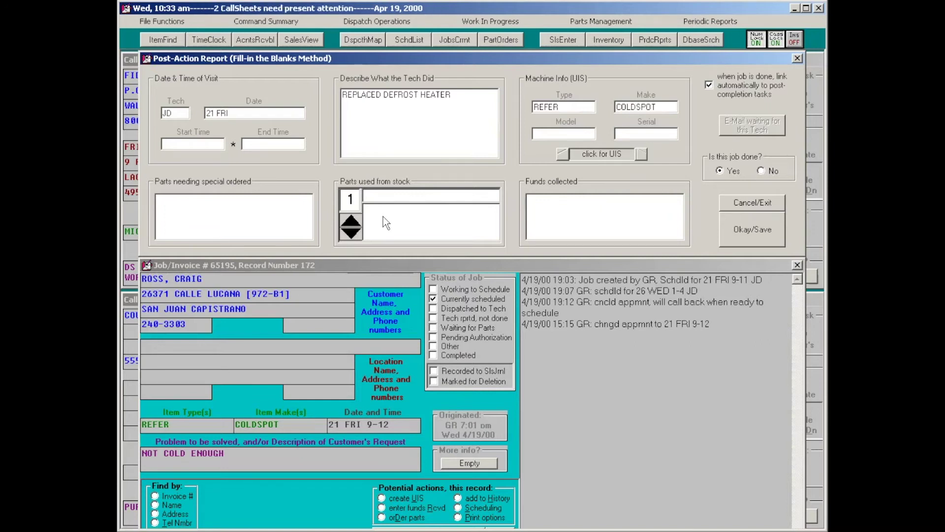
{"action": "type", "text": "D"}
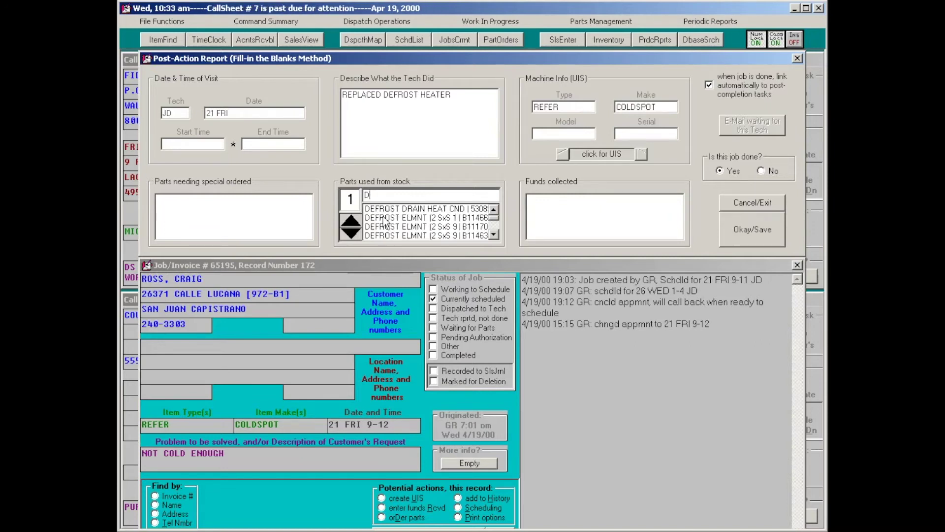
{"action": "type", "text": "EFOS"}
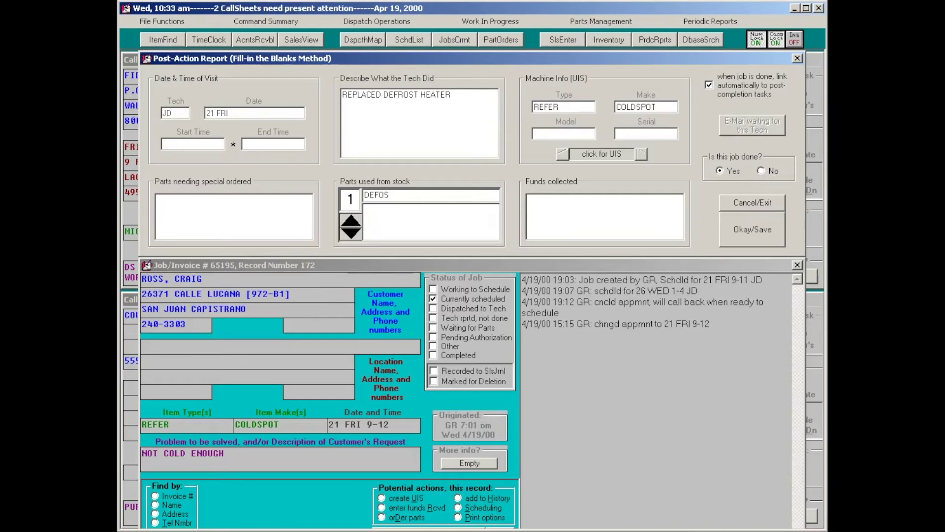
{"action": "key", "text": "BackSpace"}
{"action": "key", "text": "BackSpace"}
{"action": "type", "text": "ROST H"}
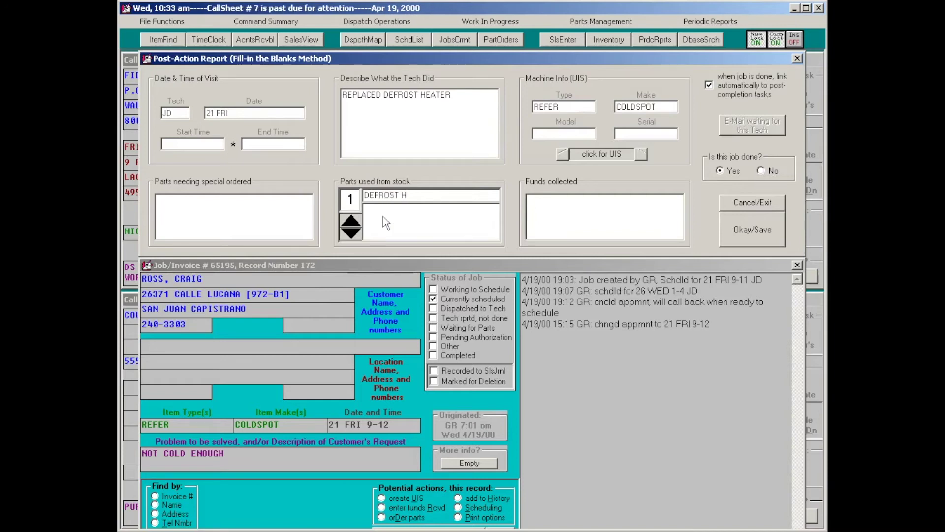
{"action": "left_click", "coordinate": [384, 217]}
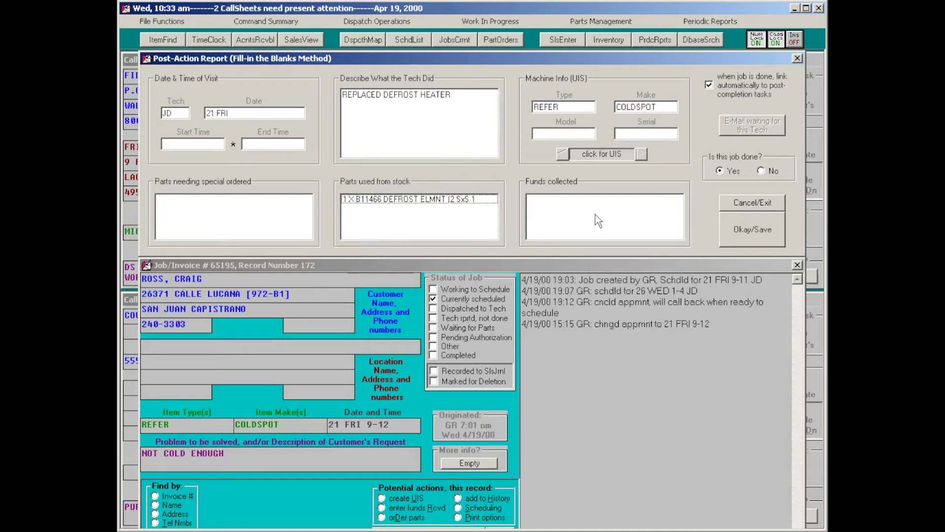
Create a new unit info entry for the Coldspot refrigerator with model SKU55554 and serial 1234555, and connect it to the job.
{"action": "left_click", "coordinate": [573, 132]}
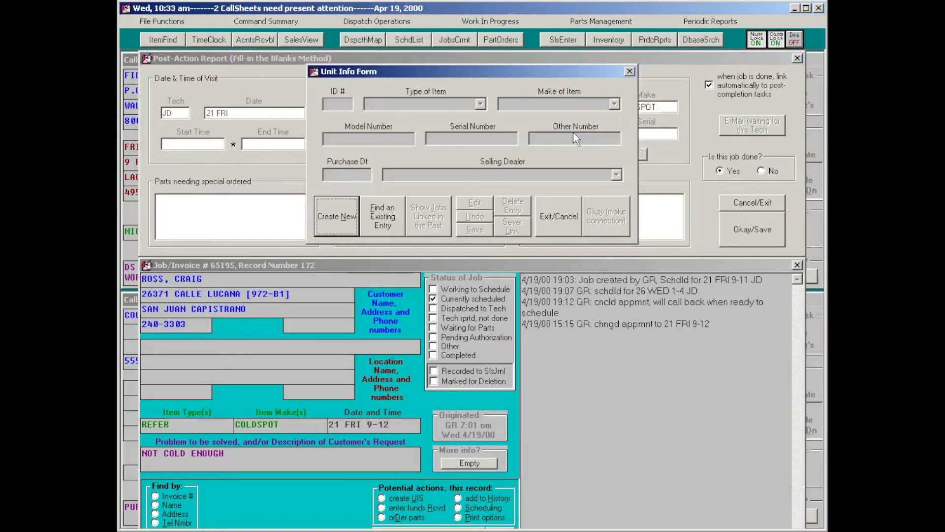
{"action": "key", "text": "Return"}
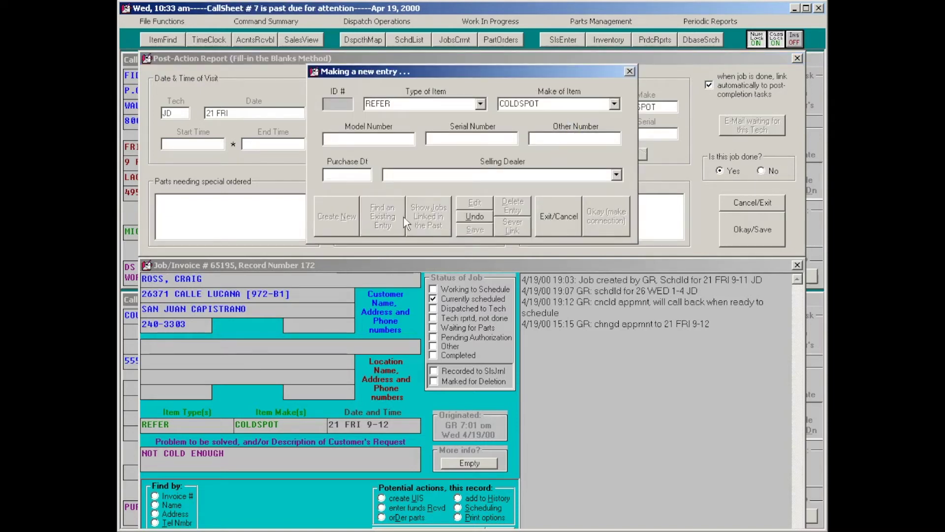
{"action": "type", "text": "SKU"}
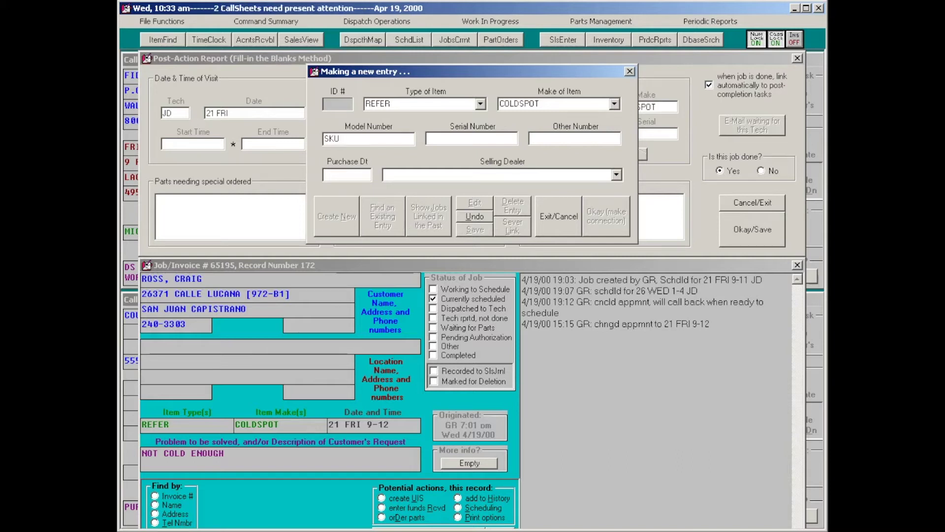
{"action": "type", "text": "55554"}
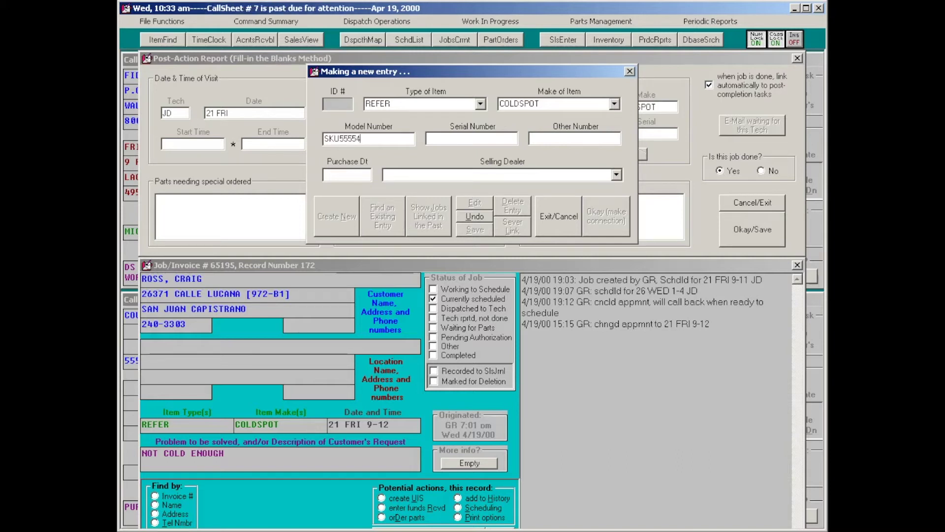
{"action": "key", "text": "Tab"}
{"action": "type", "text": "1234555"}
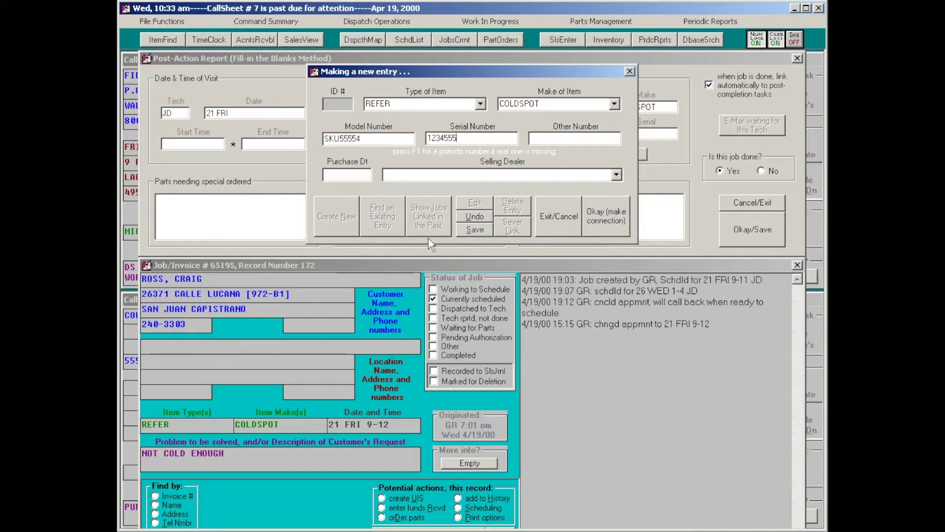
{"action": "left_click", "coordinate": [556, 222]}
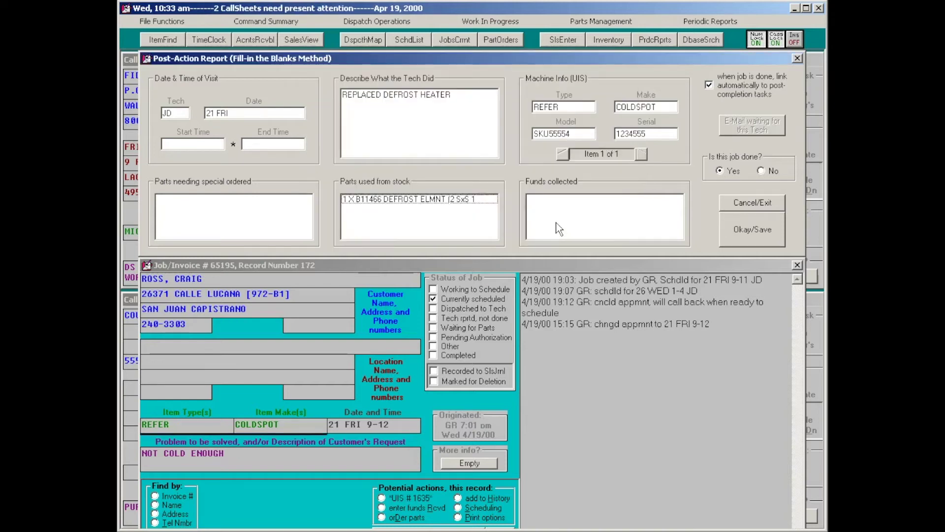
Set the visit's start time to 12.15 and its end time to 1.30.
{"action": "left_click", "coordinate": [208, 147]}
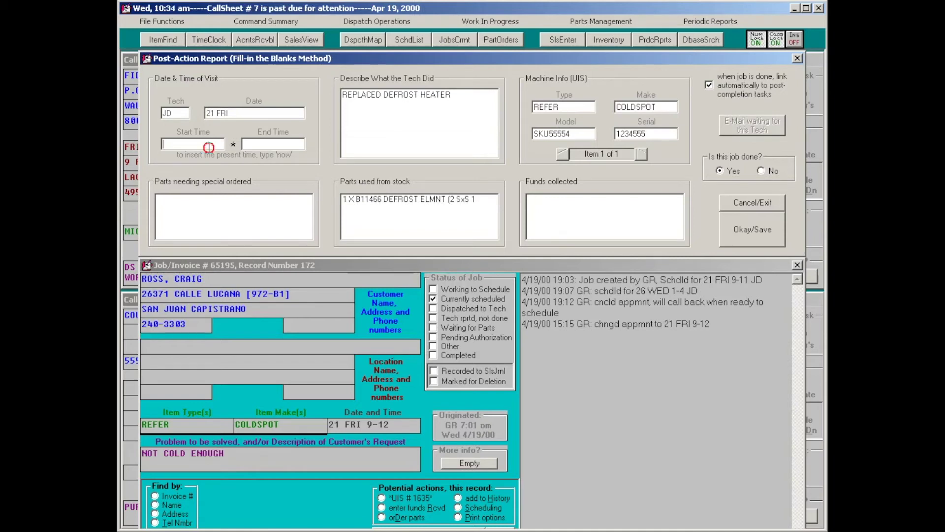
{"action": "type", "text": "12.15"}
{"action": "key", "text": "Tab"}
{"action": "type", "text": "1.30"}
Add MANUALLY DEFROSTED EVAP to the description of the work, after a comma.
{"action": "left_click", "coordinate": [473, 101]}
{"action": "type", "text": ","}
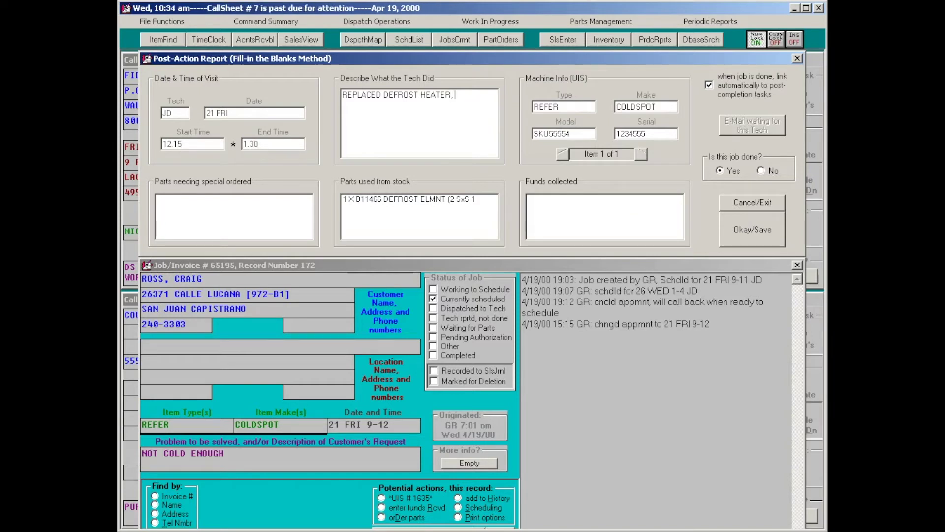
{"action": "key", "text": "Caps_Lock"}
{"action": "type", "text": "DEF"}
{"action": "key", "text": "BackSpace"}
{"action": "key", "text": "BackSpace"}
{"action": "key", "text": "BackSpace"}
{"action": "type", "text": "MANUALLY DEFROSTE"}
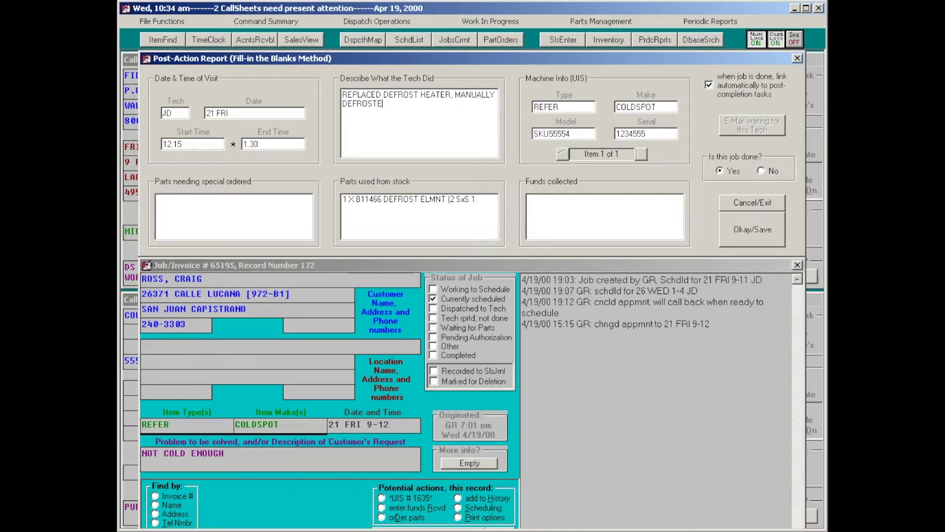
{"action": "type", "text": "D EVAP"}
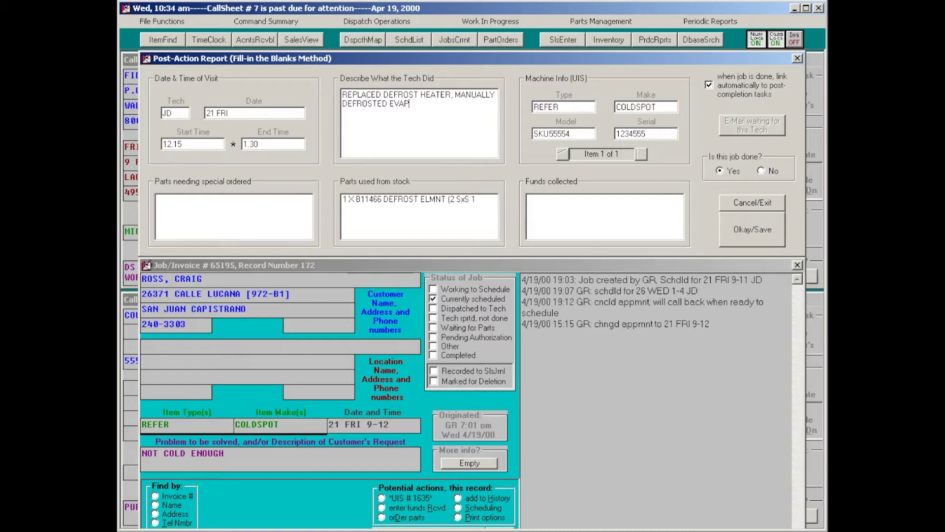
{"action": "key", "text": "Caps_Lock"}
Save the report, continuing to Finished Forms, and load the job into a Narda form with part b11466 valued at 25.18.
{"action": "left_click", "coordinate": [742, 228]}
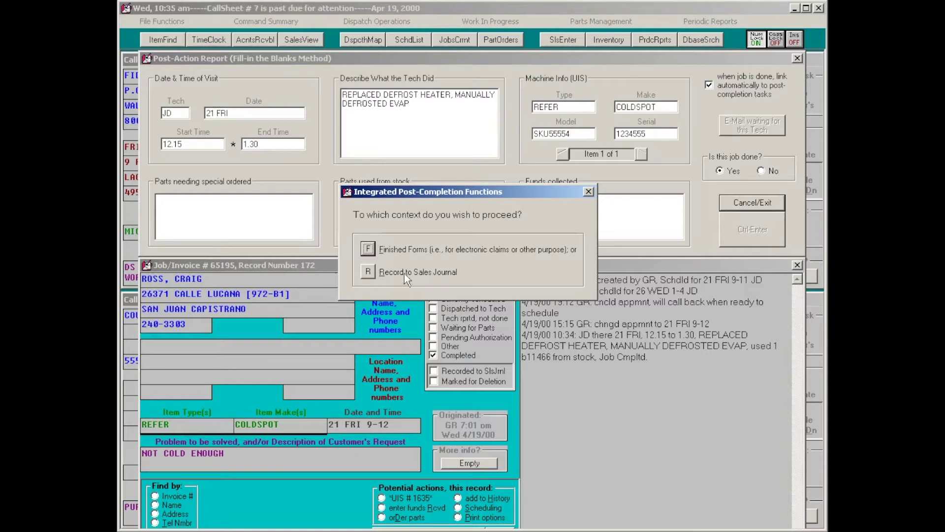
{"action": "left_click", "coordinate": [369, 249]}
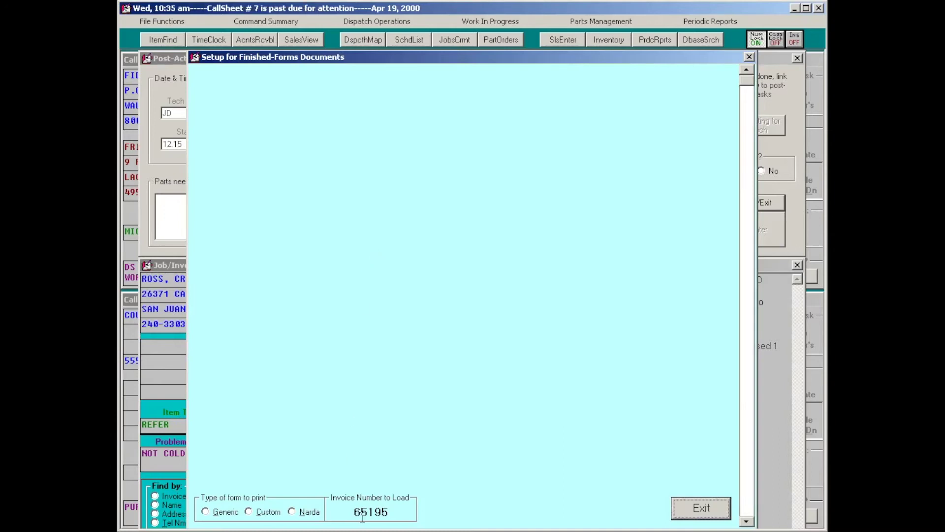
{"action": "left_click", "coordinate": [305, 512]}
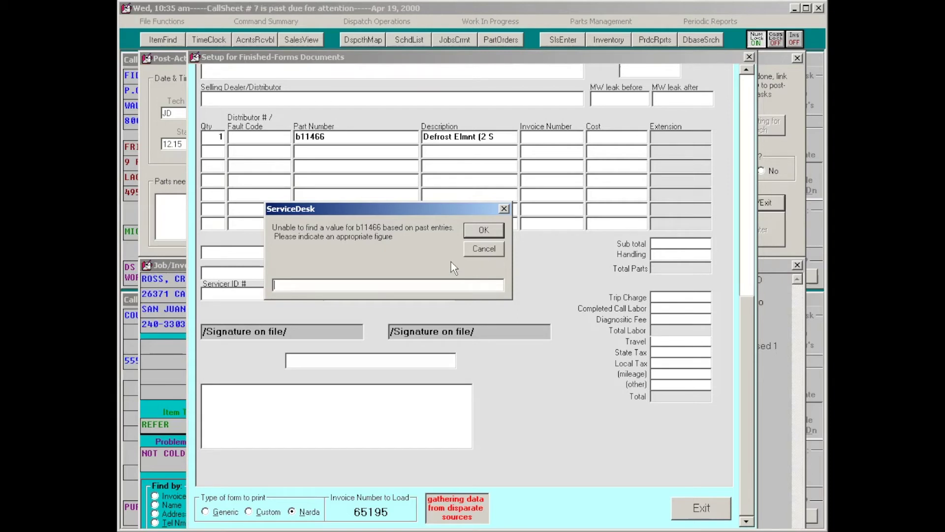
{"action": "type", "text": "25.18"}
{"action": "key", "text": "Return"}
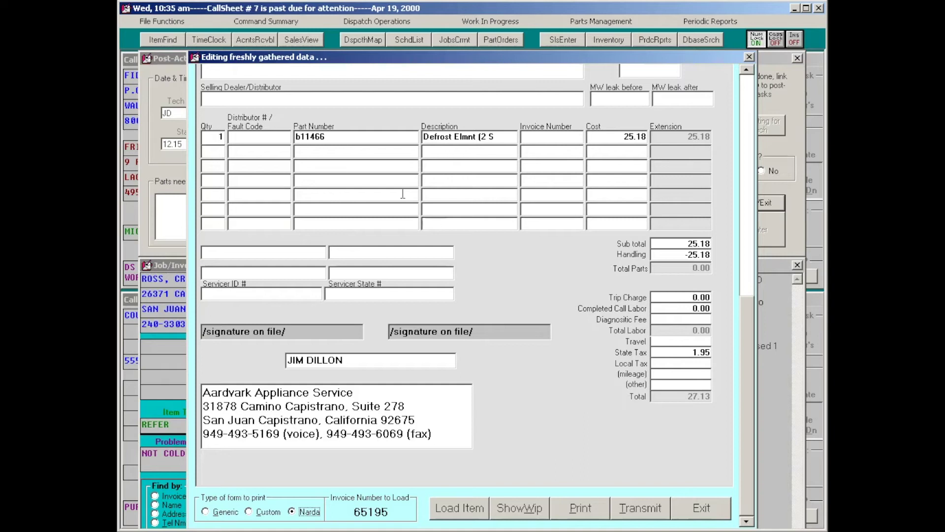
Set the Narda form's trip charge to 50 and clear its handling amount.
{"action": "scroll", "coordinate": [753, 251], "scroll_direction": "up", "scroll_amount": 10}
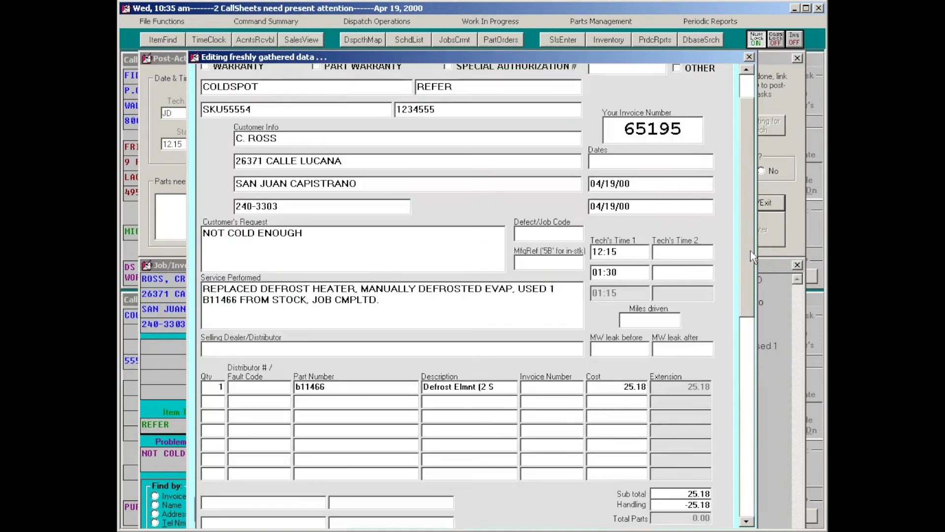
{"action": "scroll", "coordinate": [751, 255], "scroll_direction": "down", "scroll_amount": 10}
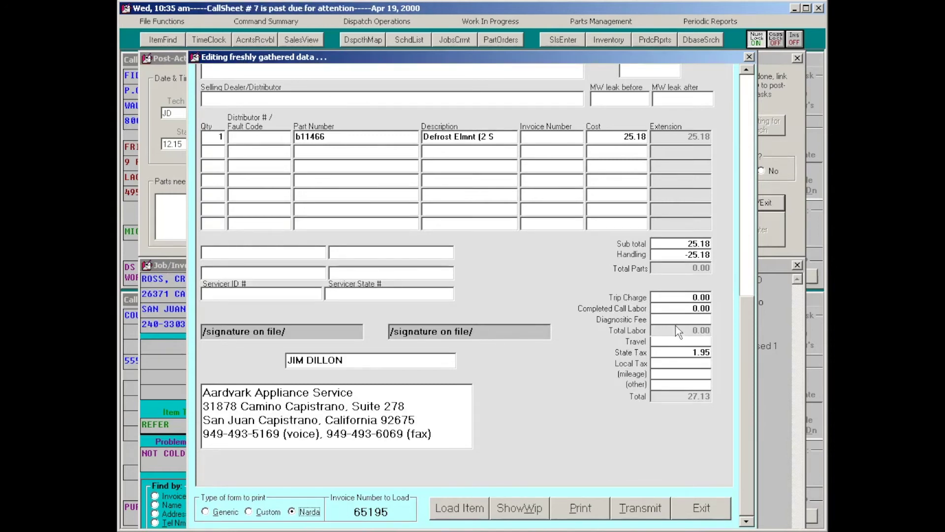
{"action": "left_click", "coordinate": [694, 297]}
{"action": "type", "text": "50"}
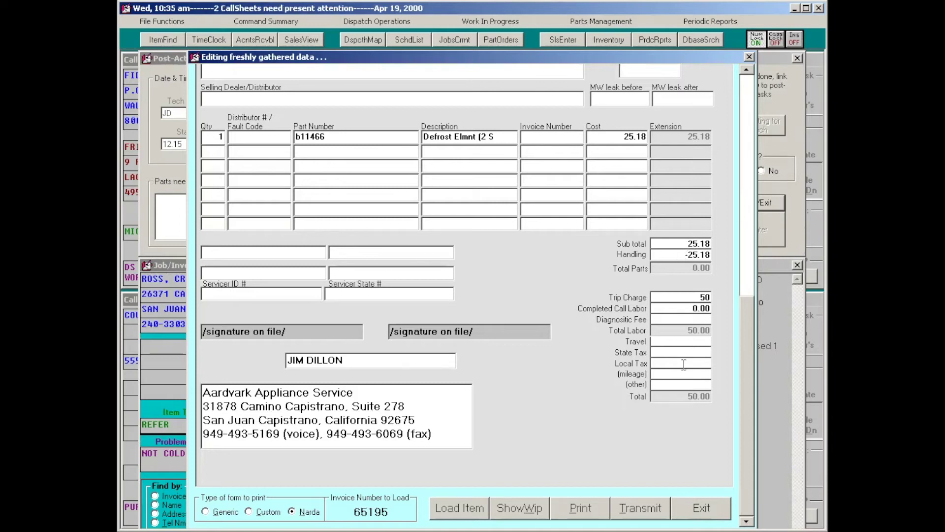
{"action": "left_click_drag", "start_coordinate": [685, 257], "coordinate": [738, 254]}
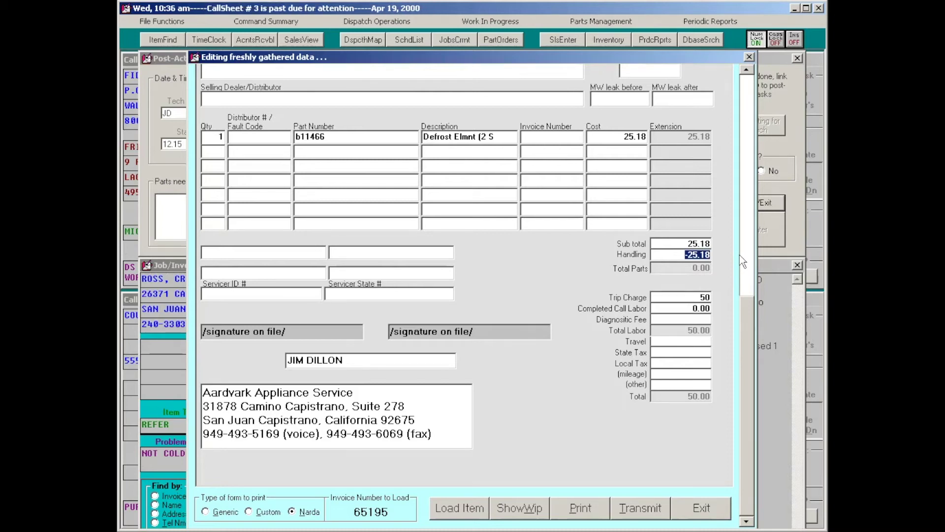
{"action": "key", "text": "Delete"}
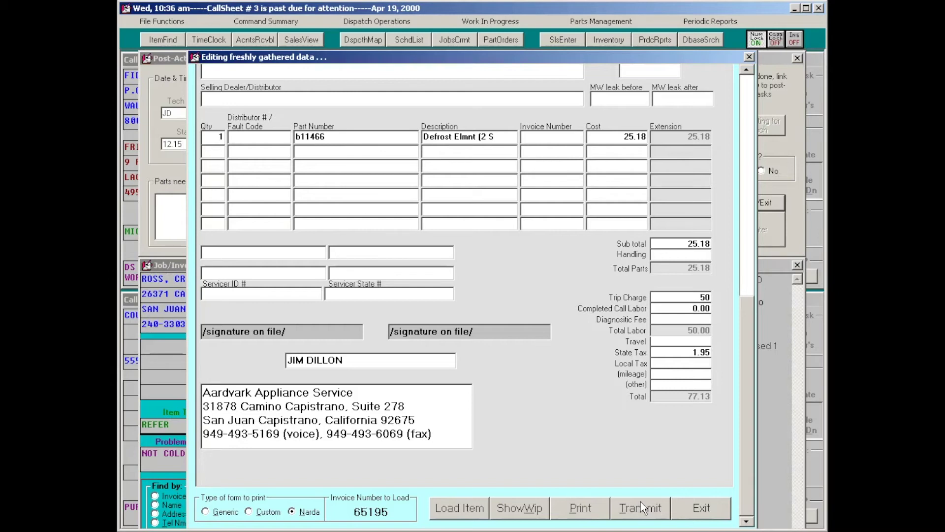
Print the completed Narda form and continue to the job's sales entry.
{"action": "left_click", "coordinate": [593, 512]}
{"action": "key", "text": "Caps_Lock"}
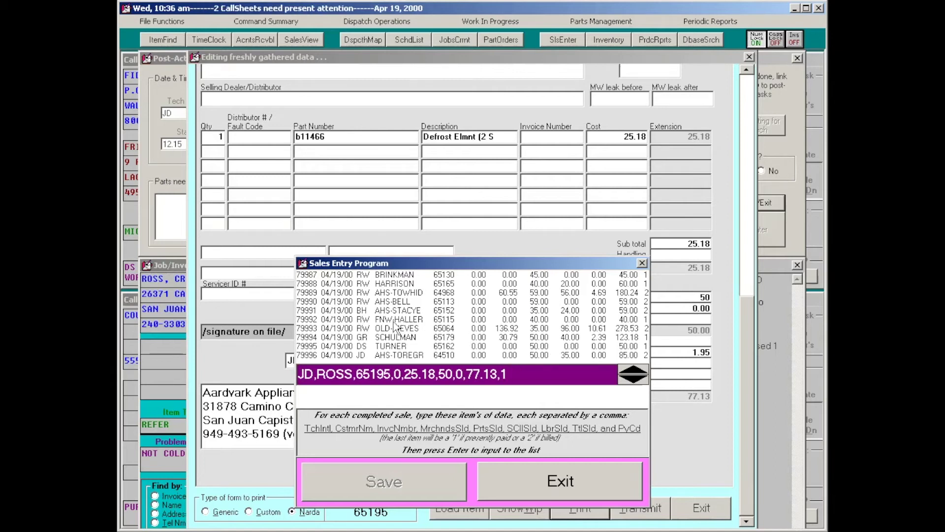
Reconsider the sales entry and change its paycode to 2 for a billed sale, resubmitting it to the list.
{"action": "key", "text": "Return"}
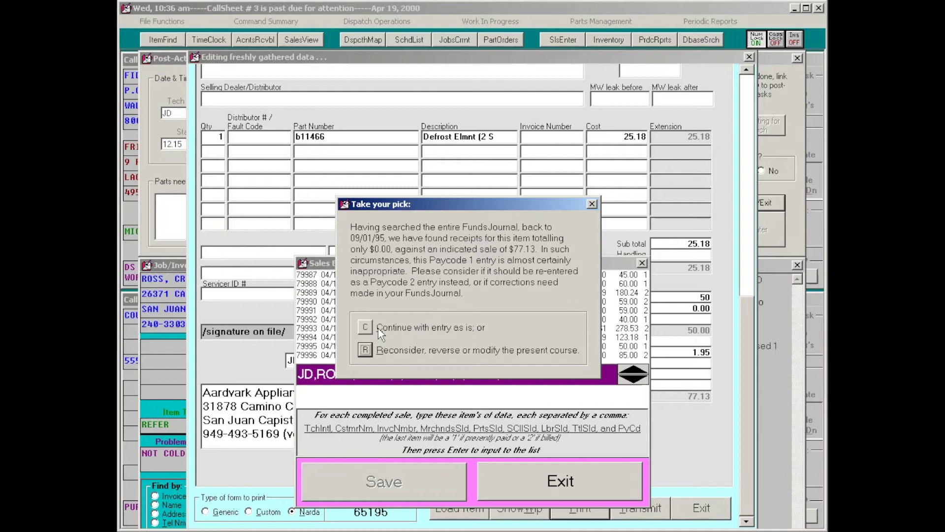
{"action": "left_click", "coordinate": [380, 350]}
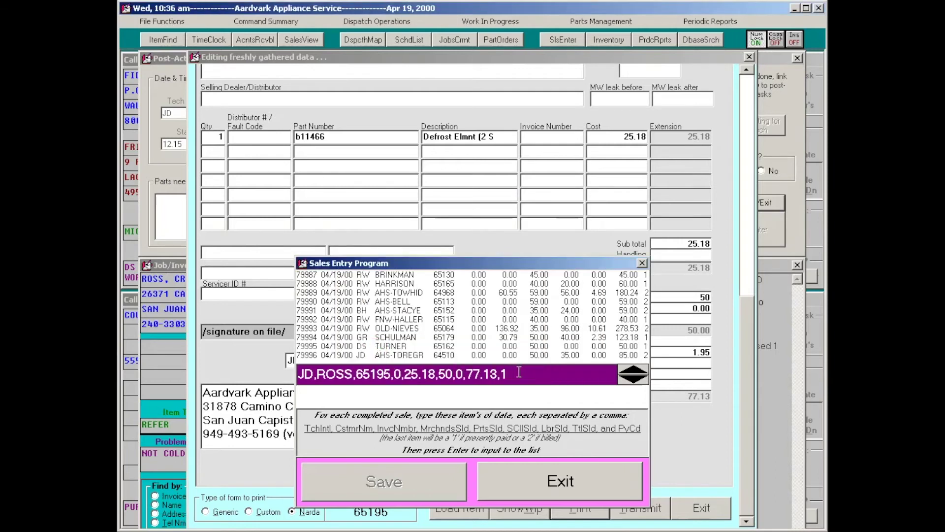
{"action": "key", "text": "BackSpace"}
{"action": "type", "text": "2"}
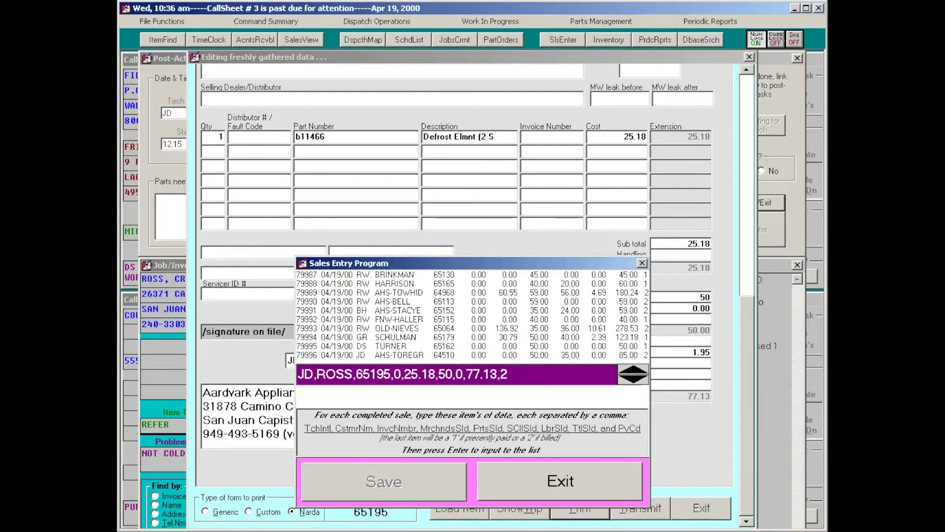
{"action": "key", "text": "Return"}
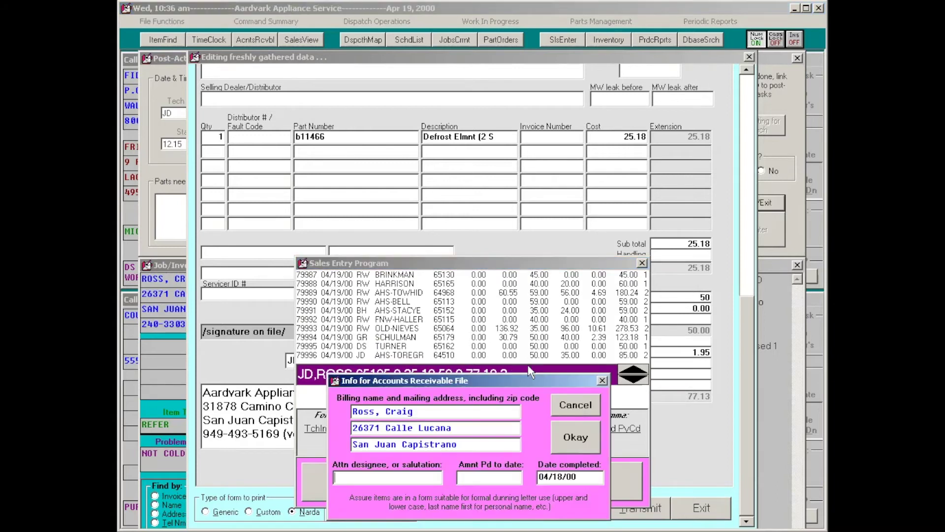
Complete the accounts receivable info with designee Accounting, amount paid 0, and the state and ZIP code missing from the billing address.
{"action": "type", "text": "Accounting"}
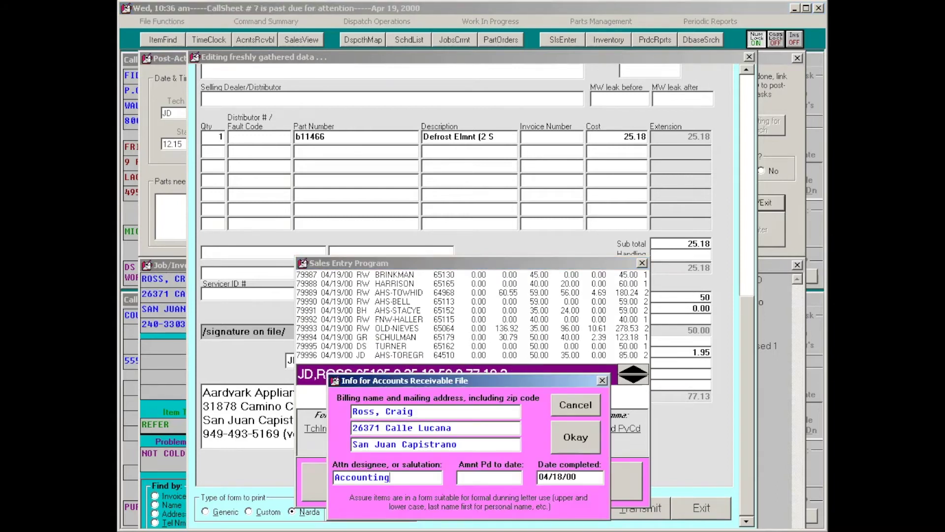
{"action": "key", "text": "Tab"}
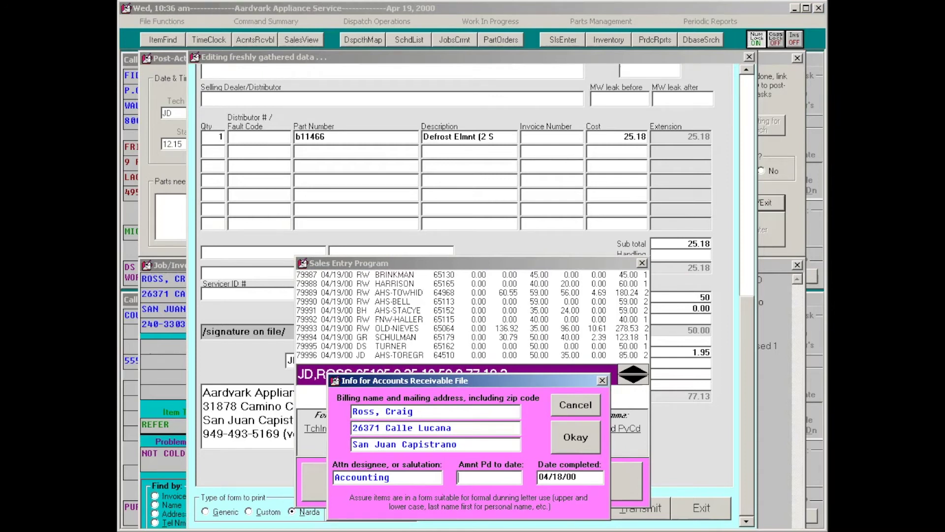
{"action": "type", "text": "0"}
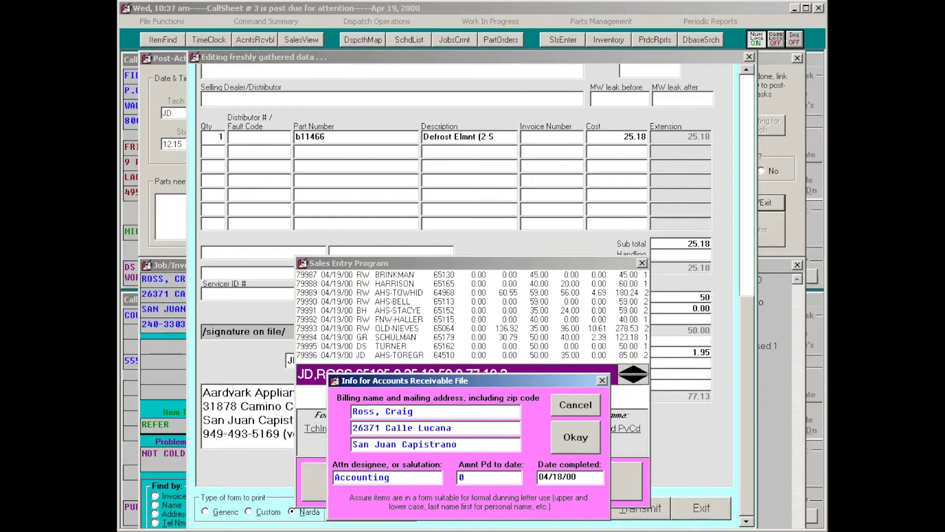
{"action": "key", "text": "Tab"}
{"action": "key", "text": "Return"}
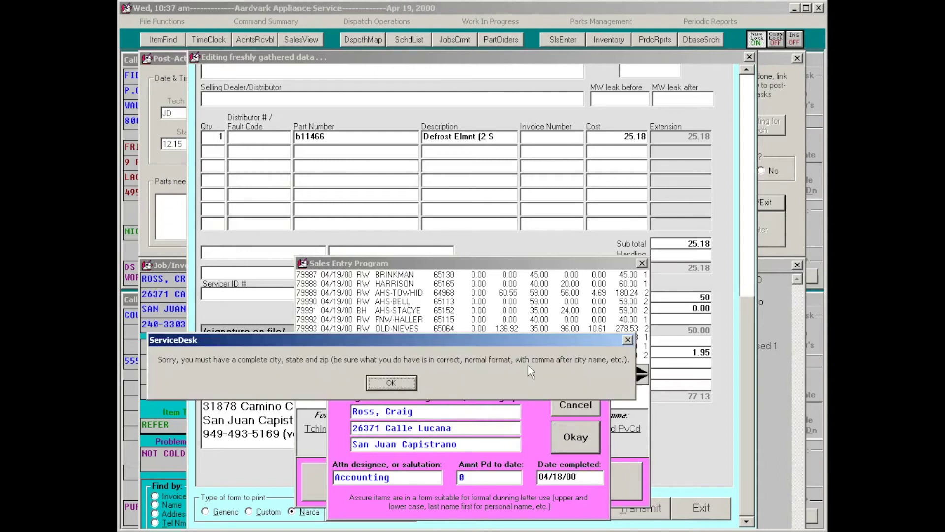
{"action": "key", "text": "Return"}
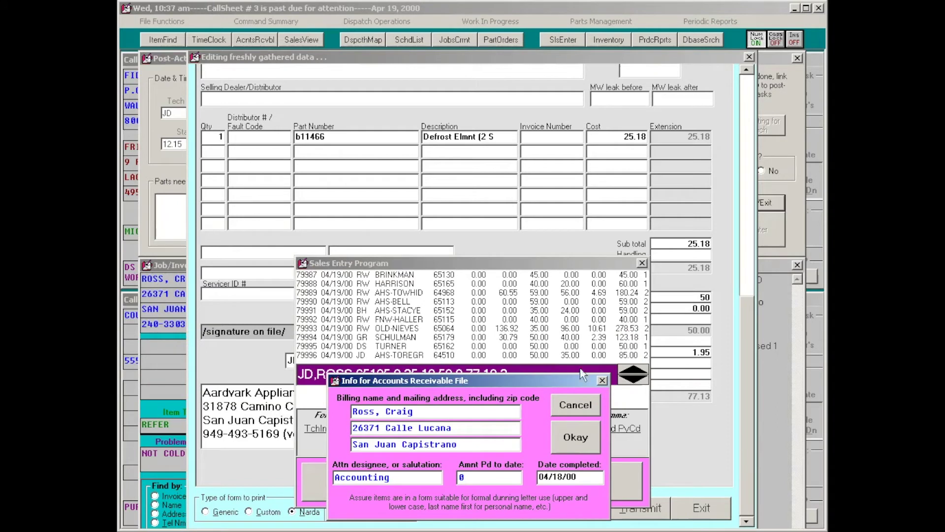
{"action": "left_click", "coordinate": [477, 445]}
{"action": "type", "text": ", CA 92675"}
{"action": "left_click", "coordinate": [584, 436]}
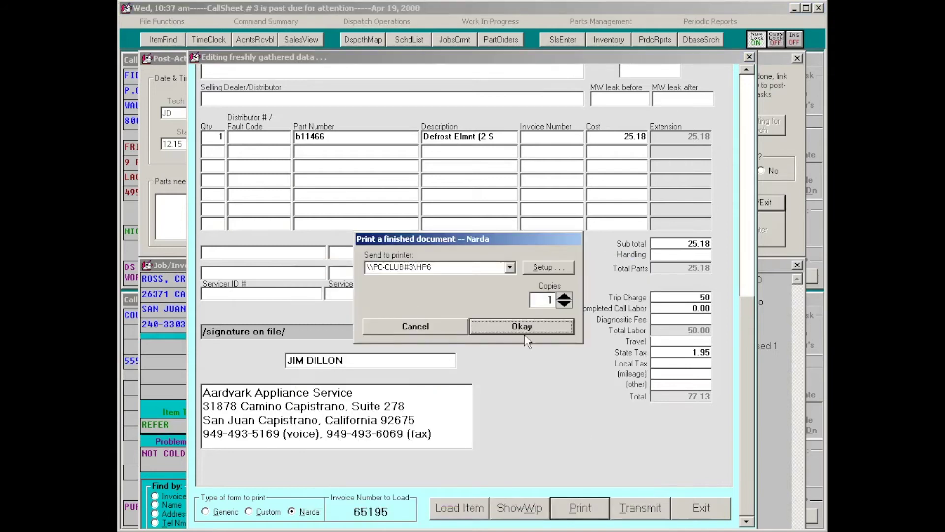
Send one copy of the Narda form to the HP6 printer and close the finished form.
{"action": "left_click", "coordinate": [525, 338]}
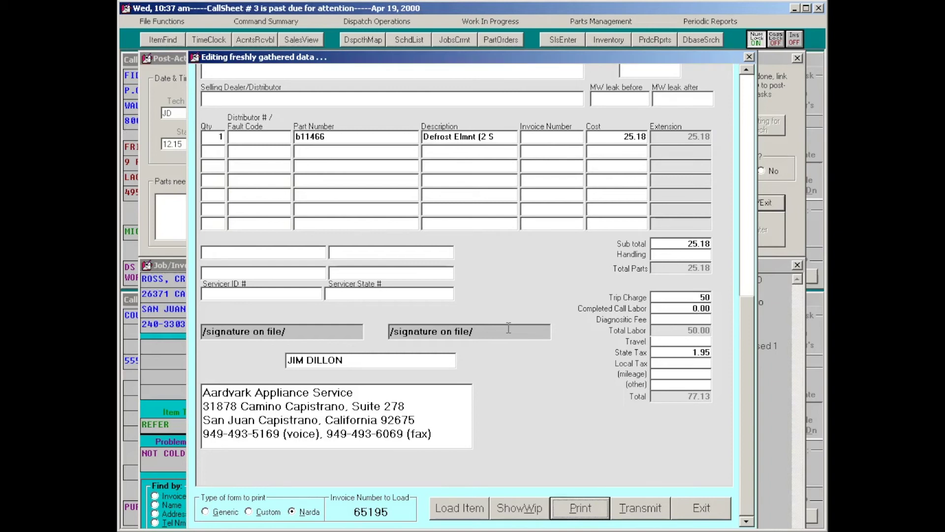
{"action": "key", "text": "Escape"}
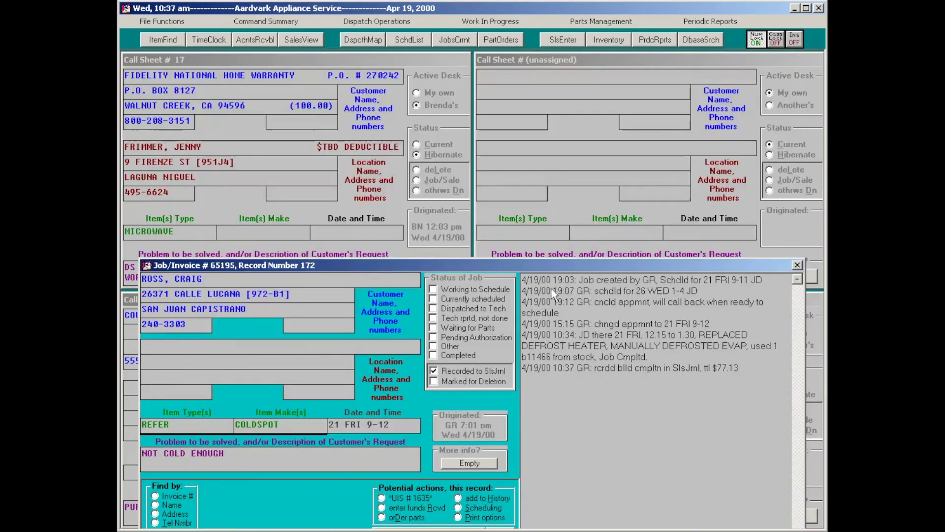
Toggle the Post-Action Report's automatic link to post-completion tasks, entering the password, and close the report and job record.
{"action": "left_click", "coordinate": [504, 307]}
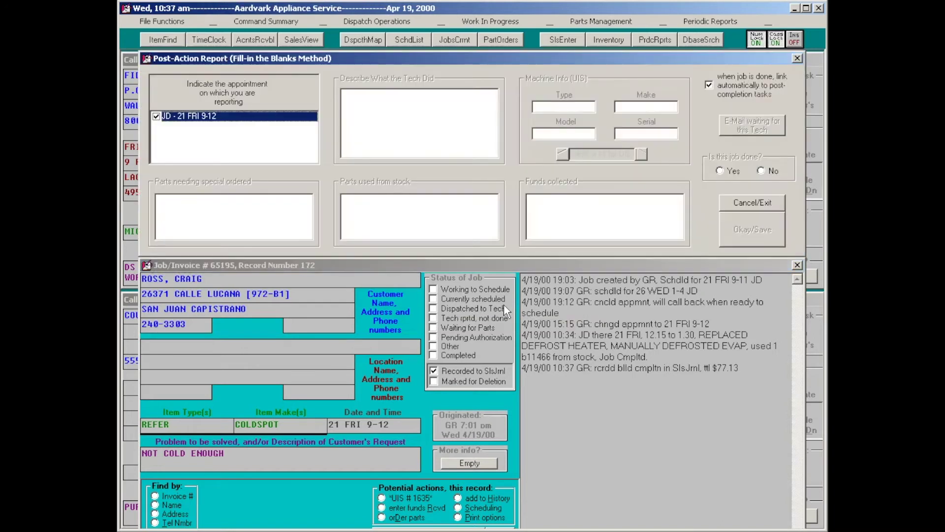
{"action": "key", "text": "Caps_Lock"}
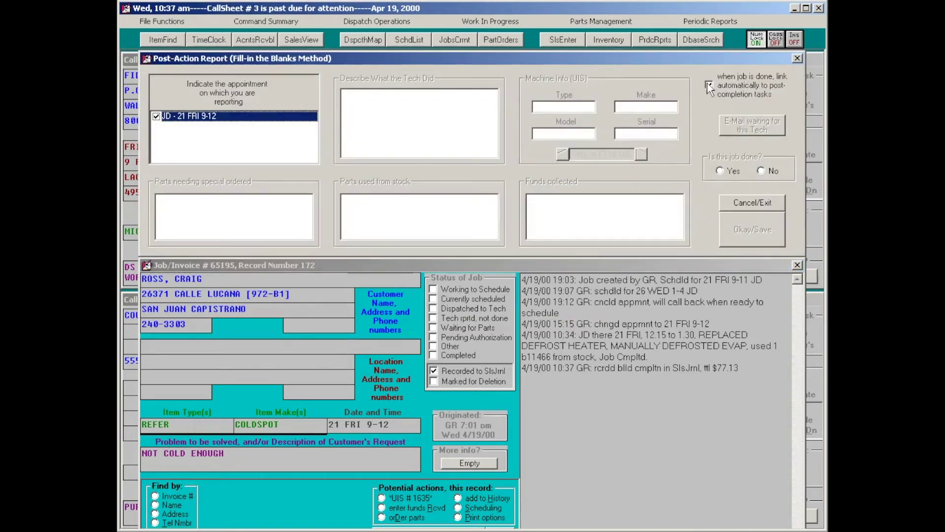
{"action": "left_click", "coordinate": [709, 86]}
{"action": "type", "text": "*******"}
{"action": "key", "text": "Return"}
{"action": "key", "text": "Escape"}
{"action": "key", "text": "Escape"}
{"action": "key", "text": "Escape"}
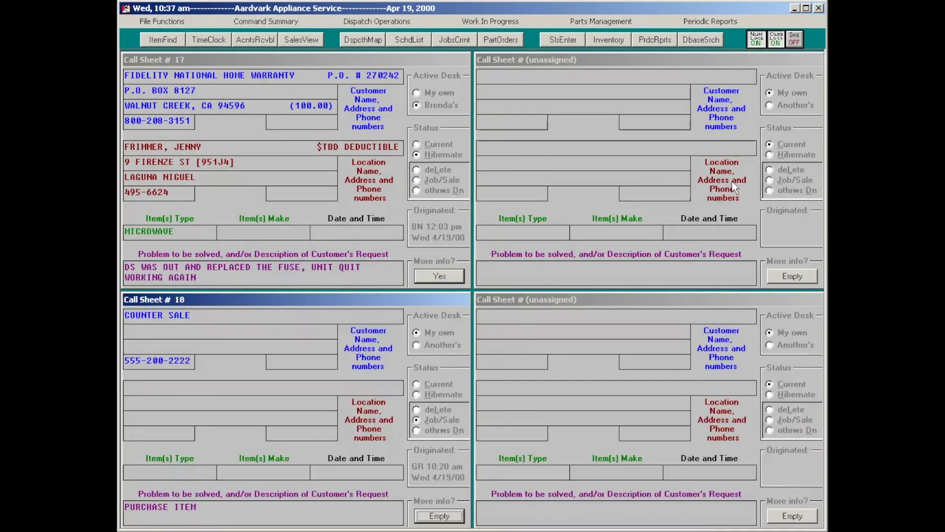
{"action": "key", "text": "alt"}
{"action": "key", "text": "Escape"}
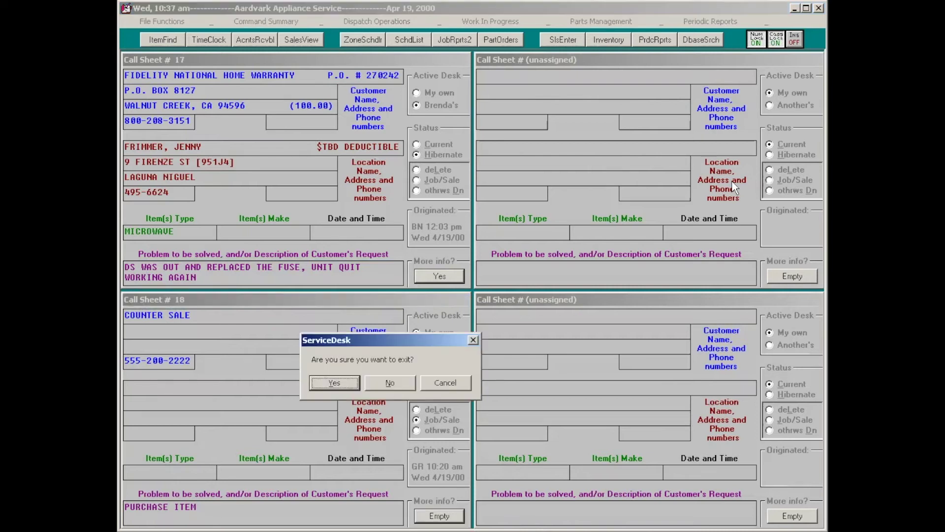
{"action": "key", "text": "Escape"}
In the Finished-Forms setup, toggle the Custom form type's automatic SalesJournal entry on and back off.
{"action": "key", "text": "alt+F4"}
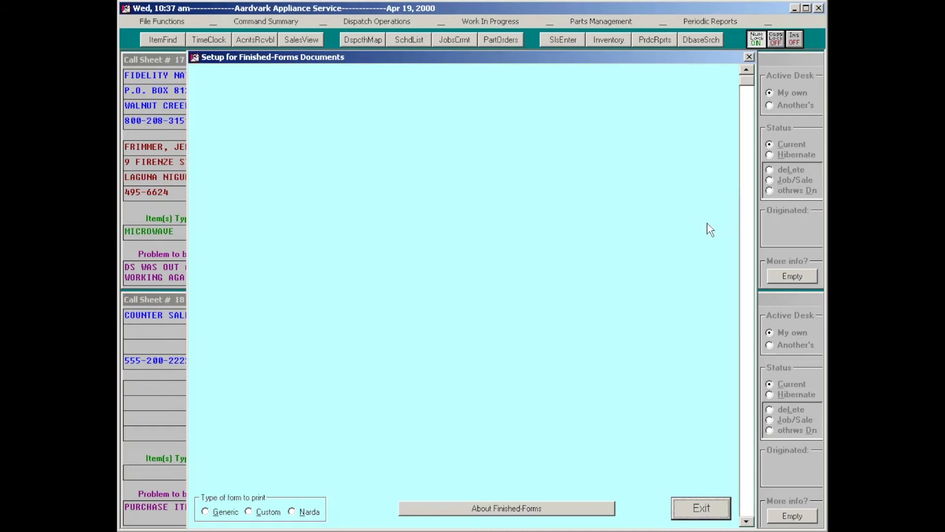
{"action": "left_click", "coordinate": [266, 514]}
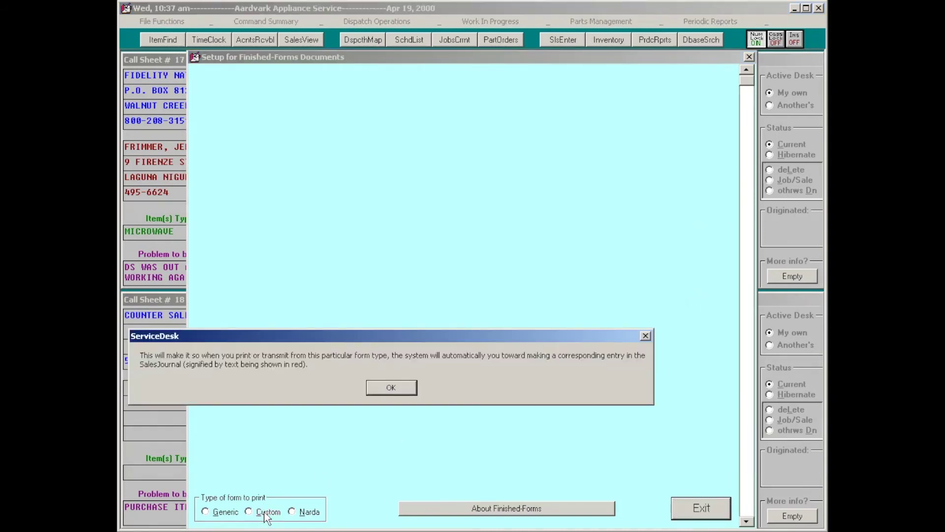
{"action": "key", "text": "Return"}
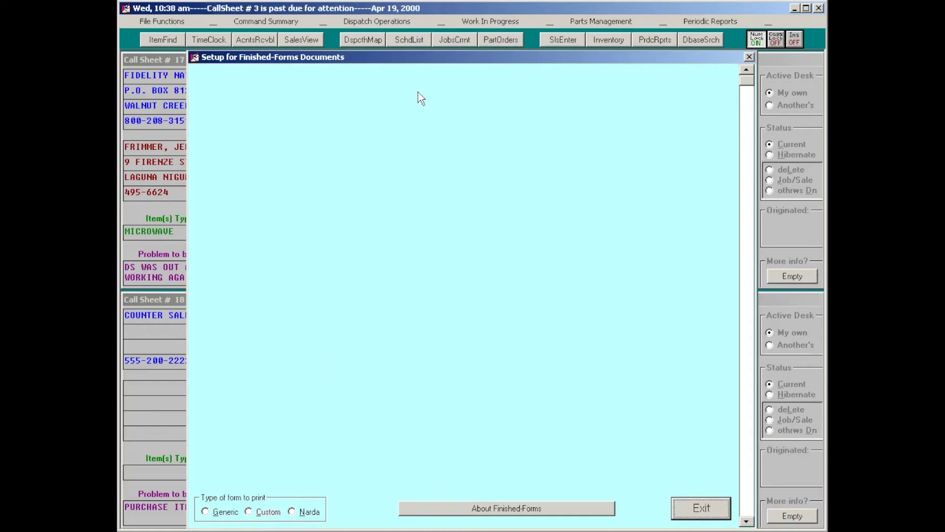
{"action": "left_click", "coordinate": [276, 517]}
{"action": "left_click", "coordinate": [390, 384]}
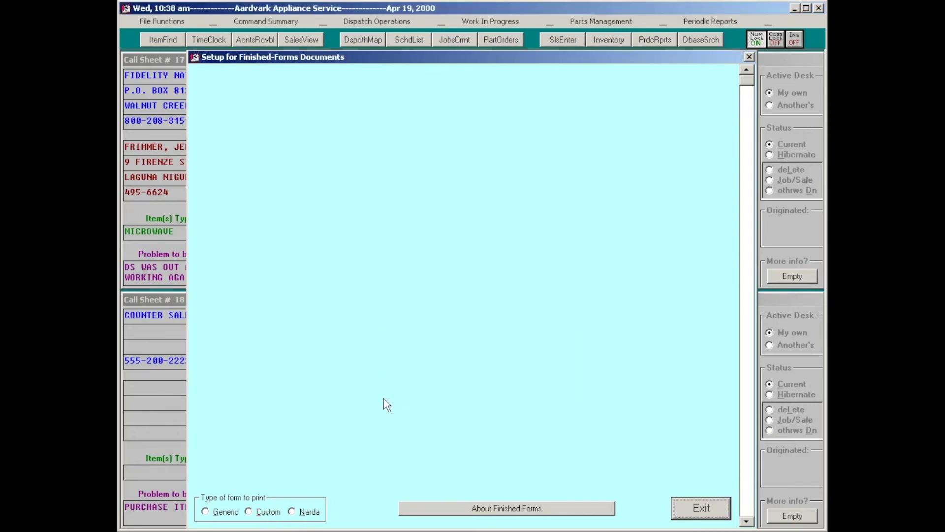
{"action": "key", "text": "Escape"}
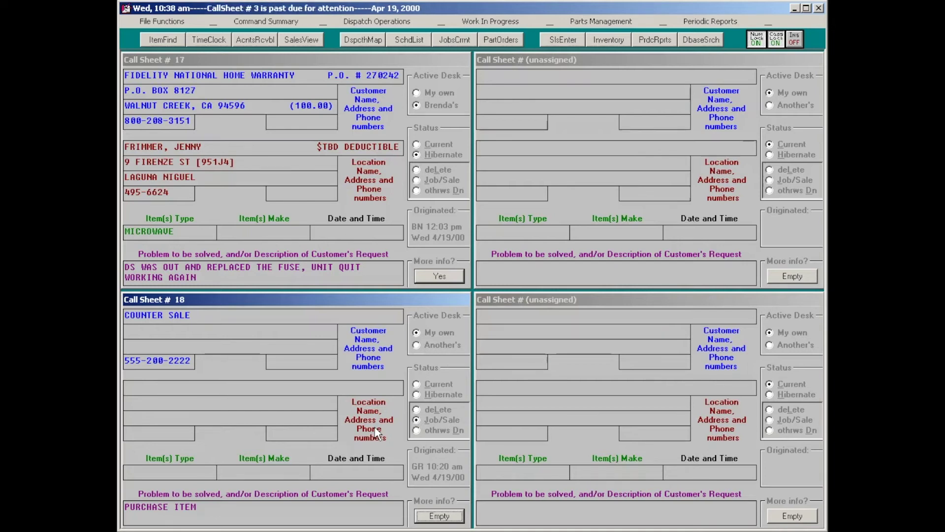
{"action": "key", "text": "Caps_Lock"}
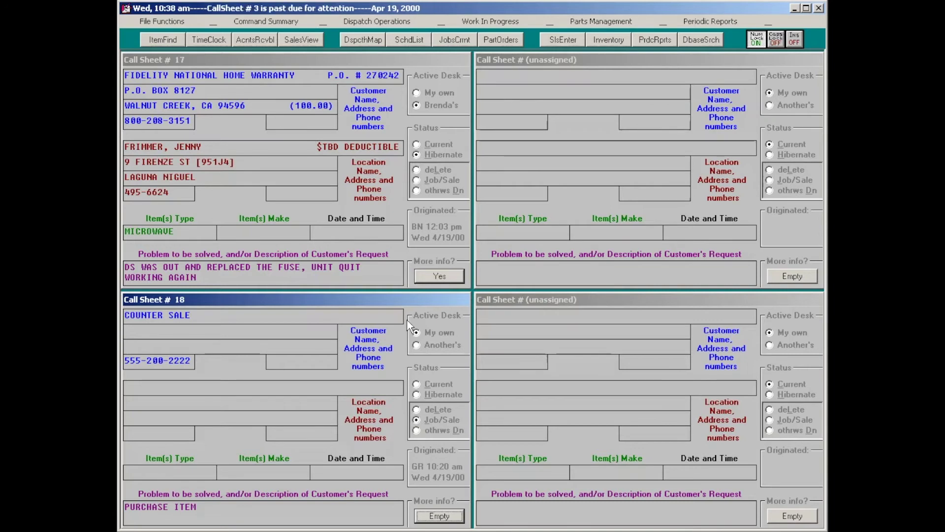
{"action": "key", "text": "Caps_Lock"}
{"action": "key", "text": "Caps_Lock"}
Open the Sales Entry Program, view the newest Accounts Receivable record, and close both windows.
{"action": "left_click", "coordinate": [563, 39]}
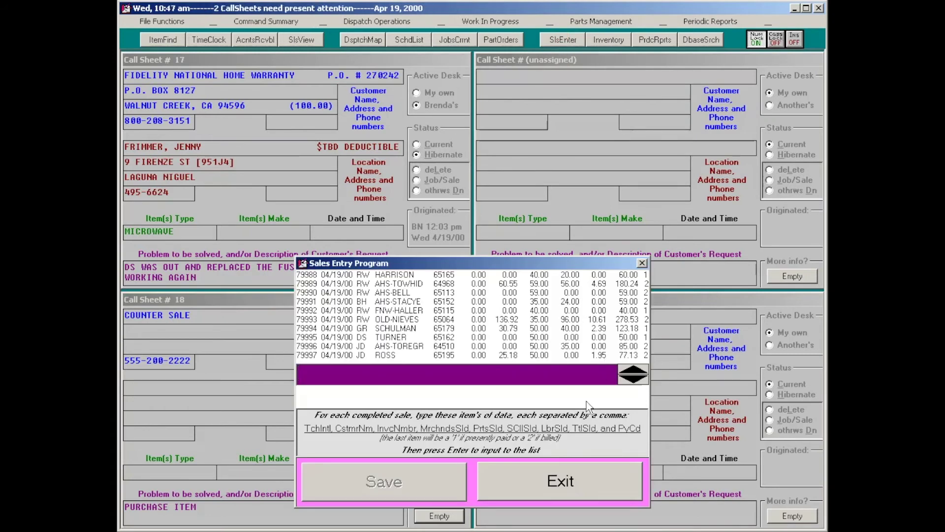
{"action": "key", "text": "F3"}
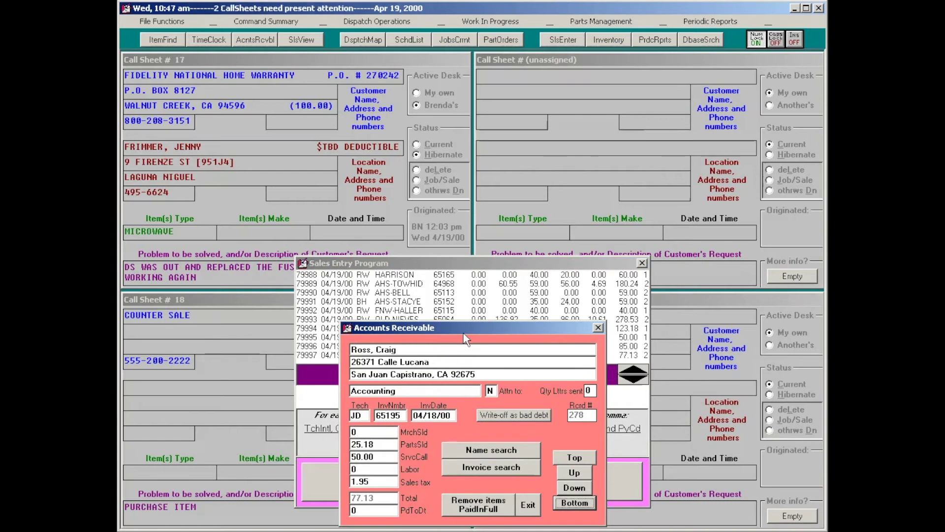
{"action": "key", "text": "Escape"}
{"action": "key", "text": "Escape"}
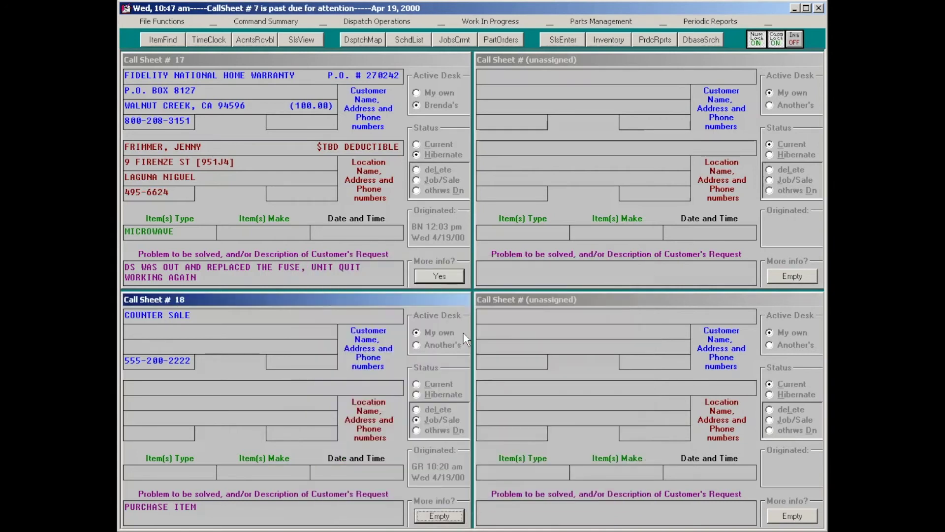
Open Accounts Receivable and browse backward from the newest record to record 264.
{"action": "key", "text": "F3"}
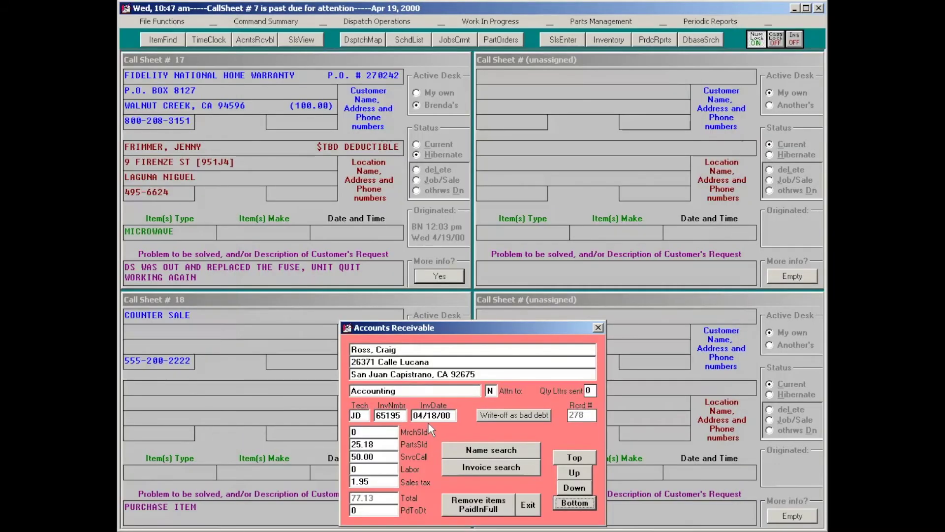
{"action": "key", "text": "Page_Up"}
{"action": "key", "text": "Page_Up"}
{"action": "key", "text": "Page_Up"}
{"action": "key", "text": "Page_Up"}
{"action": "key", "text": "Page_Up"}
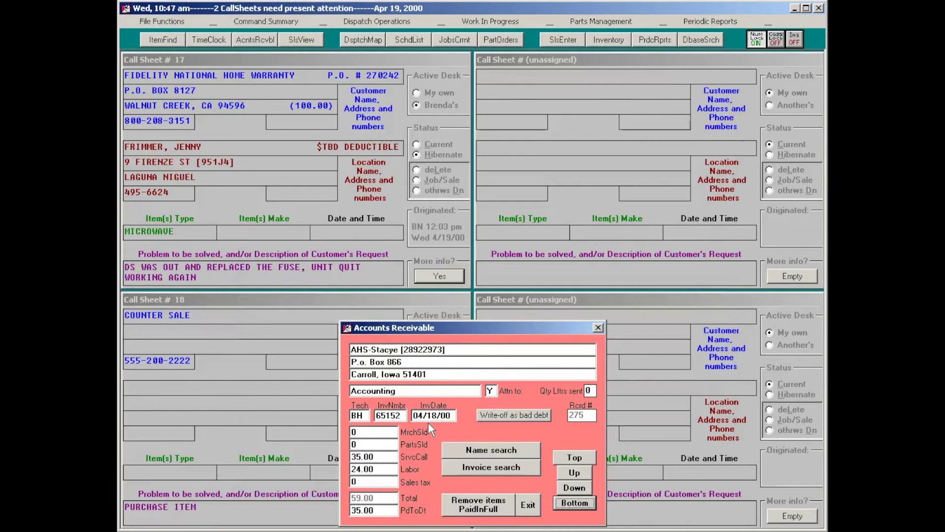
{"action": "key", "text": "Page_Up"}
{"action": "key", "text": "Page_Up"}
{"action": "key", "text": "Page_Up"}
{"action": "key", "text": "Page_Up"}
{"action": "key", "text": "Page_Up"}
{"action": "key", "text": "Page_Up"}
{"action": "key", "text": "Page_Up"}
{"action": "key", "text": "Page_Up"}
{"action": "key", "text": "Page_Up"}
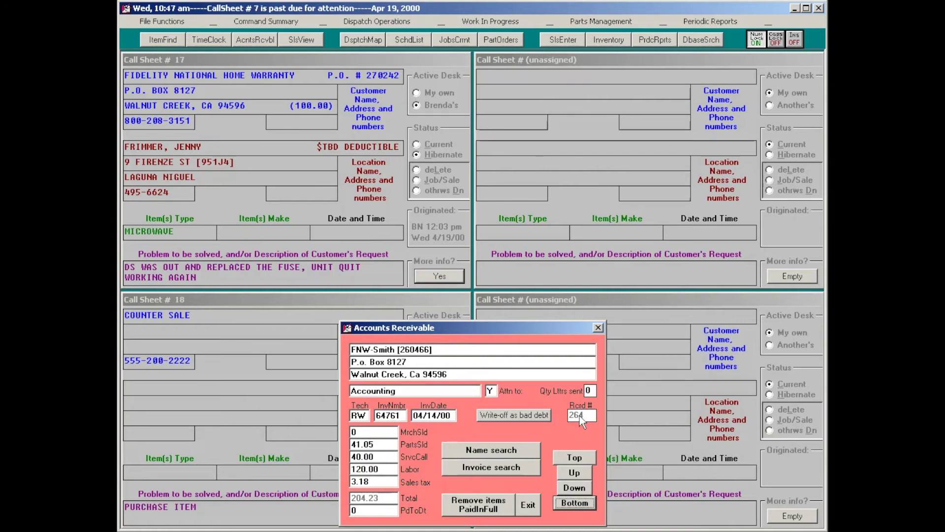
Browse forward through the Accounts Receivable records from record 264 to record 278.
{"action": "key", "text": "Page_Down"}
{"action": "key", "text": "Page_Down"}
{"action": "key", "text": "Page_Down"}
{"action": "key", "text": "Page_Down"}
{"action": "key", "text": "Page_Down"}
{"action": "key", "text": "Page_Down"}
{"action": "key", "text": "Page_Down"}
{"action": "key", "text": "Page_Down"}
{"action": "key", "text": "Page_Down"}
{"action": "key", "text": "Page_Down"}
{"action": "key", "text": "Page_Down"}
{"action": "key", "text": "Page_Down"}
{"action": "key", "text": "Page_Down"}
{"action": "key", "text": "Page_Down"}
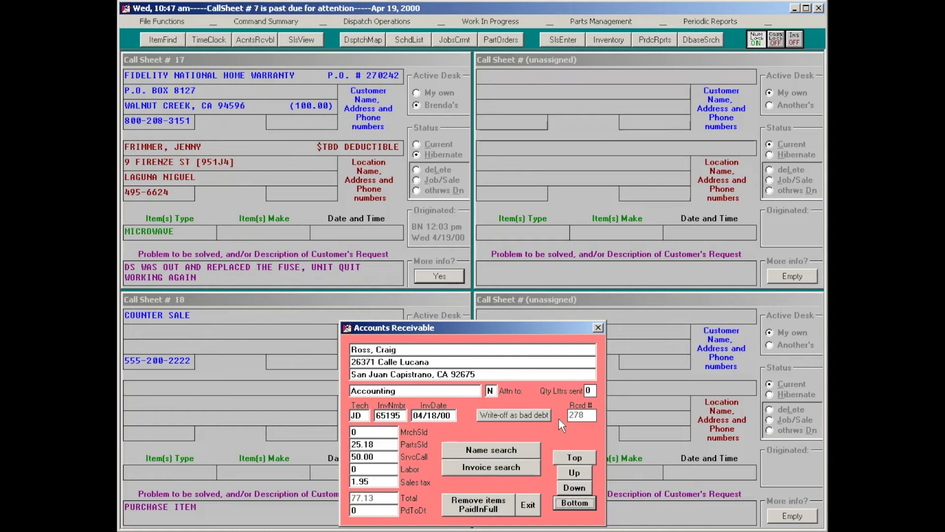
Go to the first Accounts Receivable record, browse forward through the oldest items, and return to the last record.
{"action": "key", "text": "Home"}
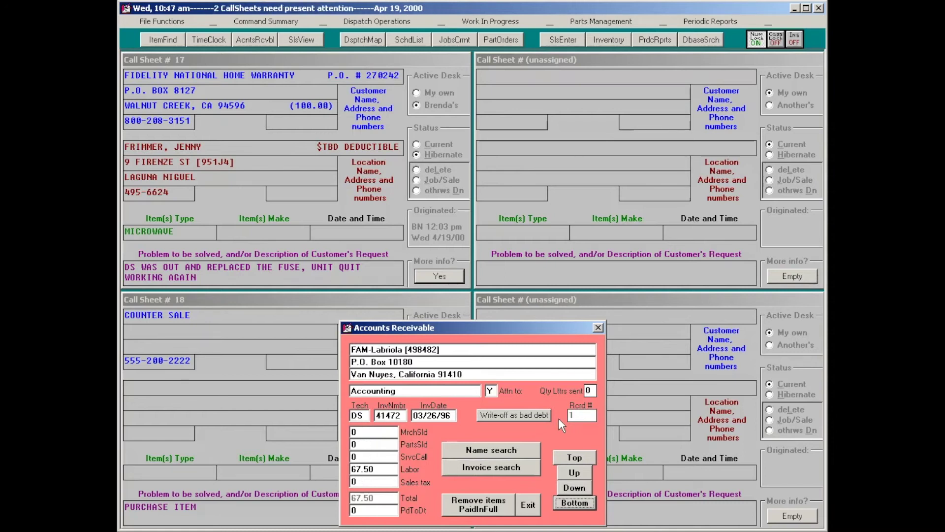
{"action": "key", "text": "Page_Down"}
{"action": "key", "text": "Page_Down"}
{"action": "key", "text": "Page_Down"}
{"action": "key", "text": "Page_Down"}
{"action": "key", "text": "Page_Down"}
{"action": "key", "text": "Page_Down"}
{"action": "key", "text": "Page_Down"}
{"action": "key", "text": "Page_Down"}
{"action": "key", "text": "Page_Down"}
{"action": "key", "text": "Page_Down"}
{"action": "key", "text": "Page_Down"}
{"action": "key", "text": "End"}
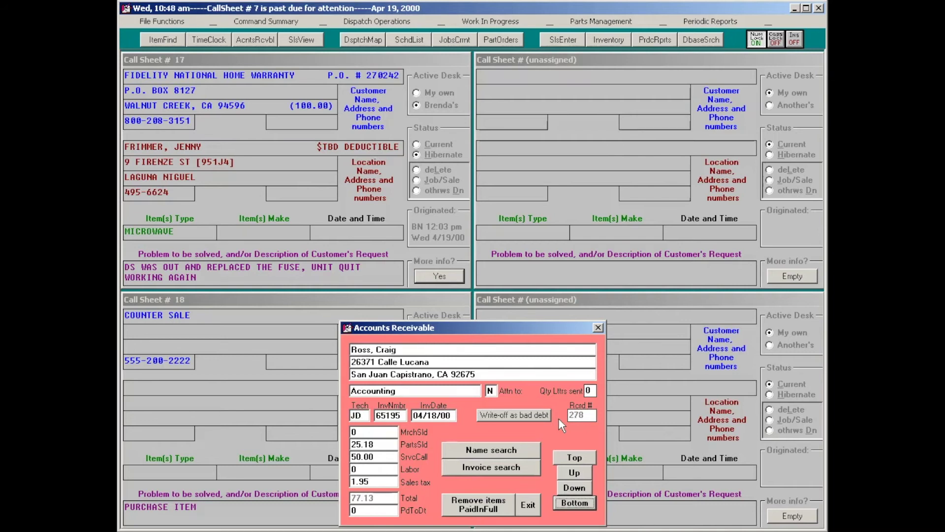
Browse backward through the Accounts Receivable records from the last one to record 267.
{"action": "key", "text": "Page_Up"}
{"action": "key", "text": "Page_Up"}
{"action": "key", "text": "Page_Up"}
{"action": "key", "text": "Page_Up"}
{"action": "key", "text": "Page_Up"}
{"action": "key", "text": "Page_Up"}
{"action": "key", "text": "Page_Up"}
{"action": "key", "text": "Page_Up"}
{"action": "key", "text": "Page_Up"}
{"action": "key", "text": "Page_Up"}
{"action": "key", "text": "Page_Up"}
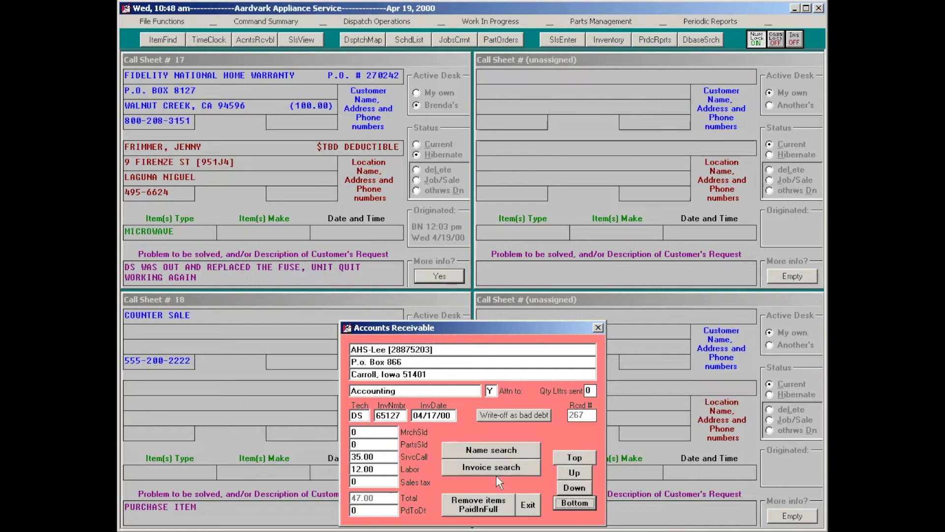
Step back to Accounts Receivable record 262 and check the last page of the Journal of Sales.
{"action": "left_click", "coordinate": [574, 472]}
{"action": "left_click", "coordinate": [574, 472]}
{"action": "left_click", "coordinate": [574, 473]}
{"action": "left_click", "coordinate": [574, 472]}
{"action": "left_click", "coordinate": [574, 473]}
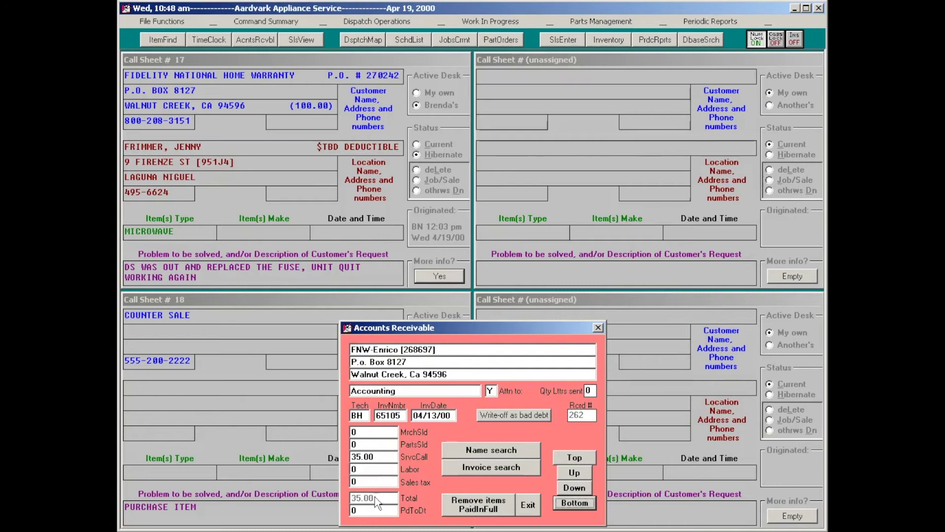
{"action": "key", "text": "F4"}
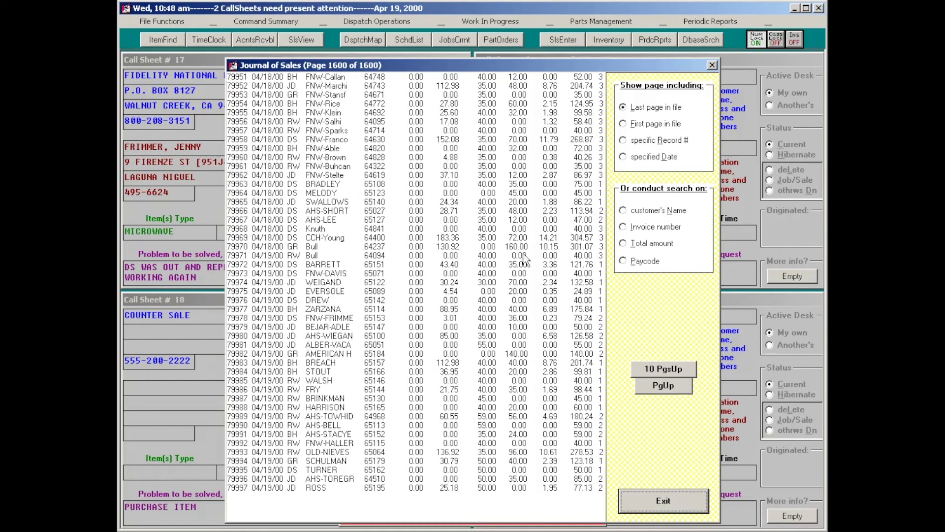
{"action": "key", "text": "Escape"}
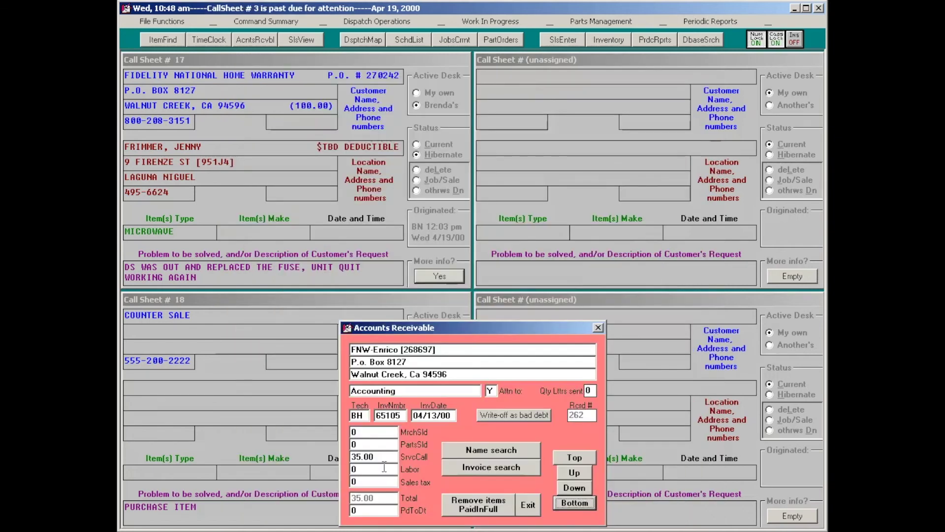
Step back to Accounts Receivable record 261 and check its amount paid to date.
{"action": "key", "text": "Caps_Lock"}
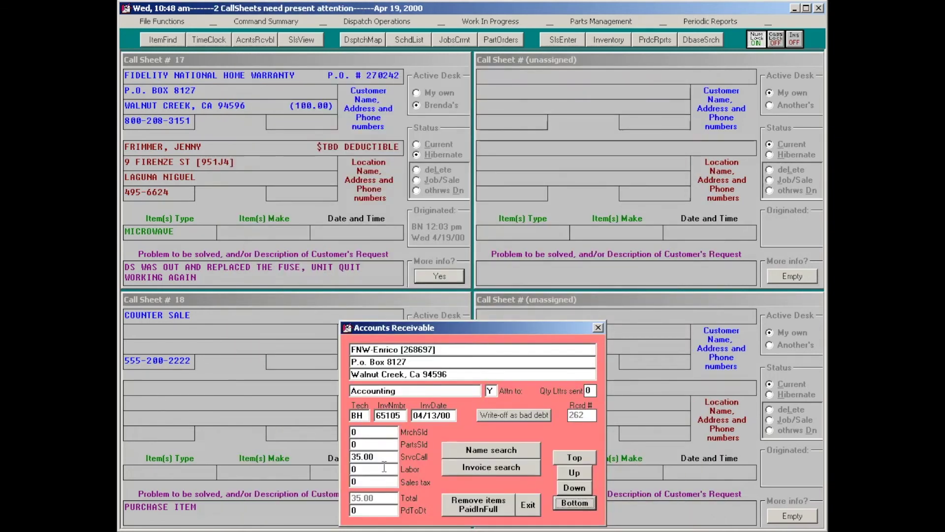
{"action": "key", "text": "Page_Up"}
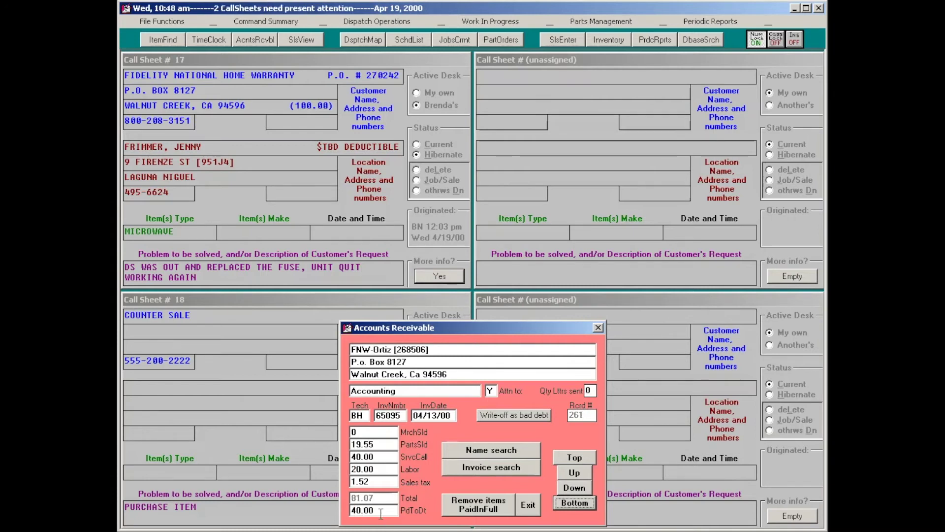
{"action": "mouse_move", "coordinate": [375, 514]}
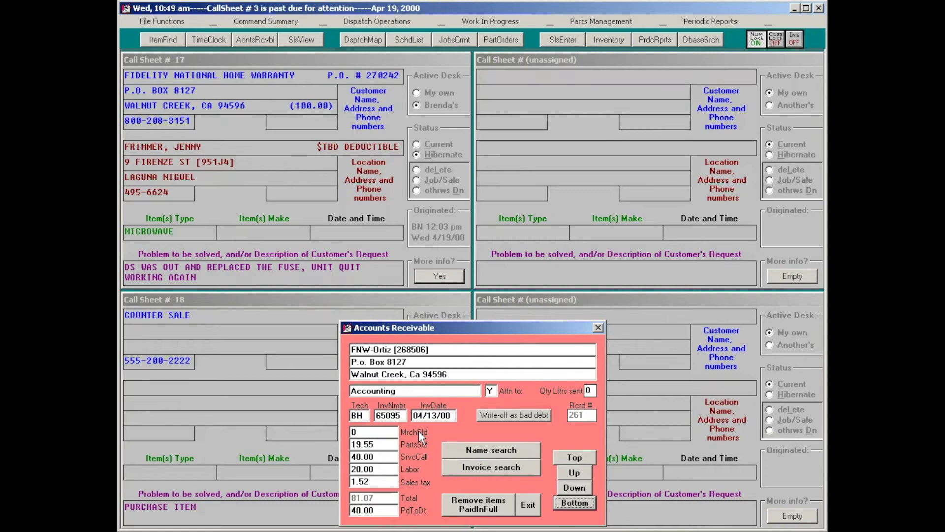
List the accounts due for standard dunning letters, moving the option window clear of the Accounts Receivable form.
{"action": "key", "text": "ctrl+p"}
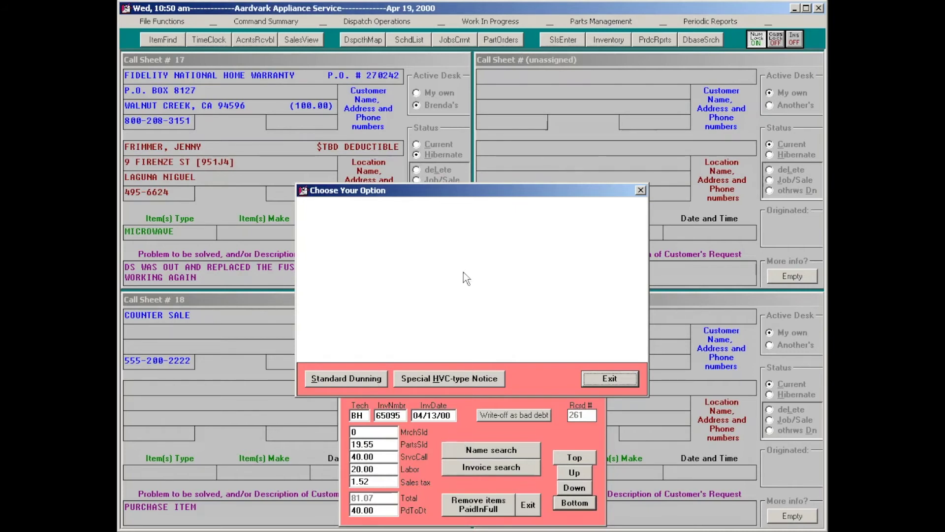
{"action": "left_click_drag", "start_coordinate": [490, 185], "coordinate": [486, 79]}
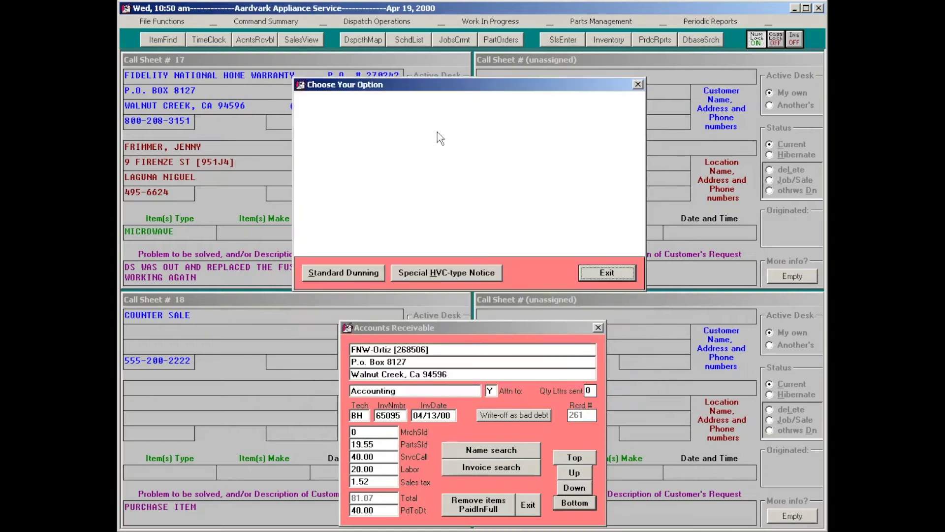
{"action": "left_click", "coordinate": [341, 276]}
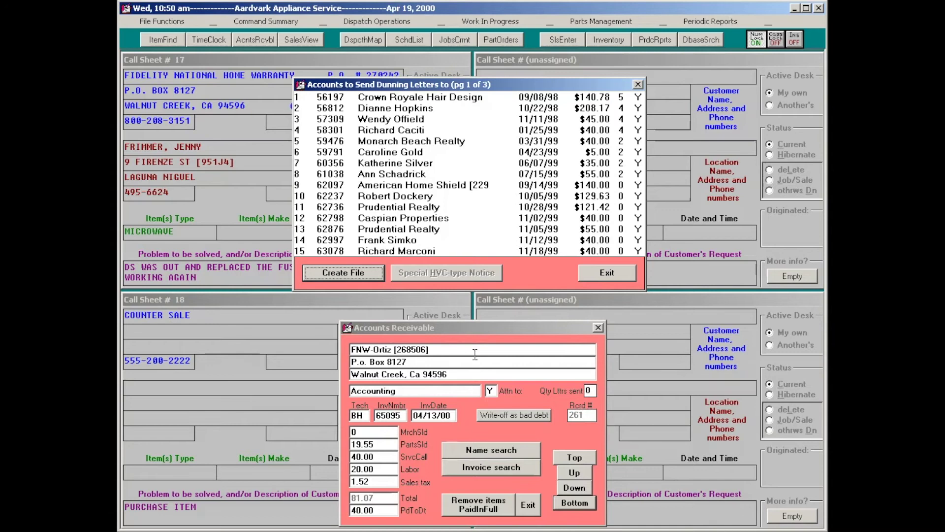
Browse backward through the Accounts Receivable records from record 261 to record 257.
{"action": "left_click", "coordinate": [497, 390]}
{"action": "key", "text": "Page_Up"}
{"action": "key", "text": "Page_Up"}
{"action": "key", "text": "Page_Up"}
{"action": "key", "text": "Page_Up"}
{"action": "key", "text": "Page_Up"}
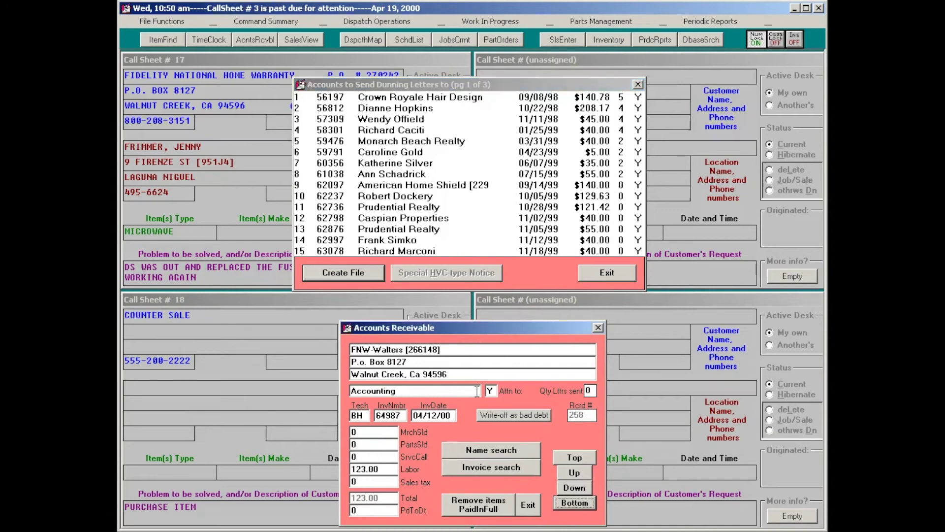
{"action": "key", "text": "Page_Down"}
{"action": "key", "text": "Page_Up"}
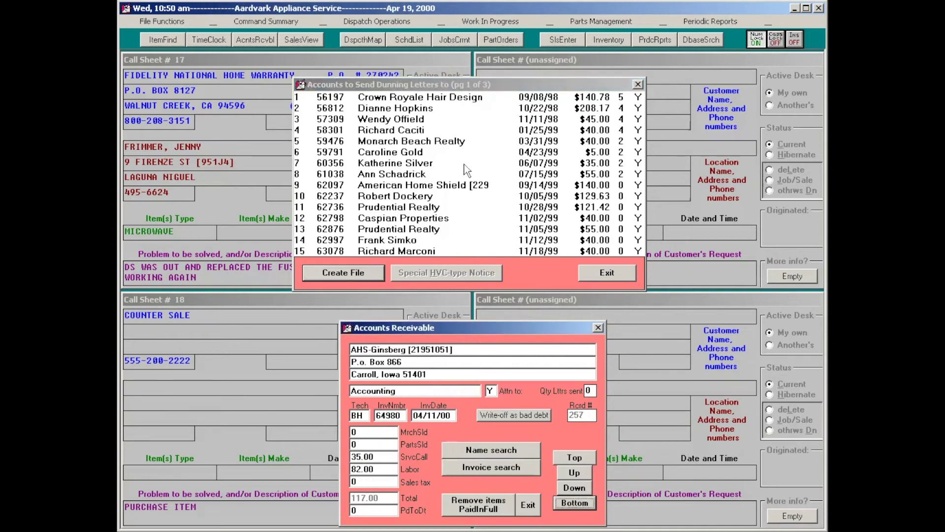
Page through all three pages of the dunning letter list to examine the accounts, dates, amounts and letter counts.
{"action": "left_click", "coordinate": [399, 106]}
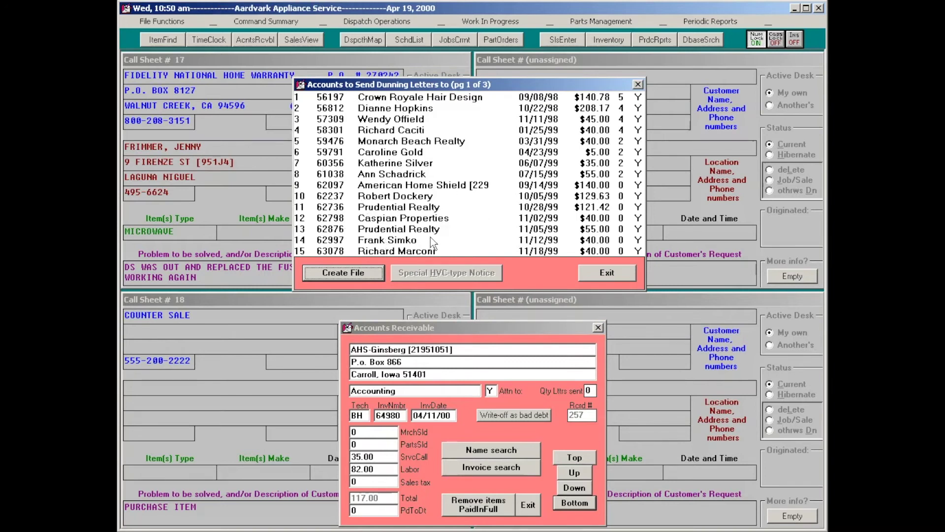
{"action": "key", "text": "Page_Down"}
{"action": "key", "text": "Page_Down"}
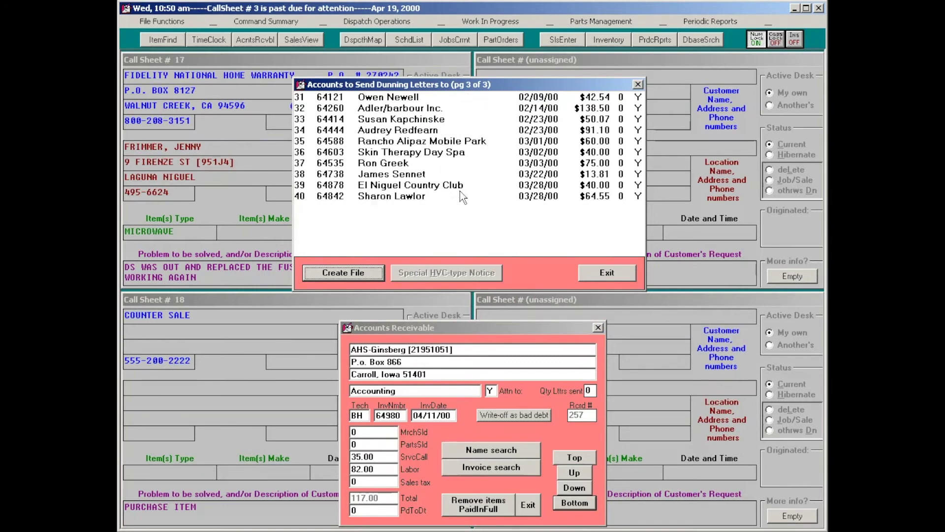
{"action": "key", "text": "Page_Up"}
{"action": "key", "text": "Page_Up"}
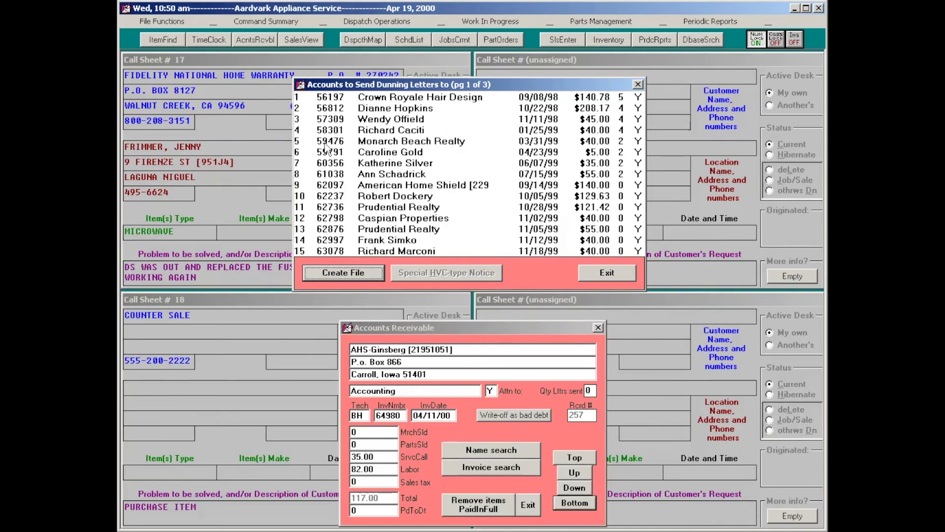
{"action": "key", "text": "Insert"}
{"action": "key", "text": "Page_Down"}
{"action": "key", "text": "Page_Down"}
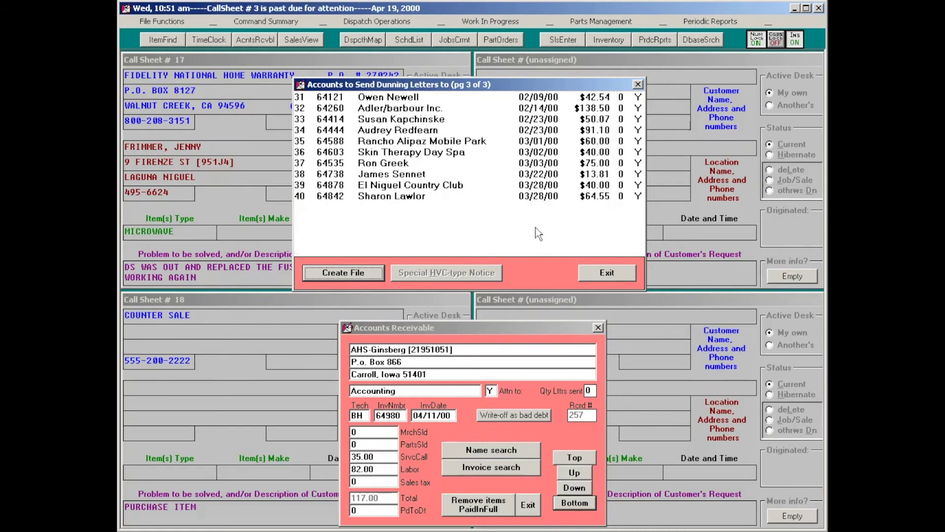
{"action": "key", "text": "Page_Up"}
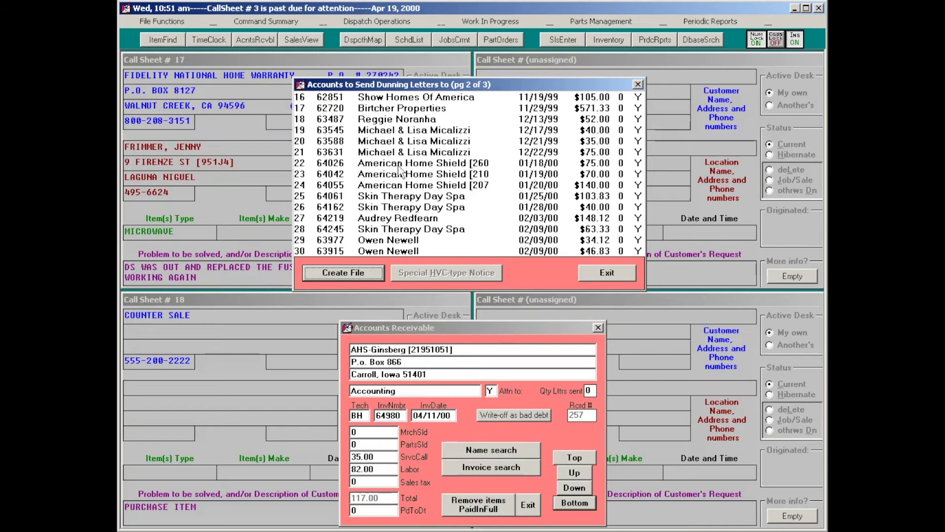
{"action": "key", "text": "Page_Down"}
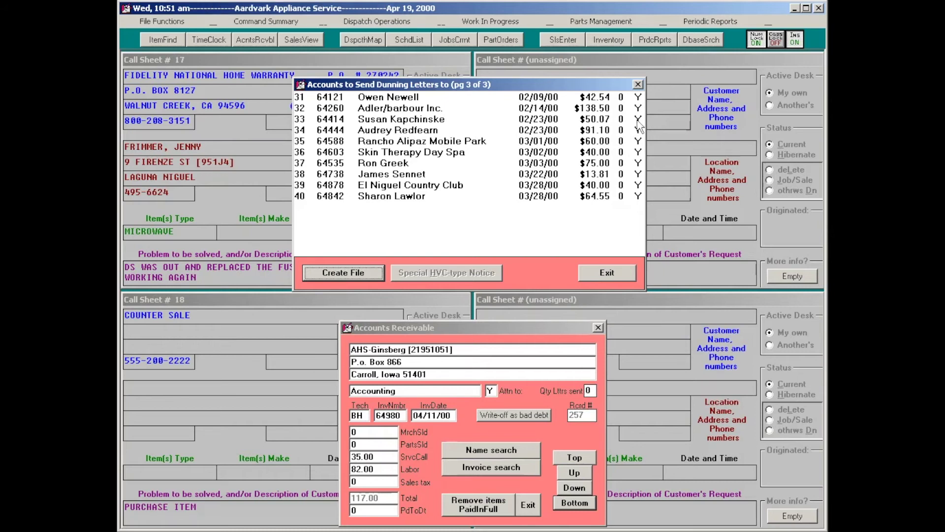
Exclude the three American Home Shield items on page 2, lines 22 to 24, from the dunning letters.
{"action": "key", "text": "Page_Up"}
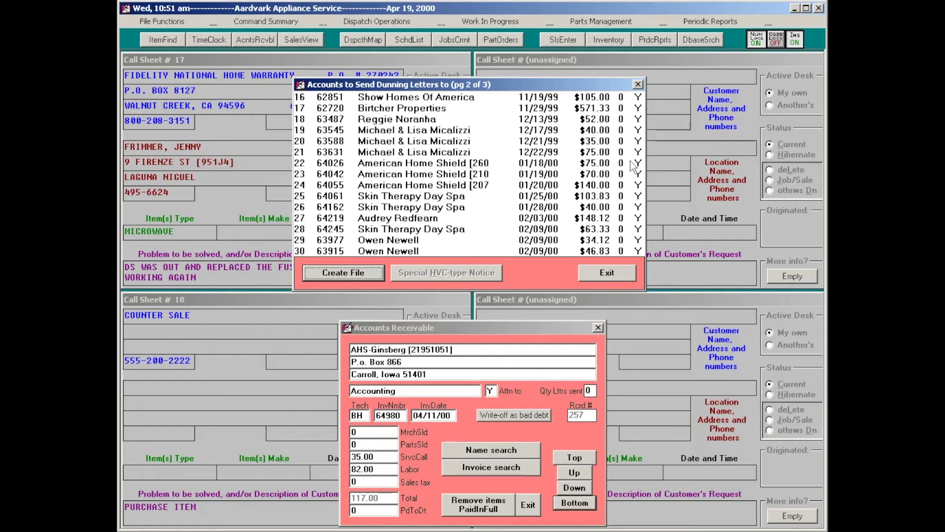
{"action": "left_click", "coordinate": [638, 174]}
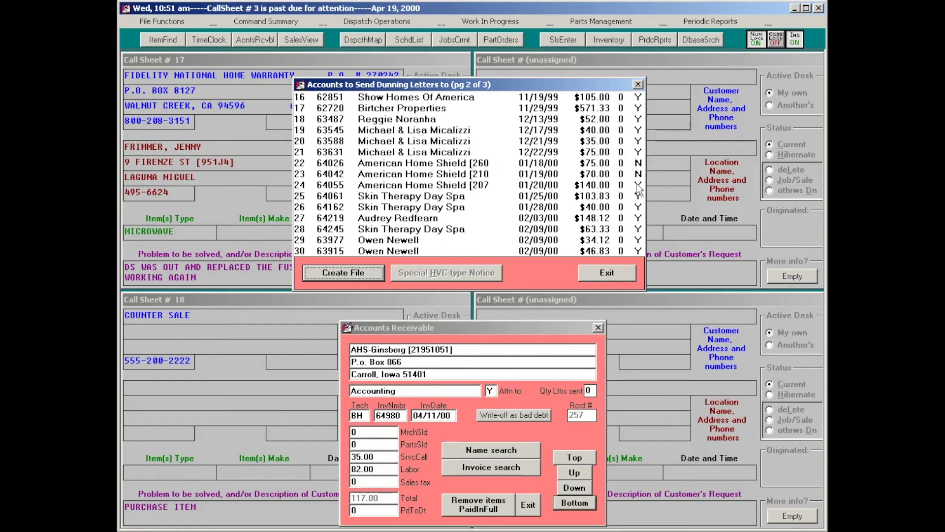
{"action": "left_click", "coordinate": [638, 185]}
Exclude line 40 on page 3 and Crown Royale Hair Design on line 1 from the dunning letters.
{"action": "key", "text": "Page_Down"}
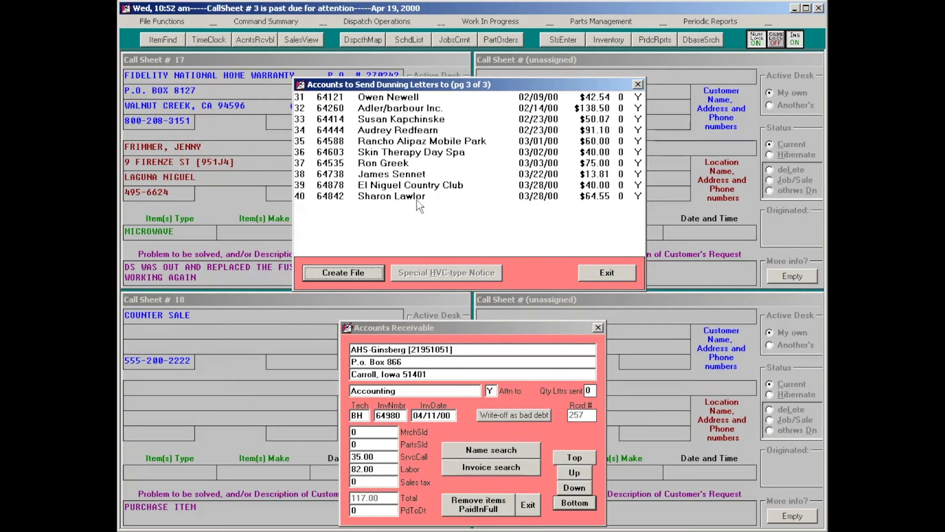
{"action": "left_click", "coordinate": [639, 196]}
{"action": "key", "text": "Page_Up"}
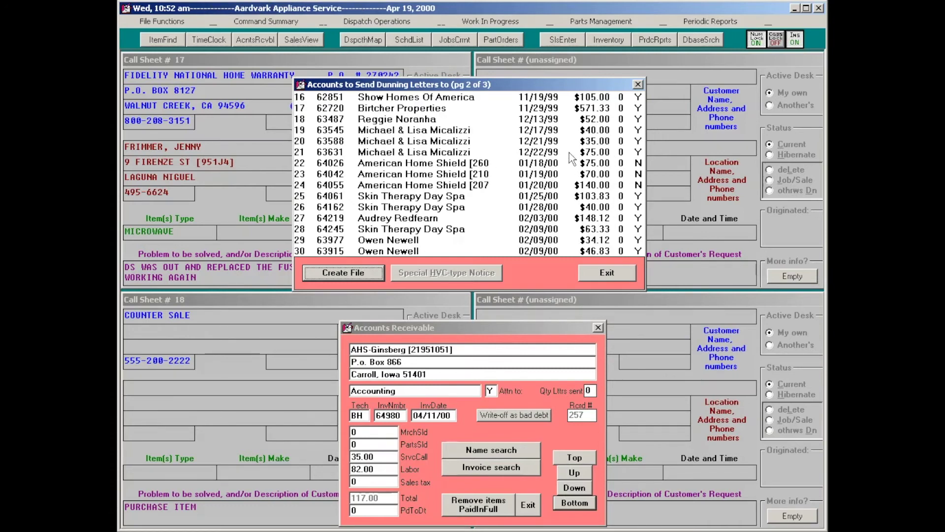
{"action": "key", "text": "Page_Up"}
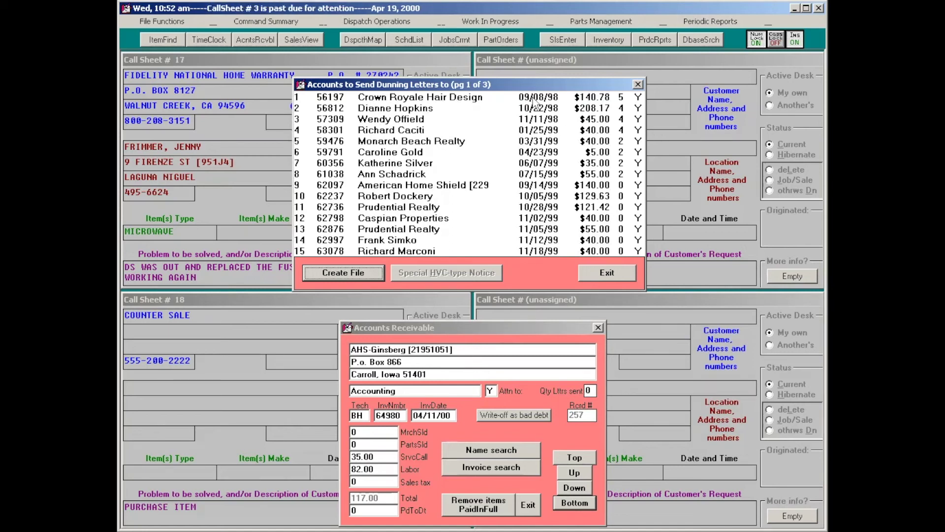
{"action": "left_click", "coordinate": [636, 97]}
Create the dunning data file as DunList.doc in the sd folder and cancel raising the items' notice codes.
{"action": "left_click", "coordinate": [366, 274]}
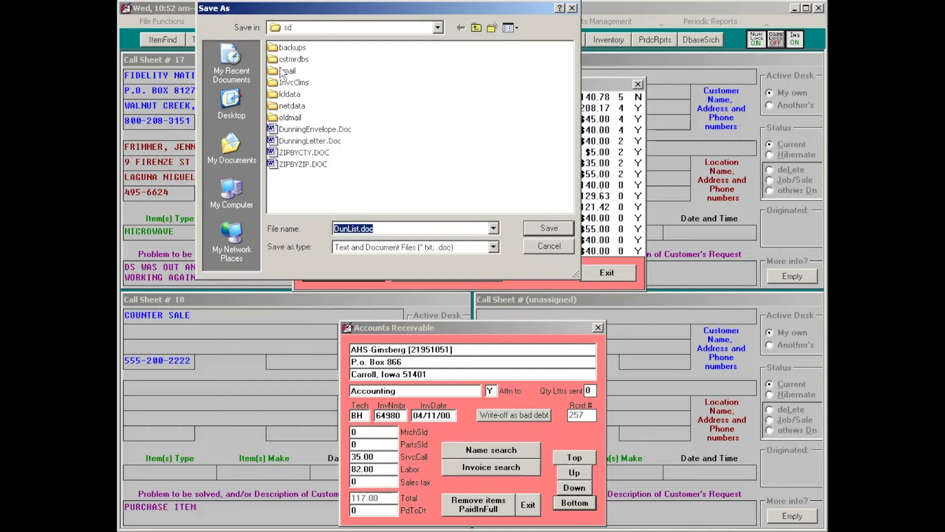
{"action": "left_click", "coordinate": [541, 227]}
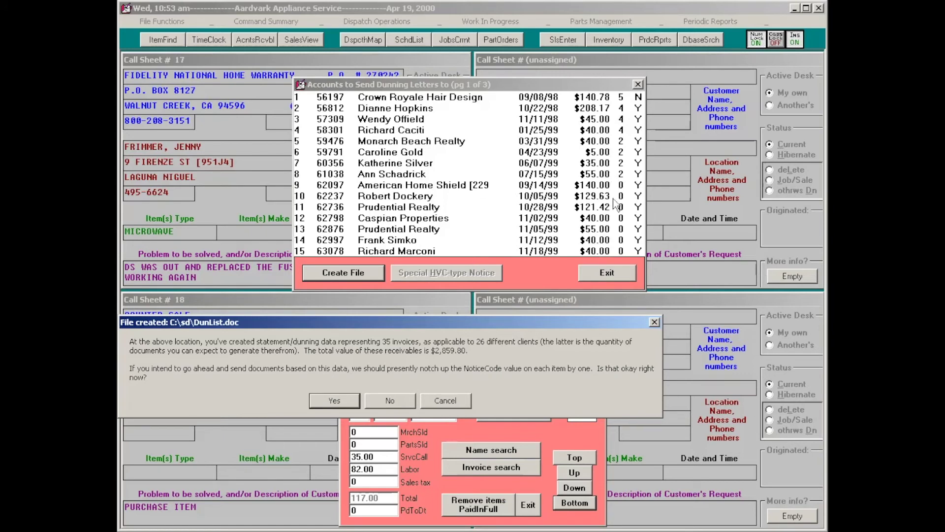
{"action": "left_click", "coordinate": [444, 400]}
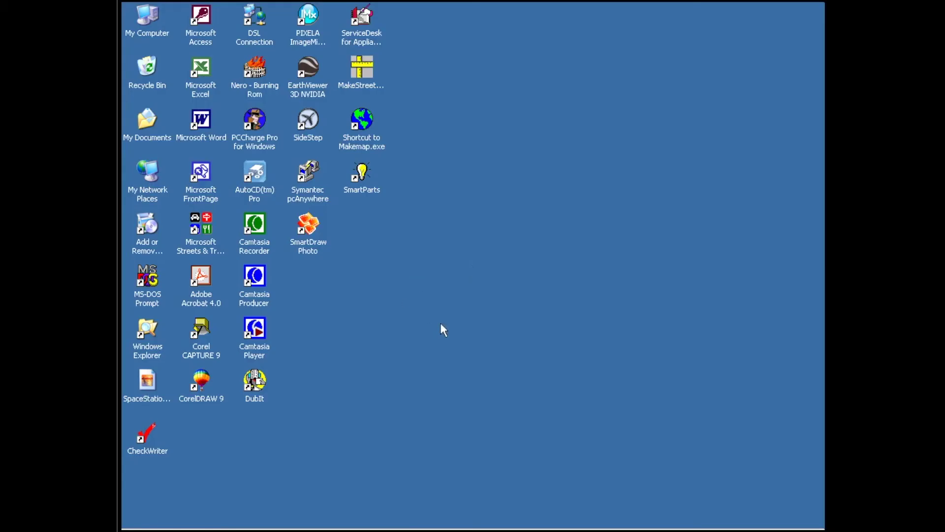
Switch to Microsoft Word and open DunningLetter.Doc from the C:\sd folder.
{"action": "double_click", "coordinate": [201, 121]}
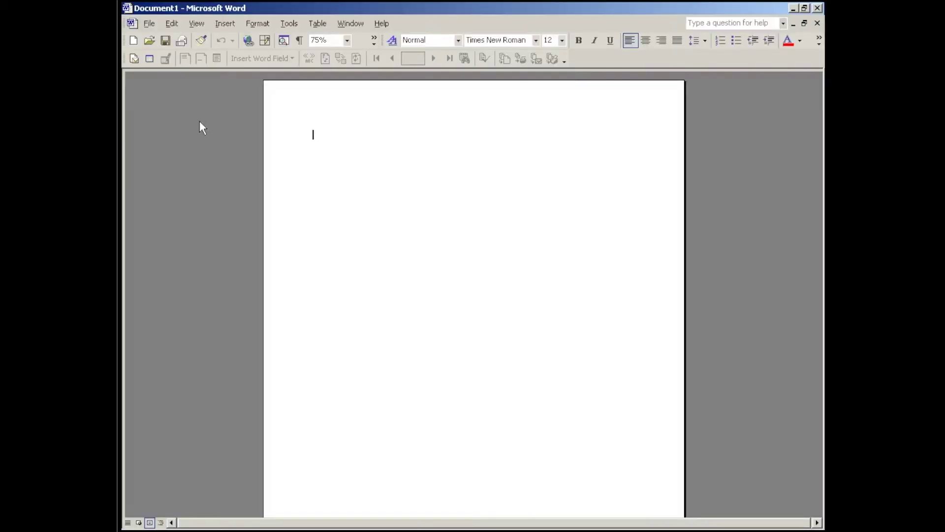
{"action": "left_click", "coordinate": [149, 23]}
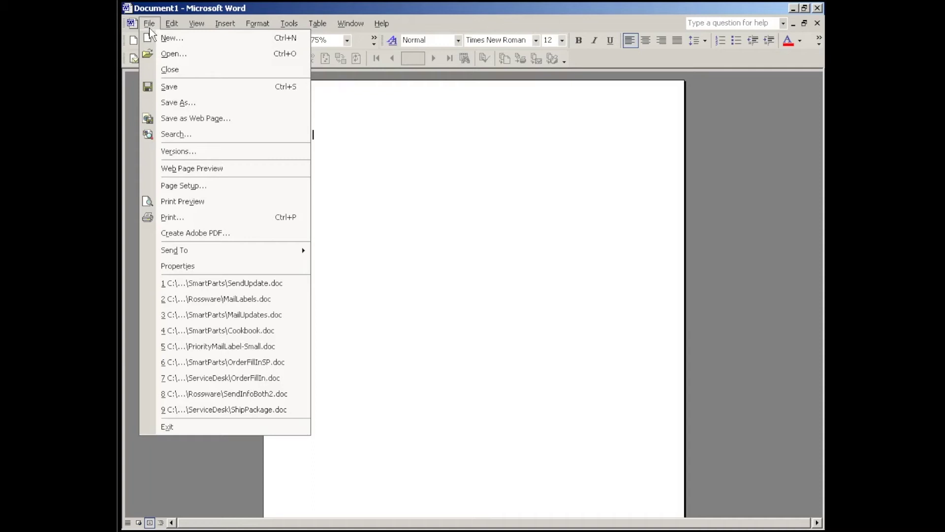
{"action": "left_click", "coordinate": [166, 54]}
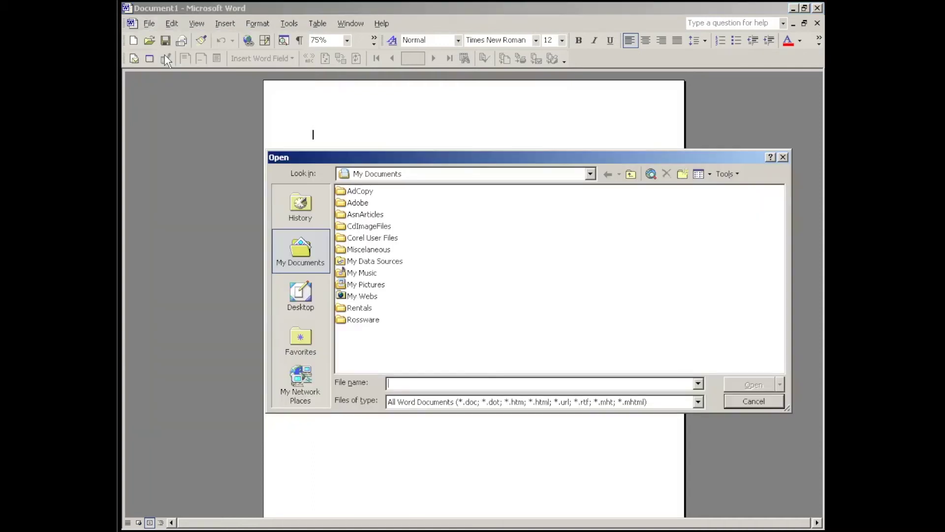
{"action": "left_click", "coordinate": [590, 175]}
{"action": "left_click", "coordinate": [424, 245]}
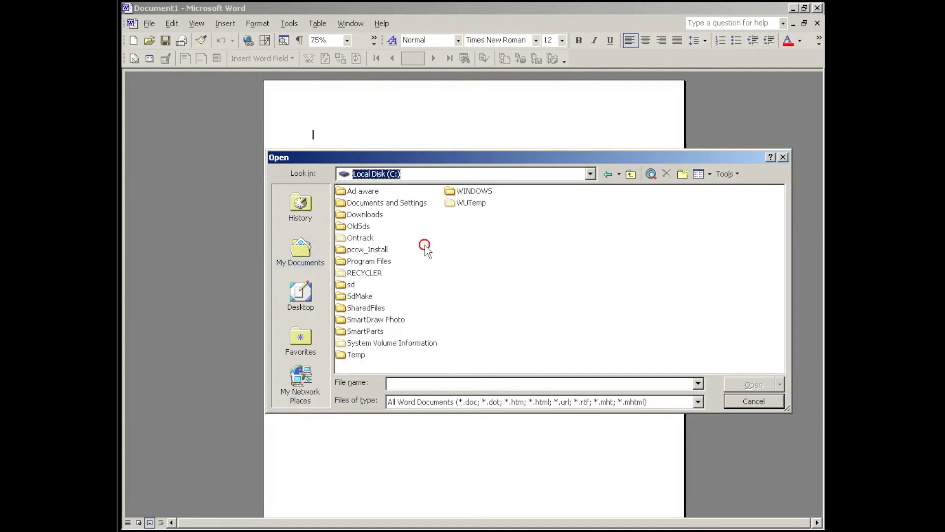
{"action": "double_click", "coordinate": [342, 286]}
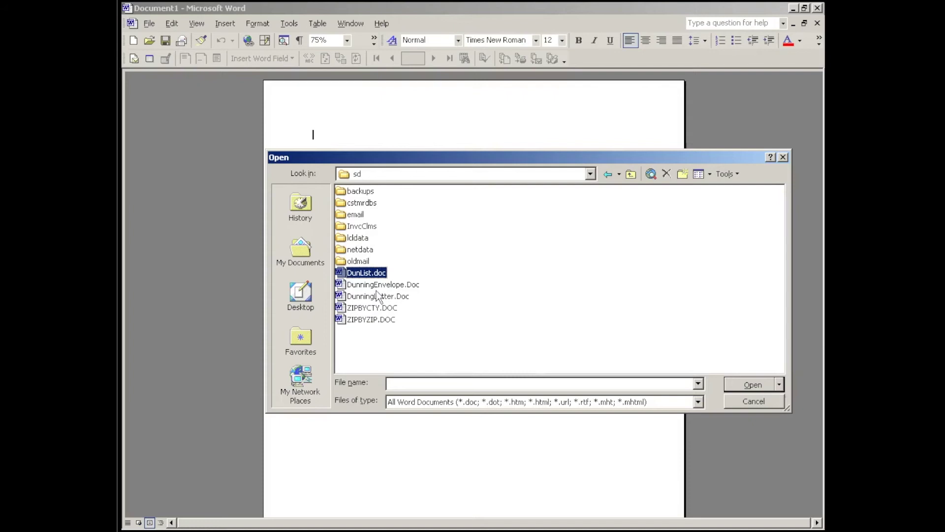
{"action": "double_click", "coordinate": [357, 297]}
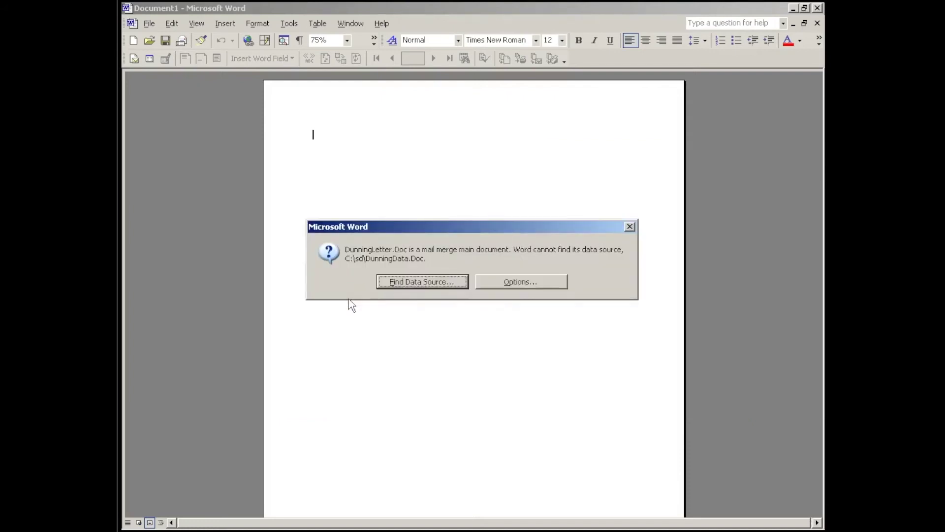
Connect DunList.doc from the C:\sd folder as the dunning letter's mail merge data source and view the letter.
{"action": "left_click", "coordinate": [423, 282]}
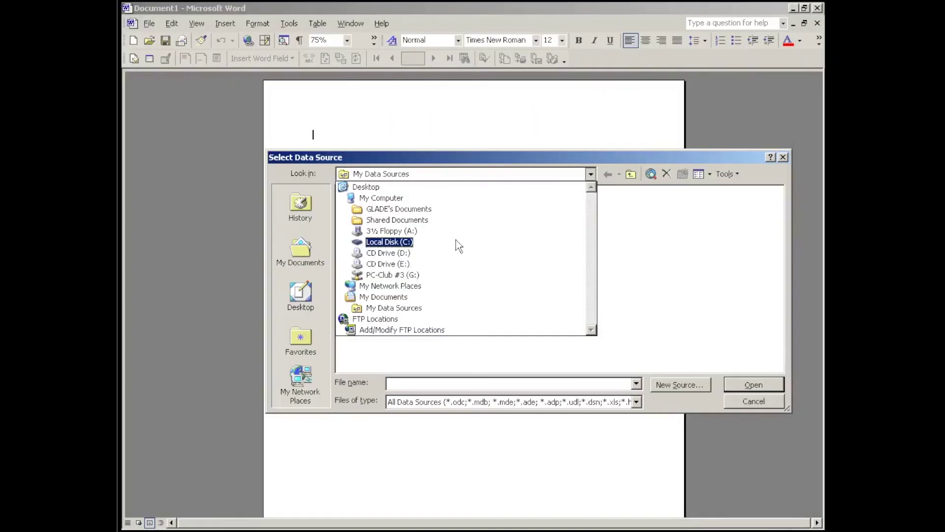
{"action": "left_click", "coordinate": [456, 240]}
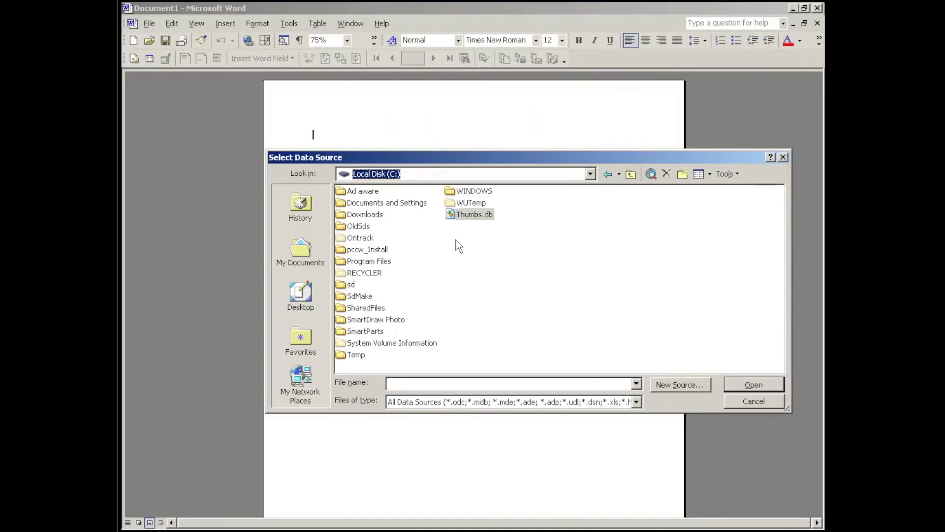
{"action": "double_click", "coordinate": [351, 284]}
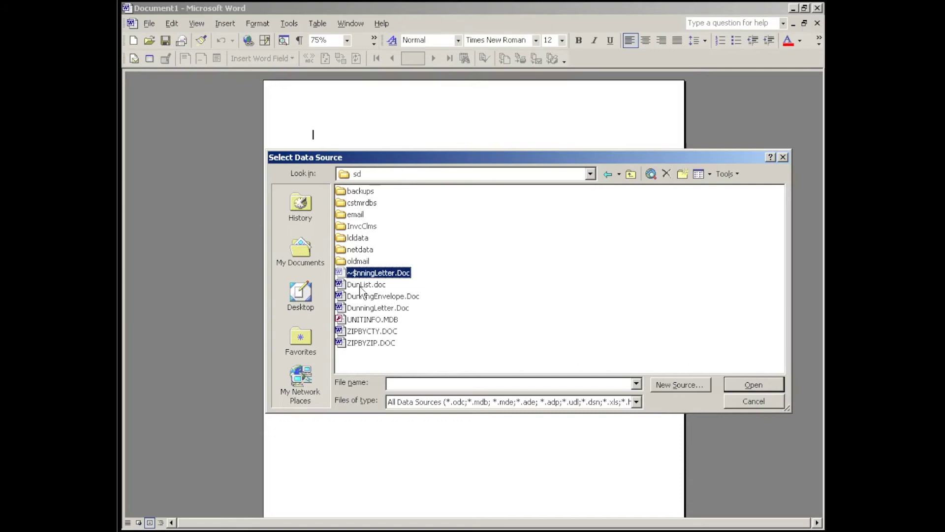
{"action": "left_click", "coordinate": [423, 523]}
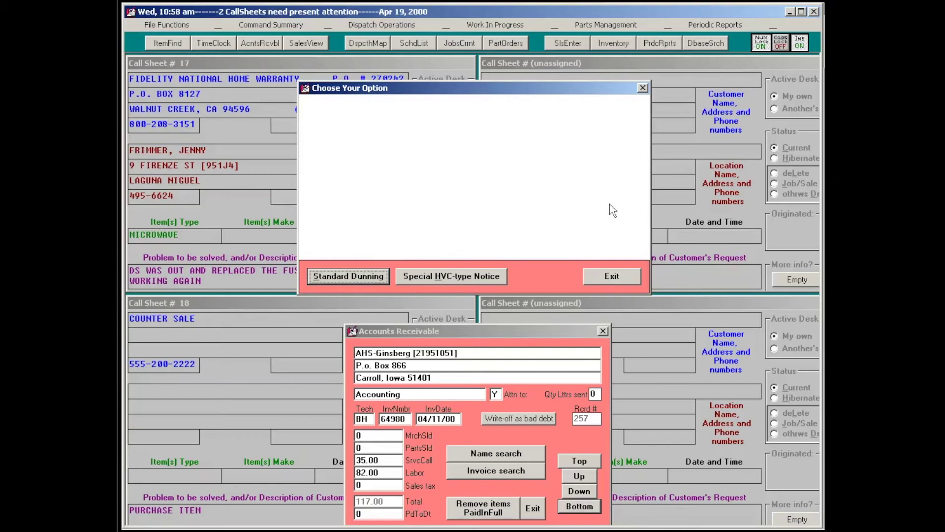
{"action": "left_click", "coordinate": [790, 11]}
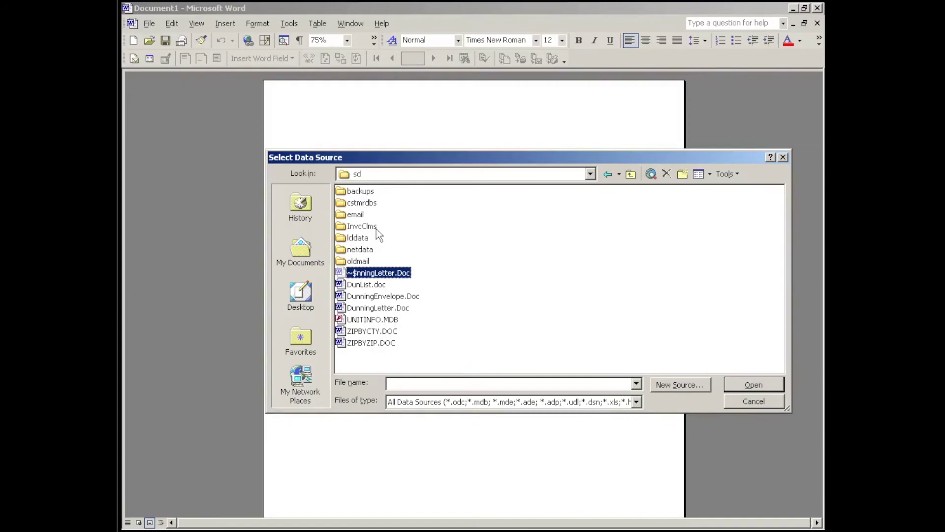
{"action": "double_click", "coordinate": [358, 284]}
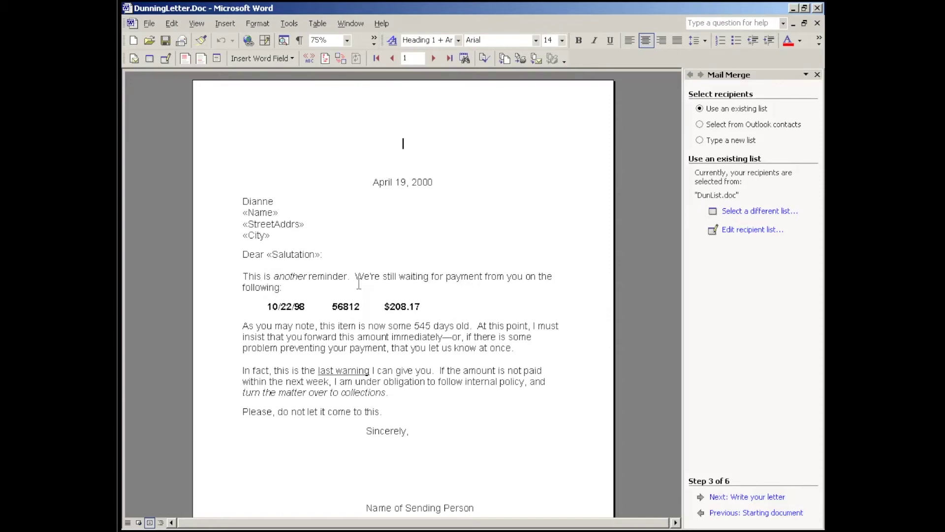
{"action": "scroll", "coordinate": [359, 285], "scroll_direction": "down", "scroll_amount": 1}
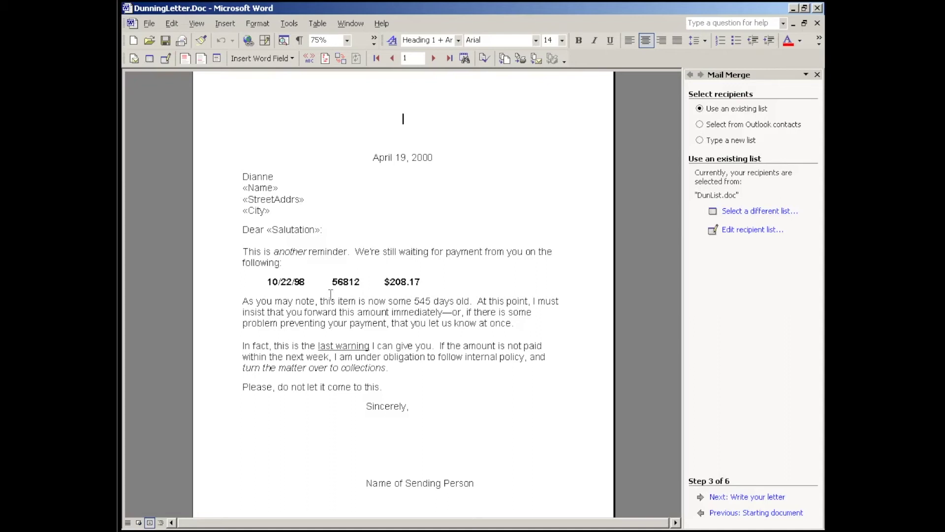
Advance the dunning letter to record 7 and display the merged customer data in place of the field names.
{"action": "left_click", "coordinate": [433, 58]}
{"action": "left_click", "coordinate": [433, 58]}
{"action": "left_click", "coordinate": [433, 58]}
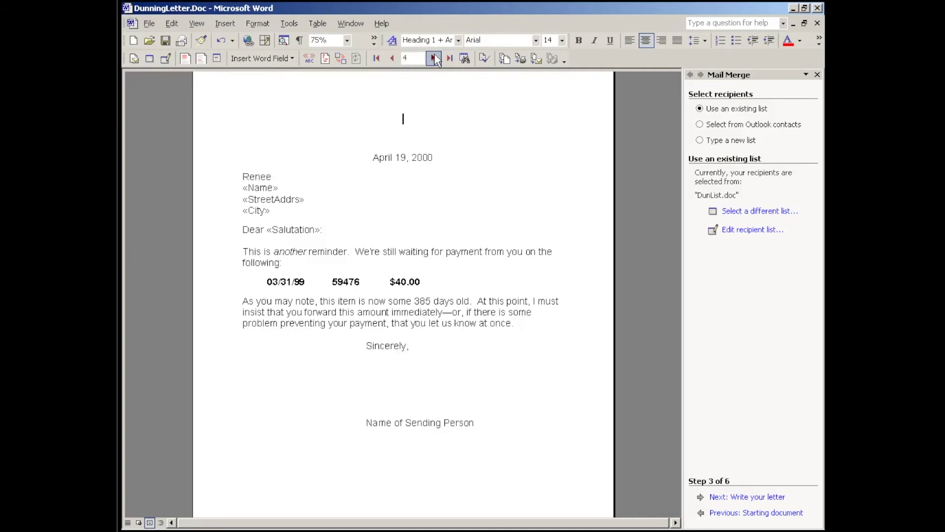
{"action": "left_click", "coordinate": [433, 58]}
{"action": "left_click", "coordinate": [433, 58]}
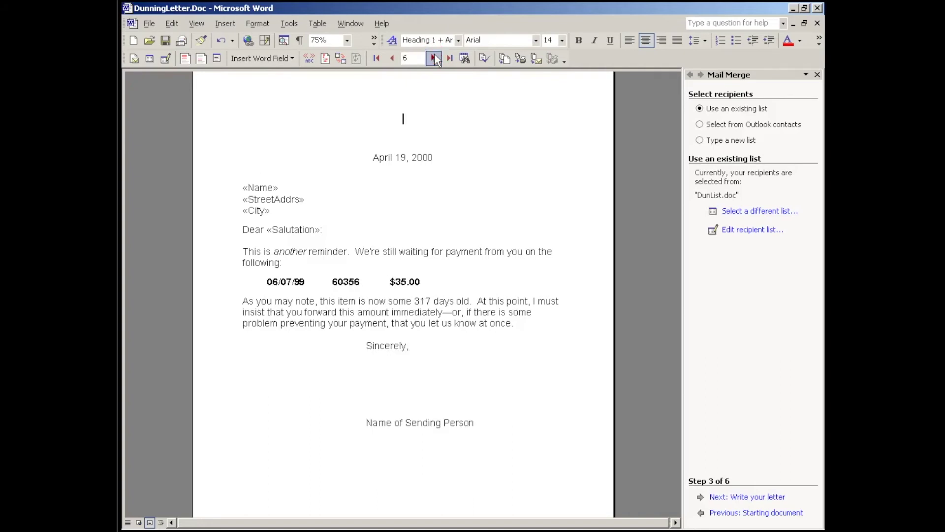
{"action": "left_click", "coordinate": [433, 58]}
{"action": "left_click", "coordinate": [306, 58]}
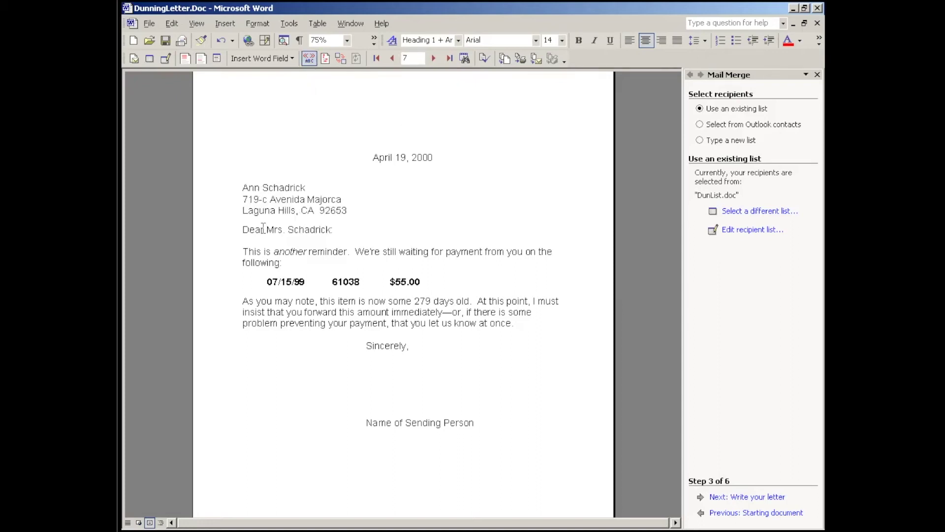
Review the merged dunning letters one by one from record 8 through record 17.
{"action": "left_click", "coordinate": [433, 58]}
{"action": "left_click", "coordinate": [432, 58]}
{"action": "left_click", "coordinate": [432, 58]}
{"action": "left_click", "coordinate": [433, 58]}
{"action": "left_click", "coordinate": [432, 59]}
{"action": "left_click", "coordinate": [431, 59]}
{"action": "left_click", "coordinate": [431, 59]}
{"action": "left_click", "coordinate": [431, 59]}
{"action": "left_click", "coordinate": [432, 59]}
{"action": "left_click", "coordinate": [431, 59]}
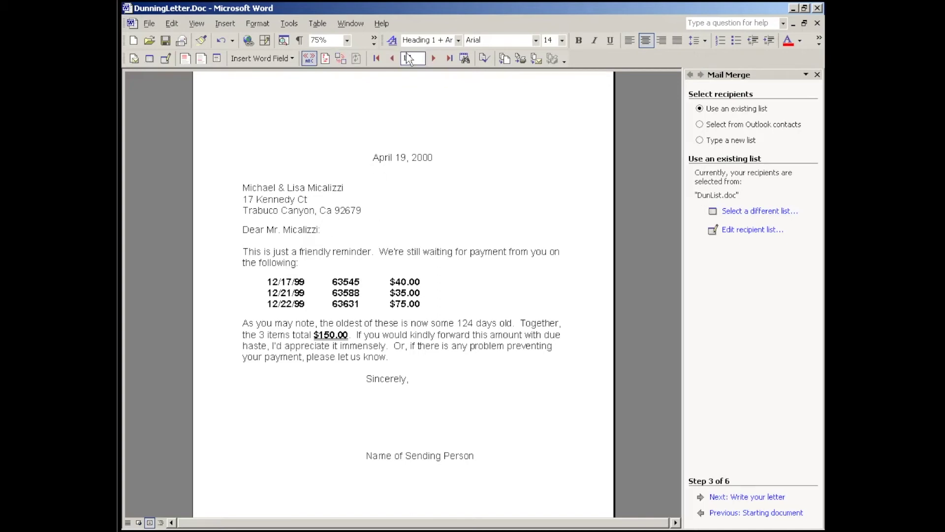
Compare the letter with its field names, and view the Merge to Printer options without printing.
{"action": "left_click", "coordinate": [309, 58]}
{"action": "left_click", "coordinate": [309, 58]}
{"action": "left_click", "coordinate": [519, 60]}
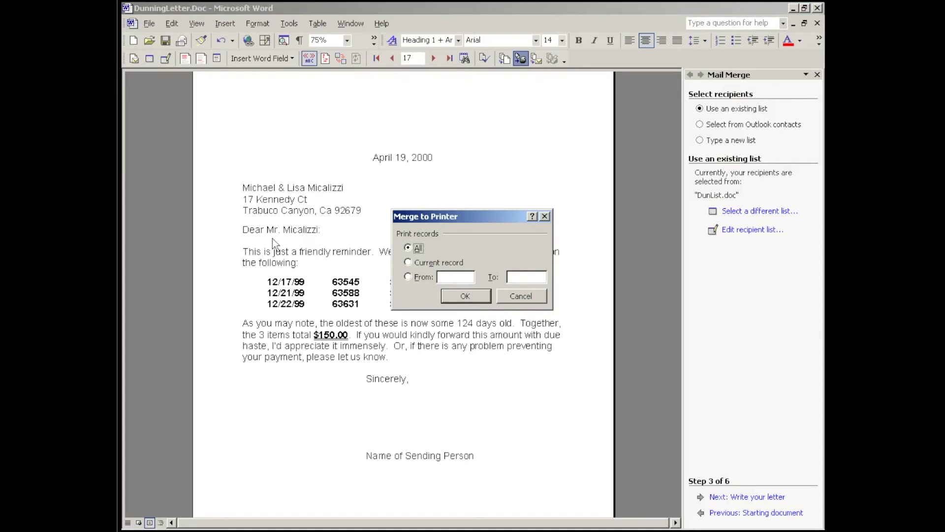
{"action": "key", "text": "Escape"}
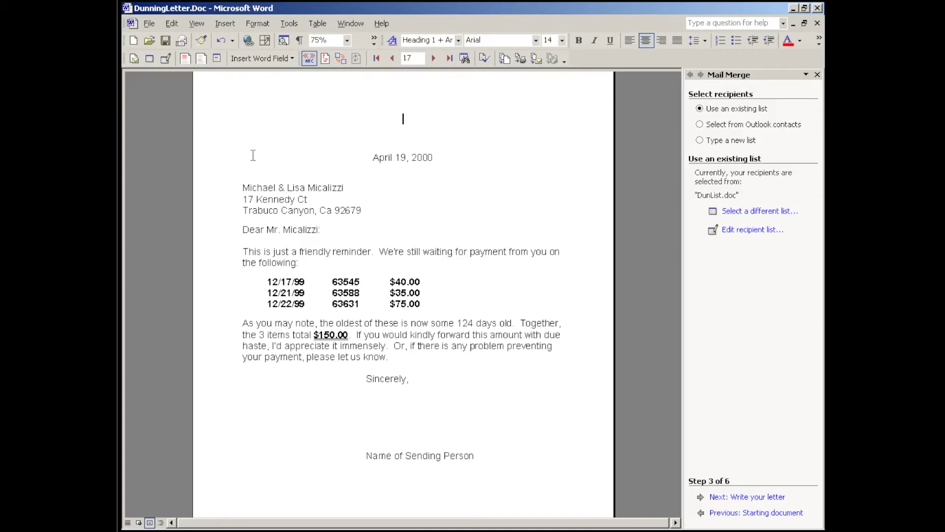
Examine the wording and listed items of the friendly reminder letters in records 18 through 21.
{"action": "left_click", "coordinate": [434, 58]}
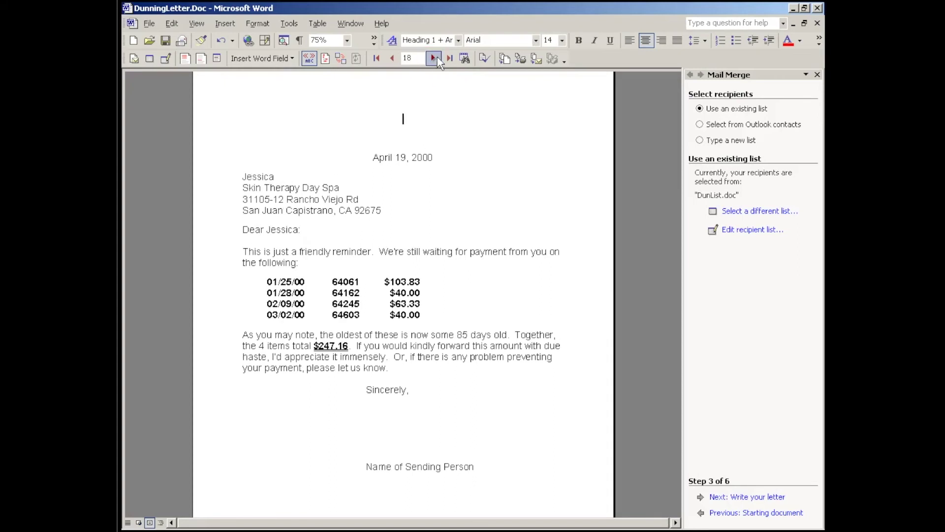
{"action": "left_click", "coordinate": [434, 58]}
{"action": "left_click", "coordinate": [433, 58]}
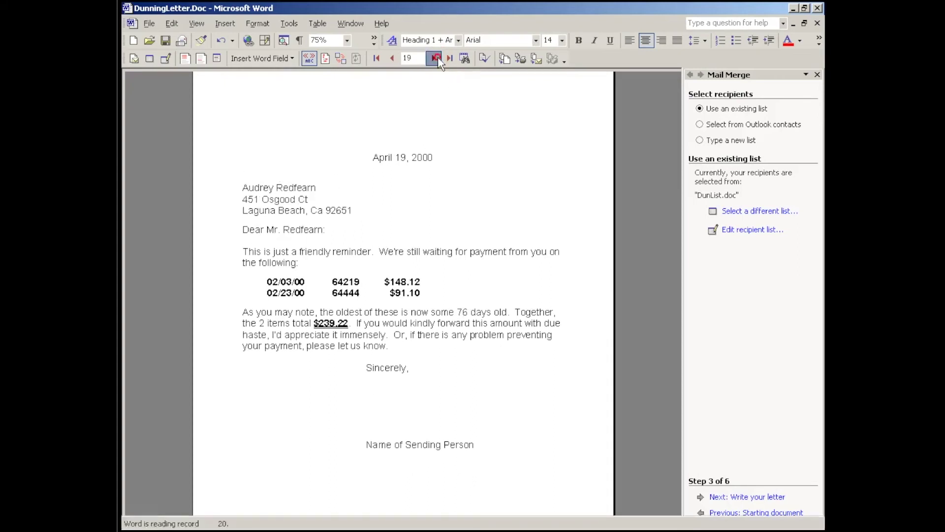
{"action": "left_click", "coordinate": [434, 58]}
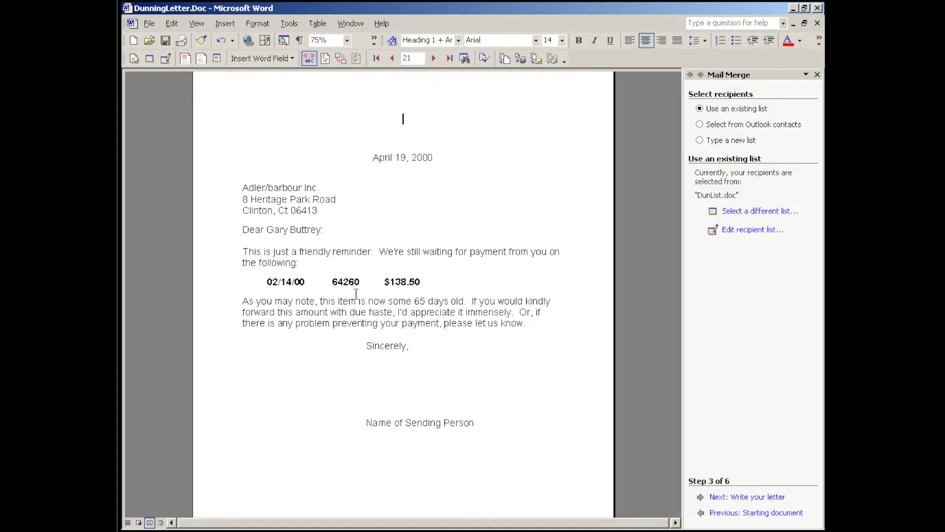
Return to the first merged letter and review the stronger reminders through record 6.
{"action": "left_click", "coordinate": [376, 59]}
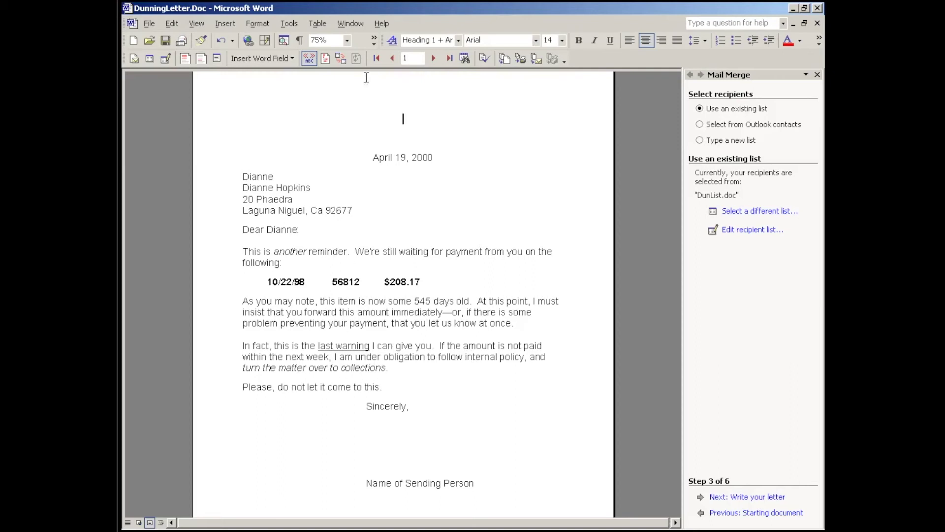
{"action": "left_click", "coordinate": [436, 58]}
{"action": "left_click", "coordinate": [436, 58]}
{"action": "left_click", "coordinate": [435, 58]}
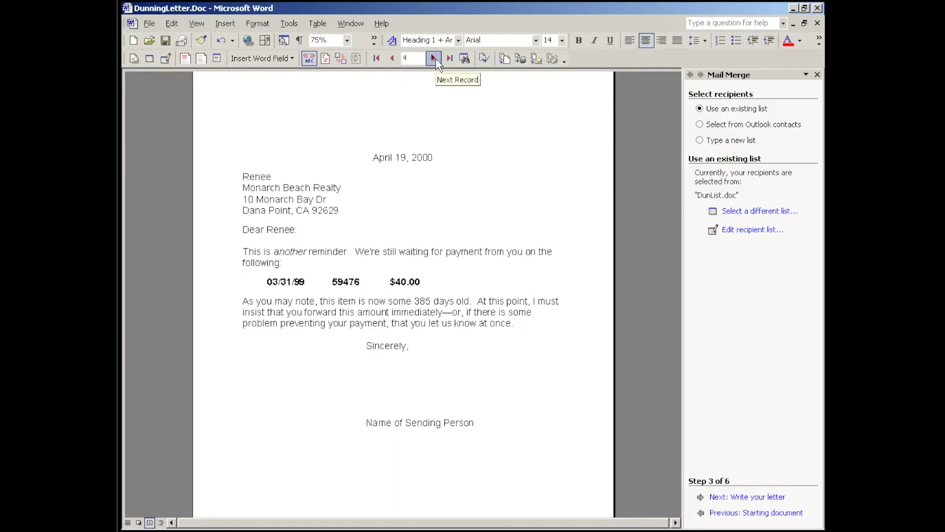
{"action": "left_click", "coordinate": [436, 58]}
{"action": "left_click", "coordinate": [435, 58]}
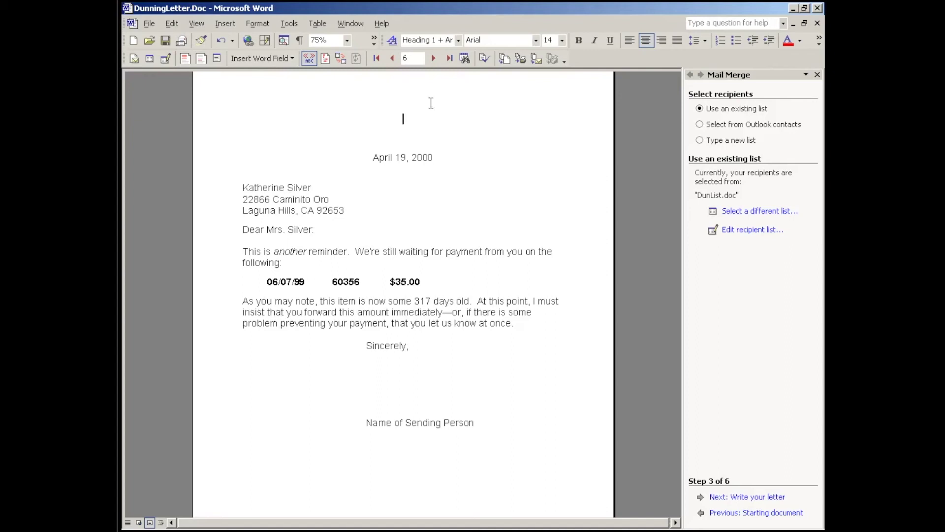
Open DunningEnvelope.Doc from the sd folder with C:\sd\DunList.doc as its mail merge data source.
{"action": "left_click", "coordinate": [150, 24]}
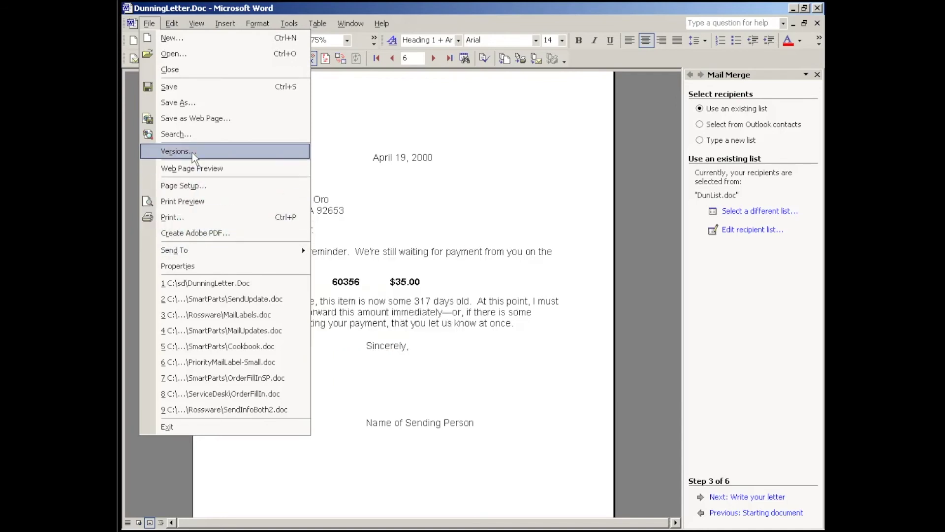
{"action": "left_click", "coordinate": [198, 54]}
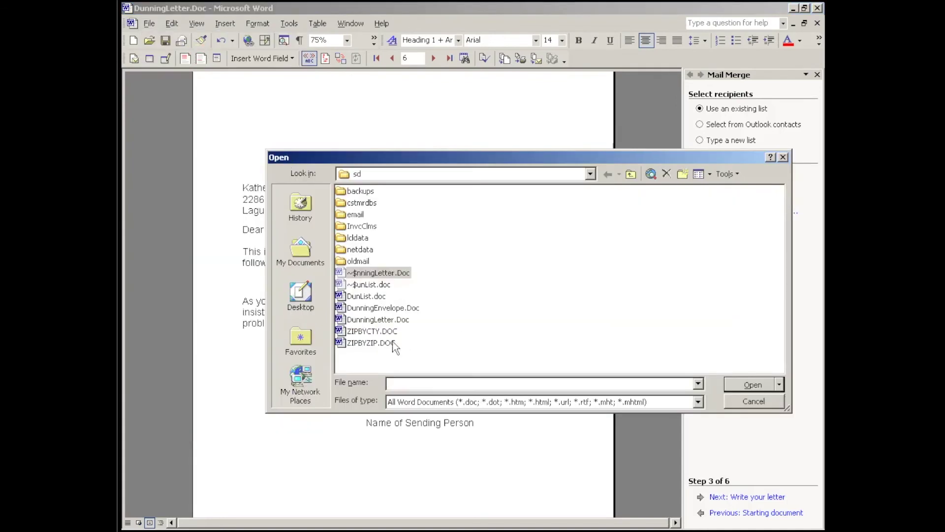
{"action": "double_click", "coordinate": [374, 308]}
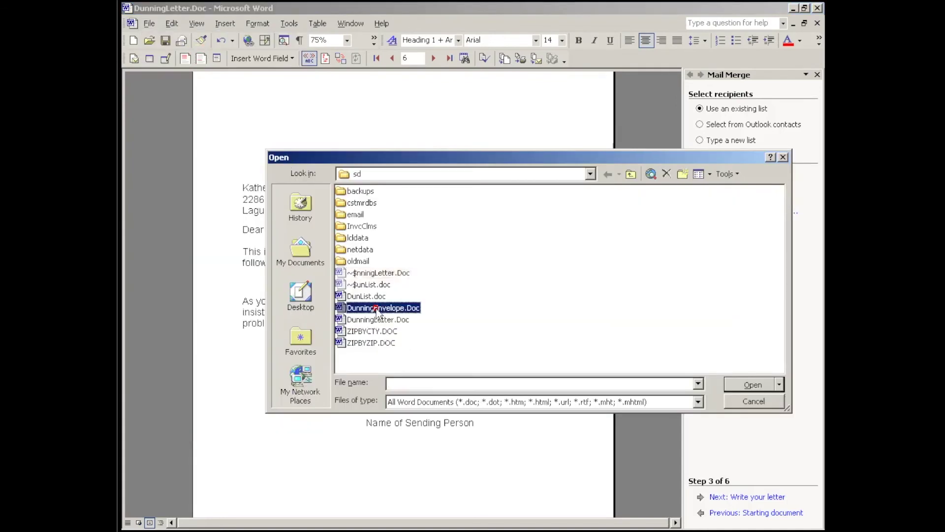
{"action": "left_click", "coordinate": [404, 283]}
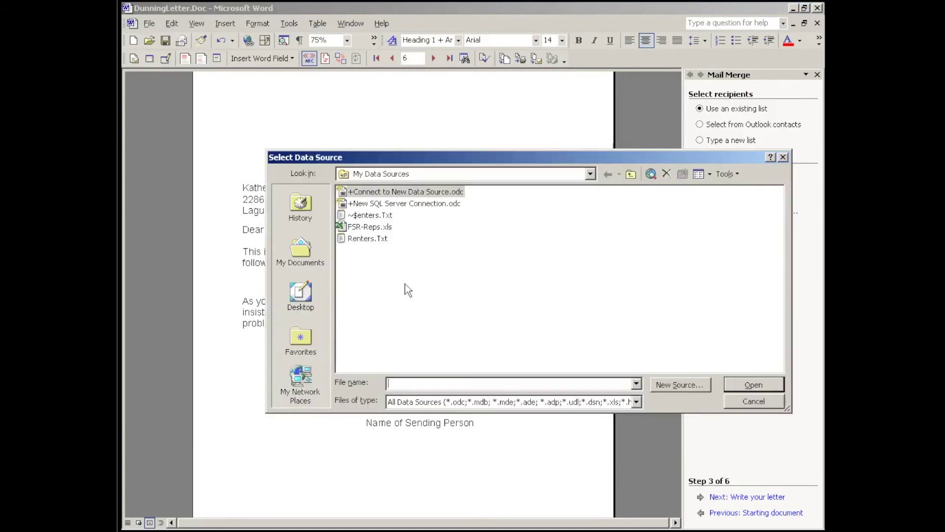
{"action": "left_click", "coordinate": [590, 173]}
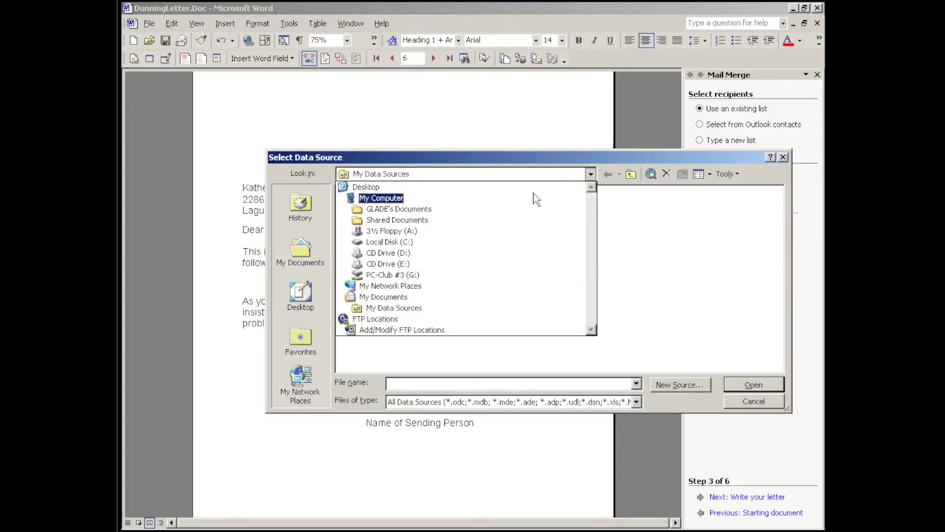
{"action": "left_click", "coordinate": [435, 245]}
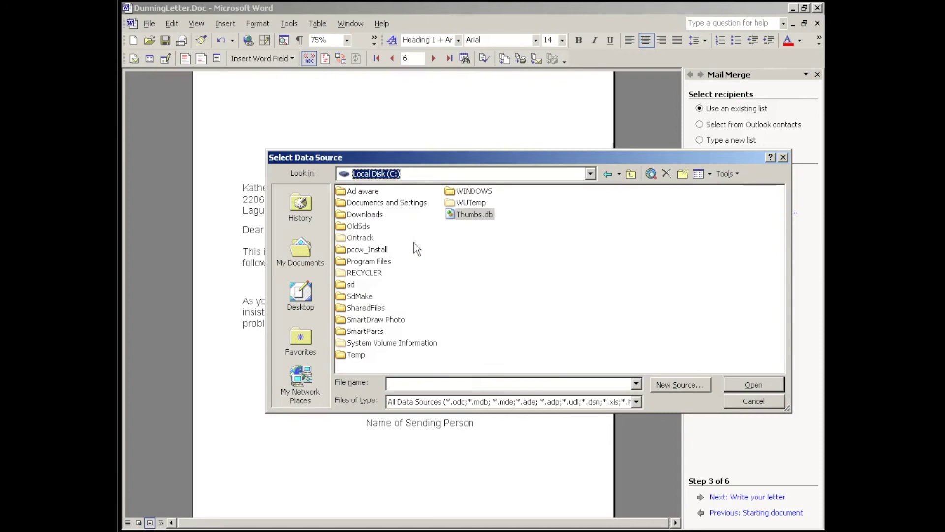
{"action": "double_click", "coordinate": [357, 284]}
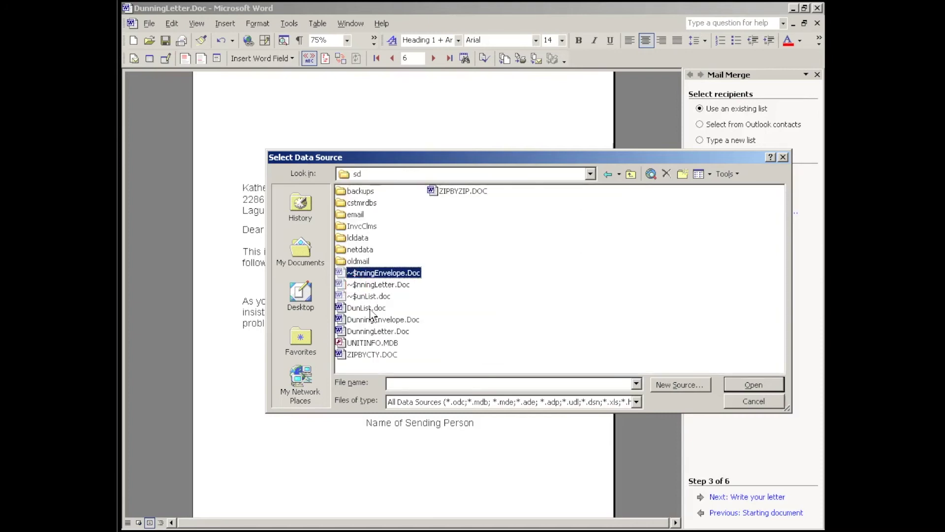
{"action": "double_click", "coordinate": [369, 308]}
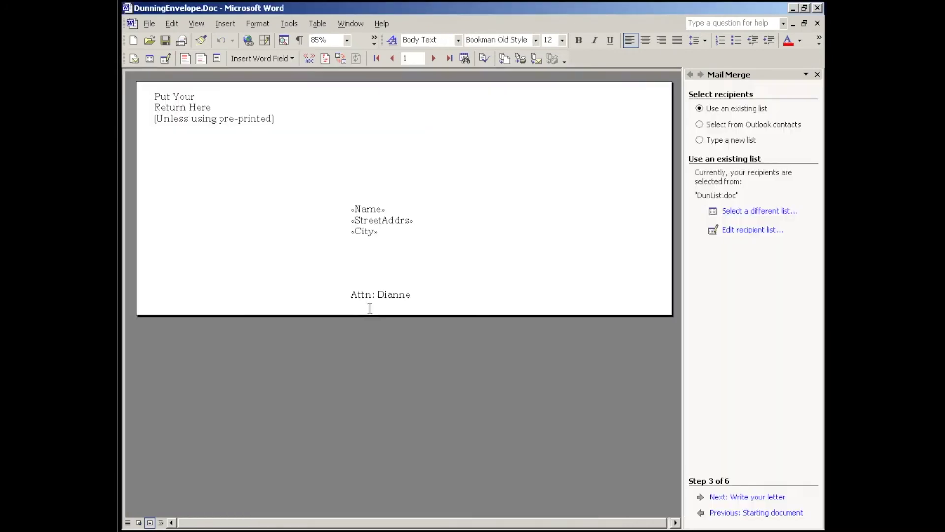
Display the merged addresses on the envelope, check the return address placeholder, and review the envelopes through record 12.
{"action": "left_click", "coordinate": [309, 59]}
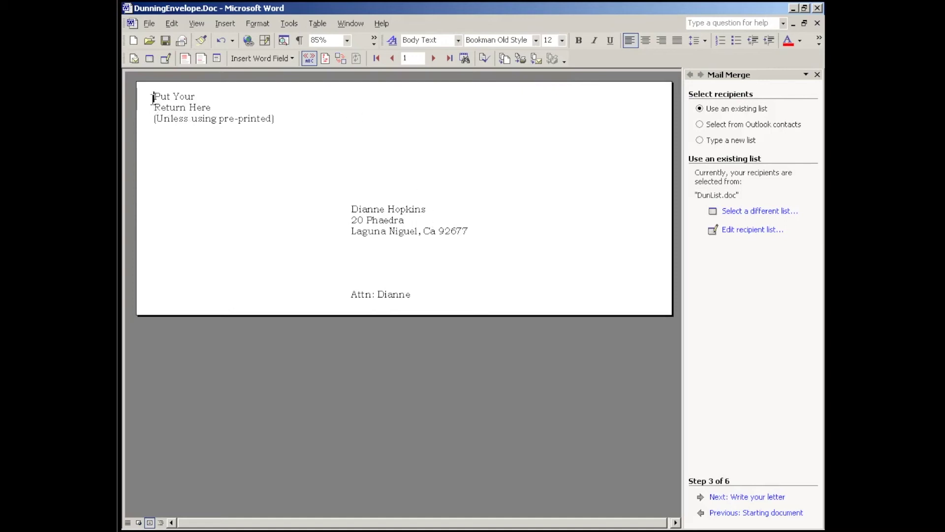
{"action": "left_click_drag", "start_coordinate": [140, 98], "coordinate": [140, 121]}
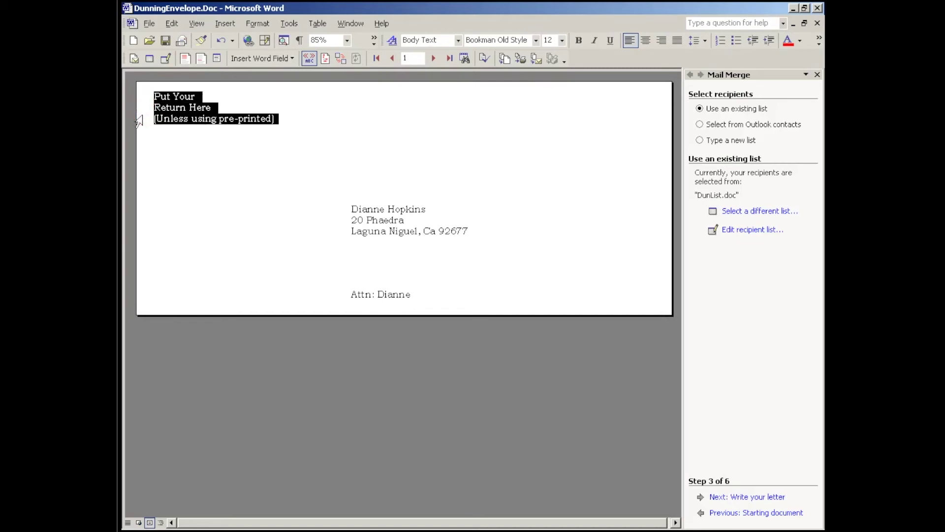
{"action": "left_click", "coordinate": [433, 58]}
{"action": "left_click", "coordinate": [433, 58]}
{"action": "left_click", "coordinate": [433, 58]}
{"action": "left_click", "coordinate": [433, 59]}
{"action": "left_click", "coordinate": [433, 59]}
{"action": "left_click", "coordinate": [433, 58]}
{"action": "left_click", "coordinate": [433, 59]}
{"action": "left_click", "coordinate": [433, 58]}
{"action": "left_click", "coordinate": [433, 58]}
{"action": "left_click", "coordinate": [433, 59]}
{"action": "left_click", "coordinate": [433, 59]}
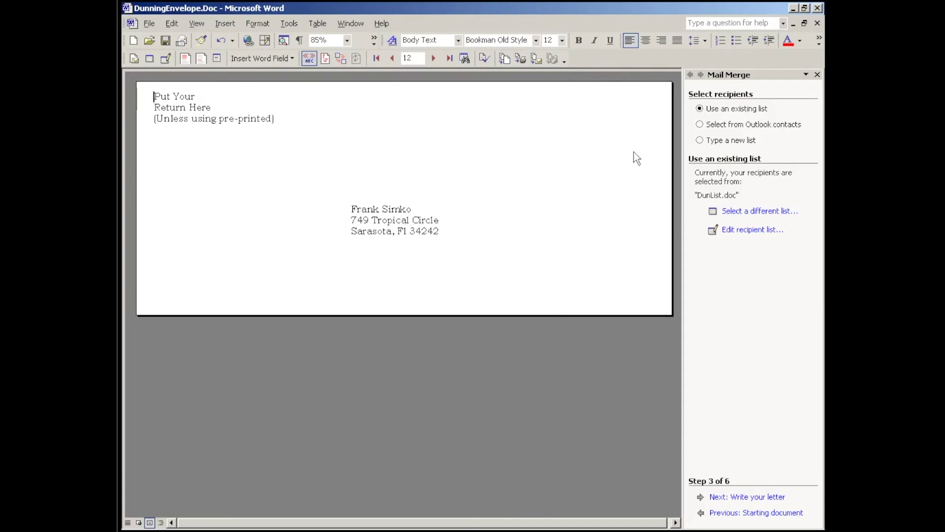
Close Word without saving DunningEnvelope.Doc, and start a special HVC-type notice in ServiceDesk.
{"action": "left_click", "coordinate": [818, 8]}
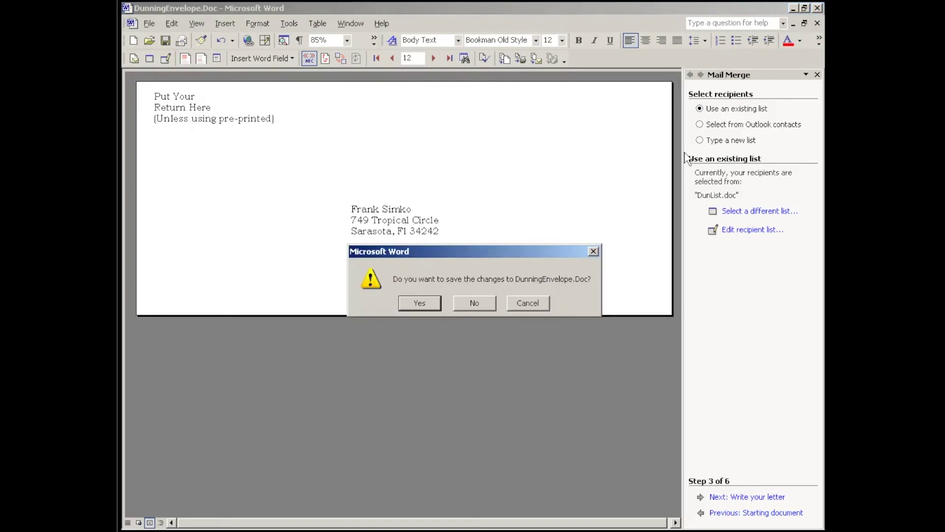
{"action": "left_click", "coordinate": [473, 304]}
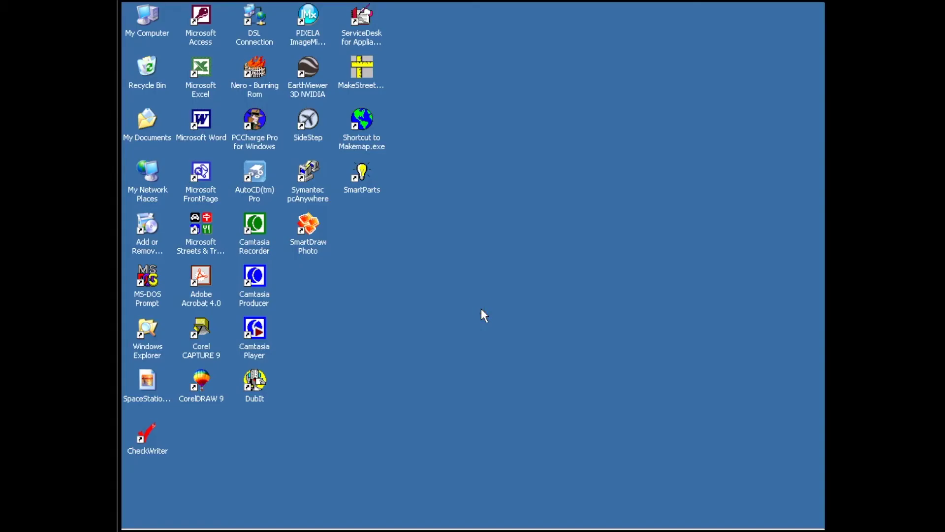
{"action": "left_click", "coordinate": [438, 522]}
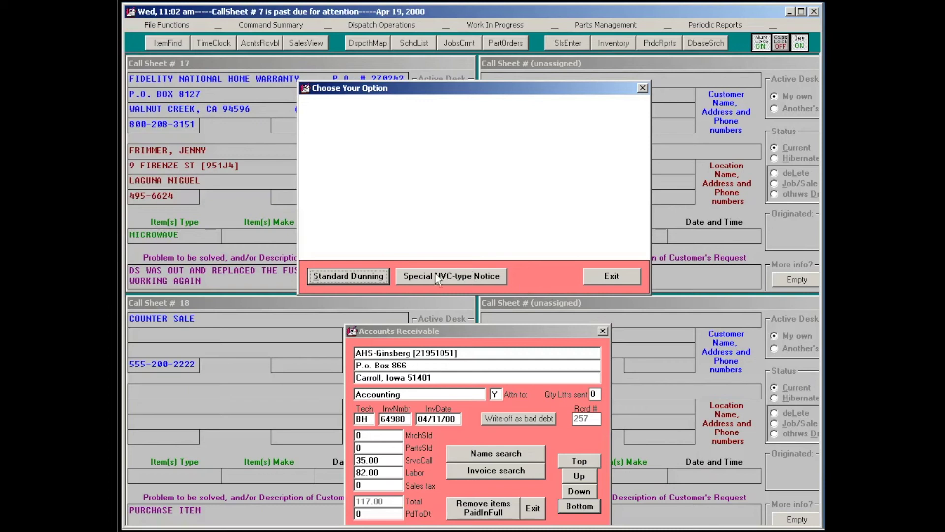
{"action": "left_click", "coordinate": [465, 277]}
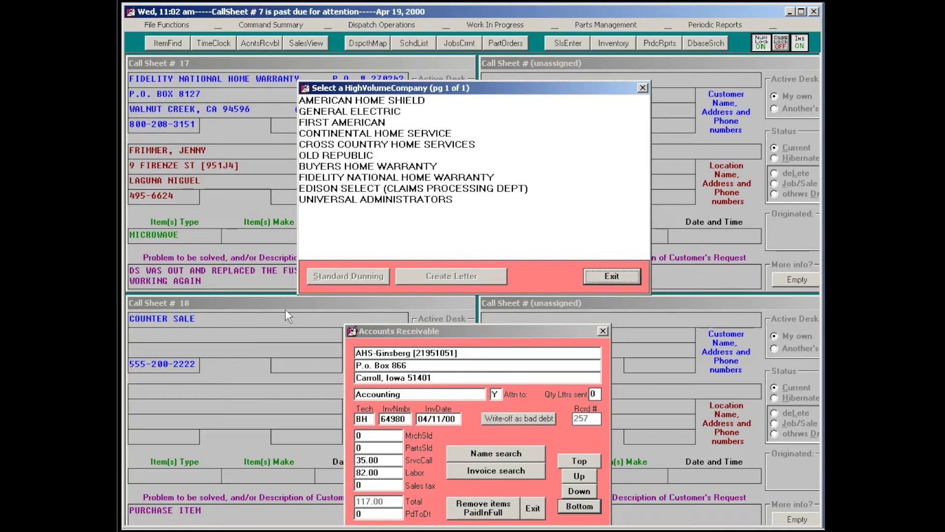
Check the HVC abbreviation in General Electric's quick entry template and leave the template unchanged.
{"action": "left_click", "coordinate": [268, 300]}
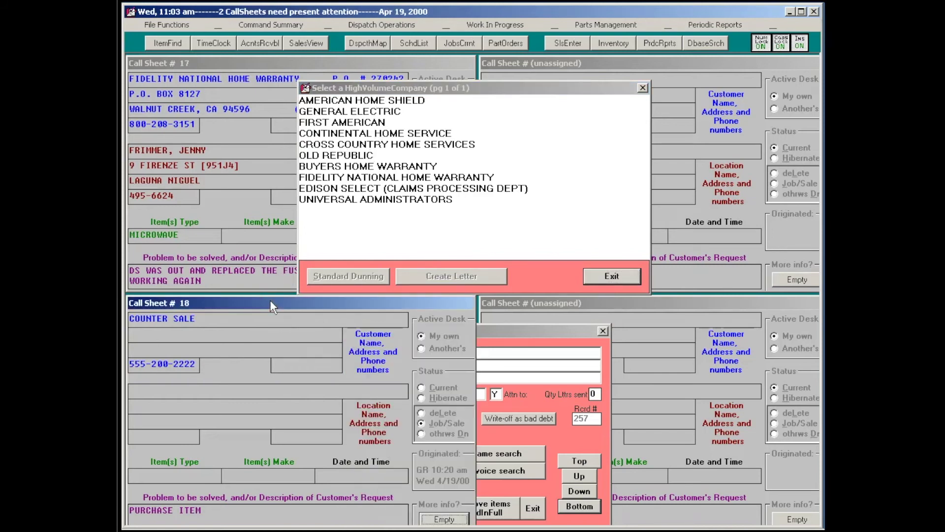
{"action": "key", "text": "alt+q"}
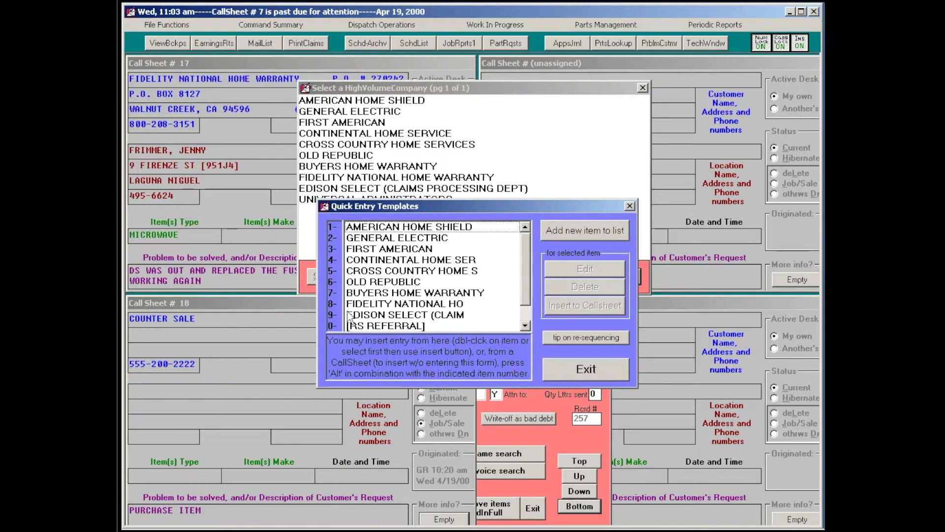
{"action": "left_click", "coordinate": [417, 239]}
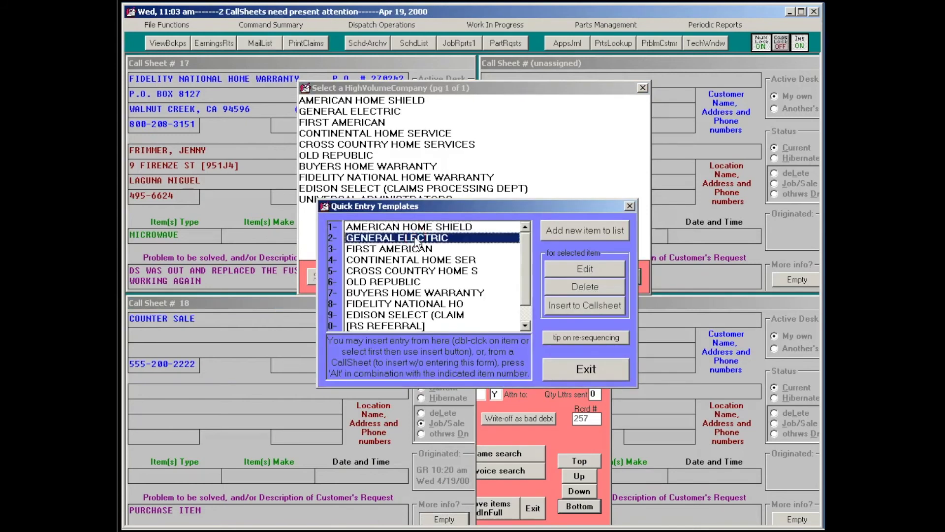
{"action": "left_click", "coordinate": [564, 268]}
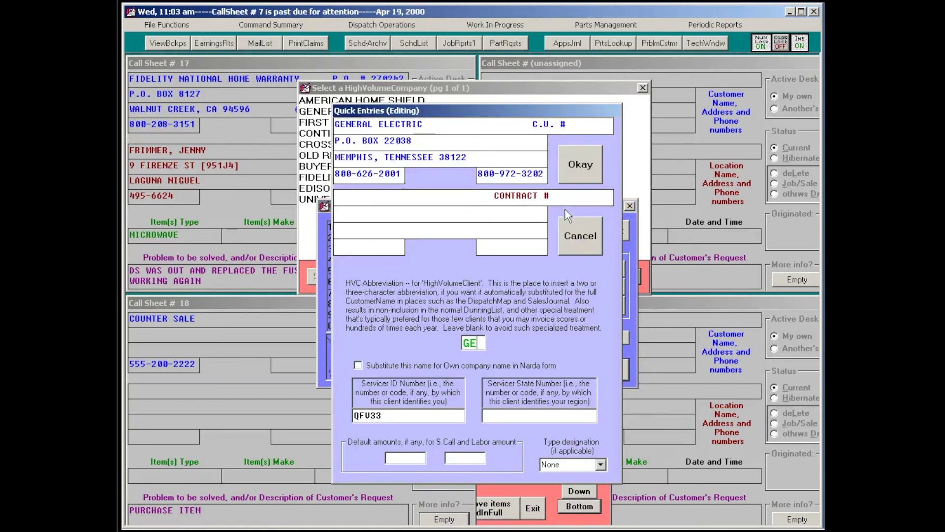
{"action": "left_click", "coordinate": [579, 237]}
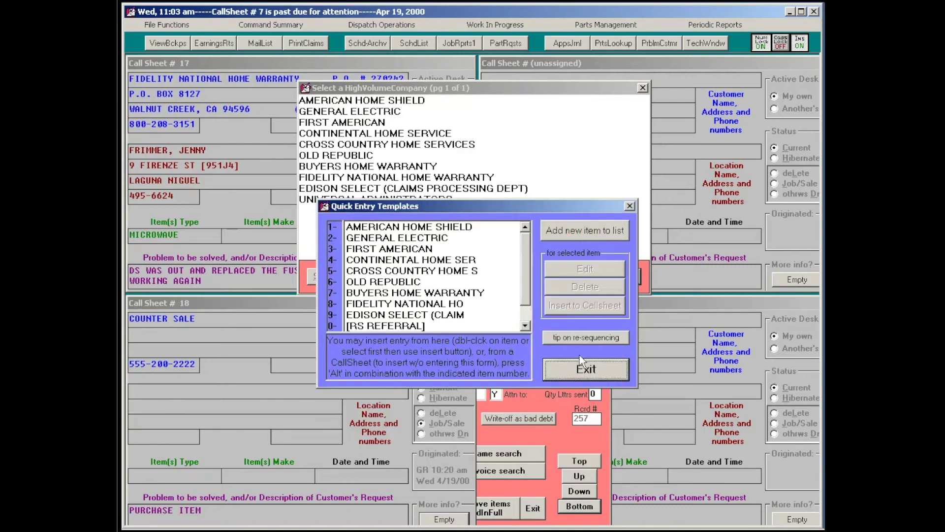
{"action": "left_click", "coordinate": [581, 364]}
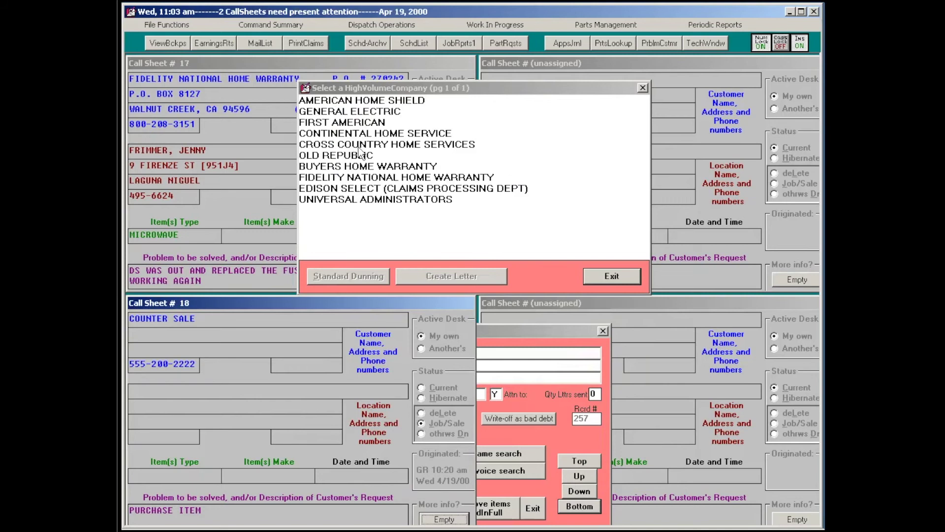
Prepare a dunning letter for American Home Shield with a 30-day cutoff, then cancel its printing and leave the dunning options.
{"action": "left_click", "coordinate": [374, 102]}
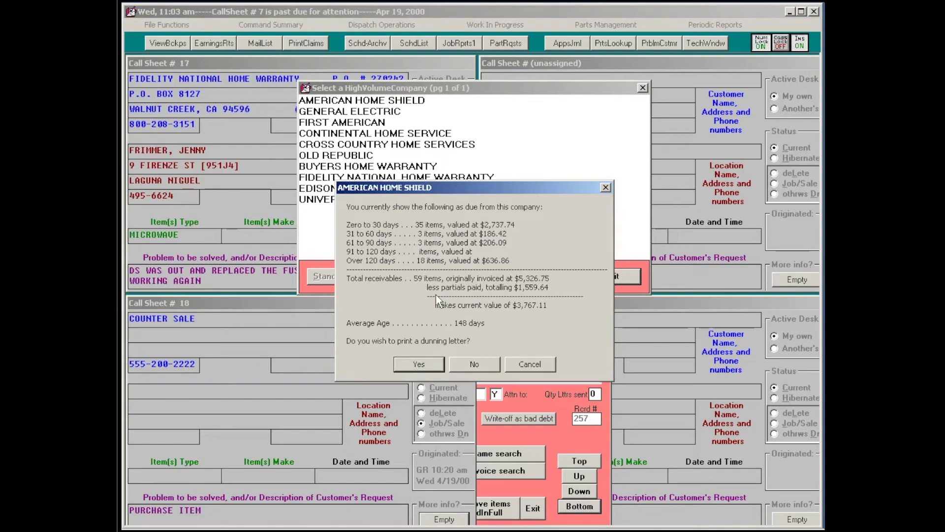
{"action": "left_click", "coordinate": [416, 365]}
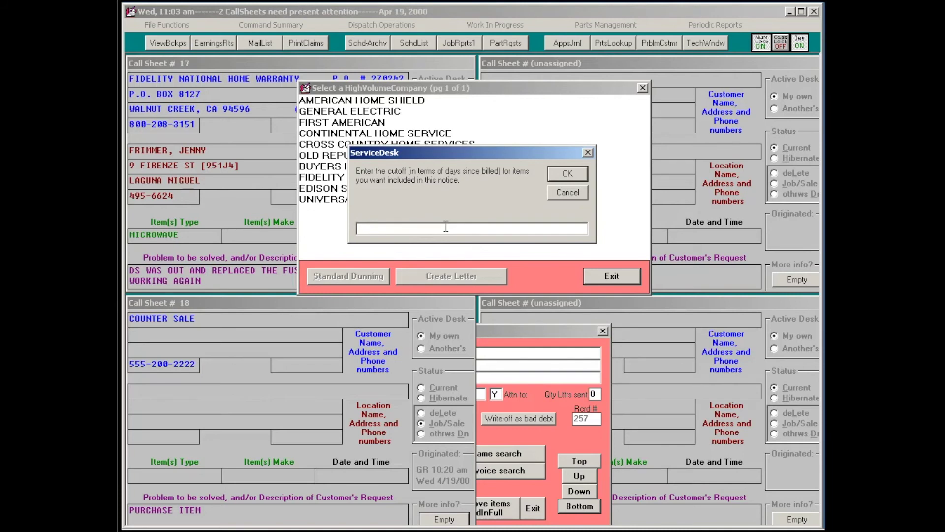
{"action": "type", "text": "30"}
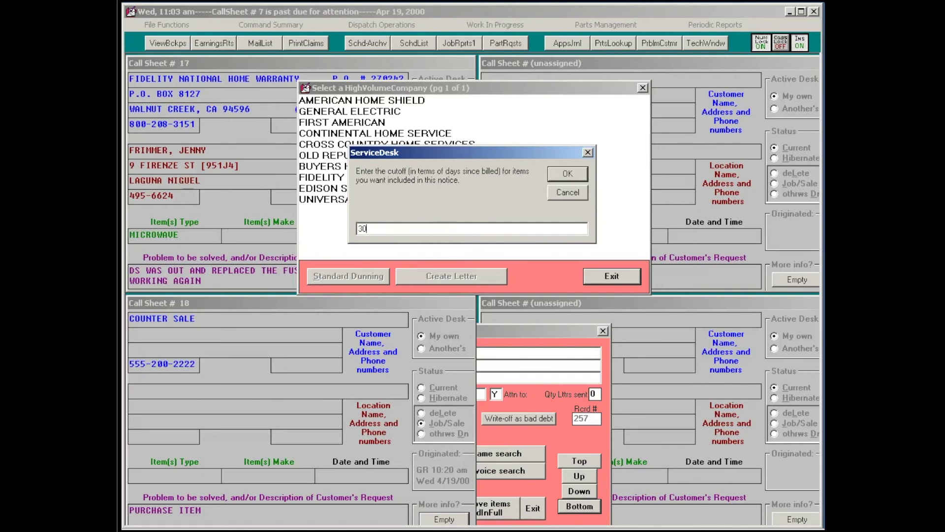
{"action": "key", "text": "Return"}
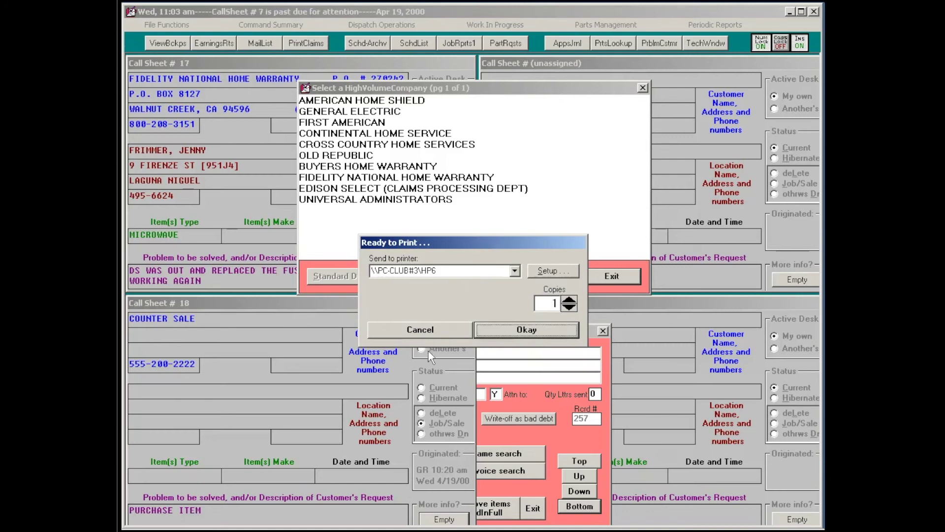
{"action": "left_click", "coordinate": [439, 332]}
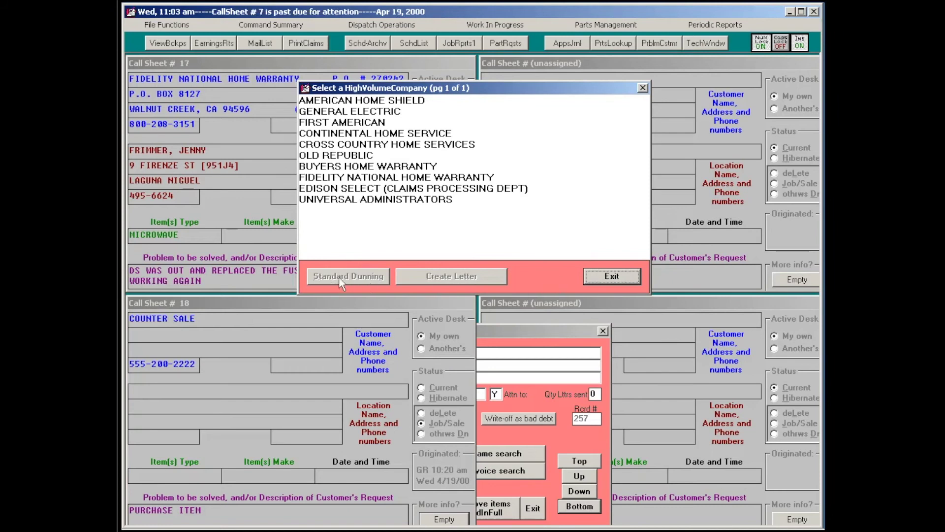
{"action": "left_click", "coordinate": [611, 276]}
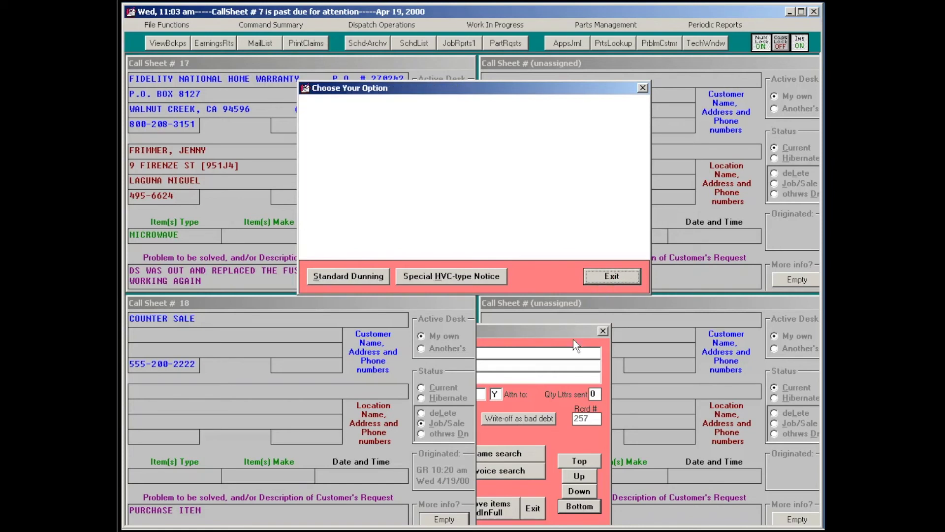
{"action": "left_click", "coordinate": [606, 277]}
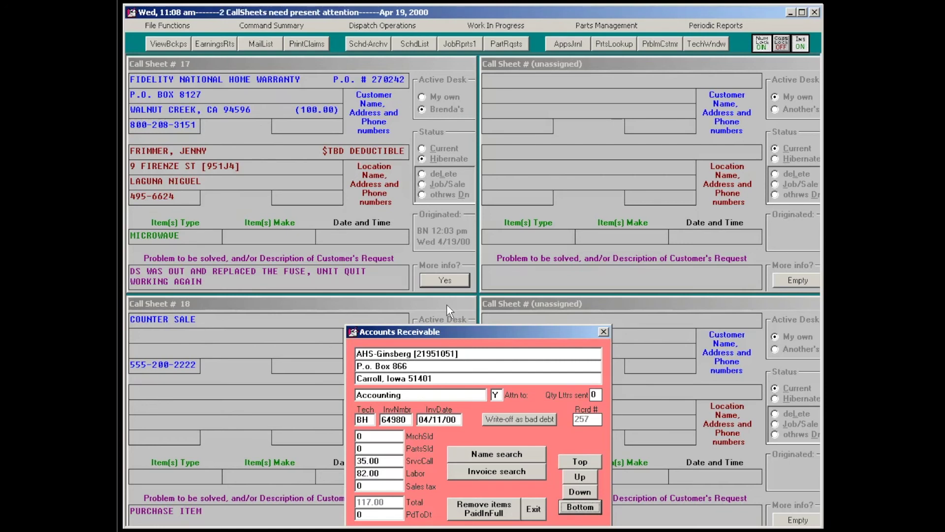
View the Post-Action Report form and the funds entry for the current counter sale job, leaving both without saving.
{"action": "key", "text": "alt+F7"}
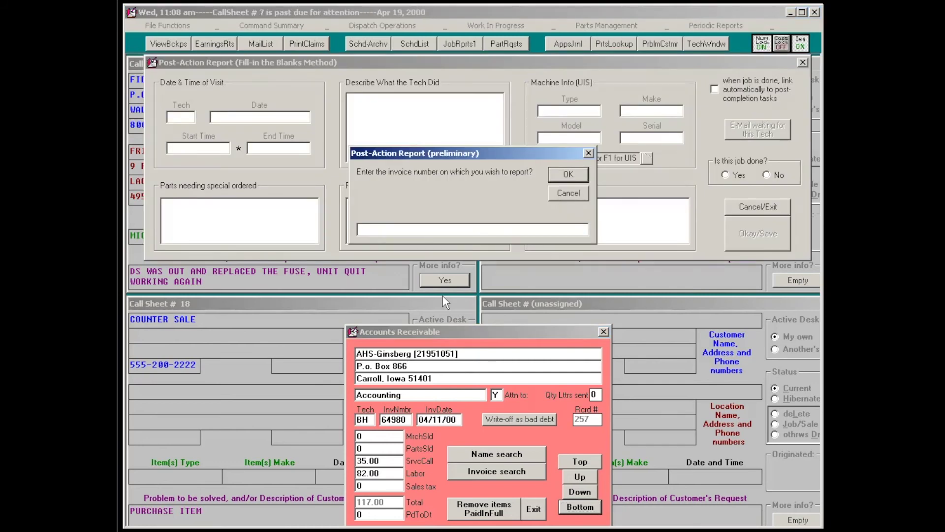
{"action": "key", "text": "Escape"}
{"action": "key", "text": "Caps_Lock"}
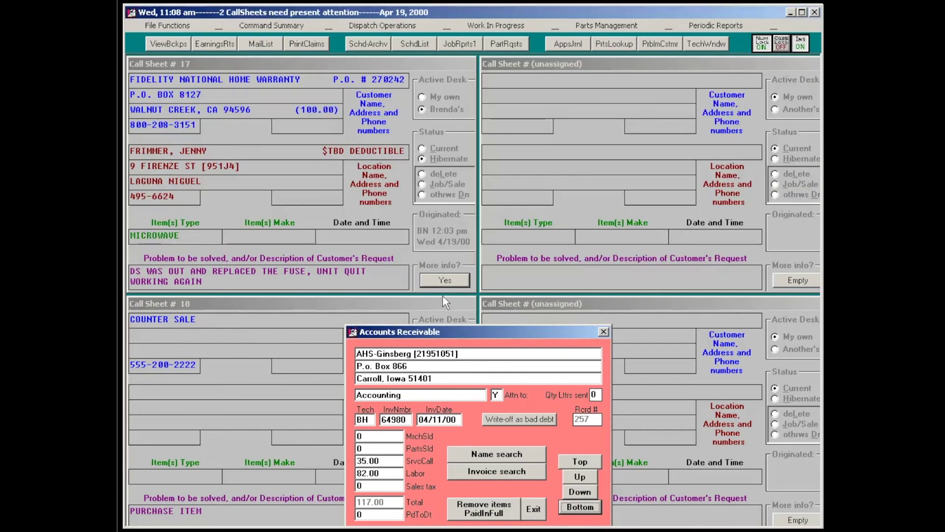
{"action": "key", "text": "F7"}
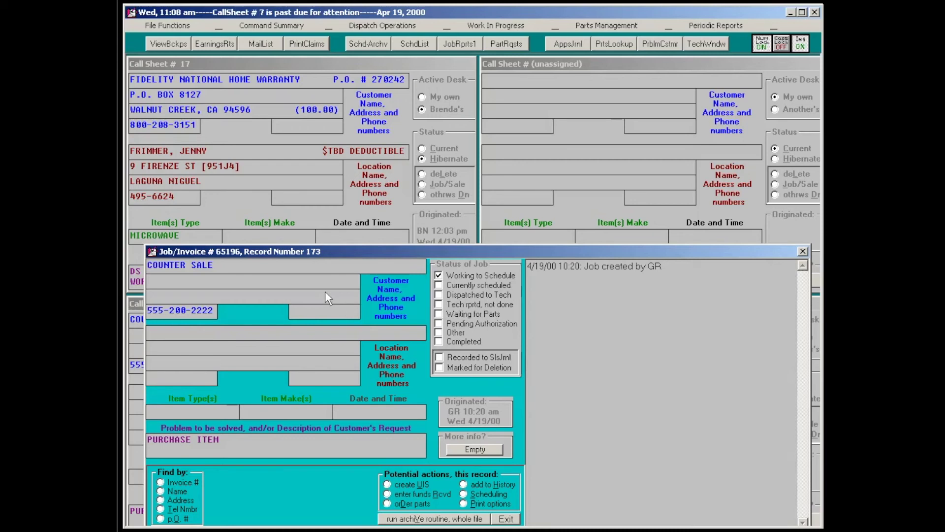
{"action": "left_click", "coordinate": [420, 492]}
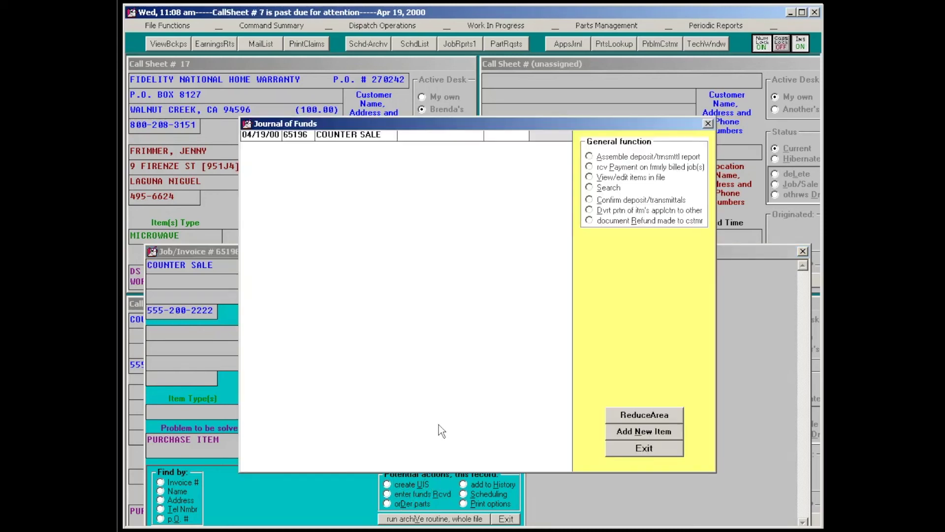
{"action": "key", "text": "Escape"}
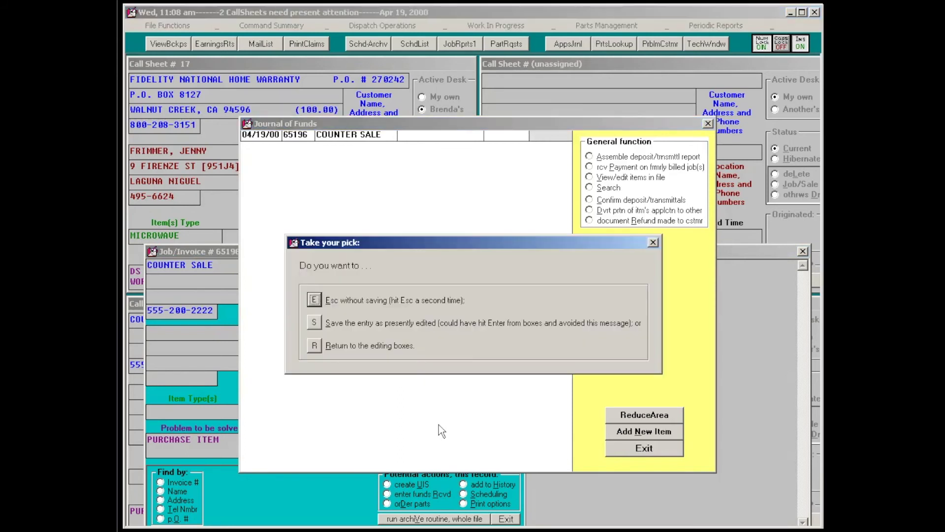
{"action": "key", "text": "Escape"}
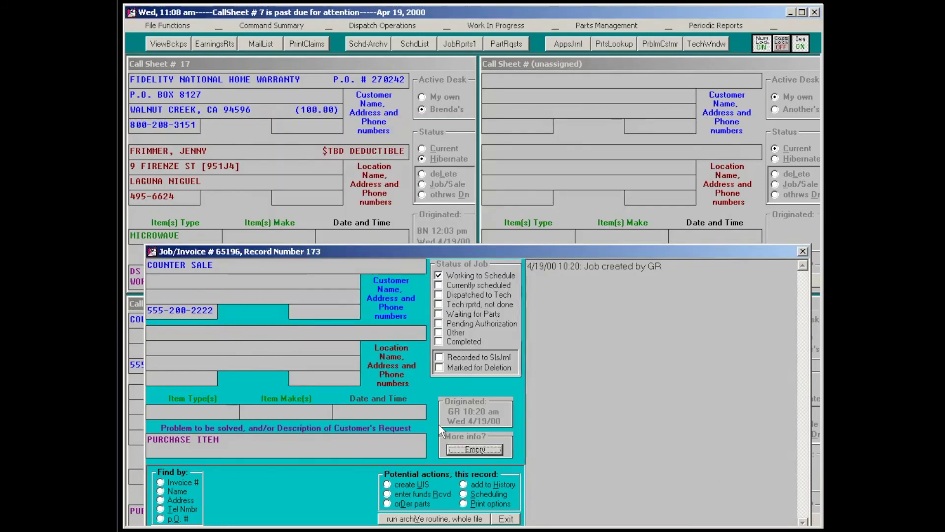
{"action": "key", "text": "Escape"}
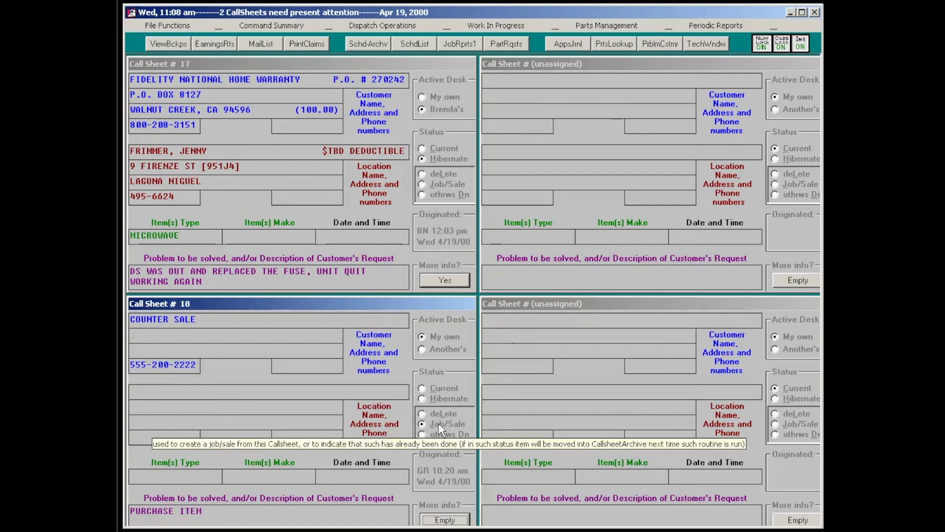
View the two post-visit reporting forms and the Accounts Receivable form, closing each without entering anything.
{"action": "key", "text": "alt+F7"}
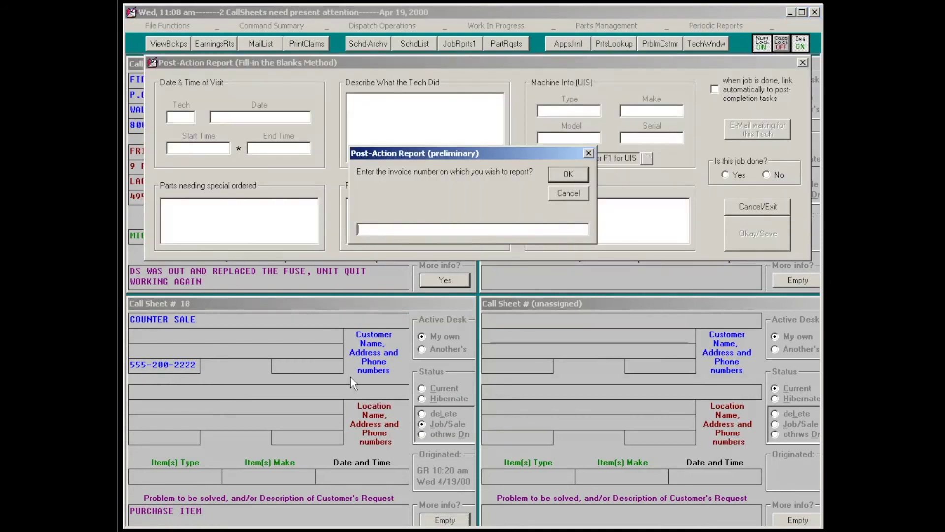
{"action": "key", "text": "Escape"}
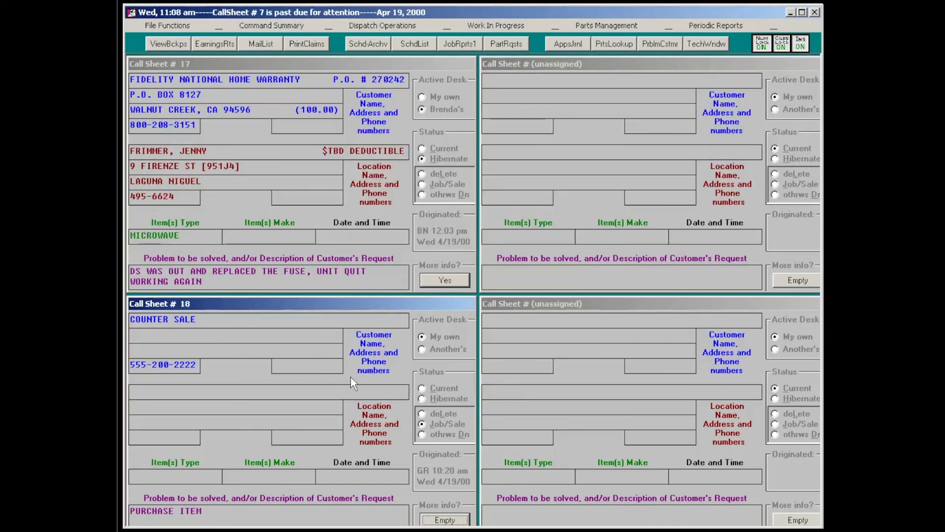
{"action": "key", "text": "alt+F7"}
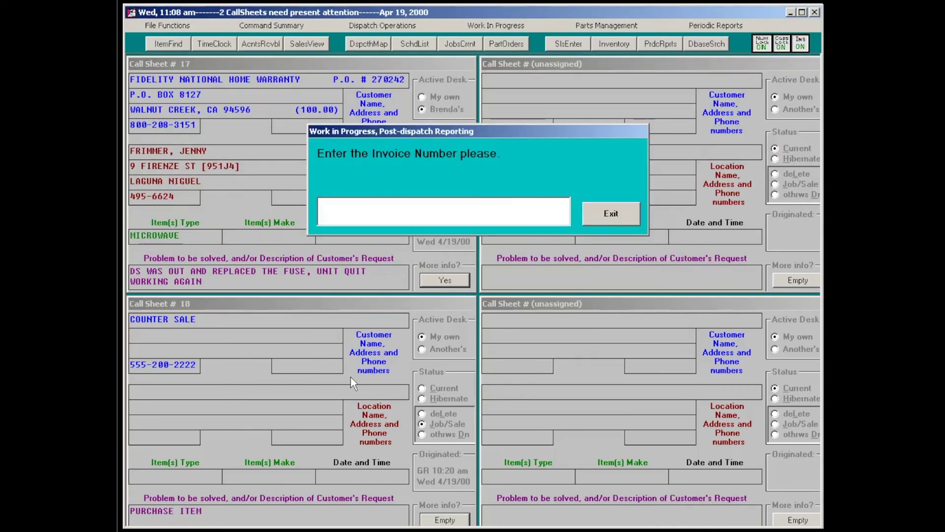
{"action": "key", "text": "Escape"}
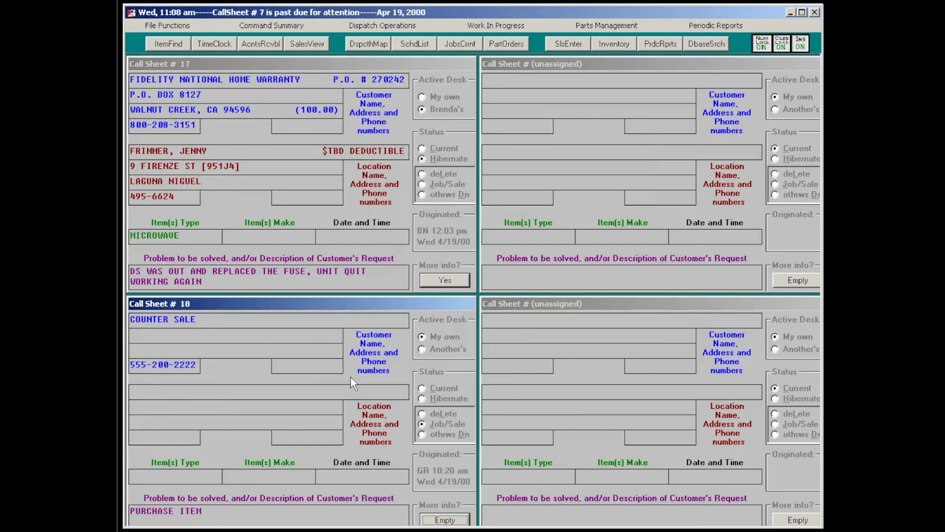
{"action": "key", "text": "Caps_Lock"}
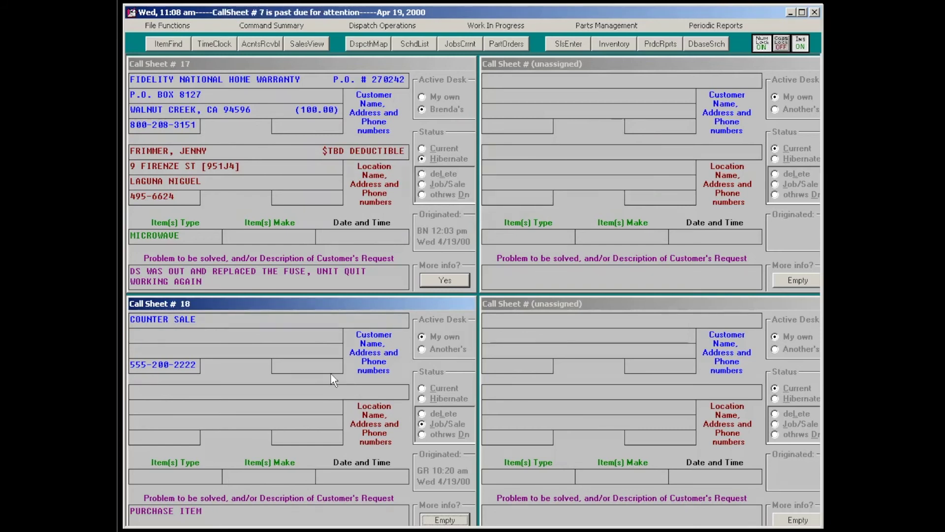
{"action": "key", "text": "F3"}
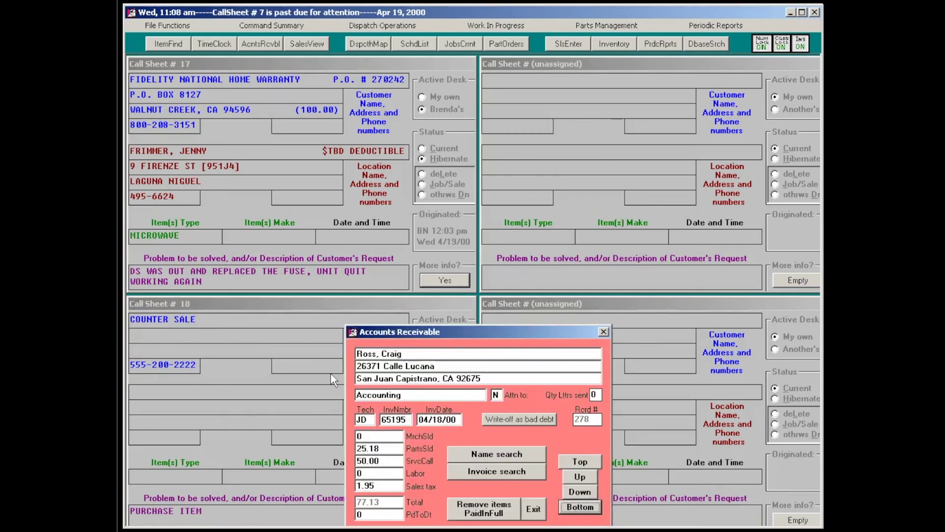
{"action": "key", "text": "Escape"}
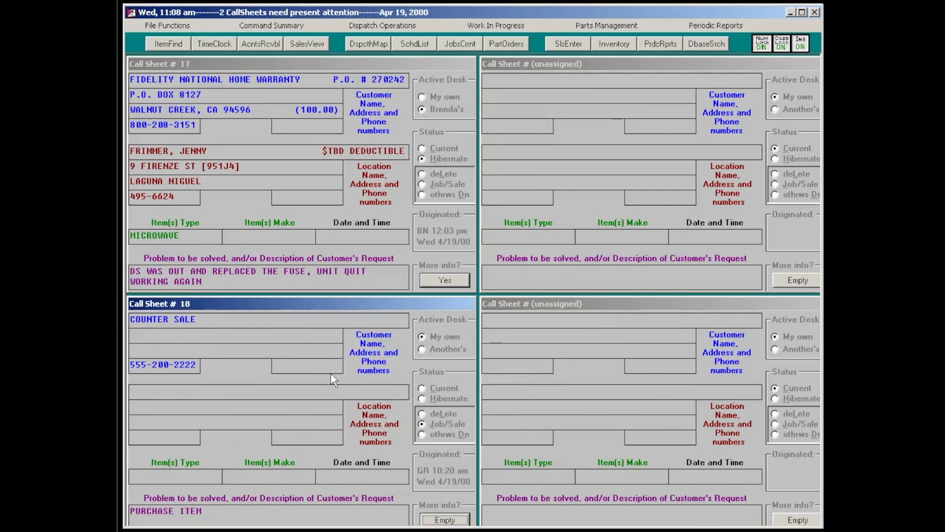
Open the Journal of Funds, look over the Sales Entry Program, and return to the journal.
{"action": "key", "text": "ctrl+F9"}
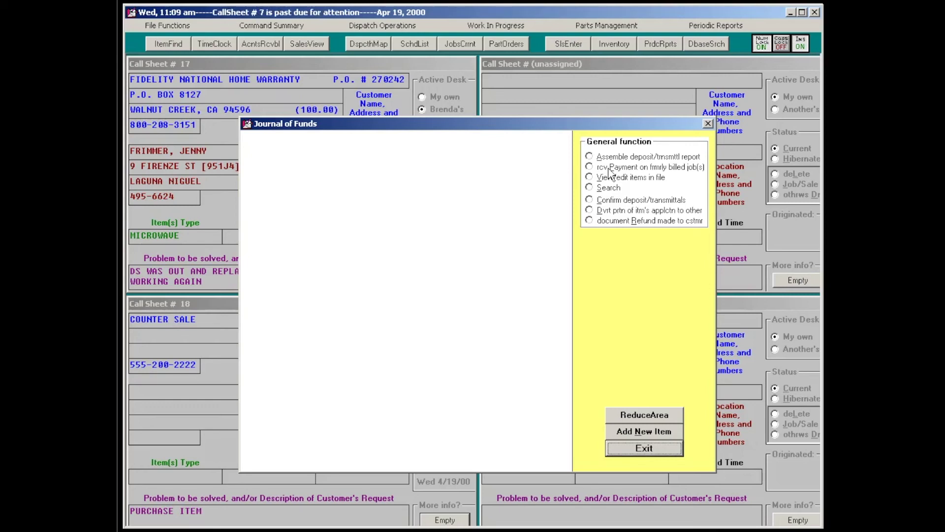
{"action": "left_click", "coordinate": [573, 44]}
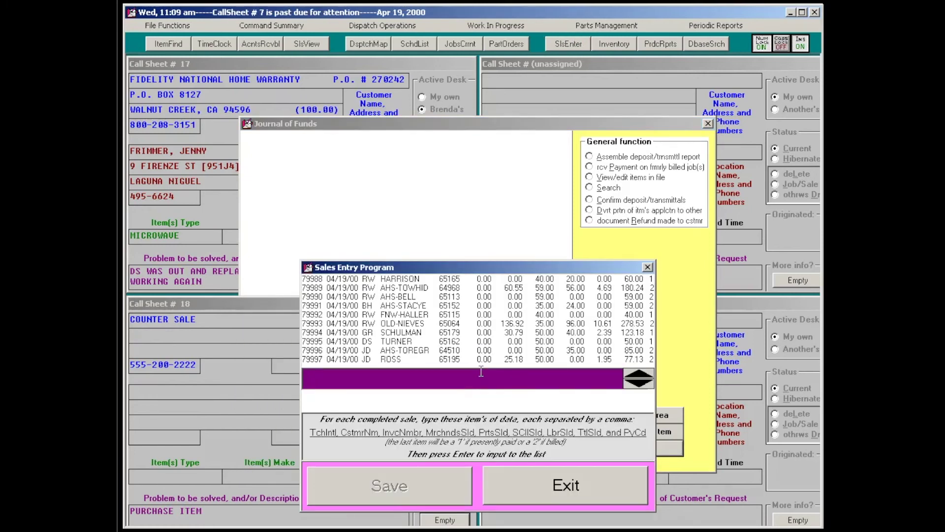
{"action": "key", "text": "Escape"}
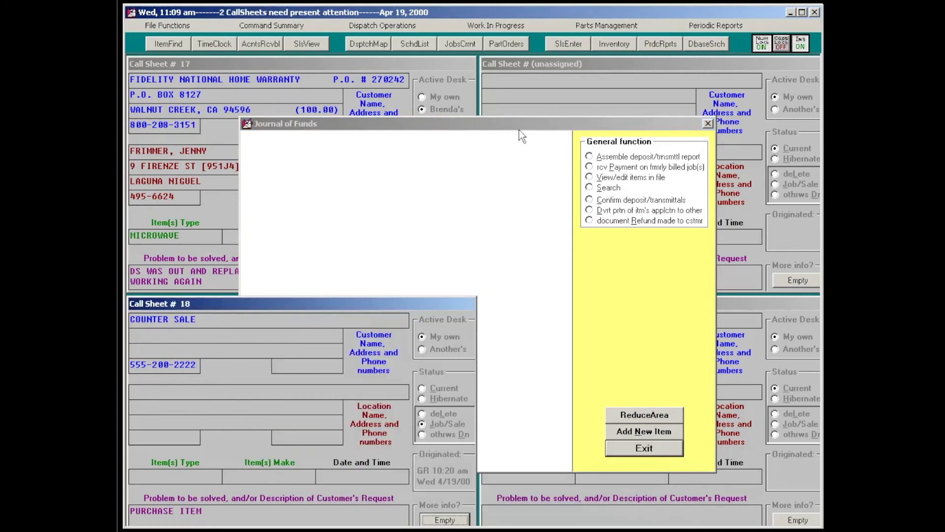
{"action": "left_click", "coordinate": [519, 130]}
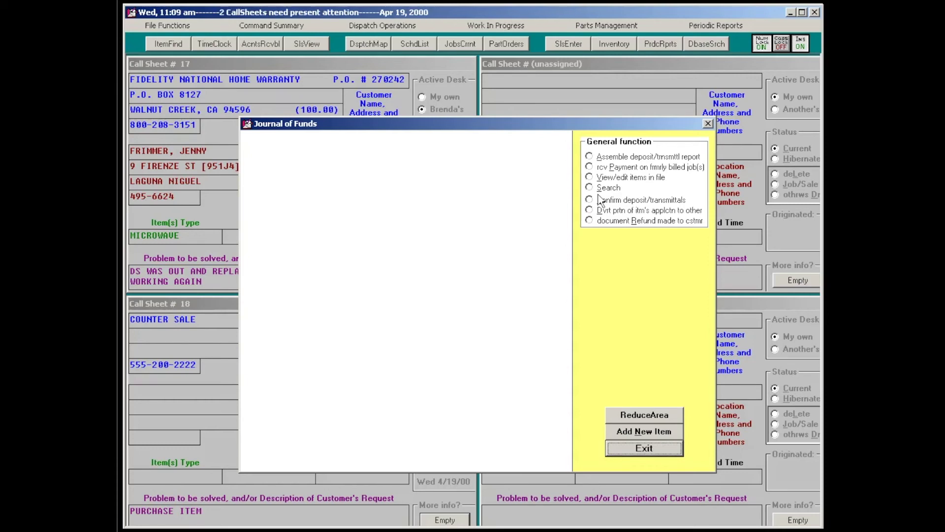
Record a check payment of 151 from AHS on formerly billed jobs, with check number 1321545.
{"action": "left_click", "coordinate": [612, 168]}
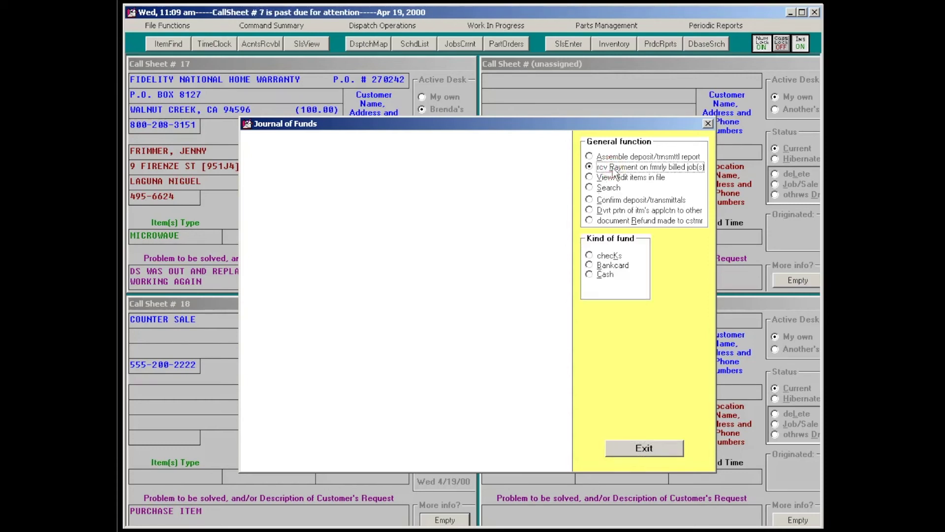
{"action": "left_click", "coordinate": [609, 258]}
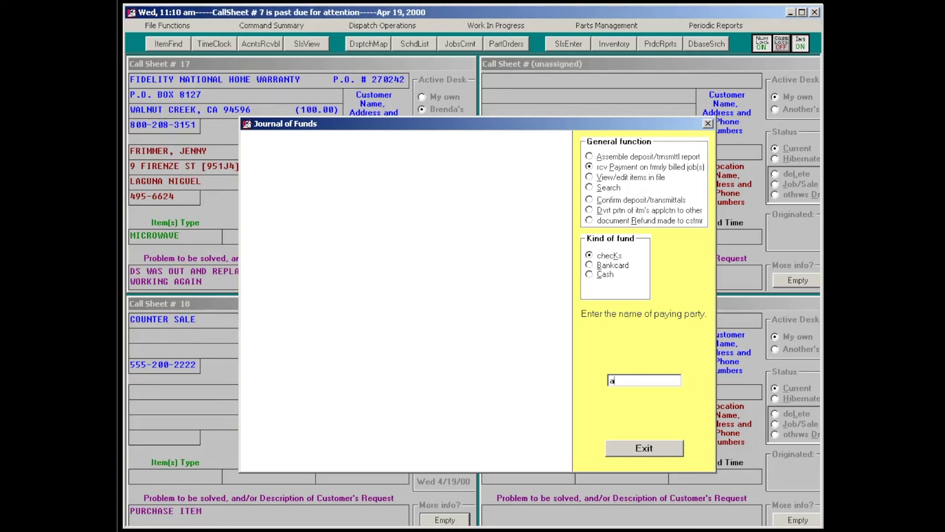
{"action": "key", "text": "Caps_Lock"}
{"action": "type", "text": "AHS"}
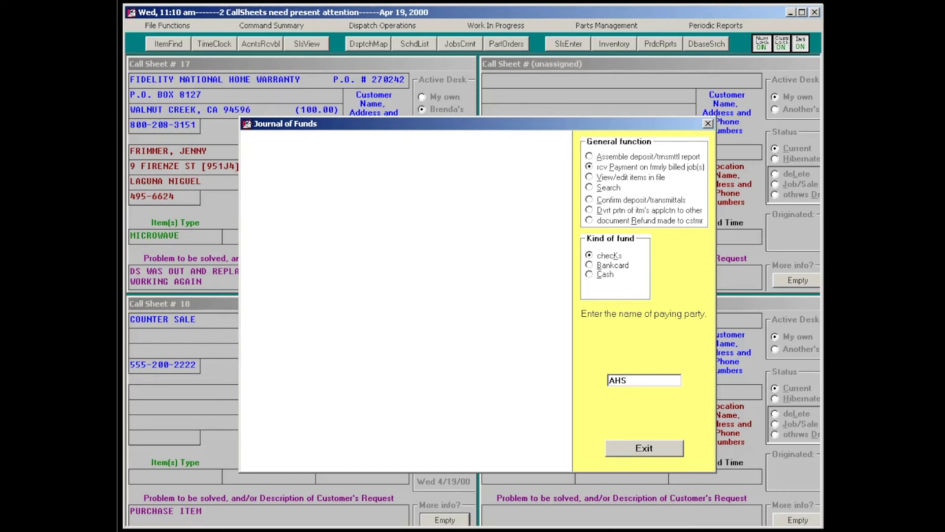
{"action": "key", "text": "Return"}
{"action": "type", "text": "1321545"}
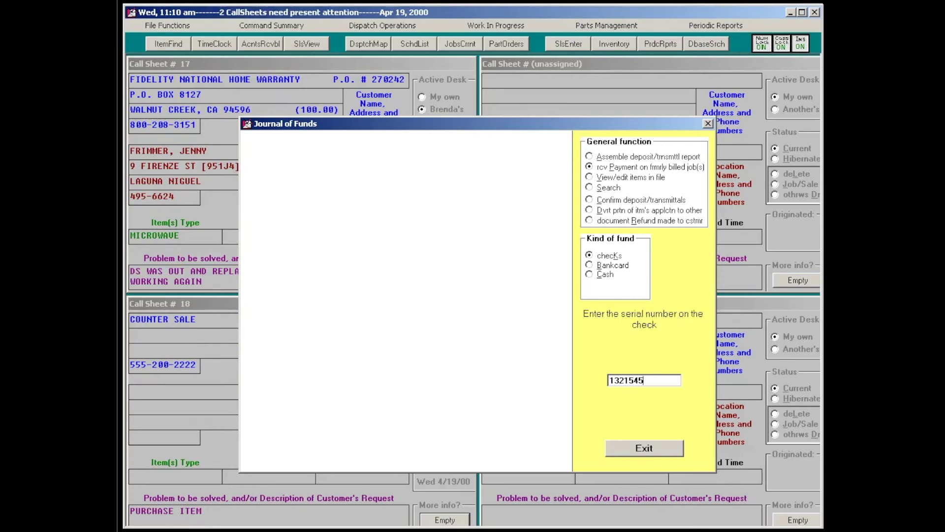
{"action": "key", "text": "Return"}
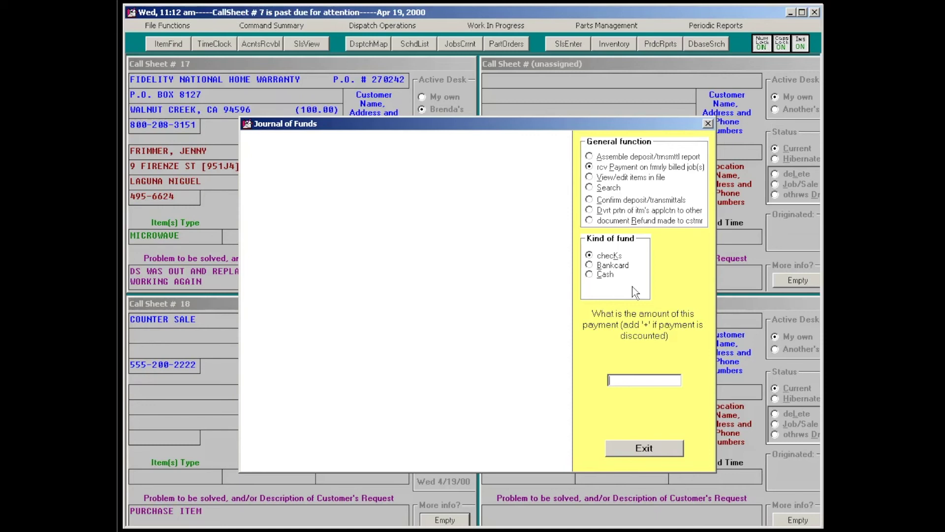
{"action": "type", "text": "151"}
{"action": "key", "text": "Return"}
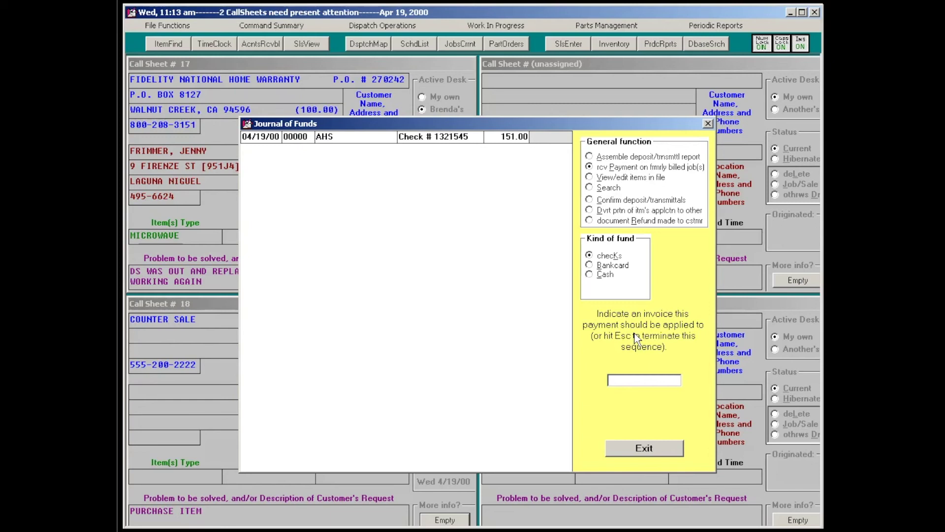
Apply $48.00 of the AHS check to invoice 50113 as payment in full, approving its SalesJournal entry.
{"action": "type", "text": "50"}
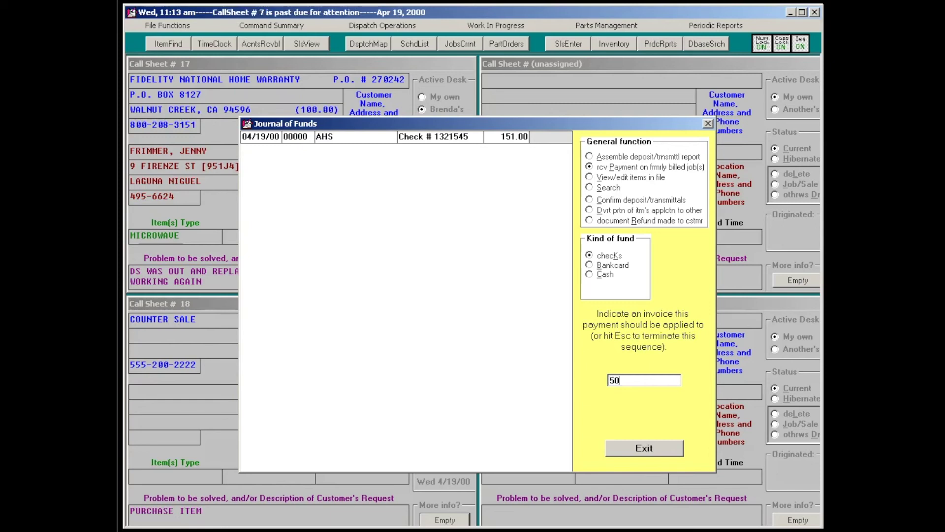
{"action": "type", "text": "113"}
{"action": "key", "text": "Return"}
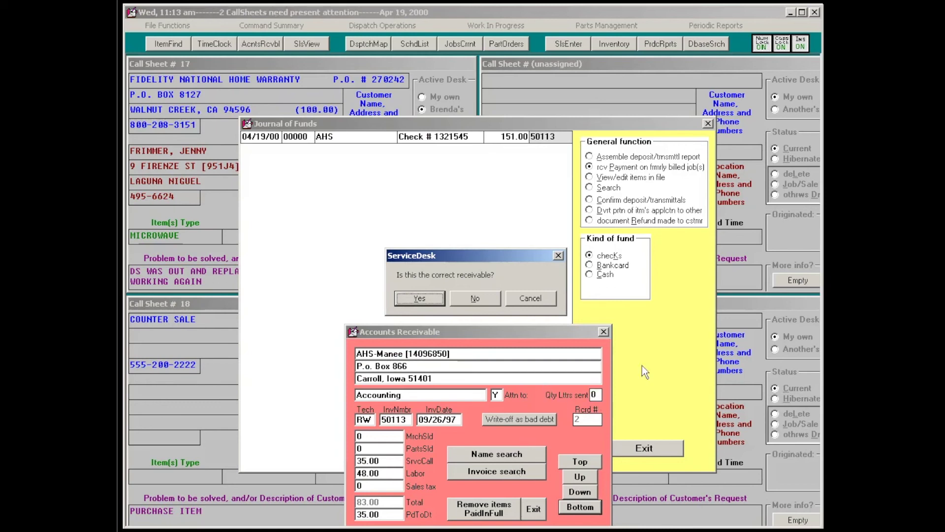
{"action": "left_click", "coordinate": [425, 299]}
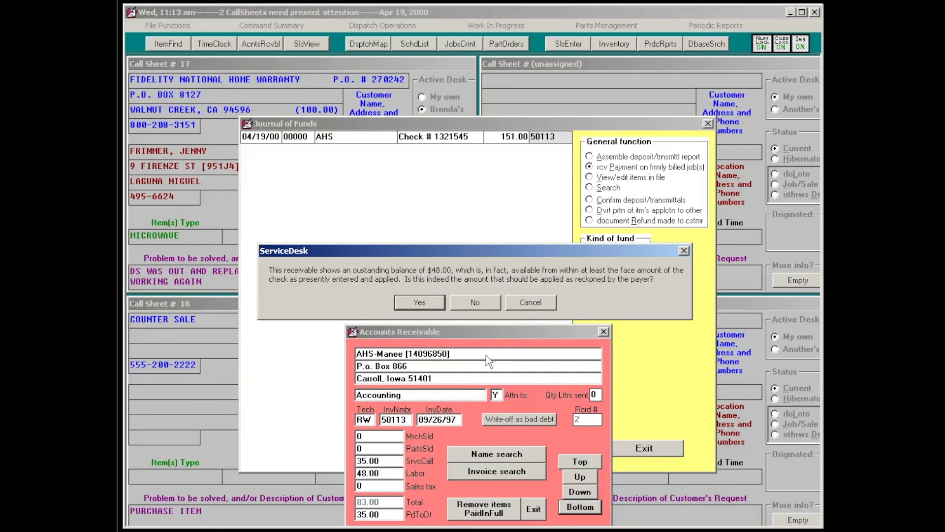
{"action": "key", "text": "Return"}
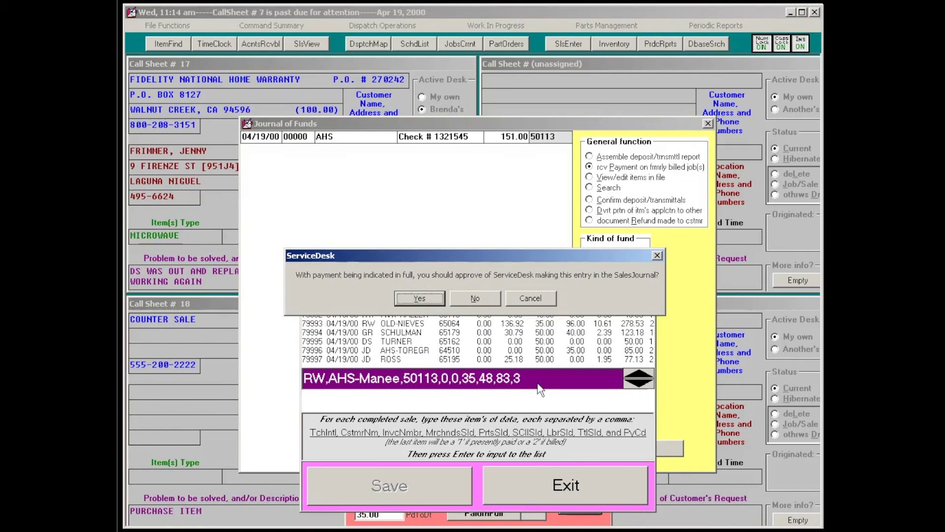
{"action": "key", "text": "Return"}
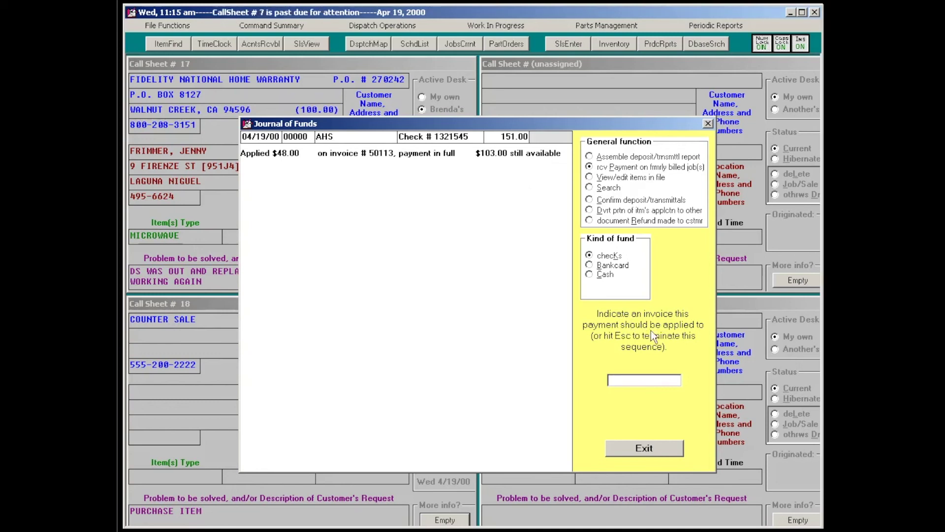
Apply $79.00 of the AHS check to invoice 58490 as payment in full, approving its SalesJournal entry.
{"action": "type", "text": "58490"}
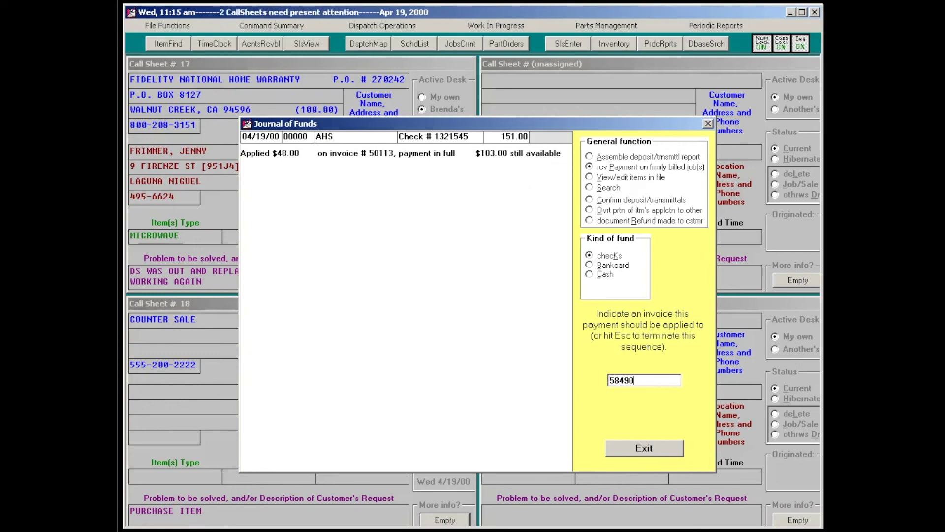
{"action": "key", "text": "Return"}
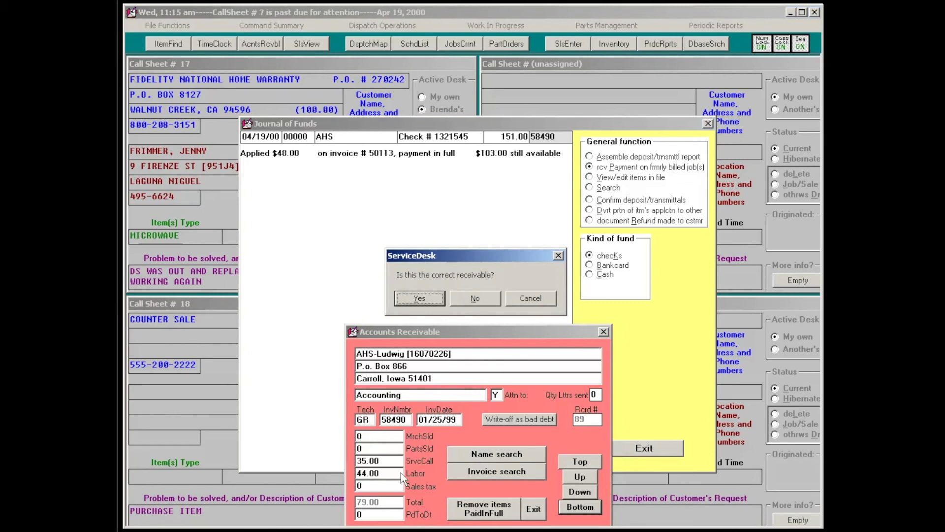
{"action": "key", "text": "Return"}
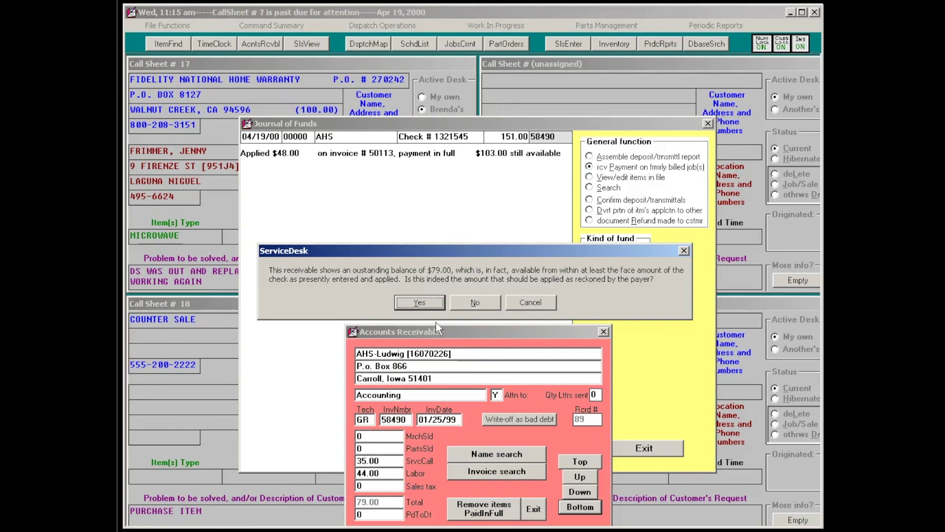
{"action": "key", "text": "Return"}
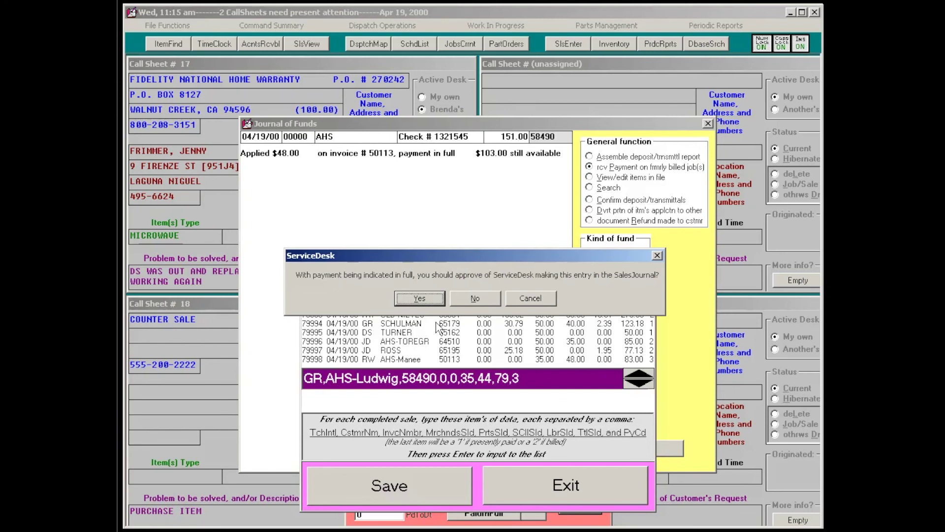
{"action": "key", "text": "Return"}
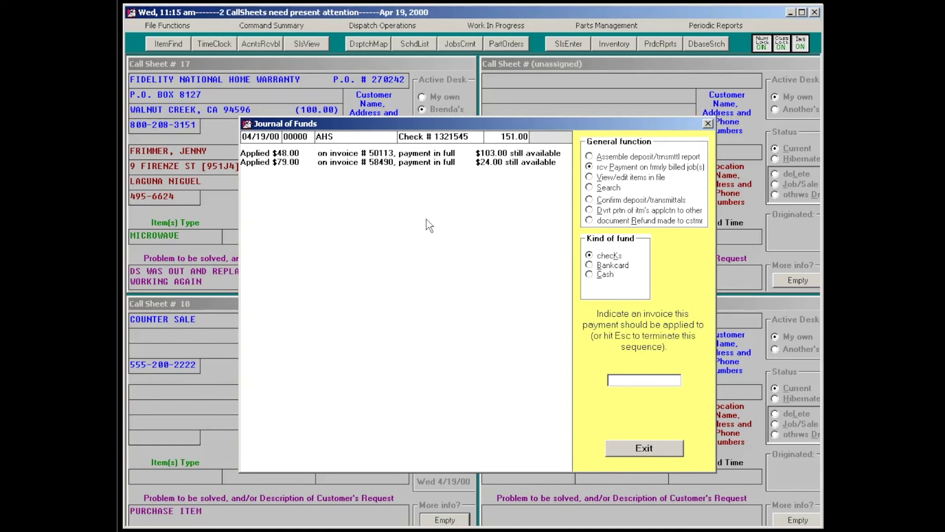
Apply the remaining $24.00 of the AHS check to invoice 58544 in full and record the money receipt with its applications.
{"action": "type", "text": "58544"}
{"action": "key", "text": "Return"}
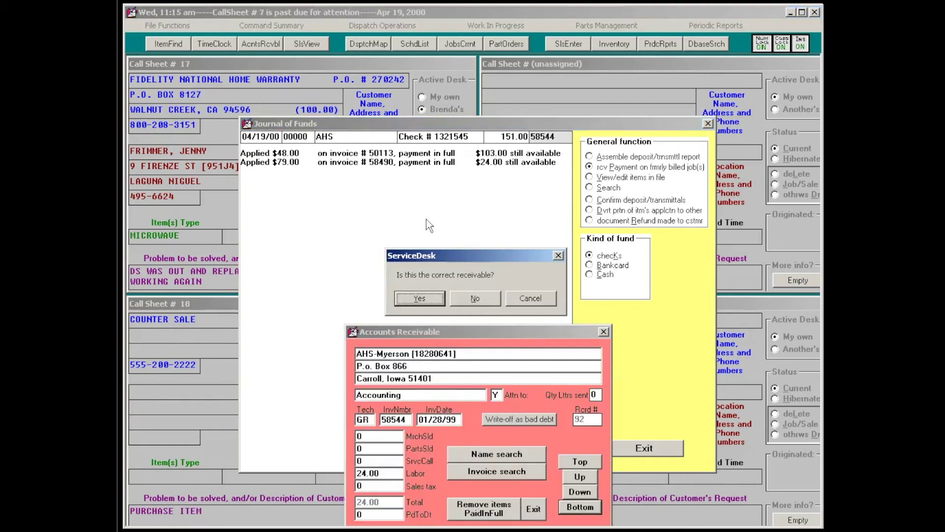
{"action": "key", "text": "Return"}
{"action": "key", "text": "Return"}
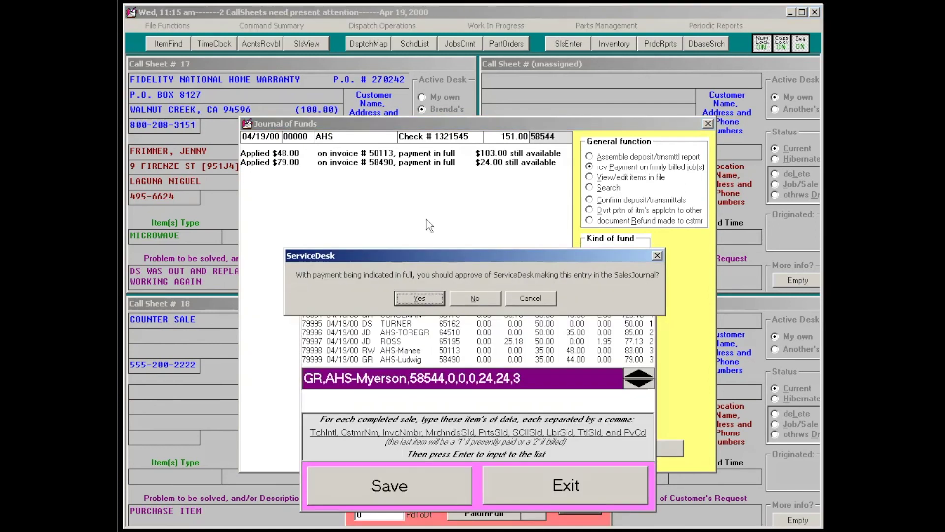
{"action": "key", "text": "Return"}
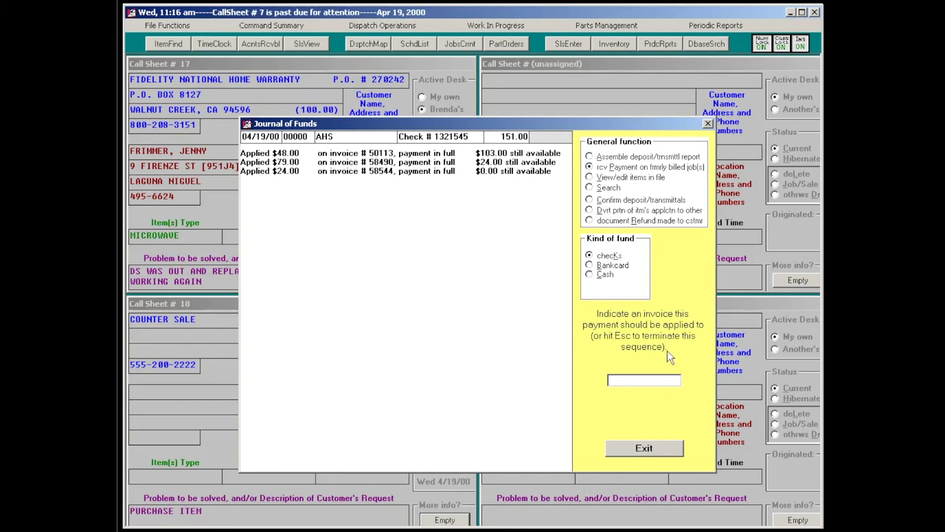
{"action": "key", "text": "Return"}
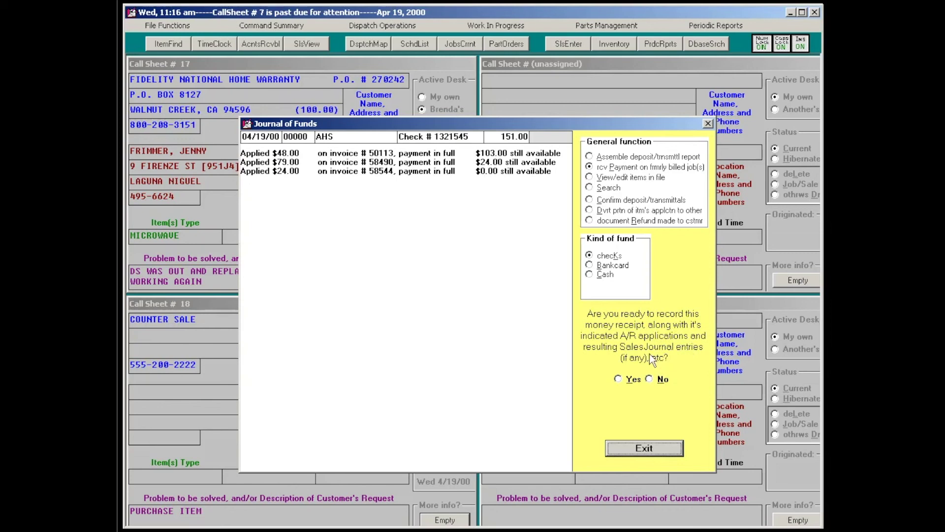
{"action": "left_click", "coordinate": [619, 379]}
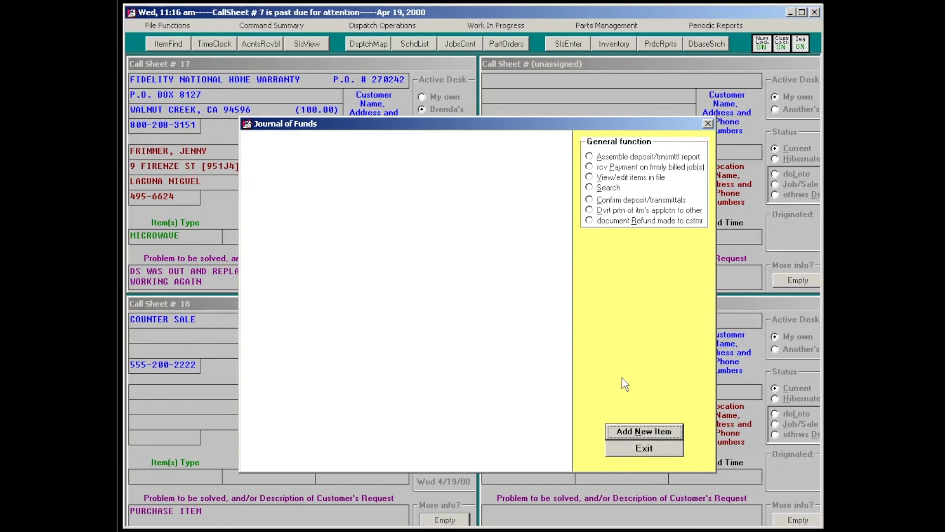
View the last page of the Journal of Sales and search Accounts Receivable for invoice 50013.
{"action": "key", "text": "F4"}
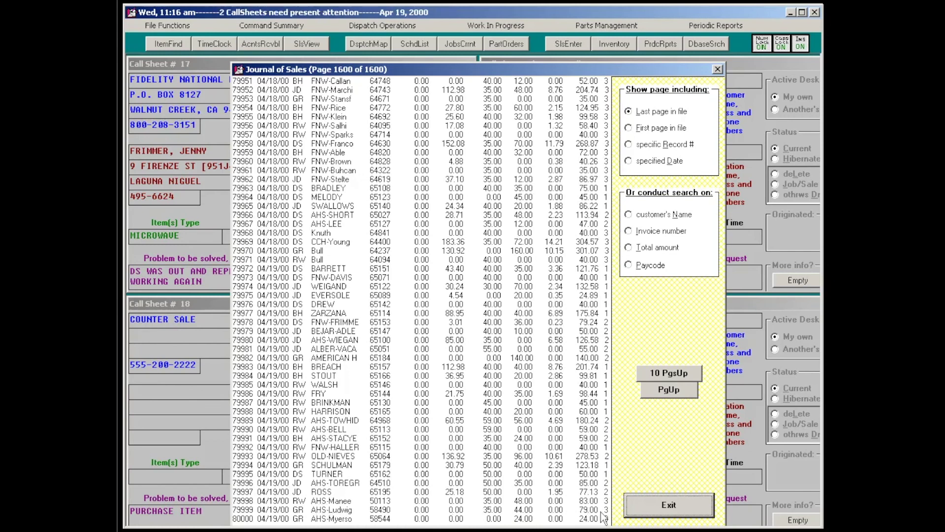
{"action": "key", "text": "F3"}
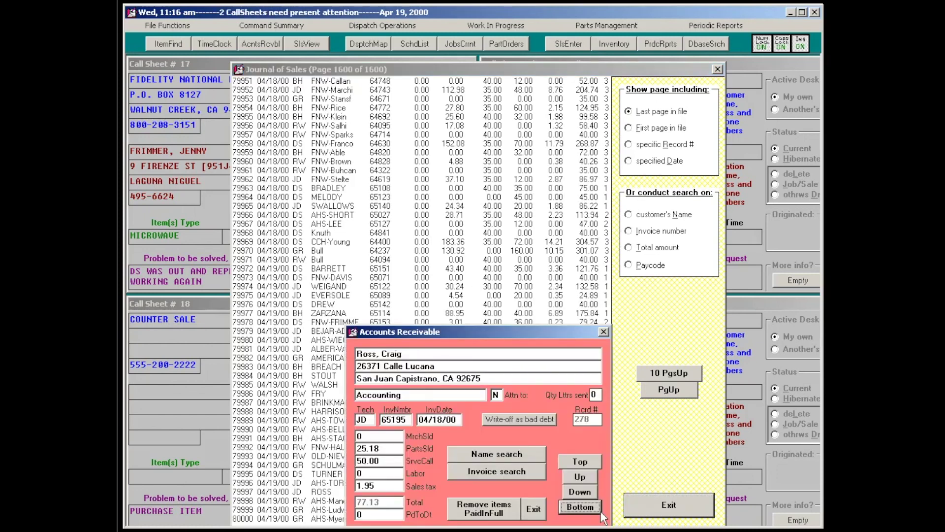
{"action": "key", "text": "alt+i"}
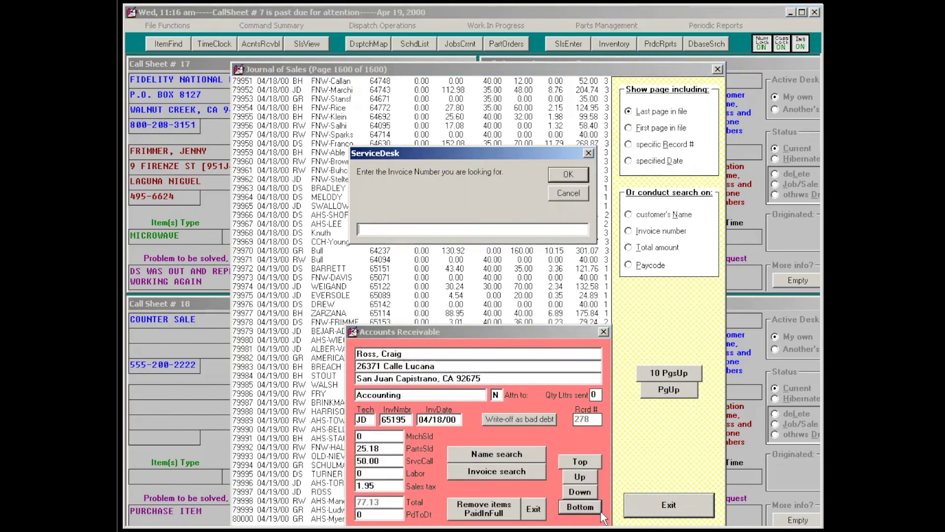
{"action": "type", "text": "50013"}
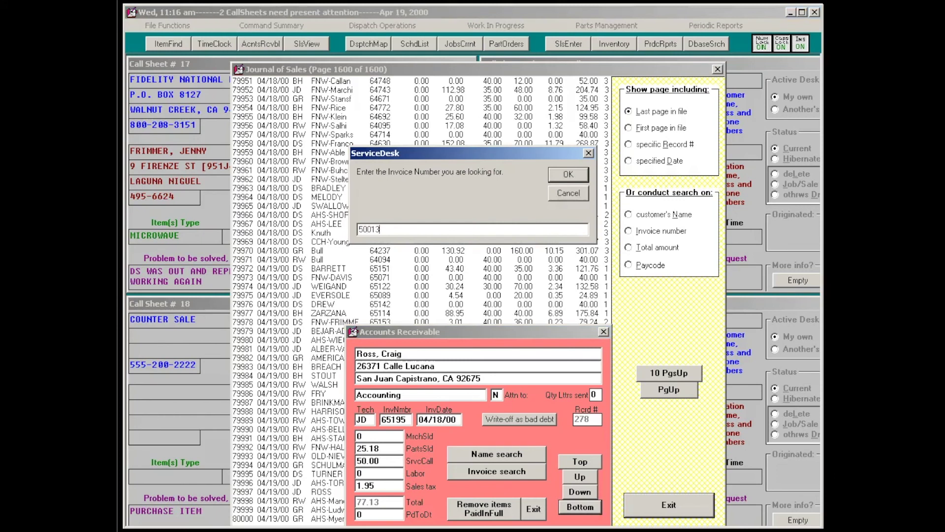
{"action": "key", "text": "Return"}
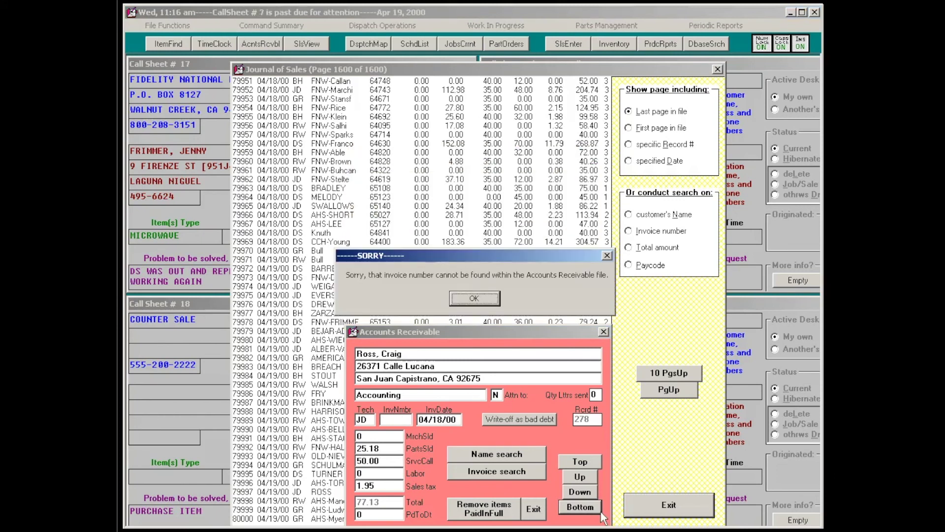
{"action": "key", "text": "Return"}
Look up invoice 50113 in Accounts Receivable, examine its paid-to-date amount, and close both the receivable and the Journal of Sales.
{"action": "key", "text": "alt+i"}
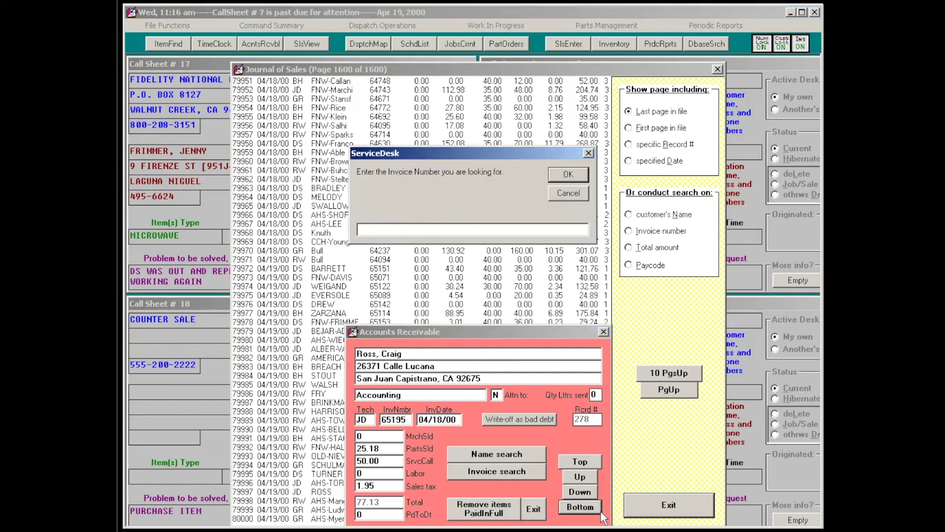
{"action": "type", "text": "50113"}
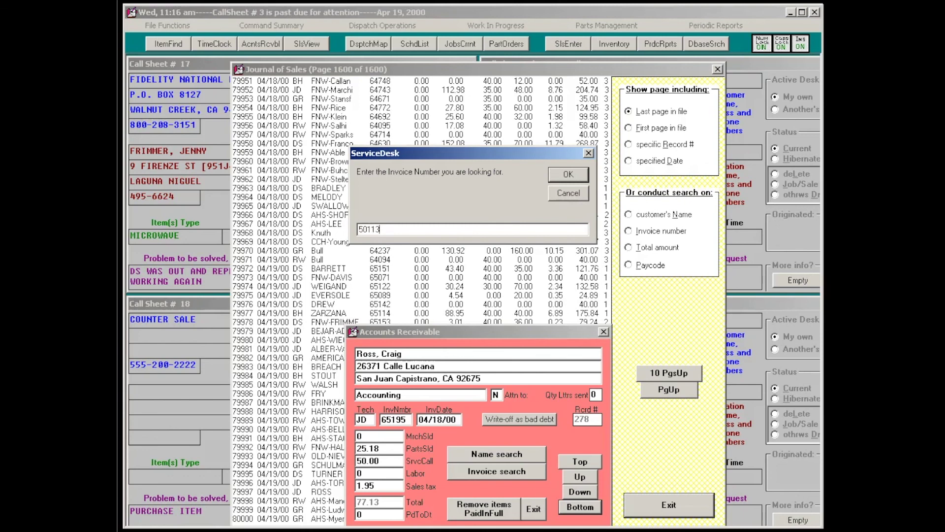
{"action": "key", "text": "Return"}
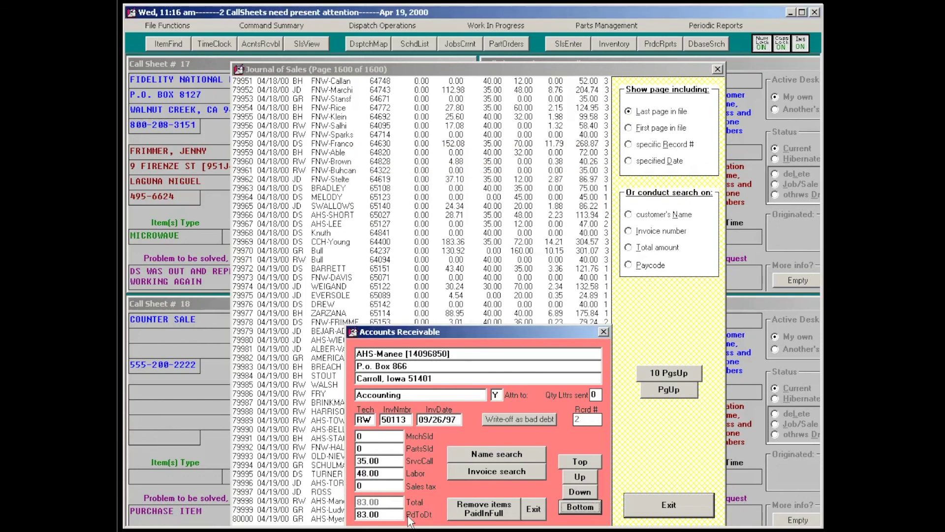
{"action": "mouse_move", "coordinate": [371, 513]}
{"action": "key", "text": "Escape"}
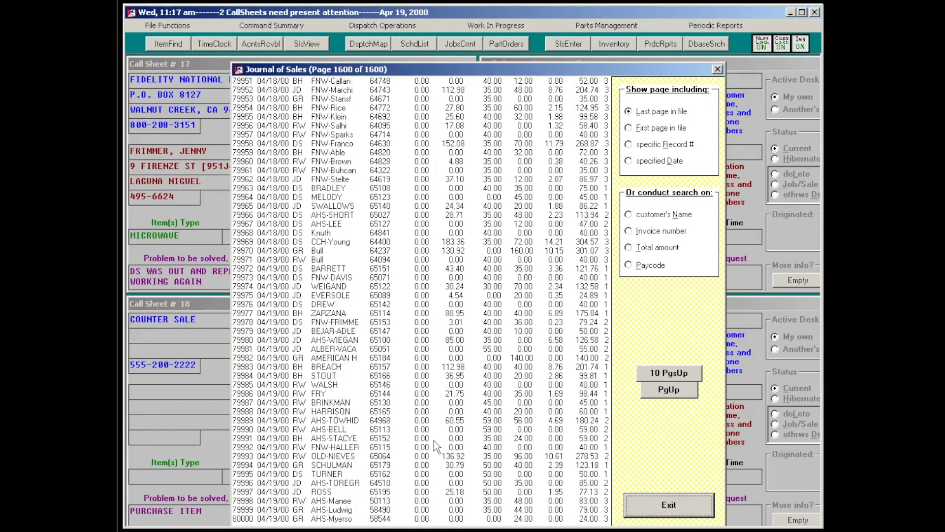
{"action": "key", "text": "Escape"}
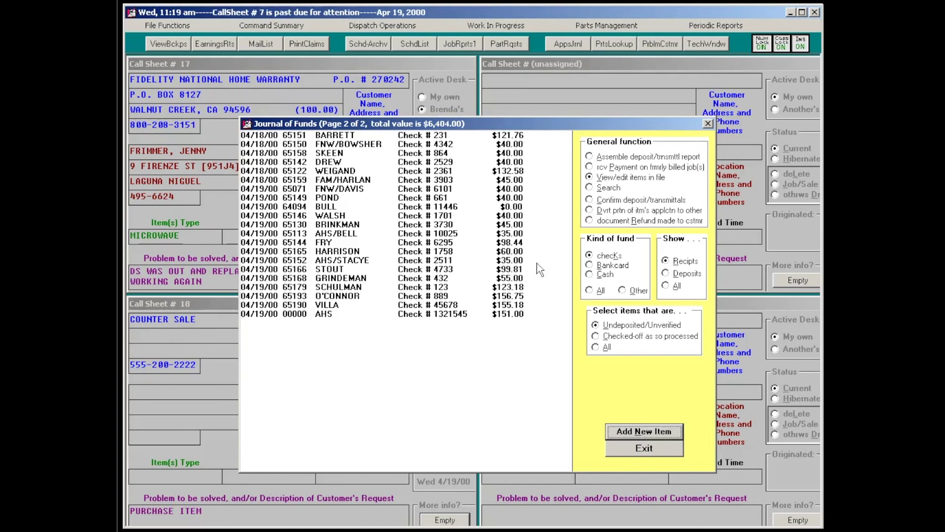
Record a check payment of 41 from FNW on formerly billed jobs, with check number 45648.
{"action": "left_click", "coordinate": [624, 168]}
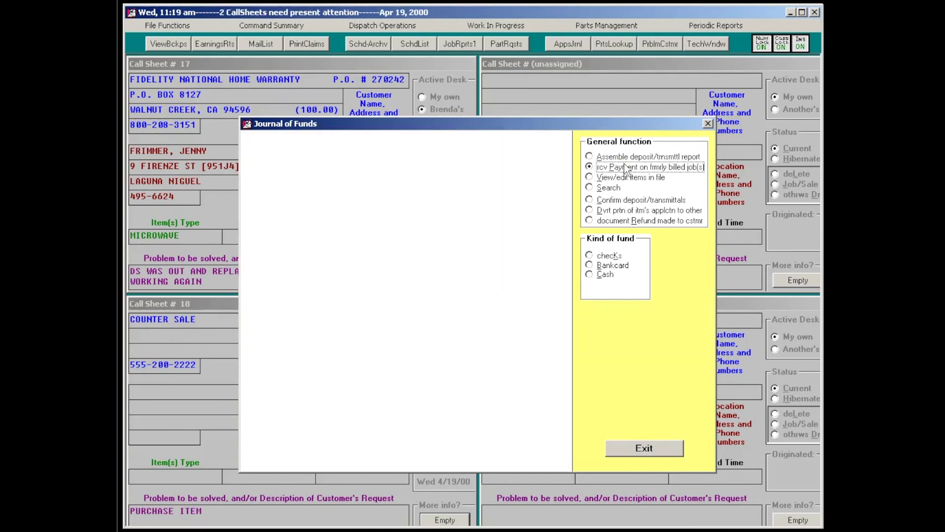
{"action": "left_click", "coordinate": [615, 255]}
{"action": "type", "text": "F"}
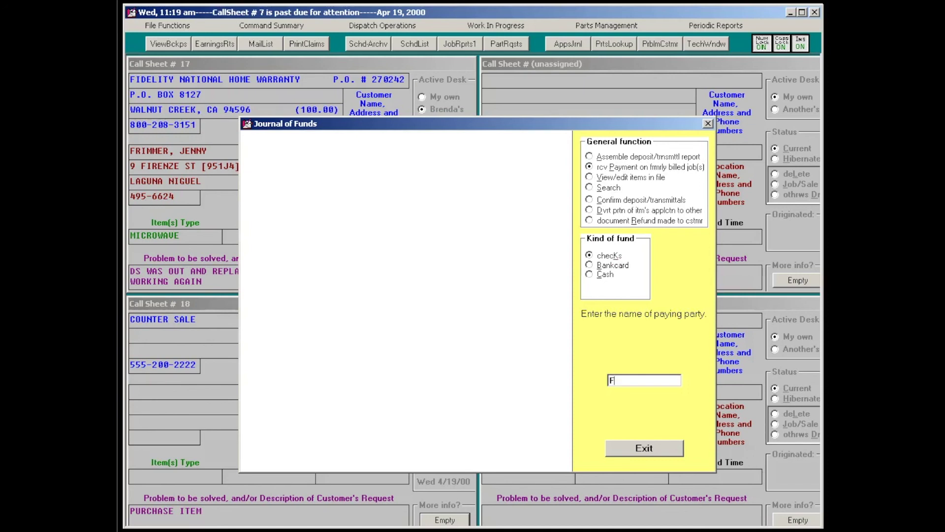
{"action": "type", "text": "NW"}
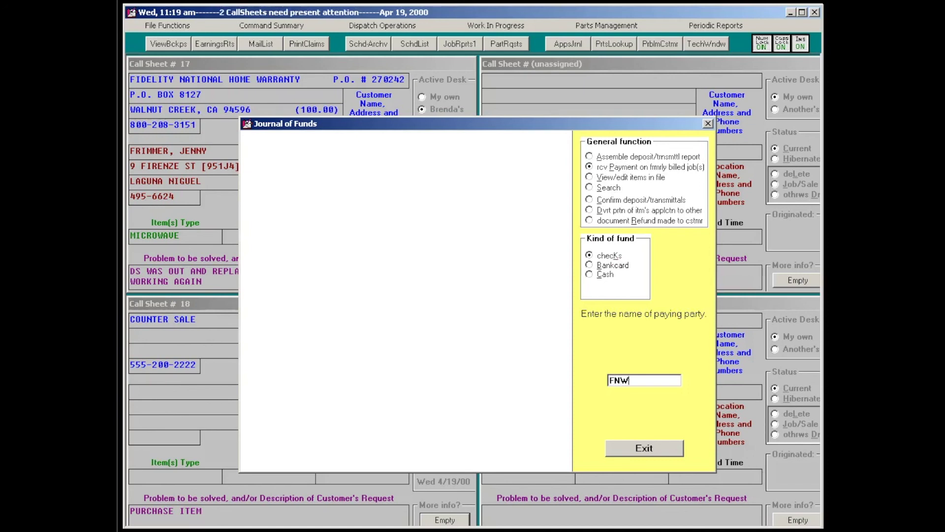
{"action": "key", "text": "Return"}
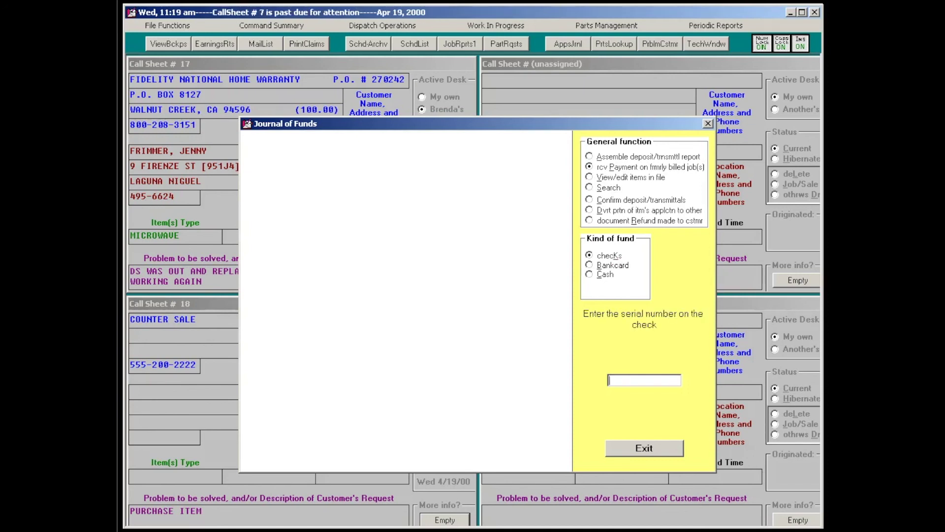
{"action": "type", "text": "45648"}
{"action": "key", "text": "Return"}
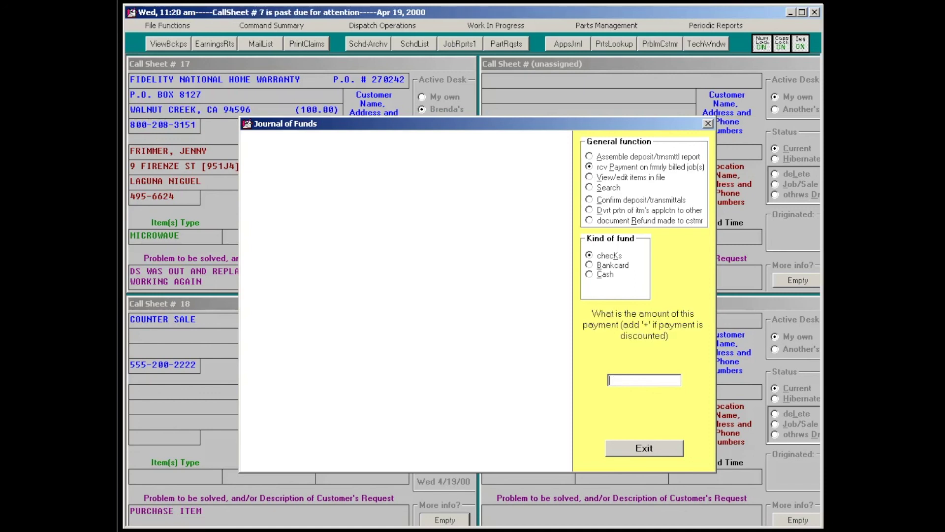
{"action": "type", "text": "41"}
{"action": "key", "text": "Return"}
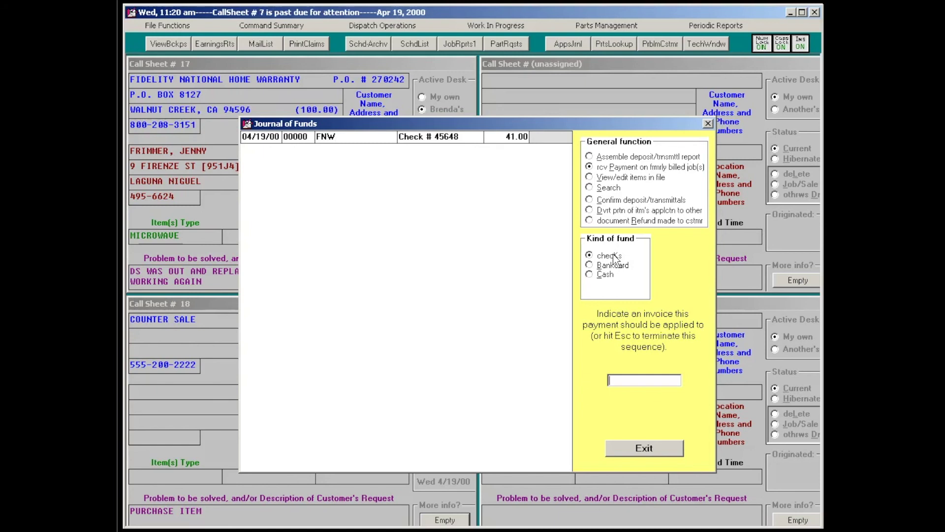
Apply $41.00 of the FNW check to invoice 65095, covering the shortfall from Errors and Discrepancies, and approve the resulting SalesJournal entry.
{"action": "type", "text": "6"}
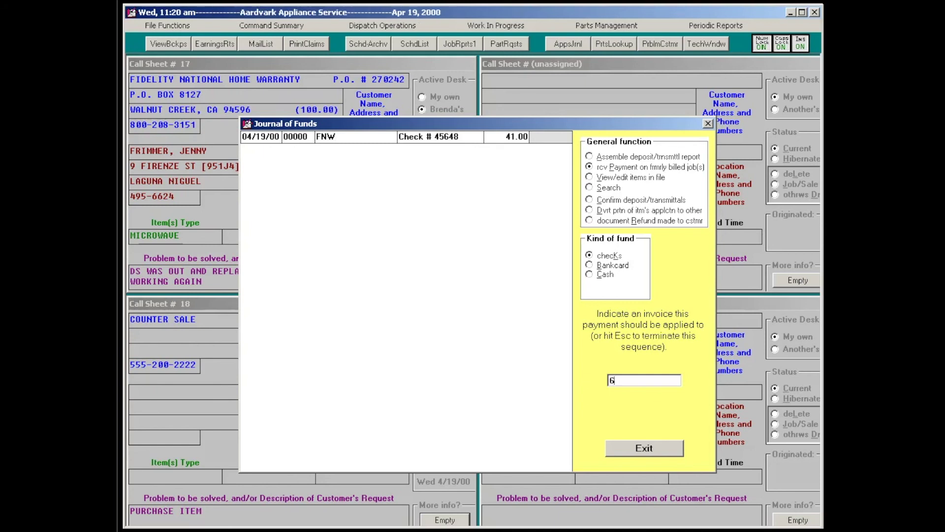
{"action": "type", "text": "5095"}
{"action": "key", "text": "Return"}
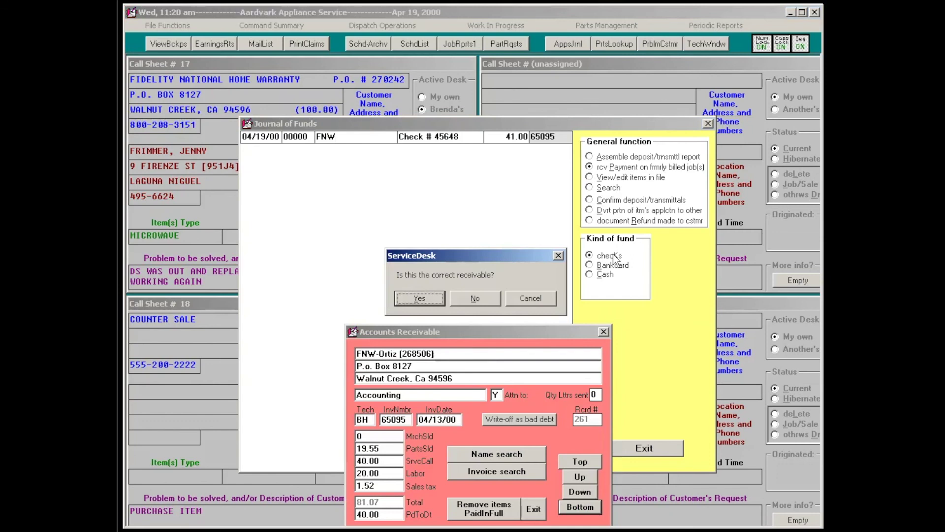
{"action": "key", "text": "Return"}
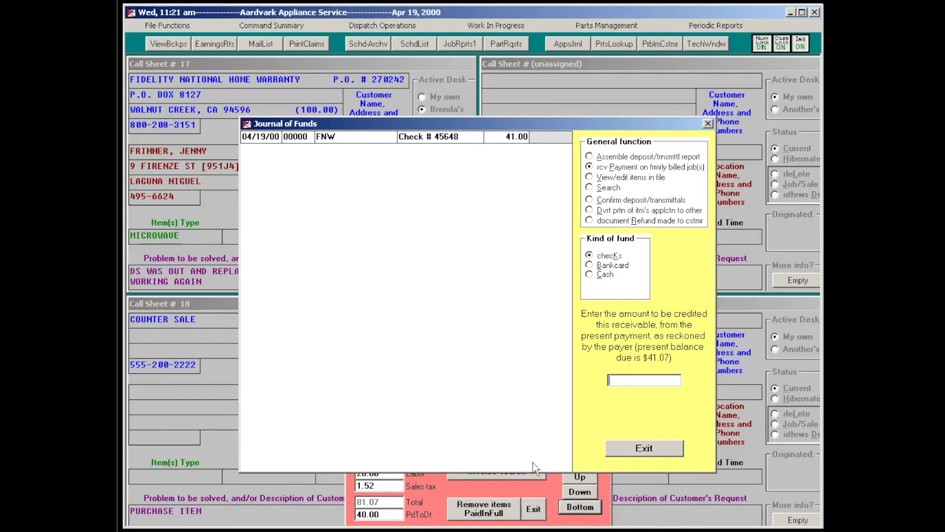
{"action": "type", "text": "41.00"}
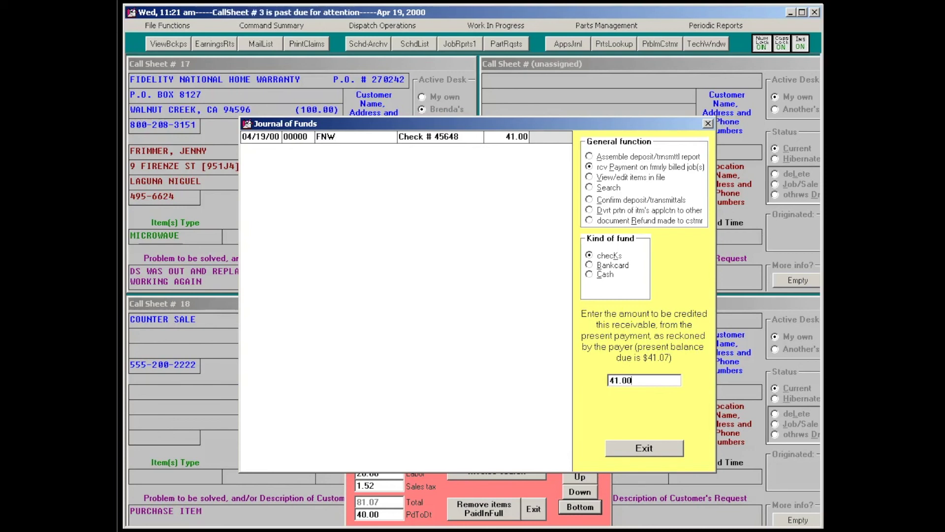
{"action": "key", "text": "Return"}
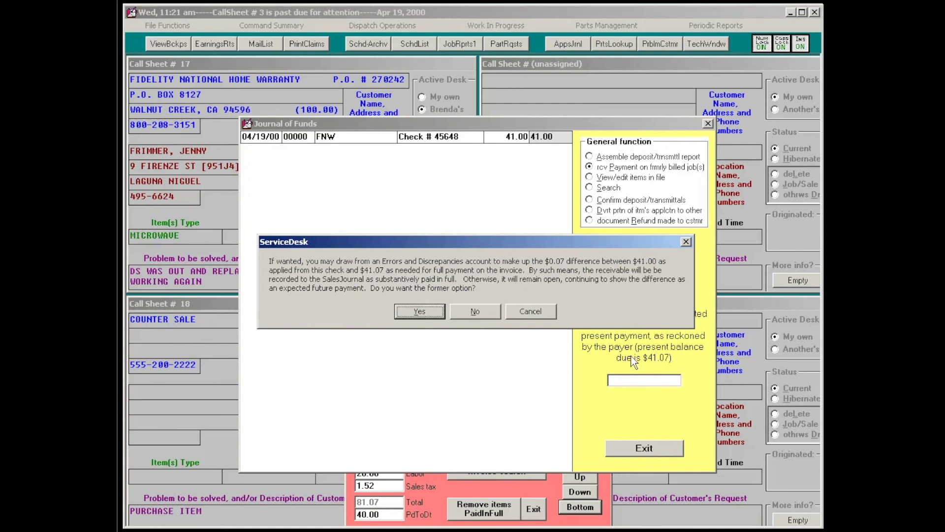
{"action": "left_click", "coordinate": [406, 310]}
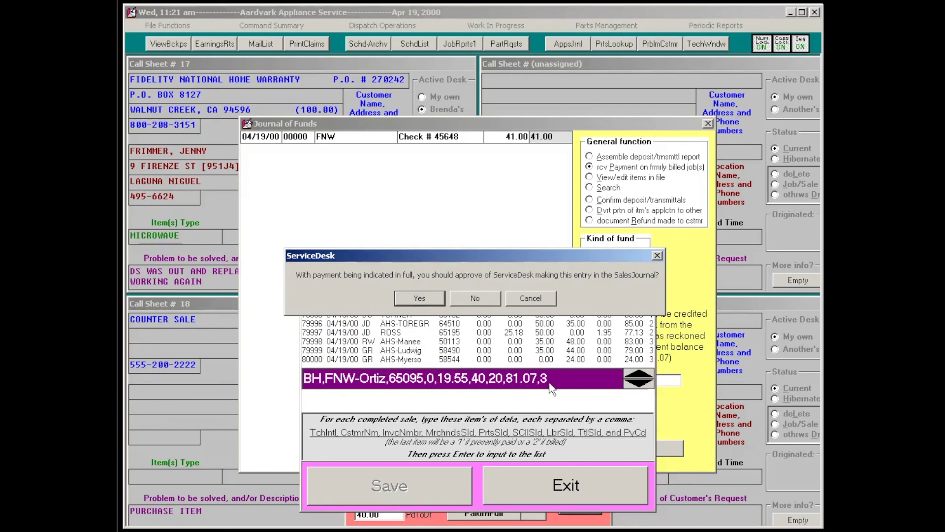
{"action": "left_click", "coordinate": [418, 298]}
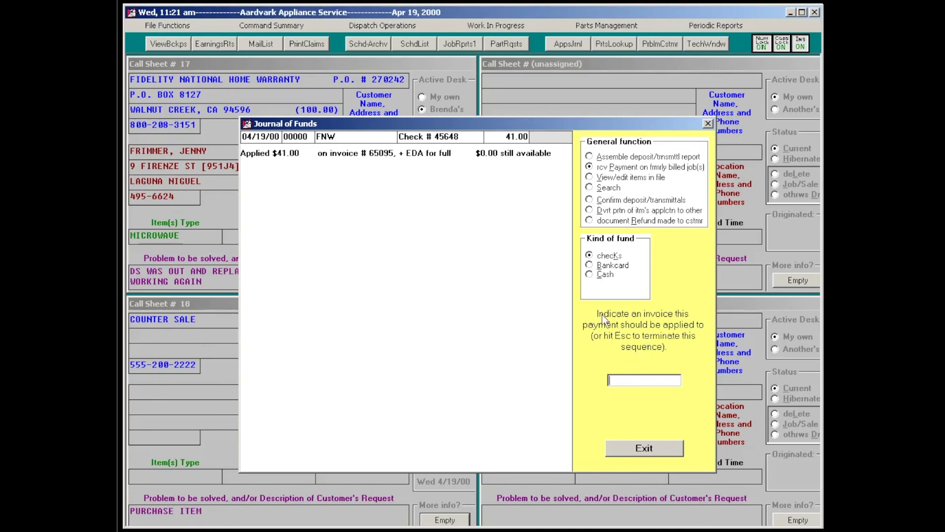
End the invoice applications and record the FNW money receipt, using FNW.EDA as the client's Errors and Discrepancies file.
{"action": "key", "text": "Escape"}
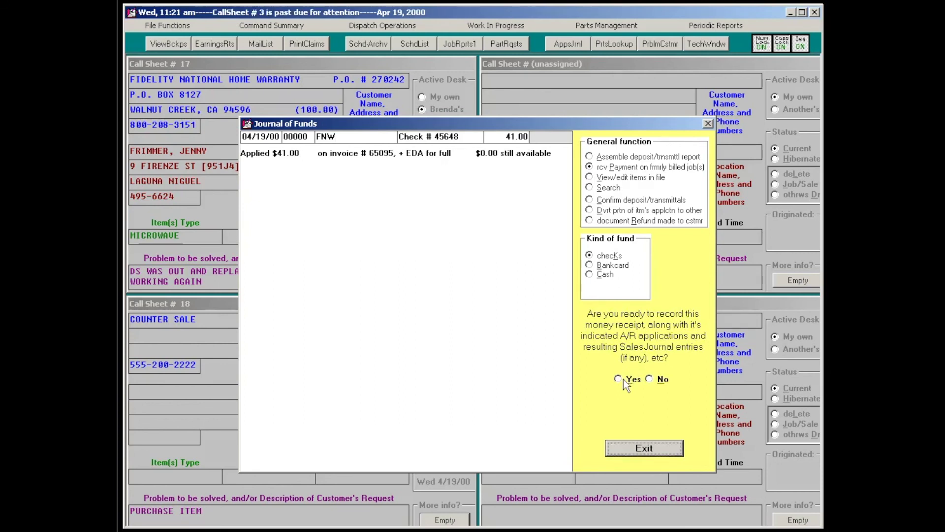
{"action": "left_click", "coordinate": [623, 379]}
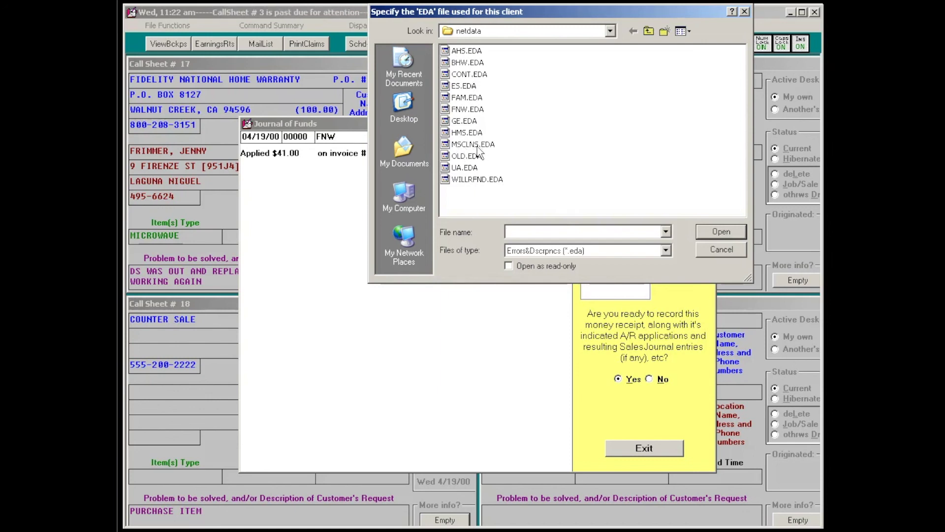
{"action": "double_click", "coordinate": [474, 110]}
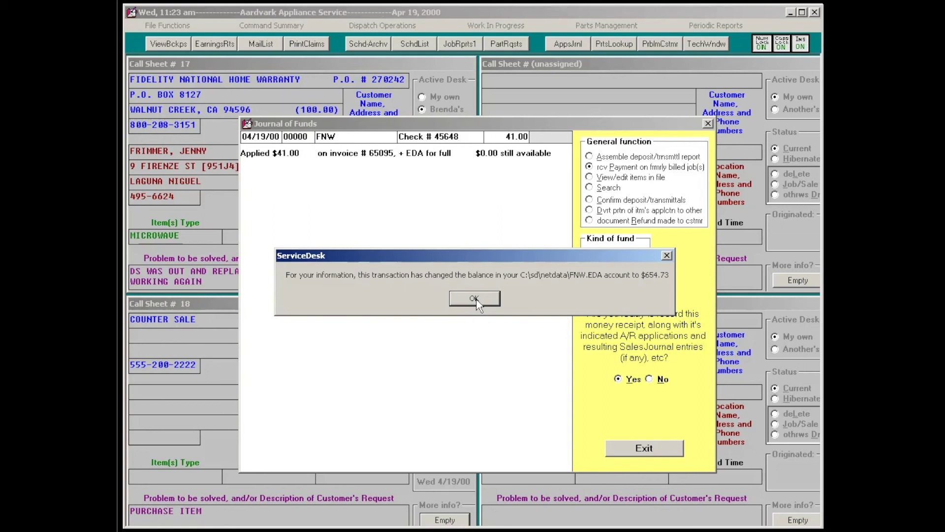
{"action": "left_click", "coordinate": [475, 300]}
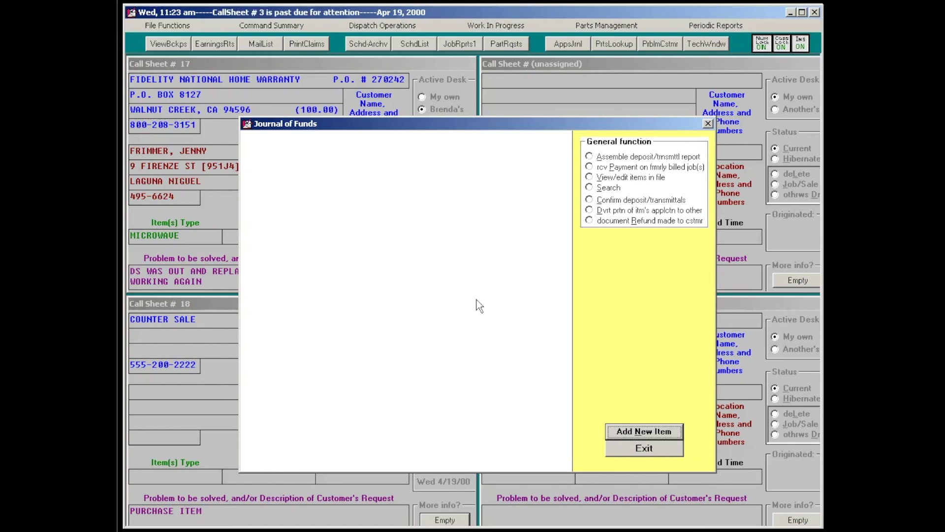
Examine the Journal of Applications and the GE.EDA discrepancies with their running balance, and close these views and the Journal of Funds.
{"action": "key", "text": "shift+F9"}
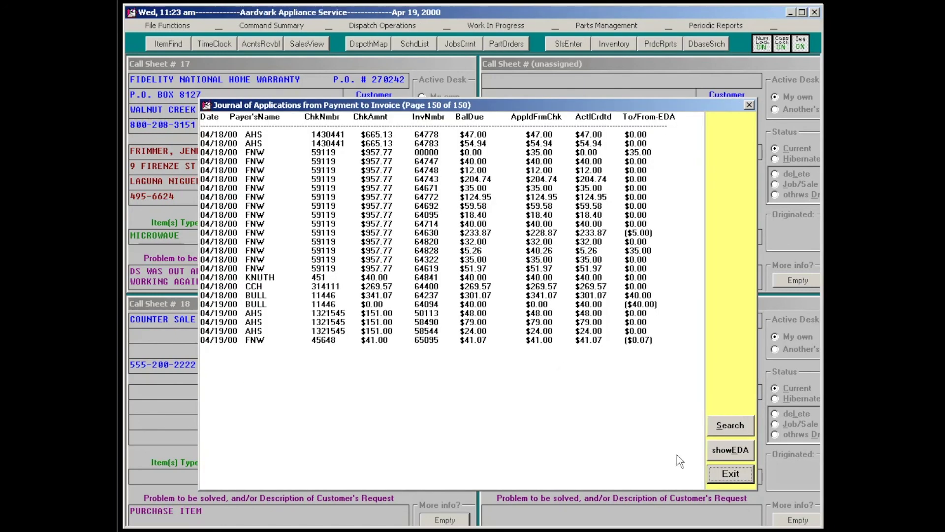
{"action": "left_click", "coordinate": [729, 455]}
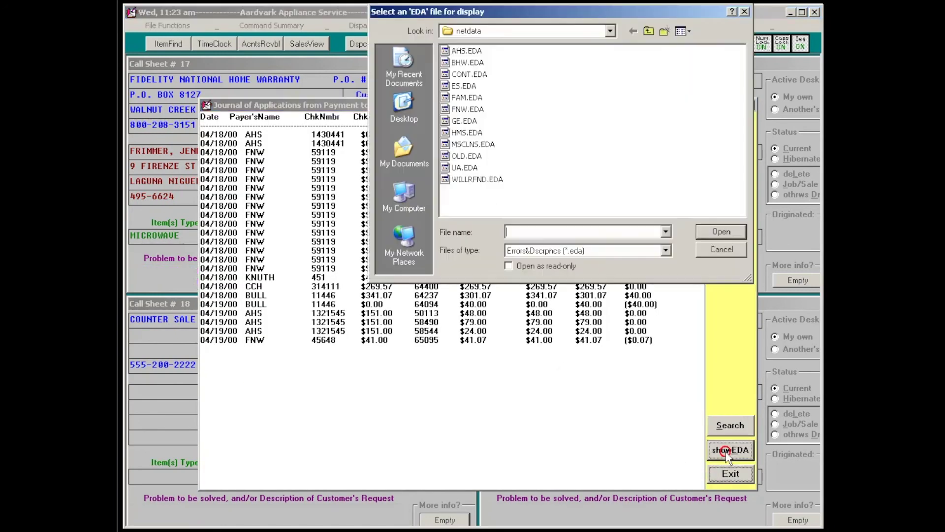
{"action": "double_click", "coordinate": [464, 121]}
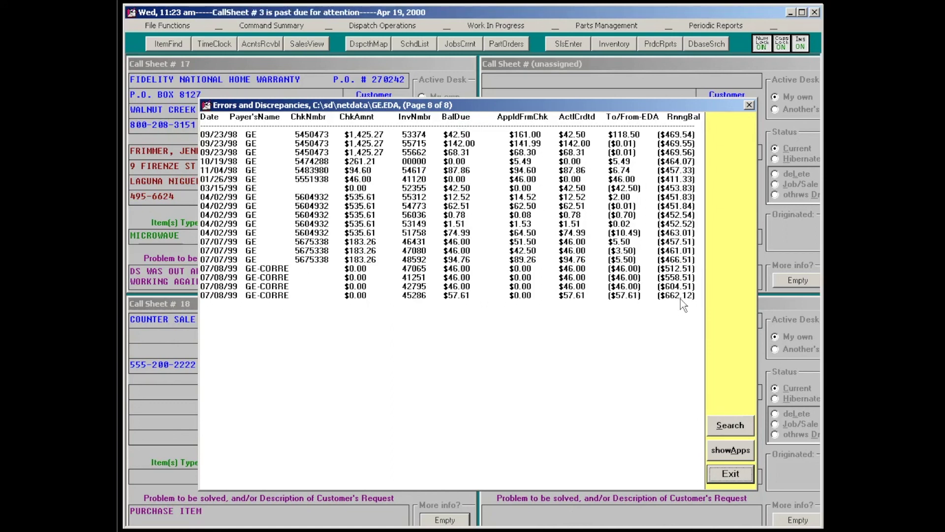
{"action": "key", "text": "alt+a"}
{"action": "key", "text": "Escape"}
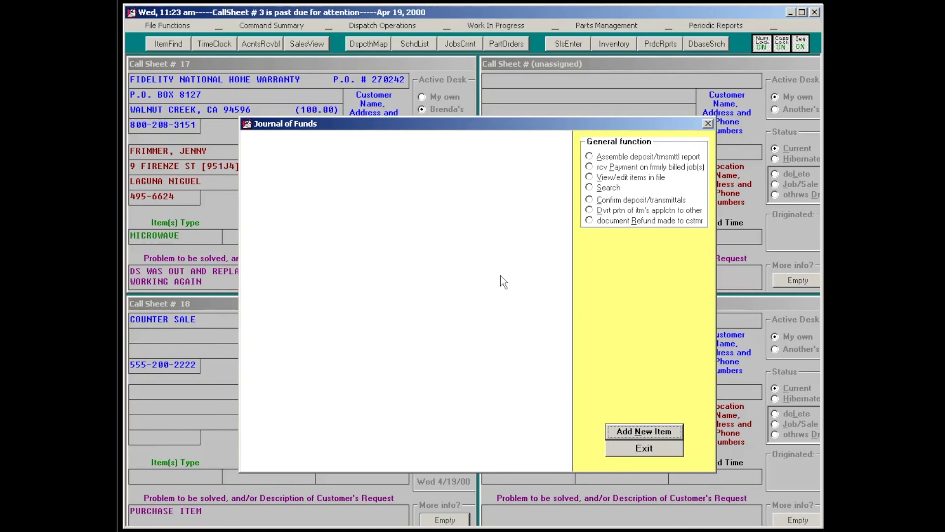
{"action": "key", "text": "Escape"}
Produce an on-screen Sales Summary business report for 4/1 to 04/19/00.
{"action": "key", "text": "F11"}
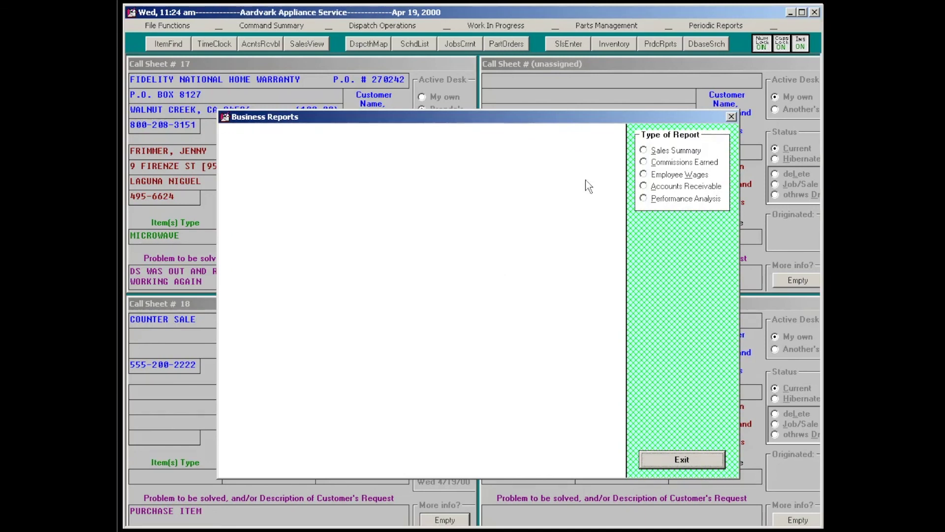
{"action": "left_click", "coordinate": [682, 151]}
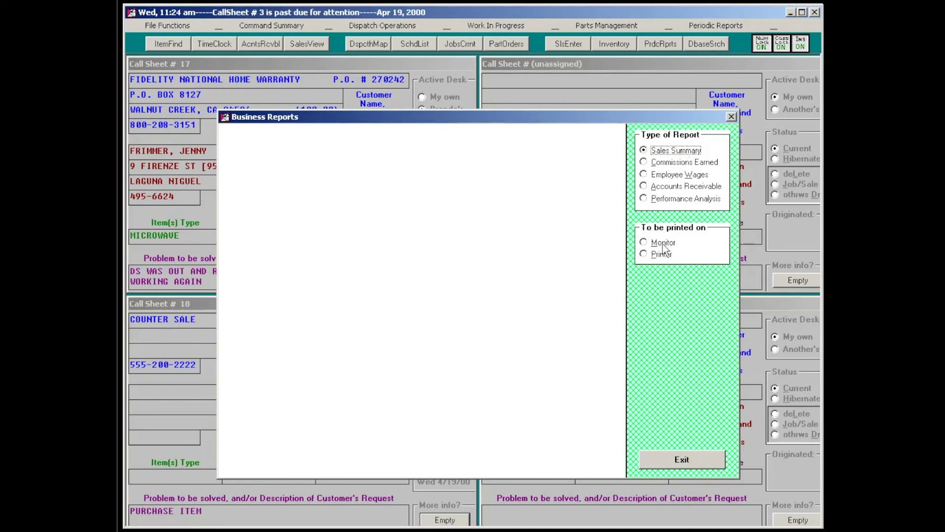
{"action": "left_click", "coordinate": [644, 242]}
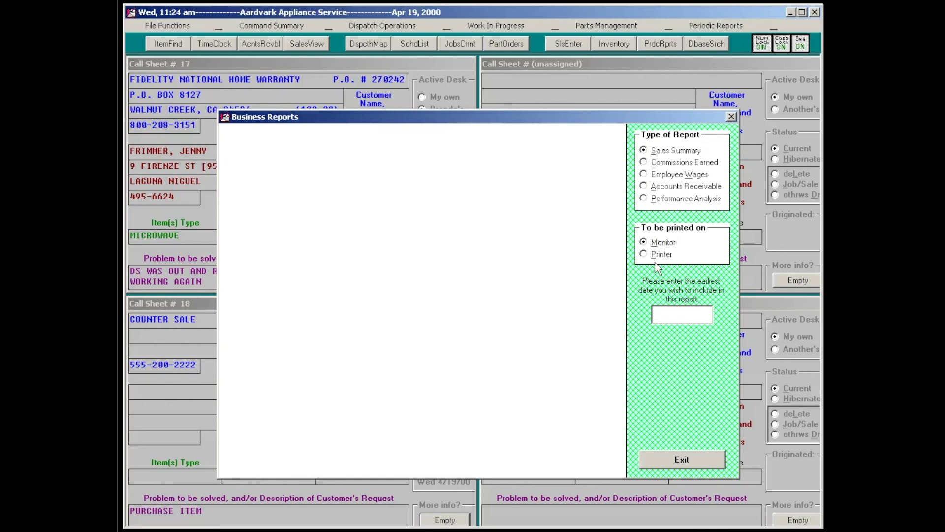
{"action": "type", "text": "4/1"}
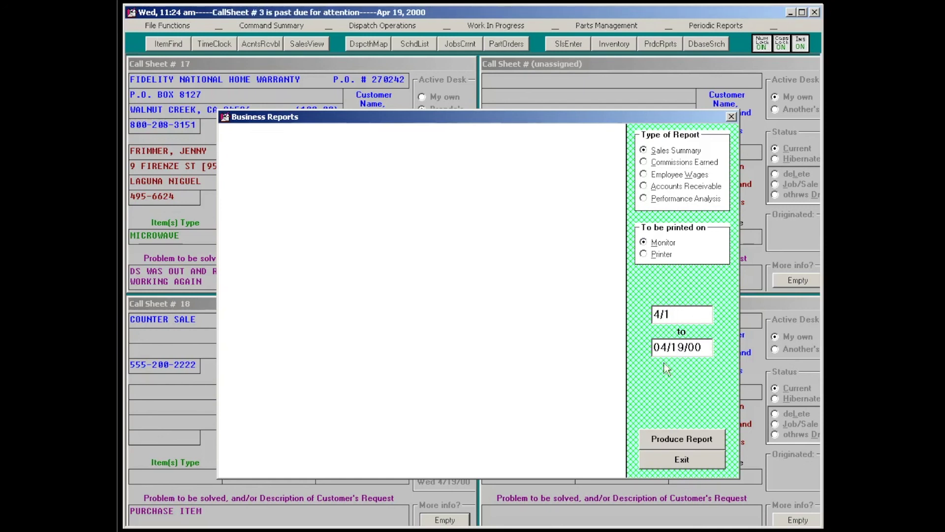
{"action": "left_click", "coordinate": [673, 442]}
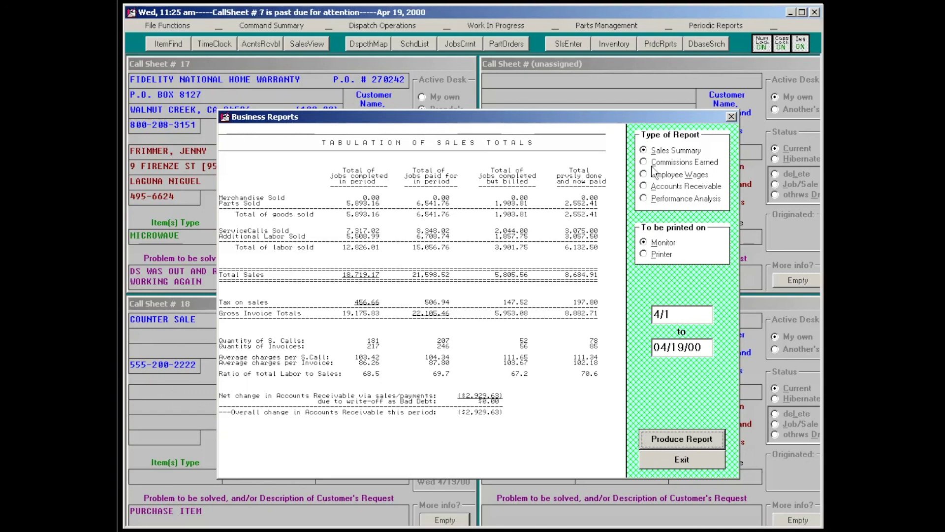
View the Accounts Receivable aging report, dismiss the dunning options, and close Business Reports.
{"action": "left_click", "coordinate": [653, 187]}
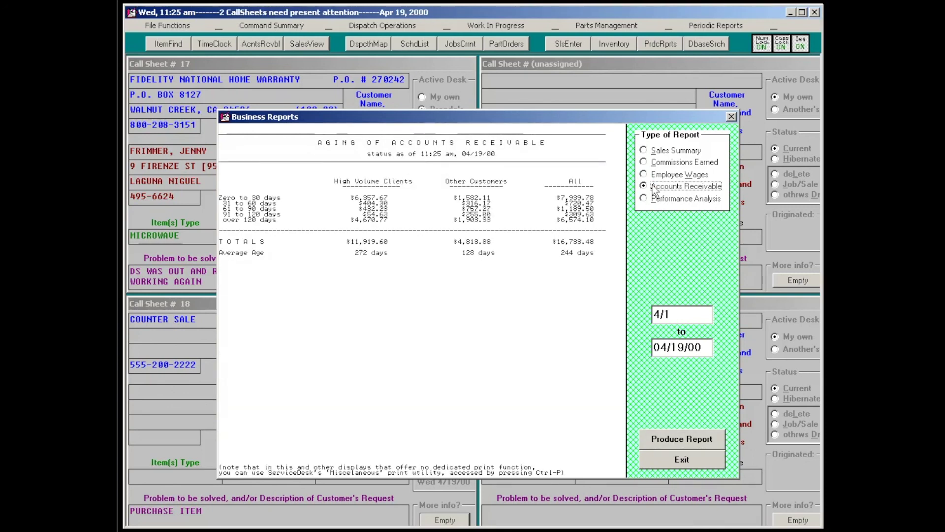
{"action": "left_click", "coordinate": [382, 254]}
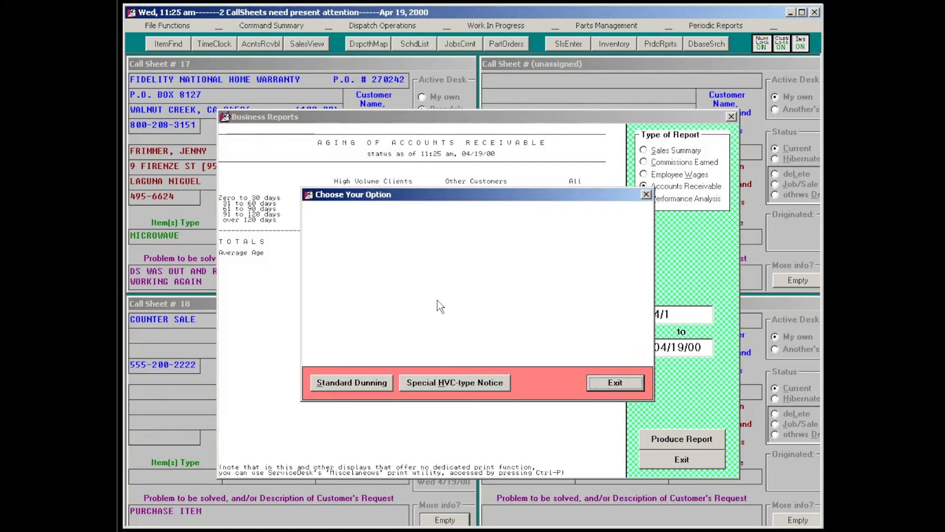
{"action": "key", "text": "Escape"}
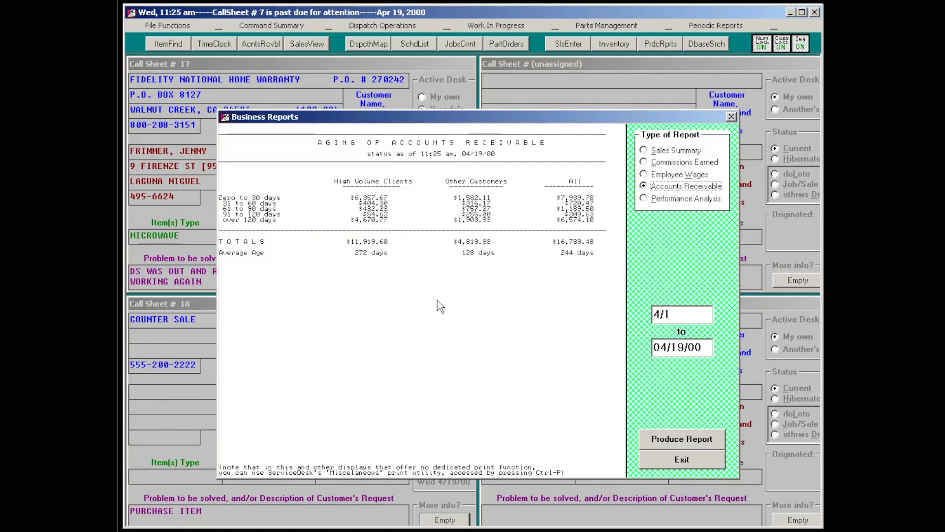
{"action": "key", "text": "Escape"}
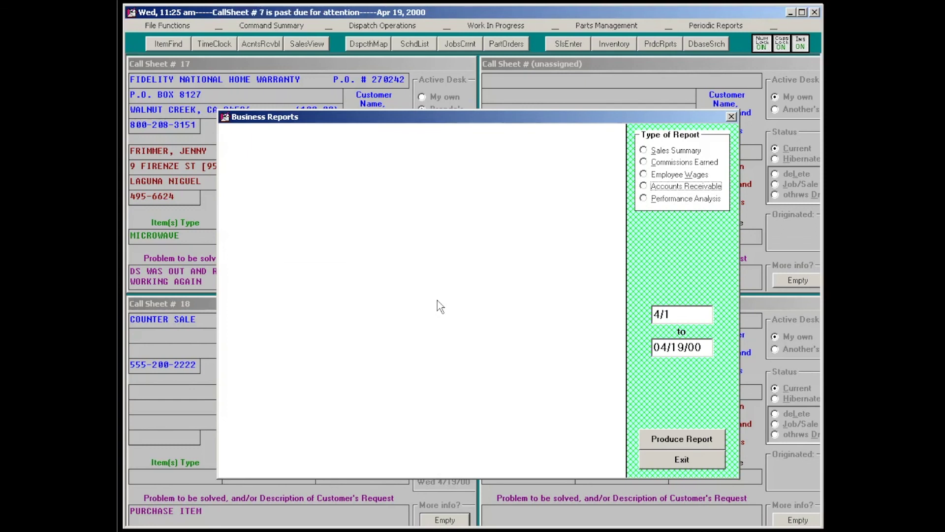
{"action": "key", "text": "Escape"}
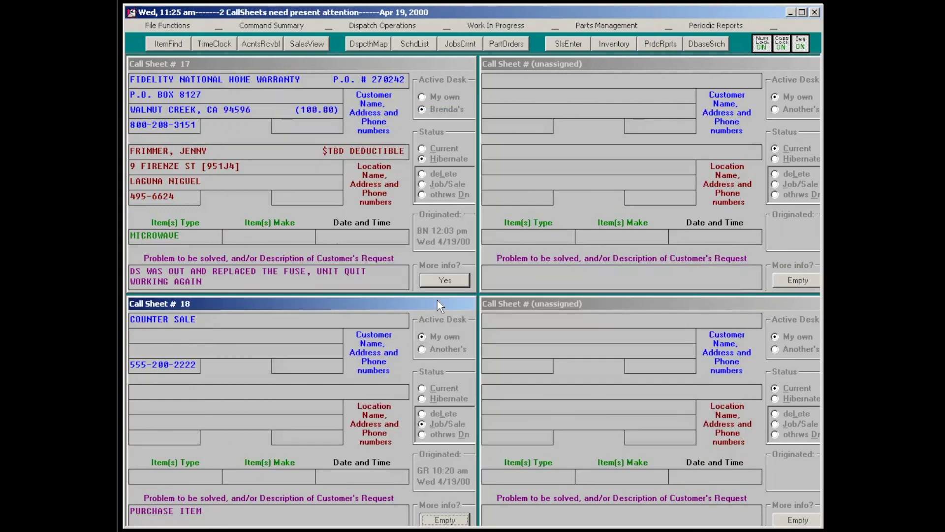